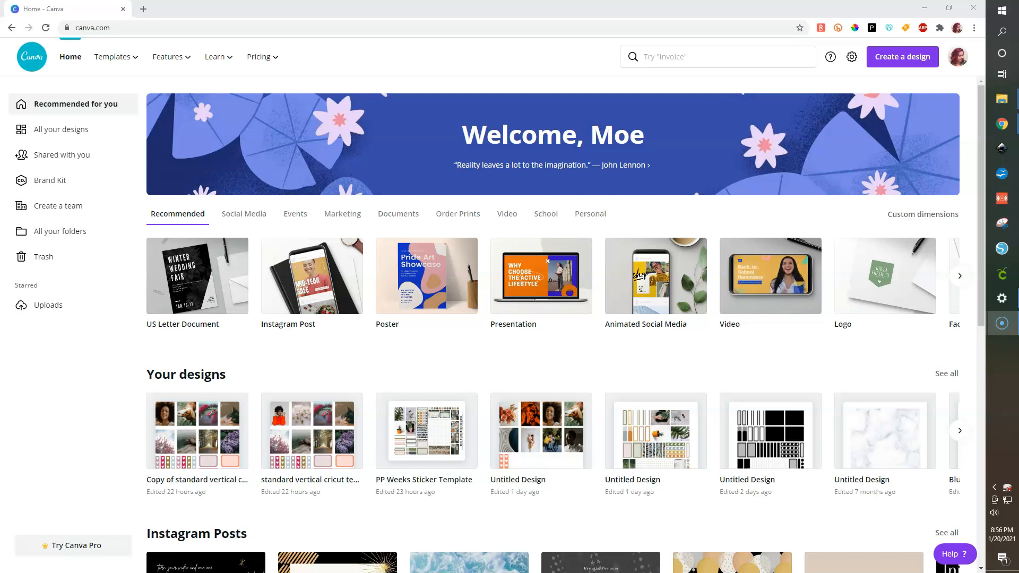
# Look over the files in the Print Pression Weeks Sticker Template folder and return to the browser.
pyautogui.click(1001, 99)
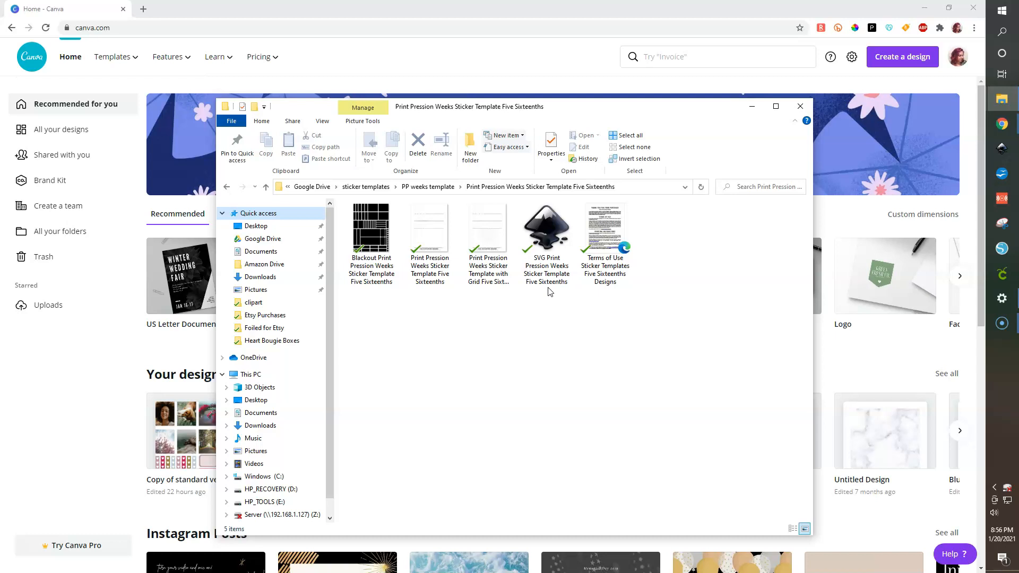
pyautogui.click(626, 277)
pyautogui.click(578, 286)
pyautogui.click(592, 315)
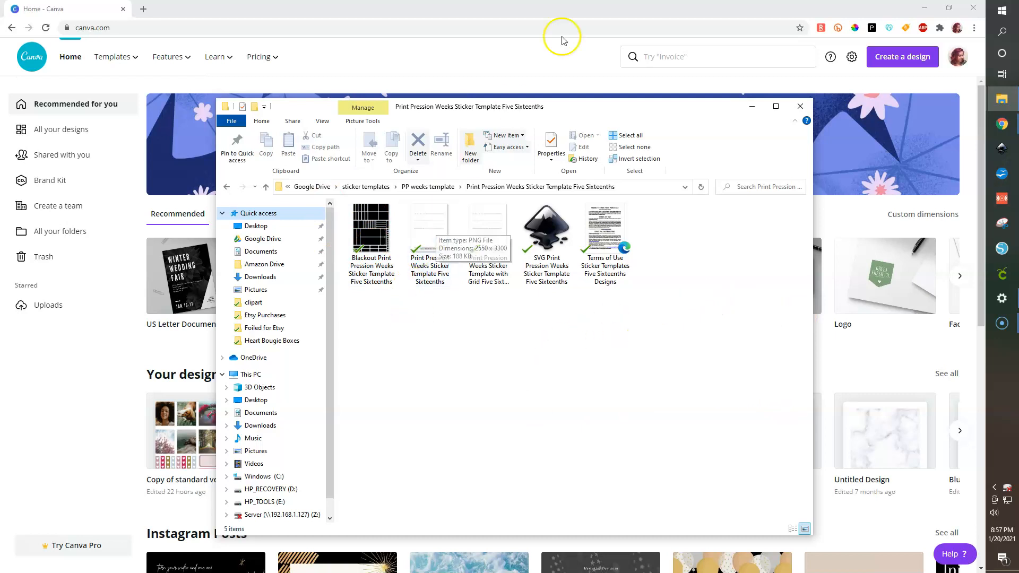
pyautogui.moveTo(582, 101); pyautogui.dragTo(1018, 160)
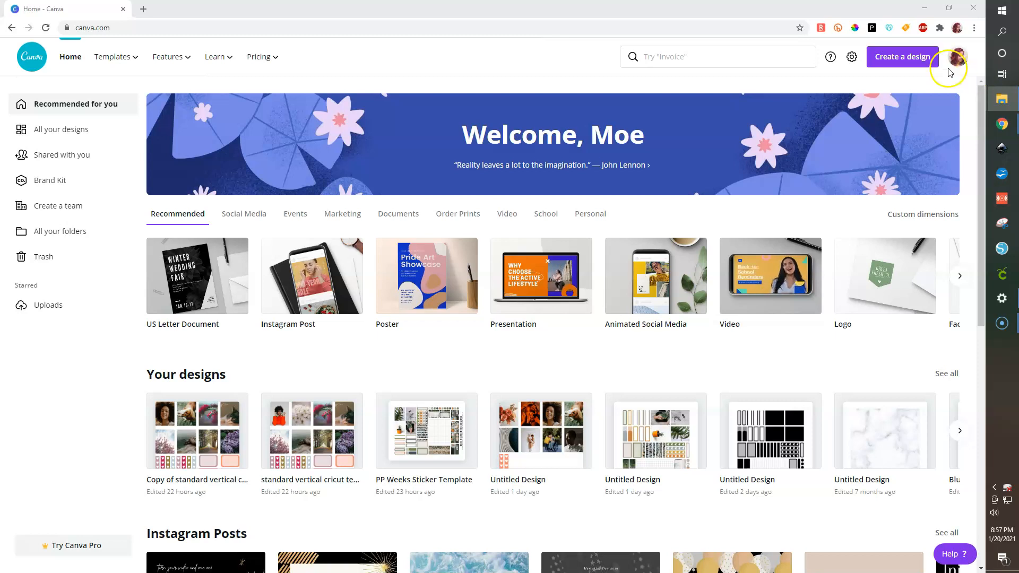
# Start a new design with custom dimensions and set its units to inches.
pyautogui.click(892, 62)
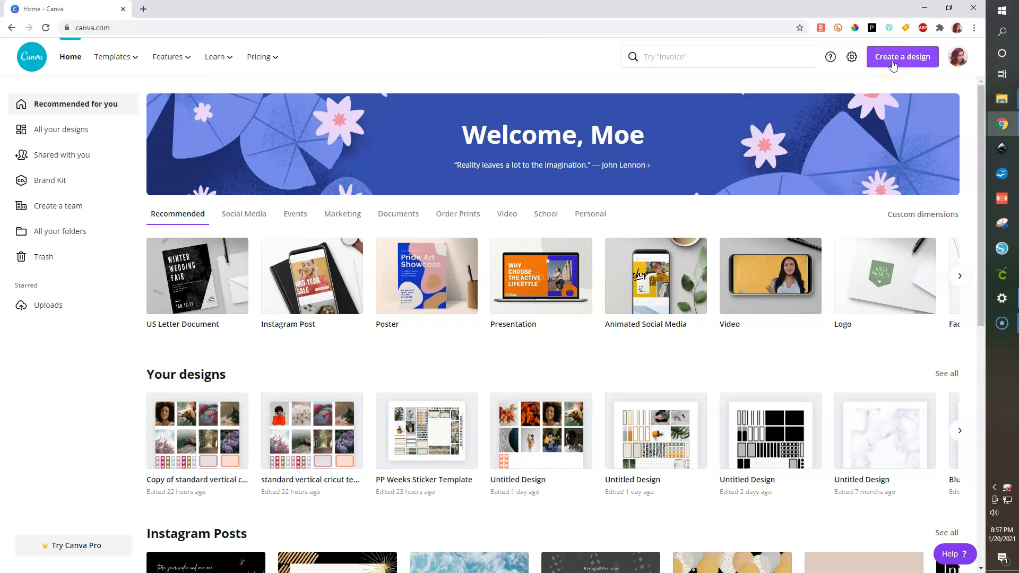
pyautogui.click(892, 61)
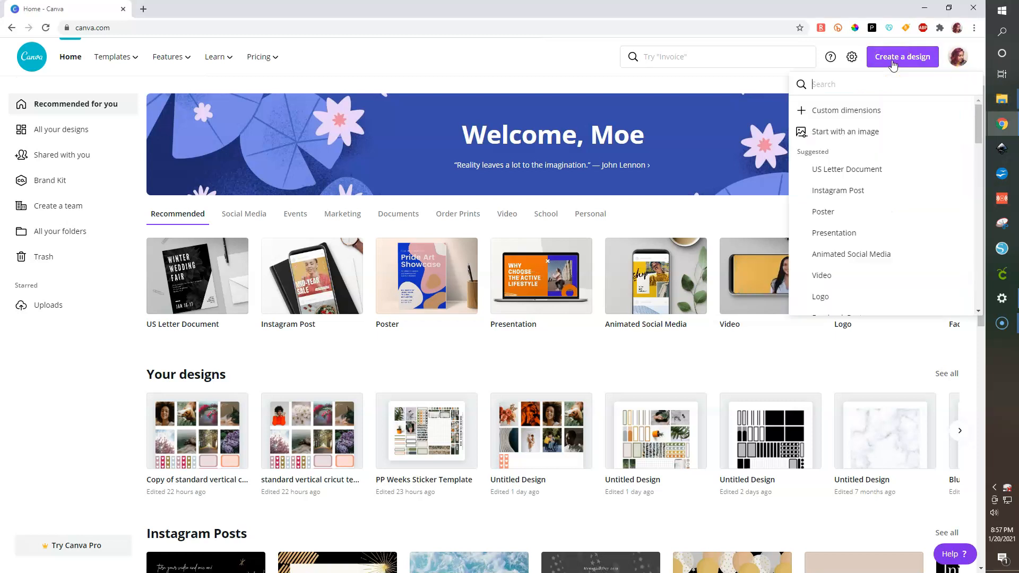
pyautogui.click(850, 115)
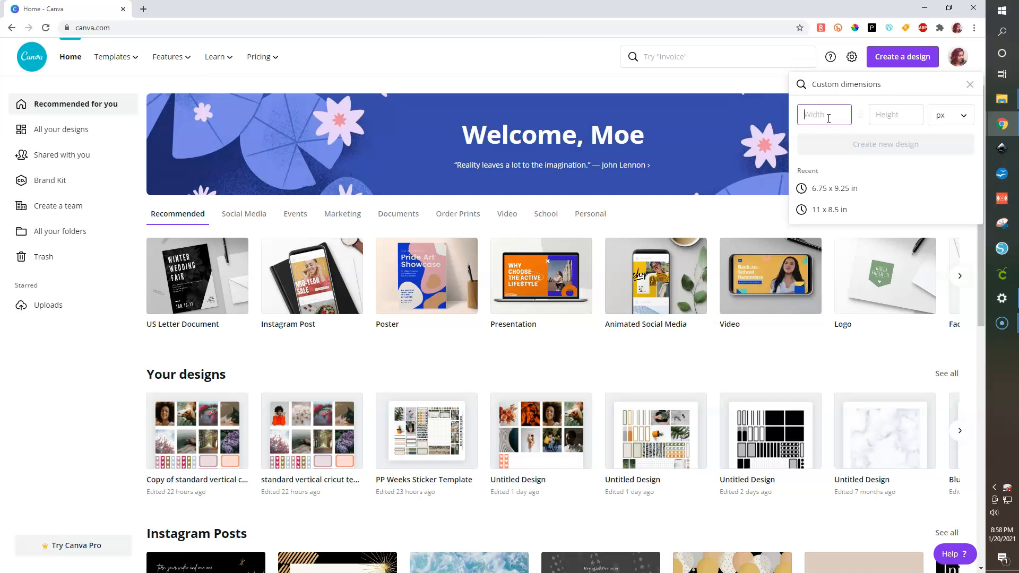
pyautogui.press('Tab')
pyautogui.click(962, 121)
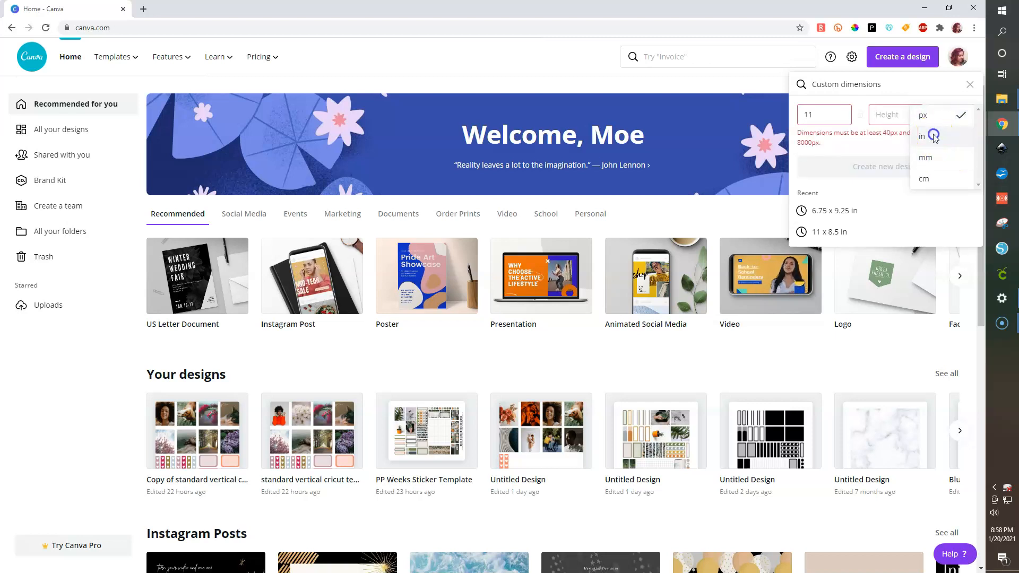
pyautogui.click(932, 134)
# Create the custom design 11 in wide and 8.5 in high, and open its uploaded images.
pyautogui.click(816, 118)
pyautogui.click(823, 115)
pyautogui.press('BackSpace')
pyautogui.press('BackSpace')
pyautogui.press('BackSpace')
pyautogui.press('BackSpace')
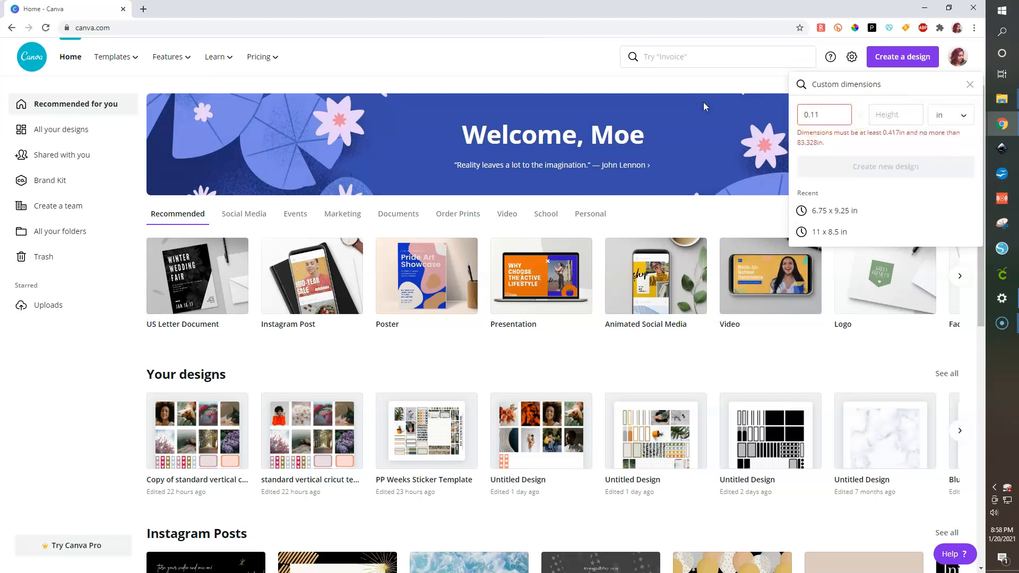
pyautogui.press('BackSpace')
pyautogui.write('11')
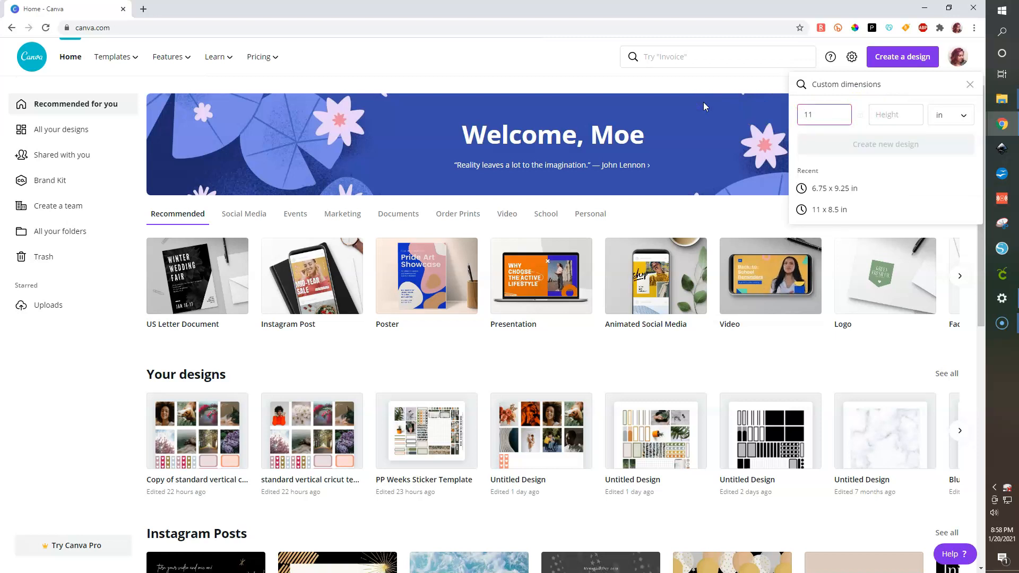
pyautogui.press('Tab')
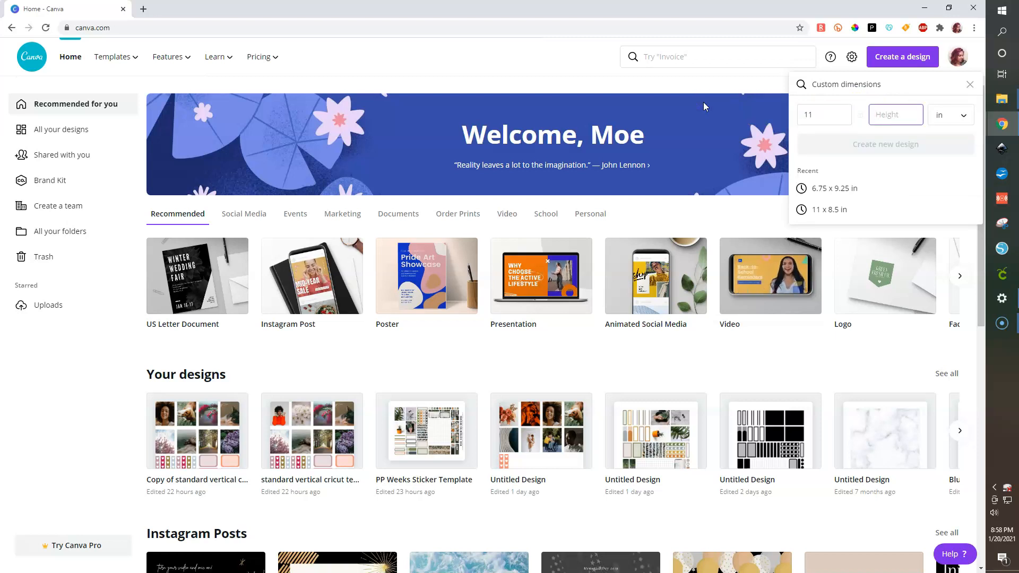
pyautogui.write('8.5')
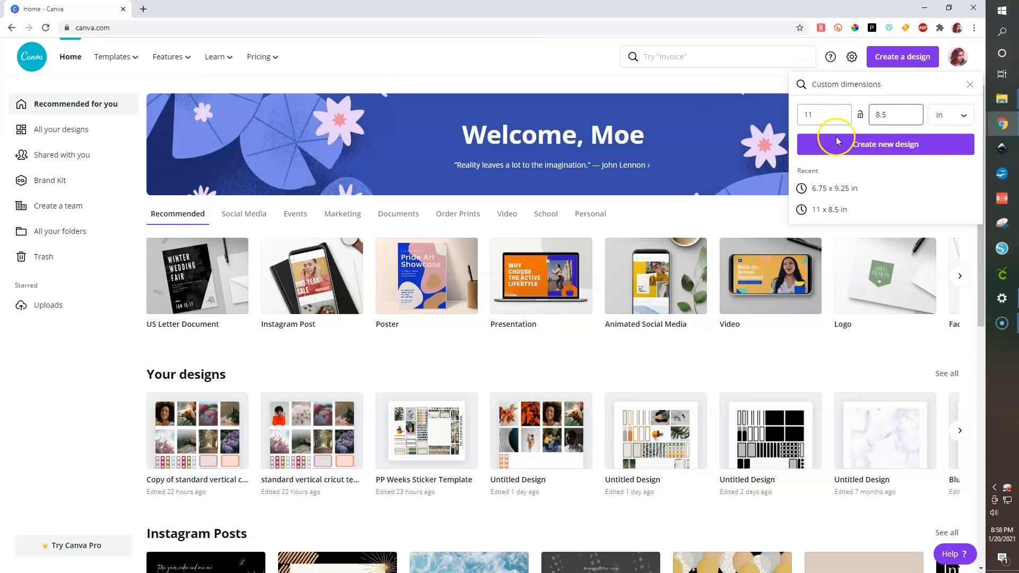
pyautogui.click(853, 148)
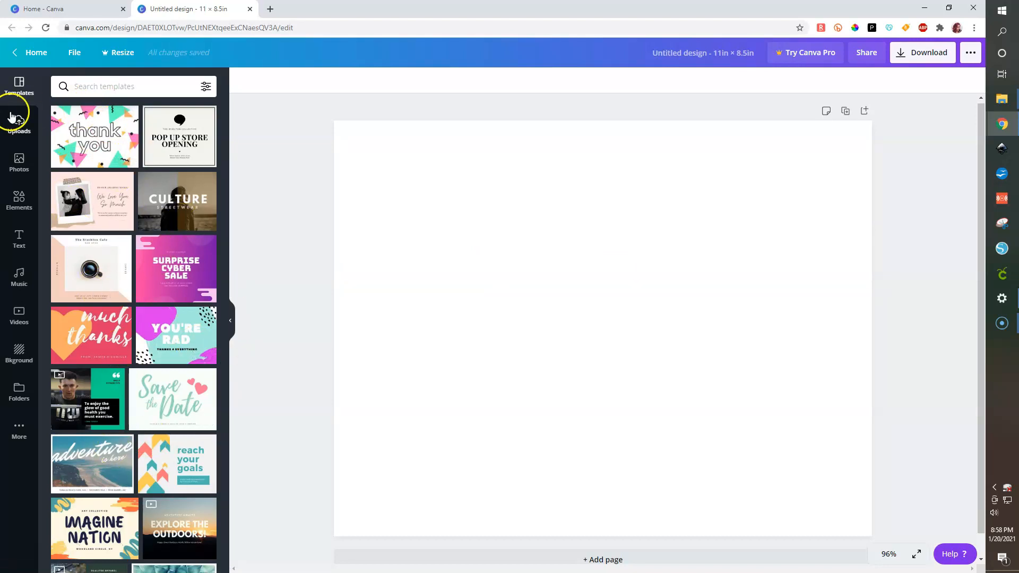
pyautogui.click(21, 124)
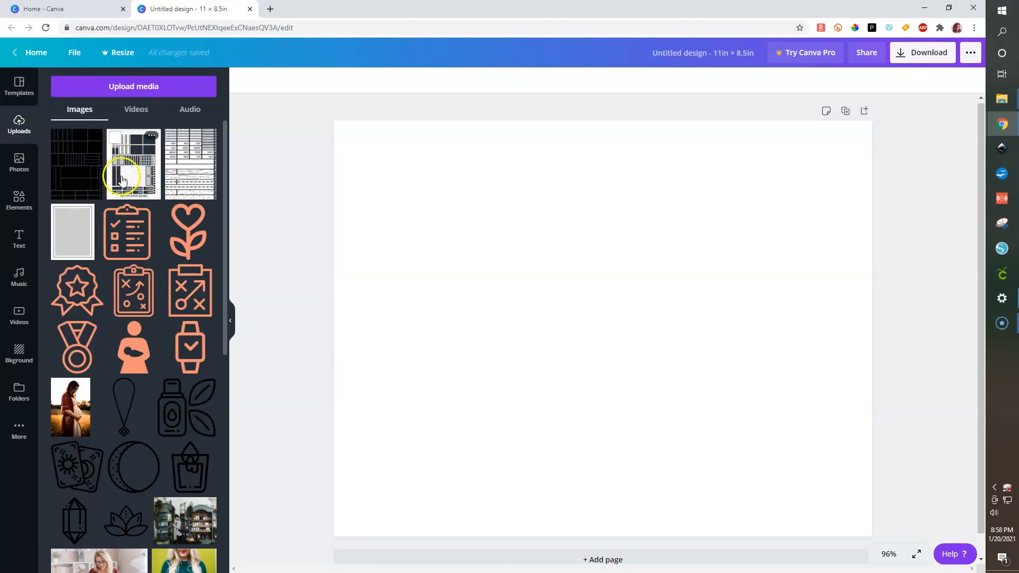
pyautogui.click(153, 89)
pyautogui.click(64, 146)
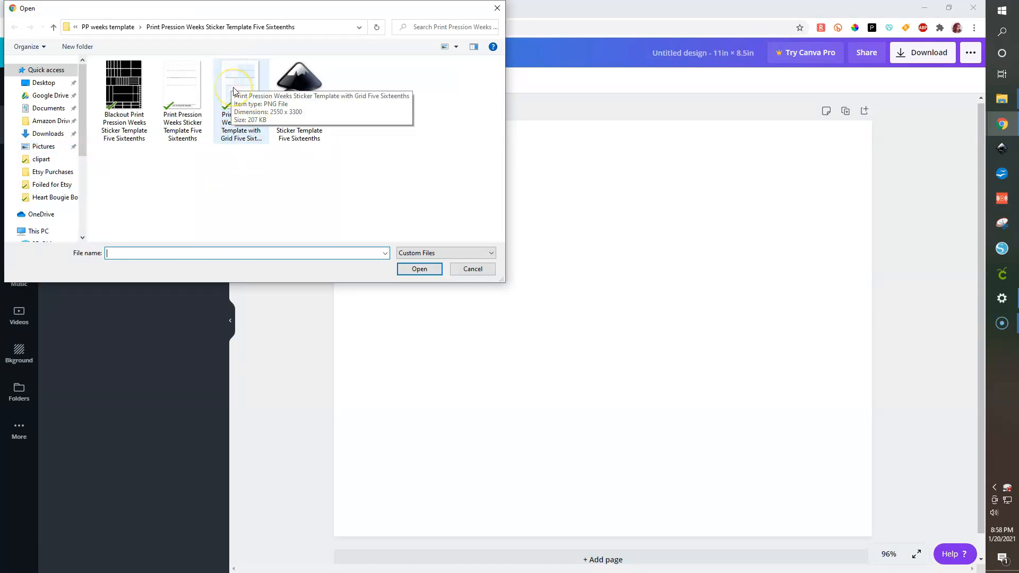
pyautogui.click(487, 269)
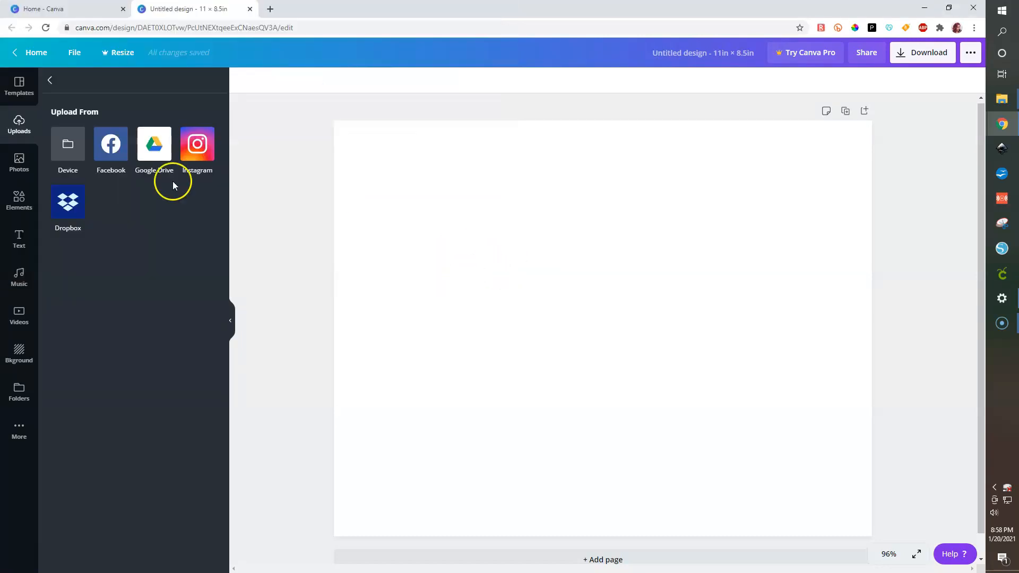
pyautogui.click(50, 80)
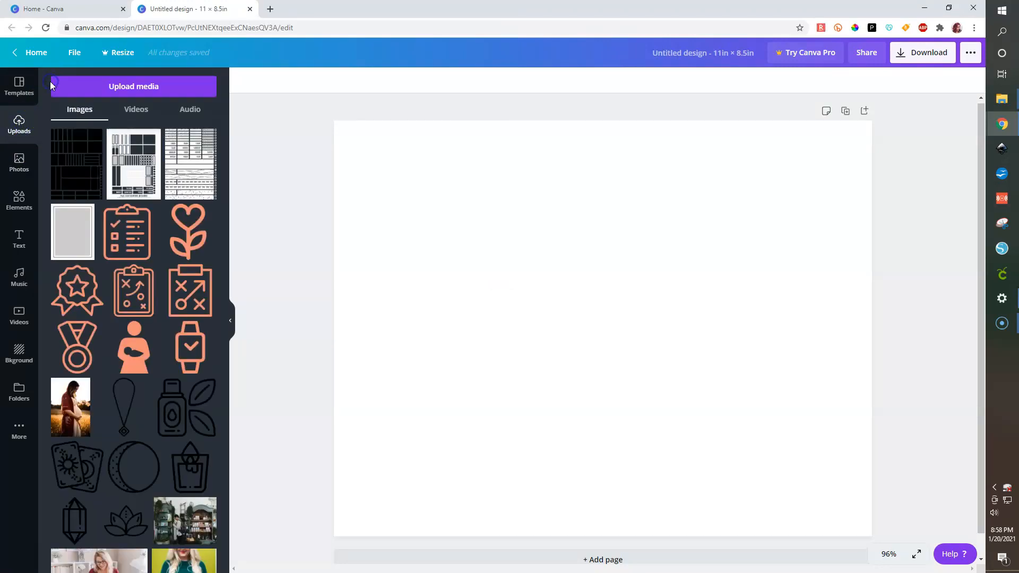
# Place the uploaded Weeks sticker template with grid, turned a quarter turn counterclockwise and enlarged to fill the landscape page.
pyautogui.click(130, 183)
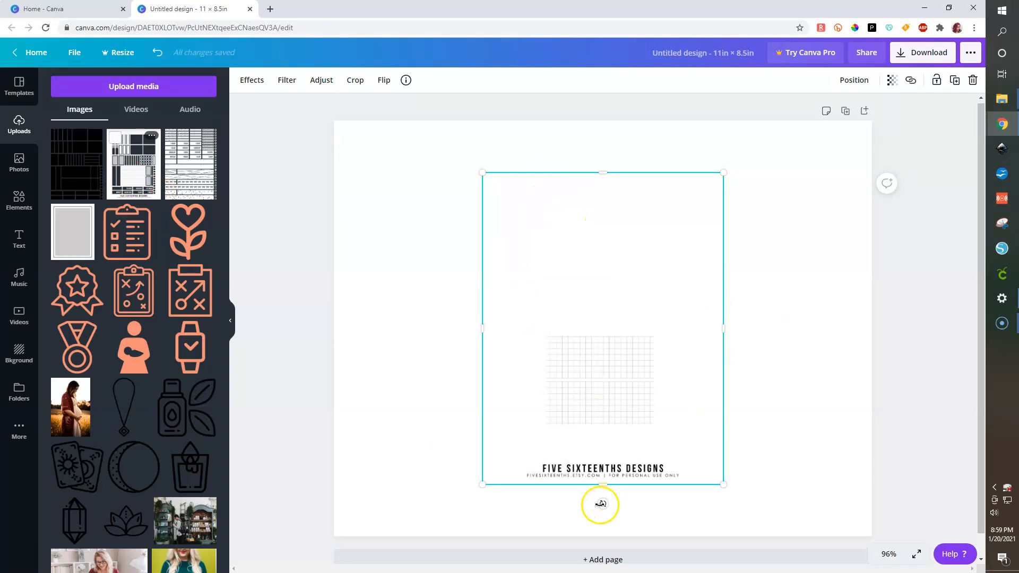
pyautogui.moveTo(600, 504); pyautogui.dragTo(748, 332)
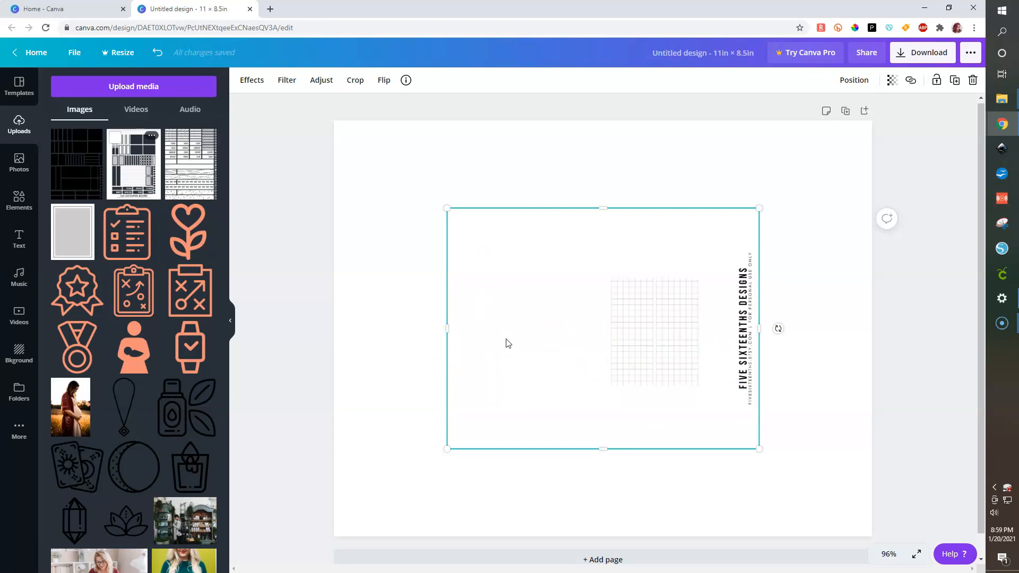
pyautogui.moveTo(441, 202); pyautogui.dragTo(329, 133)
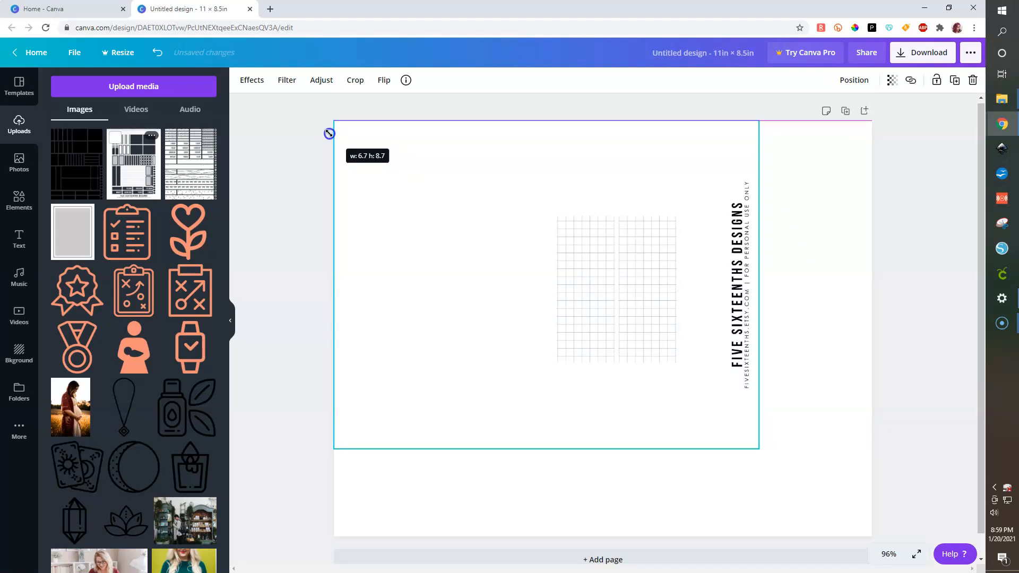
pyautogui.moveTo(759, 449); pyautogui.dragTo(865, 536)
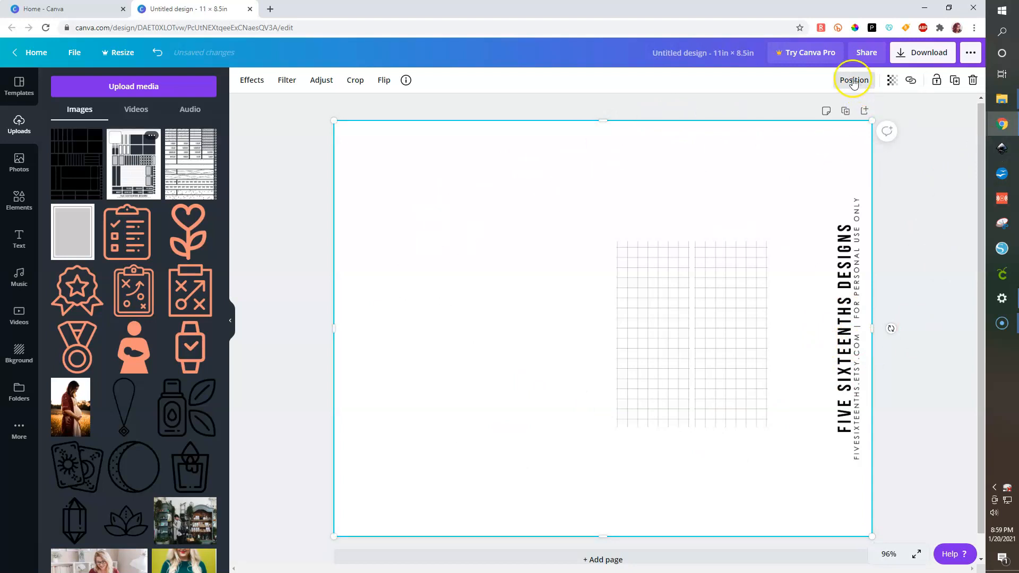
# Shift the template image slightly upward, realign it to the vertical middle of the page, and deselect it.
pyautogui.click(853, 81)
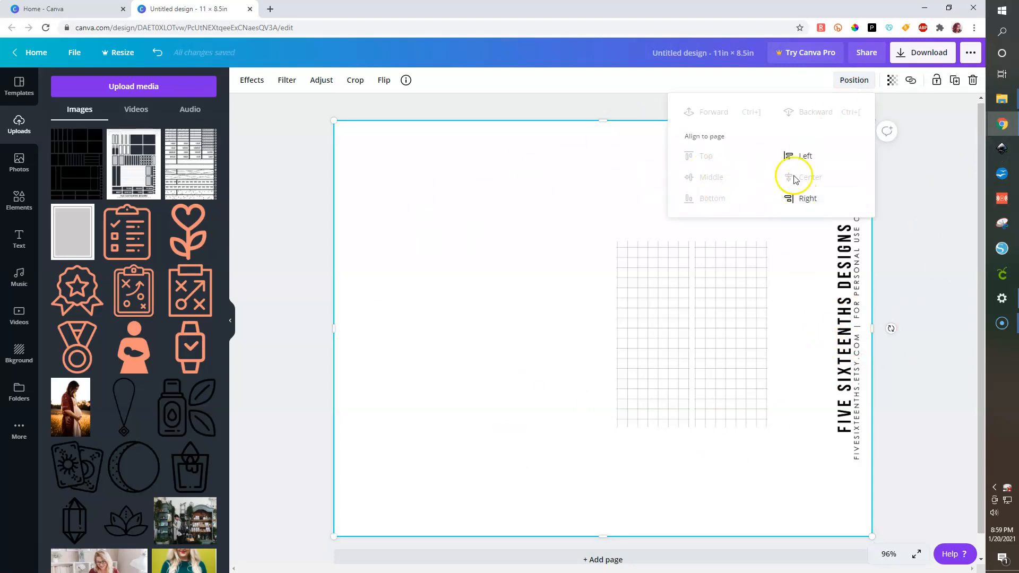
pyautogui.click(938, 358)
pyautogui.moveTo(808, 386); pyautogui.dragTo(811, 366)
pyautogui.click(853, 80)
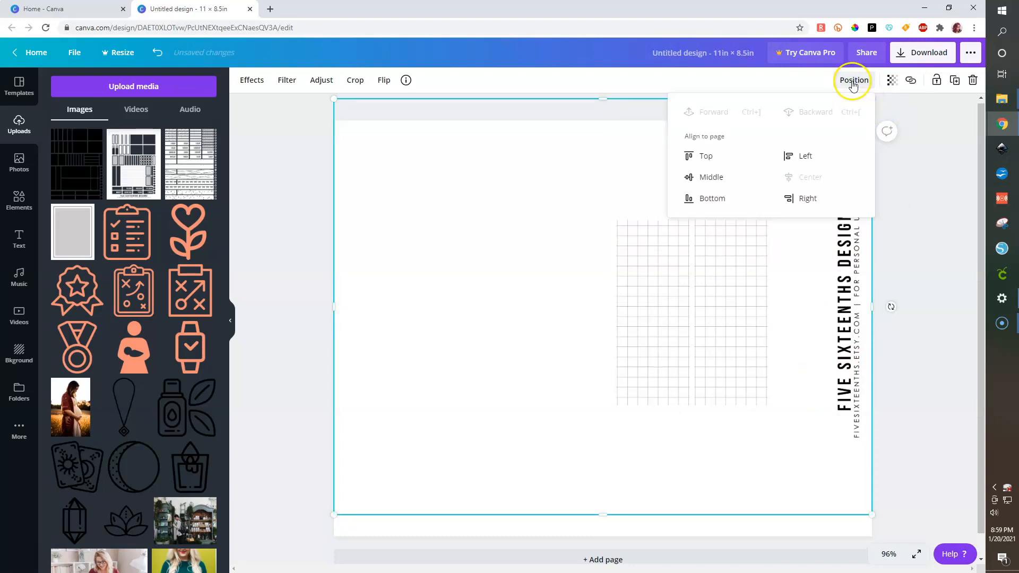
pyautogui.click(713, 178)
pyautogui.click(860, 78)
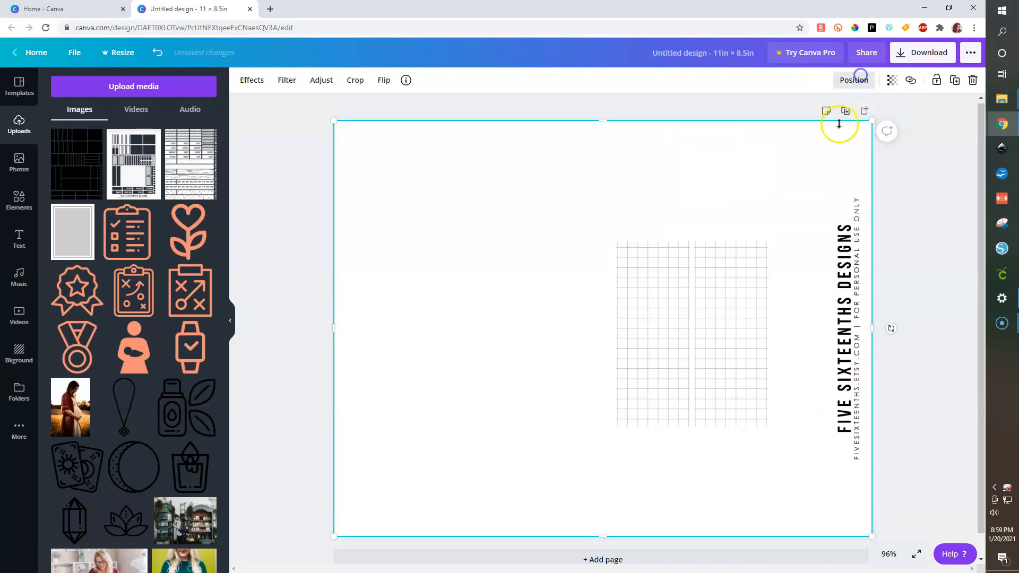
pyautogui.click(852, 80)
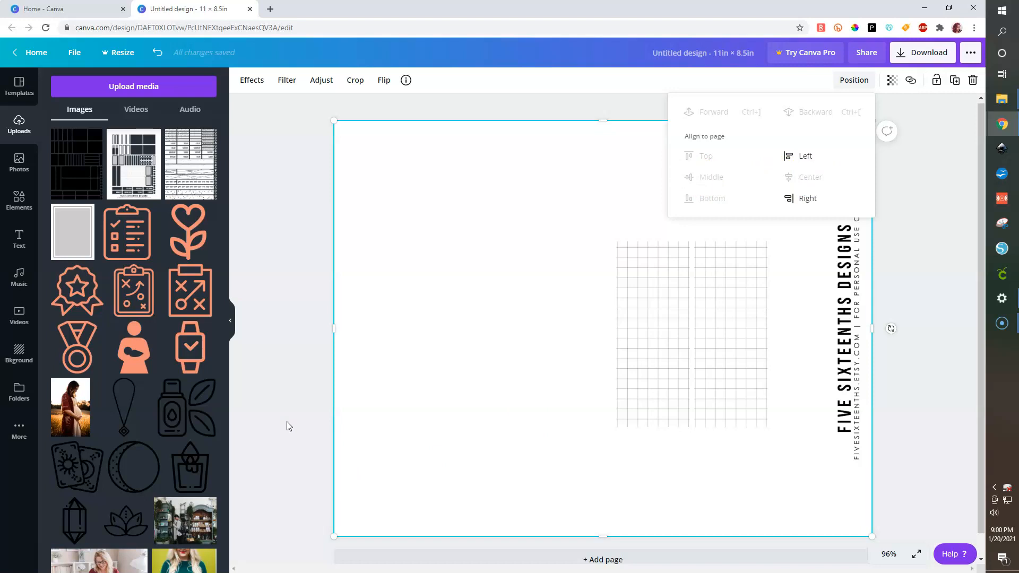
pyautogui.click(300, 363)
pyautogui.click(22, 550)
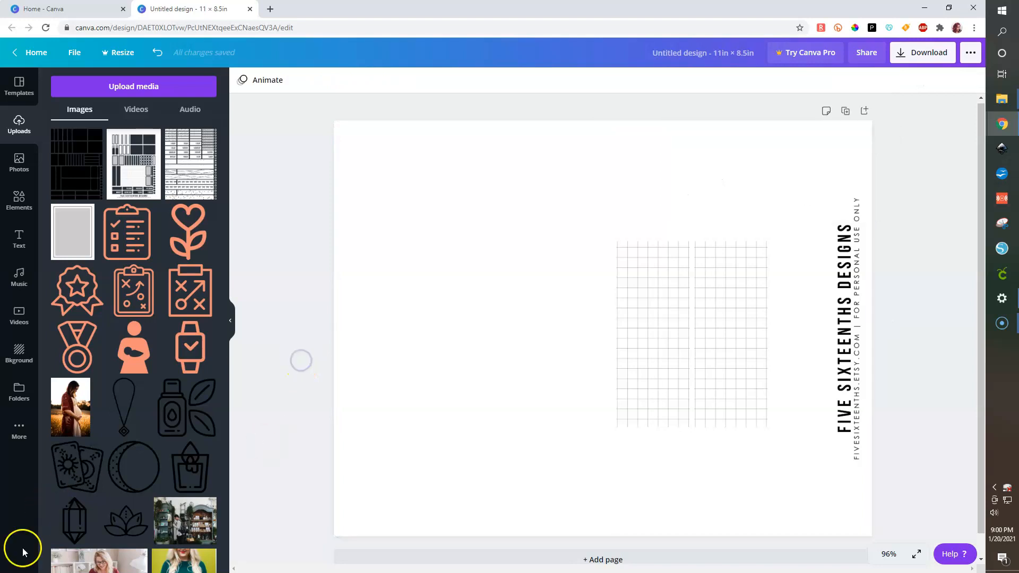
# Add a square shape to the page and fill it with black.
pyautogui.click(18, 204)
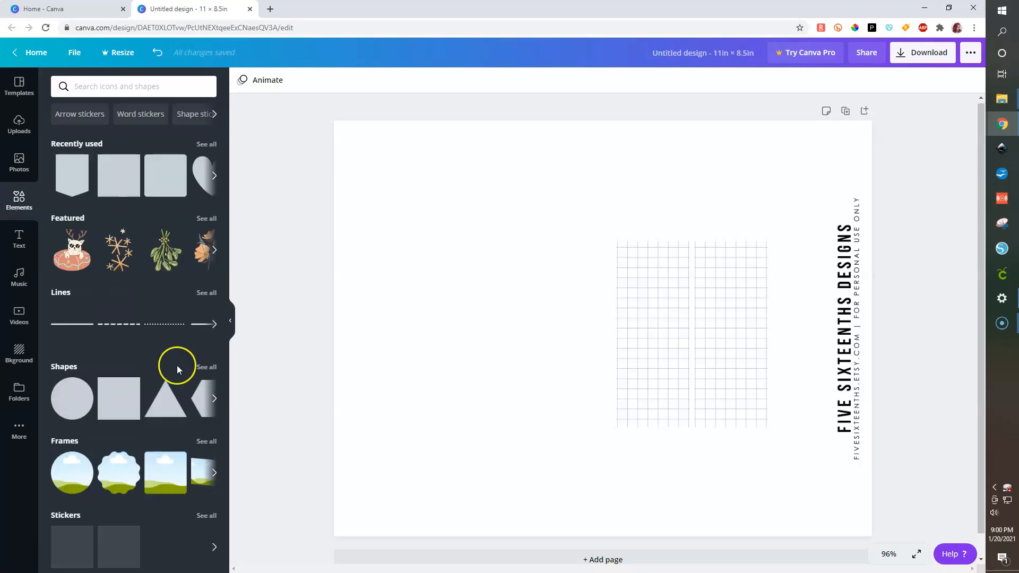
pyautogui.click(118, 398)
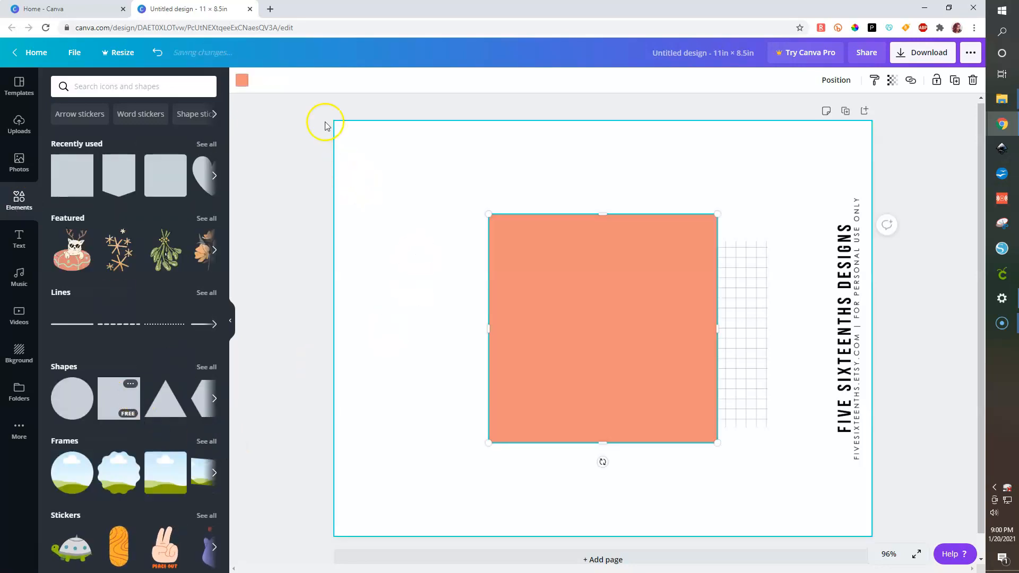
pyautogui.click(242, 81)
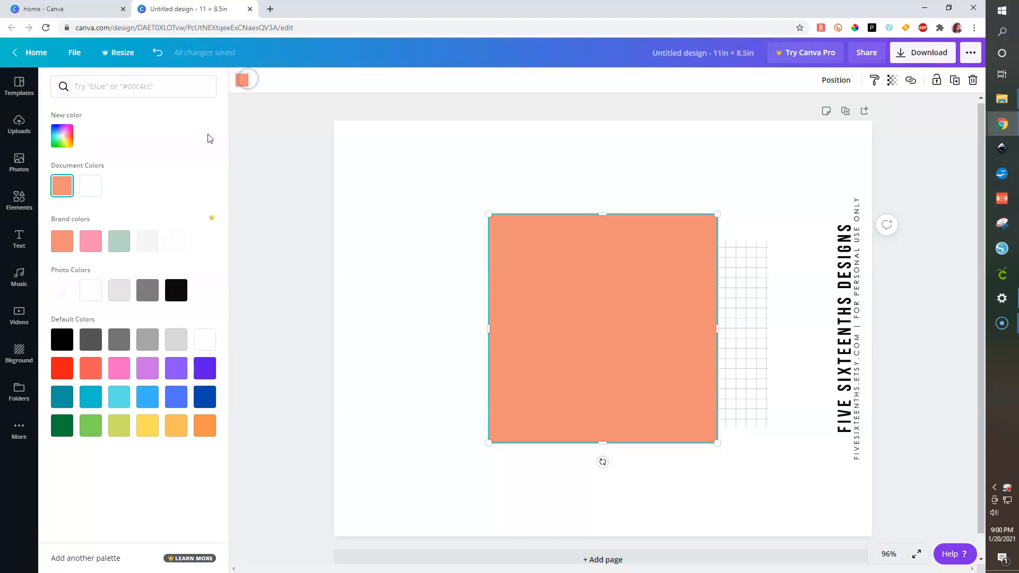
pyautogui.click(170, 298)
# Stretch the black square over the template's whole sticker area and send it backward behind the template image.
pyautogui.moveTo(603, 312); pyautogui.dragTo(468, 243)
pyautogui.moveTo(580, 374); pyautogui.dragTo(784, 448)
pyautogui.moveTo(724, 331); pyautogui.dragTo(855, 326)
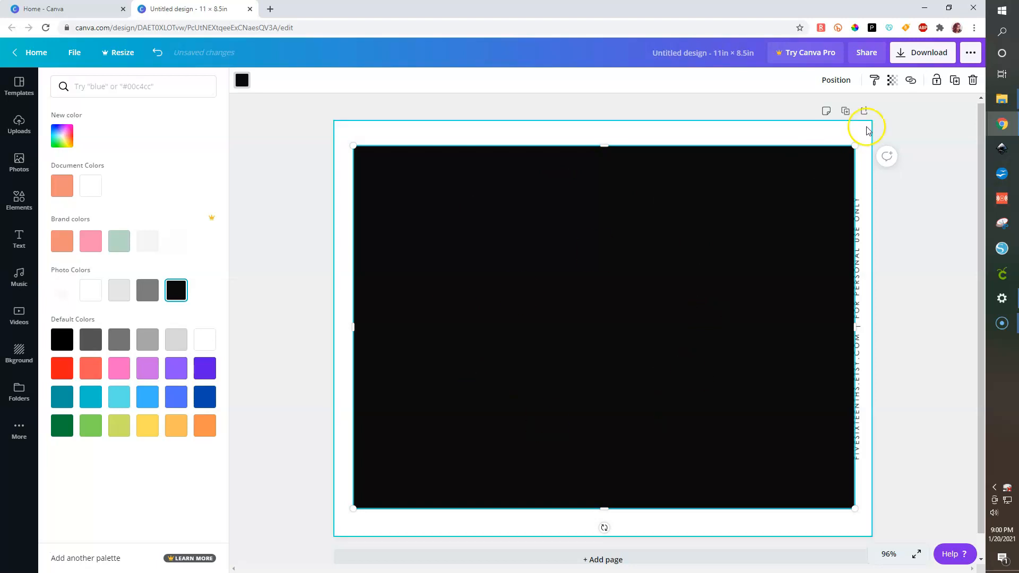
pyautogui.click(839, 80)
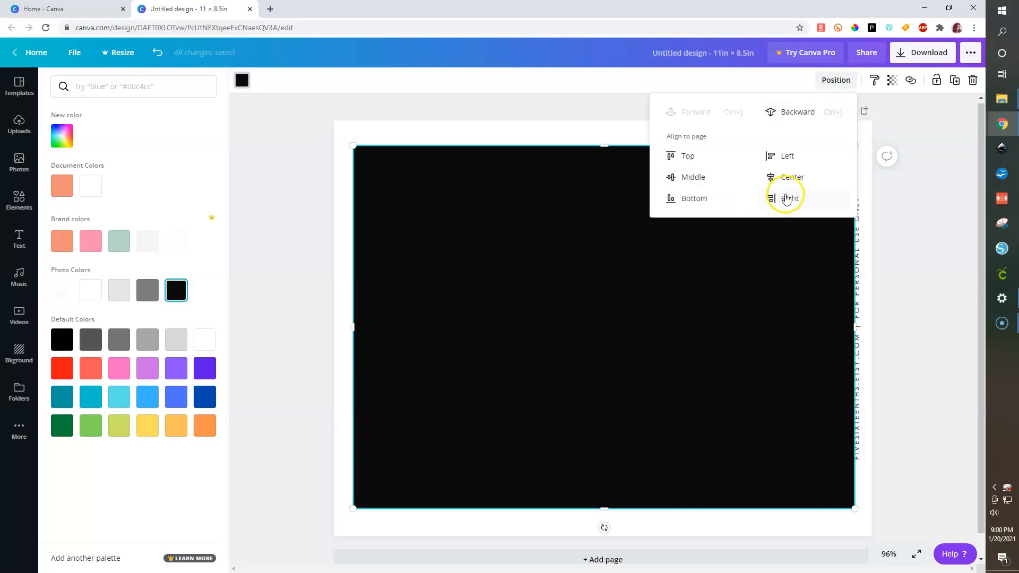
pyautogui.click(799, 112)
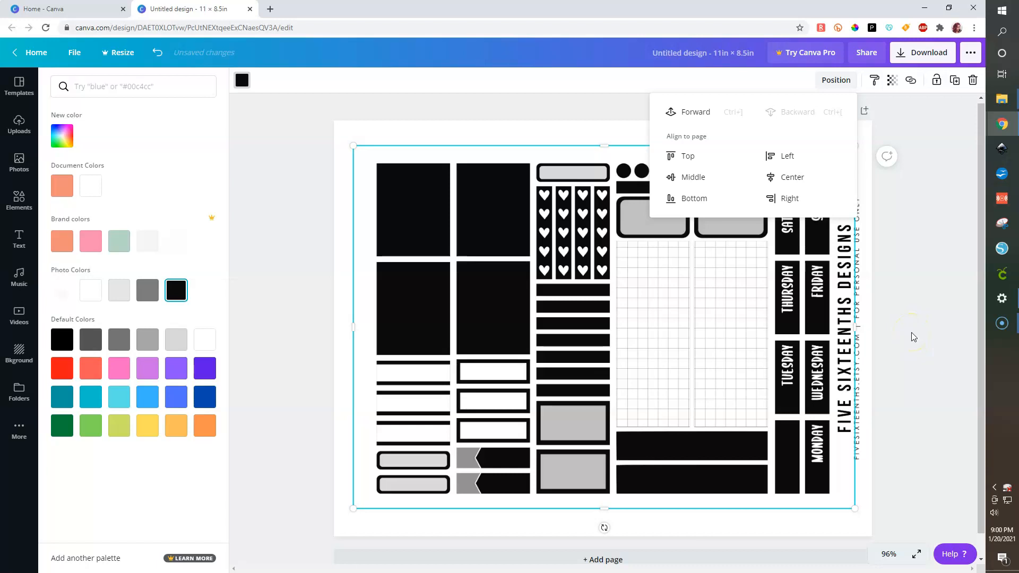
pyautogui.click(911, 337)
# Send the sticker template image backward behind the black square and deselect it.
pyautogui.click(448, 152)
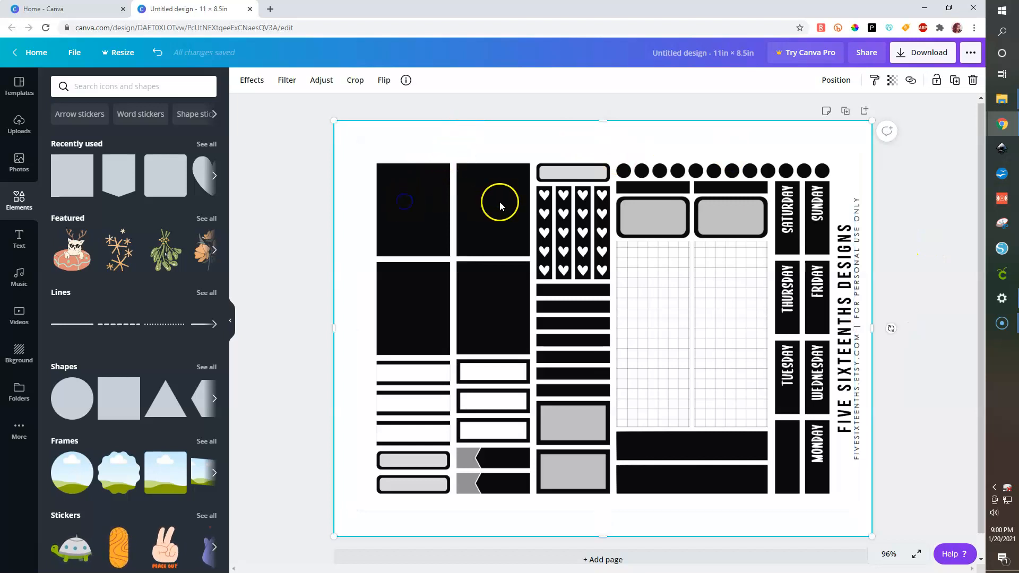
pyautogui.click(836, 82)
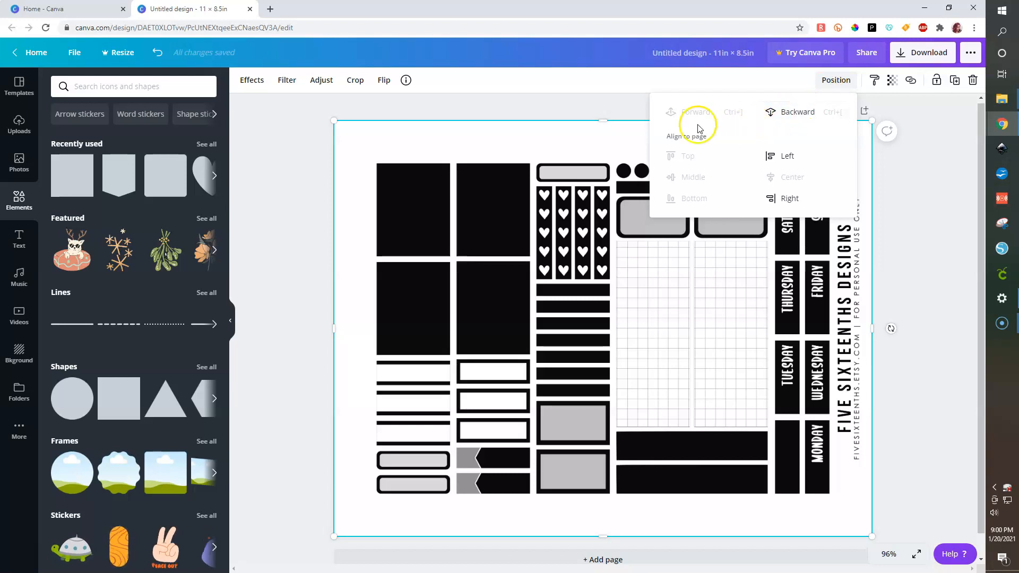
pyautogui.click(466, 140)
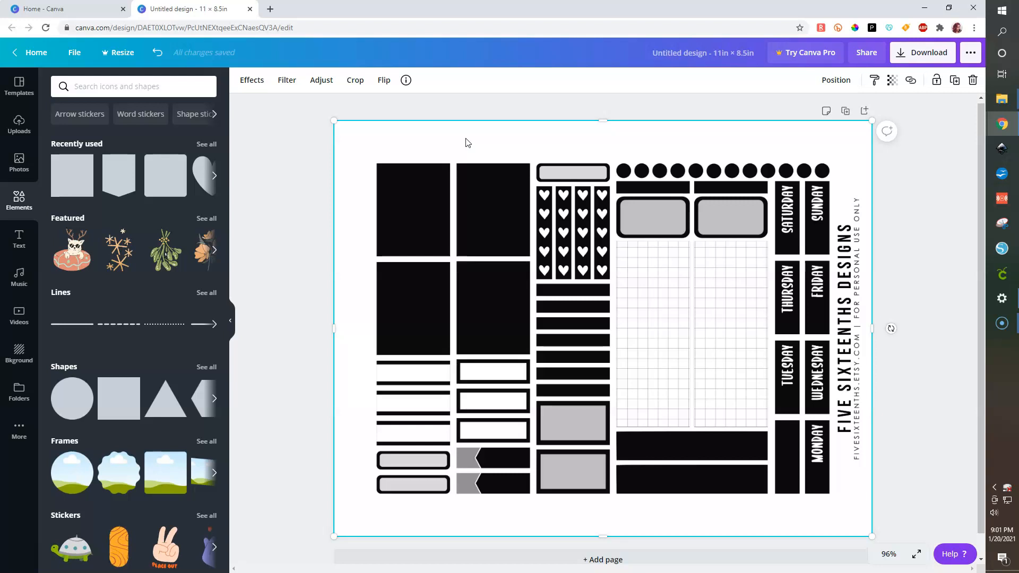
pyautogui.click(831, 82)
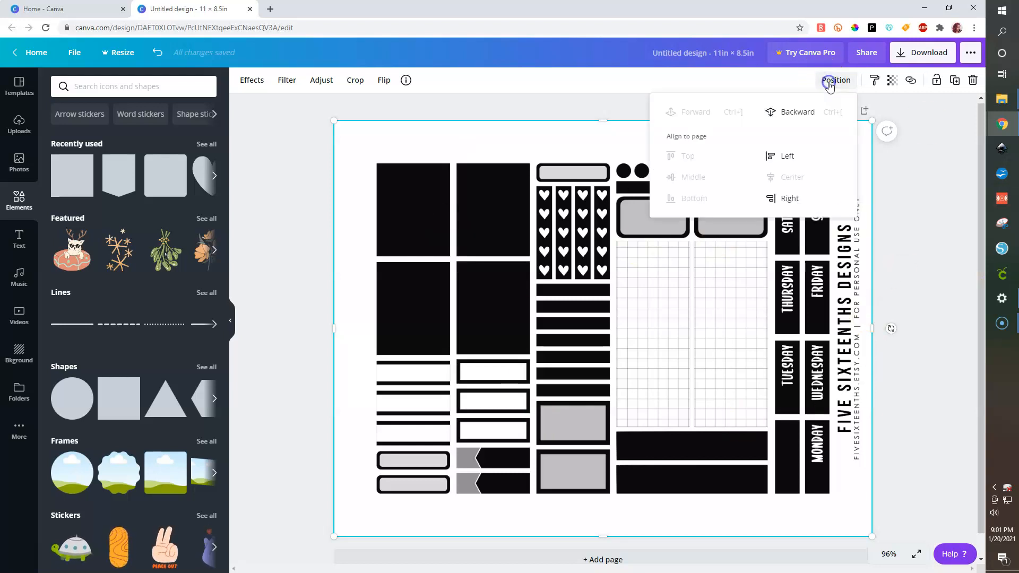
pyautogui.click(799, 110)
pyautogui.click(938, 249)
# Center the black square on the page, send it backward behind the template image, and deselect it.
pyautogui.click(720, 293)
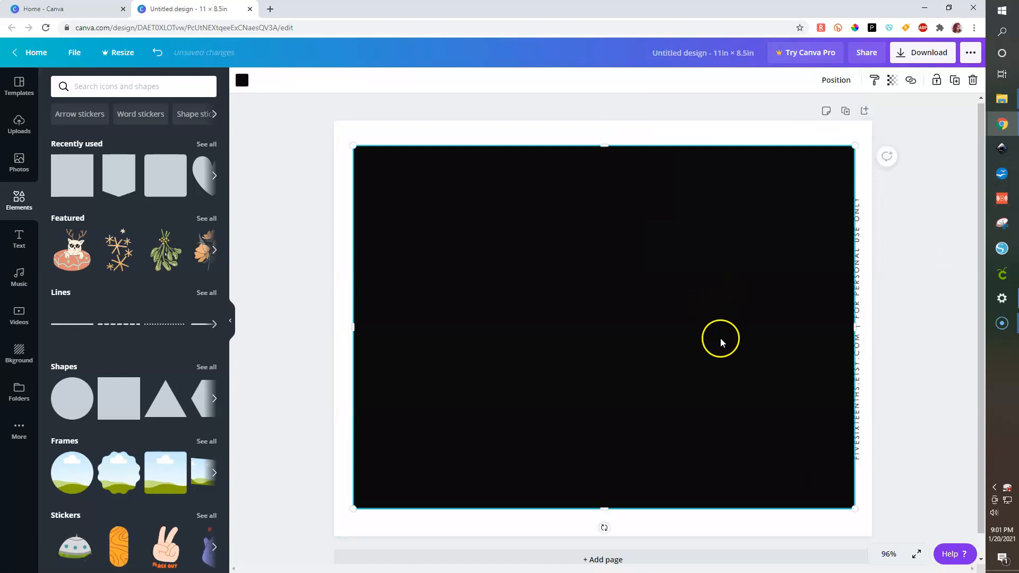
pyautogui.moveTo(665, 358); pyautogui.dragTo(704, 321)
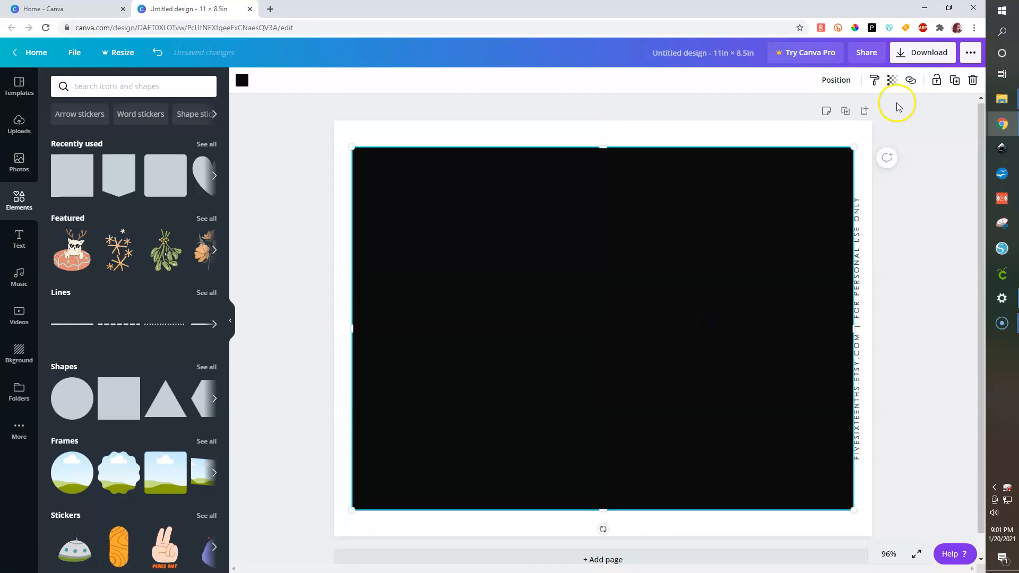
pyautogui.click(836, 80)
pyautogui.click(785, 118)
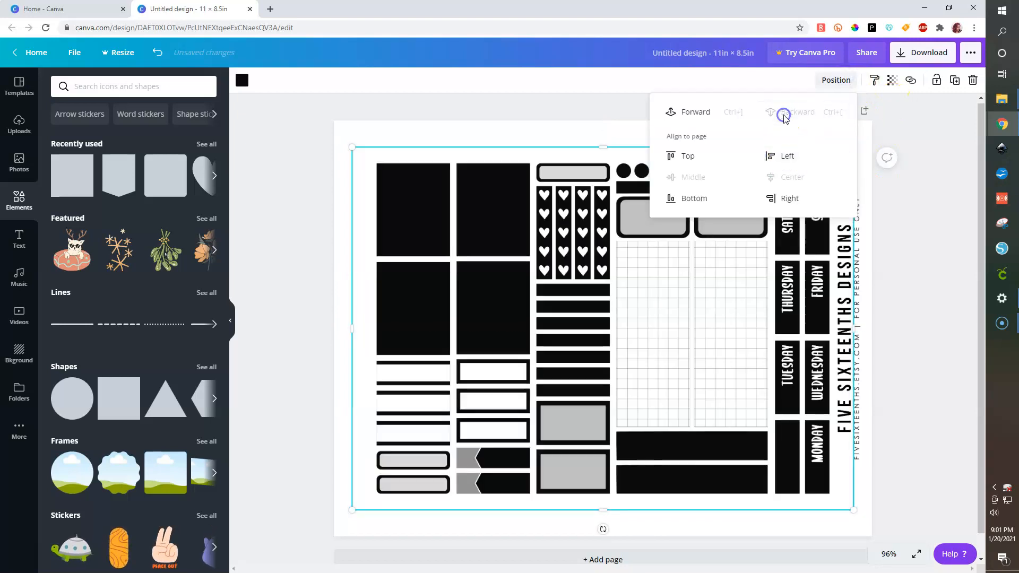
pyautogui.click(935, 343)
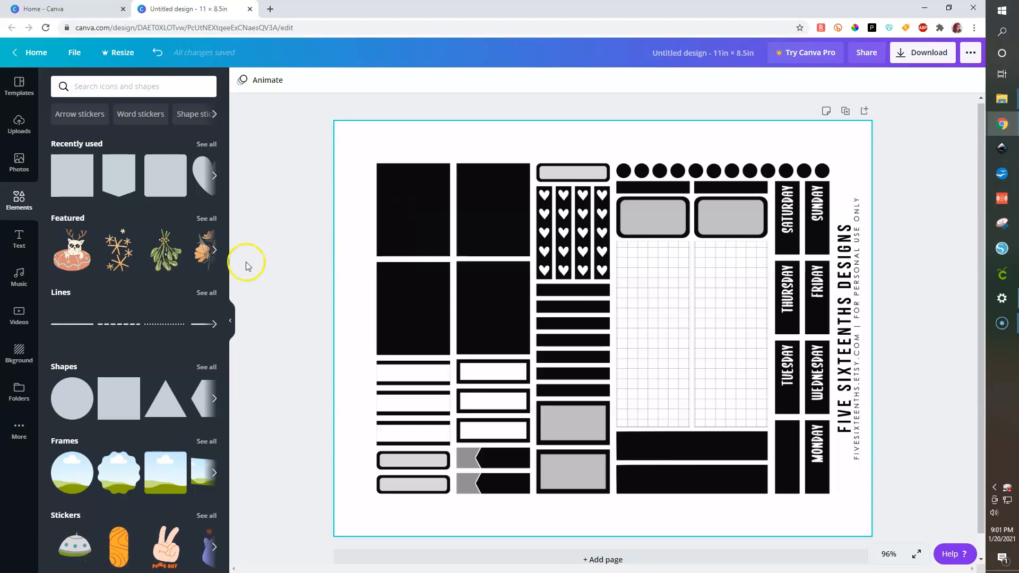
# Add a single-cell photo grid to the page and shrink it to a small landscape rectangle.
pyautogui.scroll(-3, 89, 415)
pyautogui.scroll(-4, 90, 415)
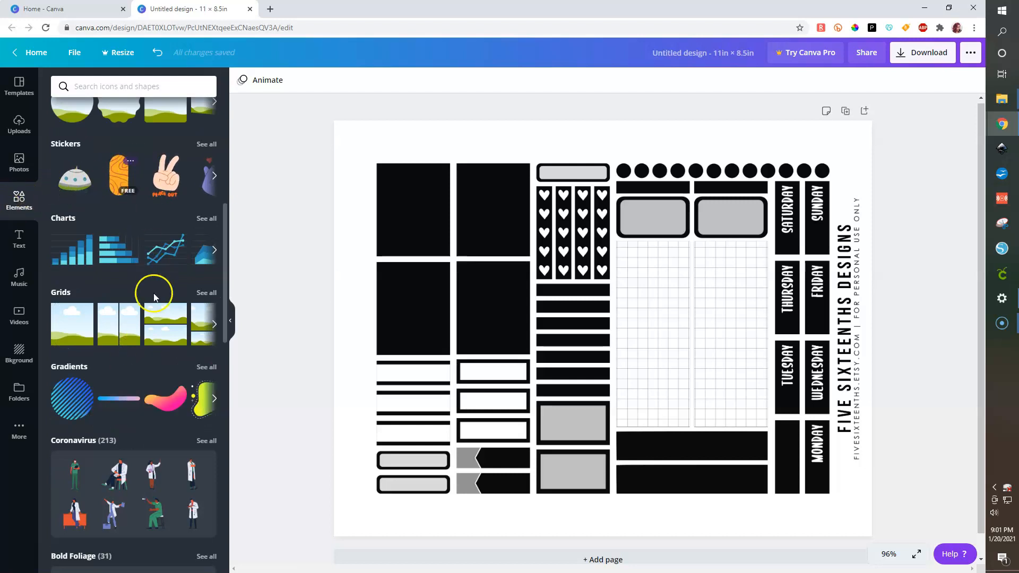
pyautogui.click(68, 331)
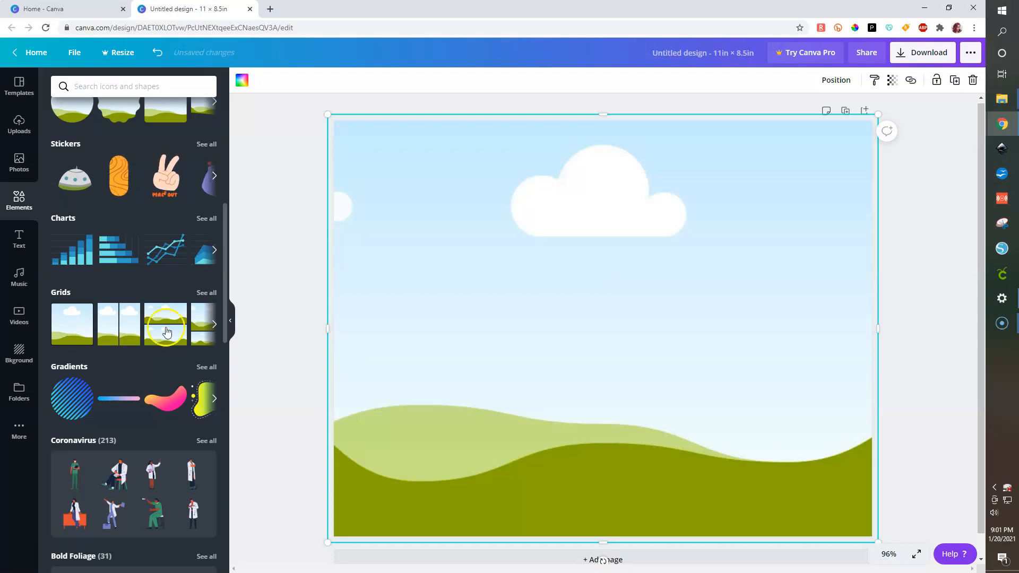
pyautogui.moveTo(330, 329); pyautogui.dragTo(437, 328)
pyautogui.moveTo(659, 117); pyautogui.dragTo(632, 282)
pyautogui.moveTo(475, 309); pyautogui.dragTo(690, 370)
# Move the small photo grid over the large black sticker boxes in the template's upper-left corner.
pyautogui.click(753, 454)
pyautogui.moveTo(752, 448); pyautogui.dragTo(438, 231)
pyautogui.click(465, 234)
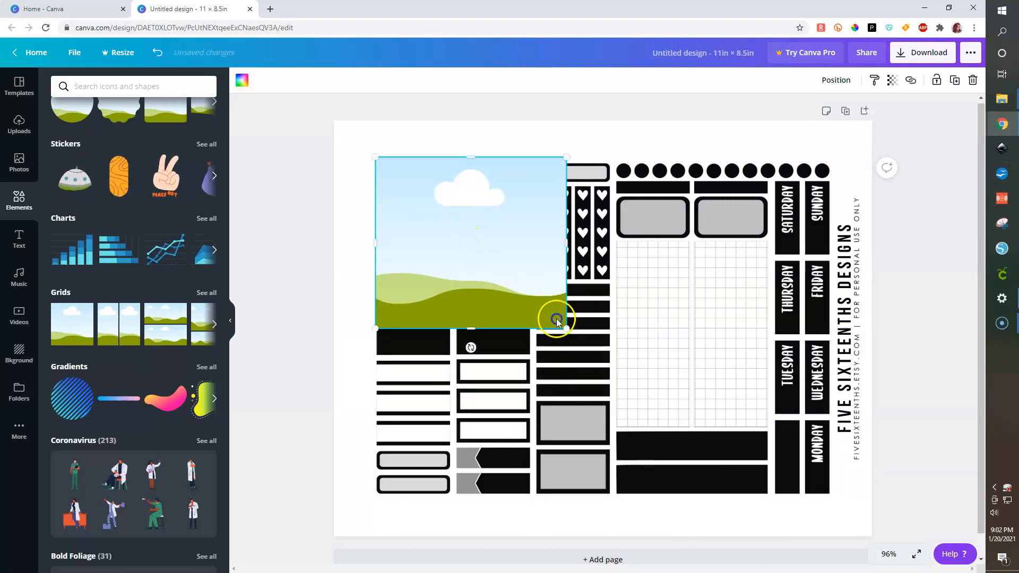
pyautogui.hotkey('ctrl', 'z')
pyautogui.click(660, 425)
pyautogui.moveTo(608, 391); pyautogui.dragTo(462, 235)
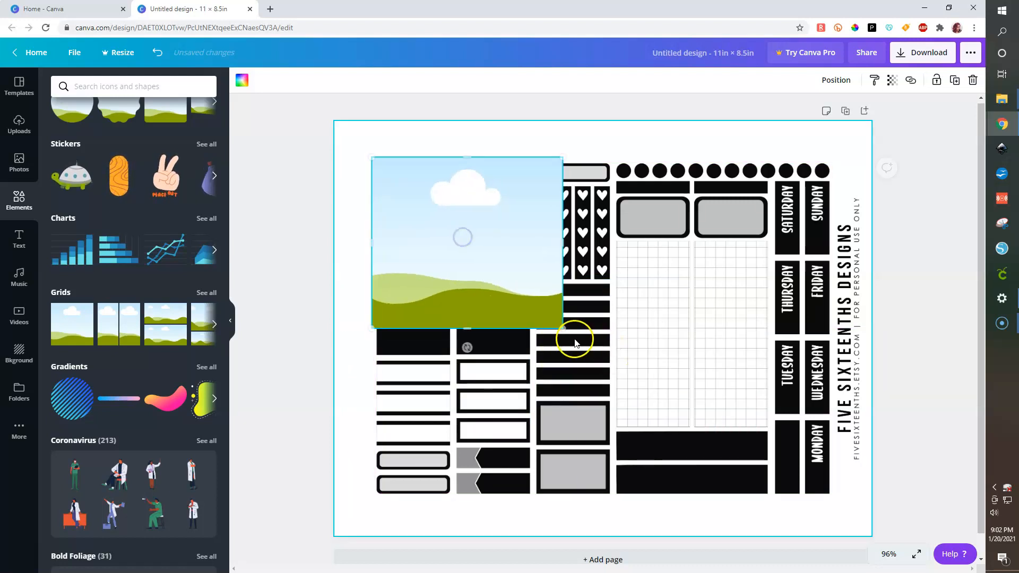
# Resize the photo grid to about 1.6 x 2.1 in so it covers the upper-left large sticker box.
pyautogui.moveTo(563, 327); pyautogui.dragTo(451, 259)
pyautogui.moveTo(374, 207); pyautogui.dragTo(376, 207)
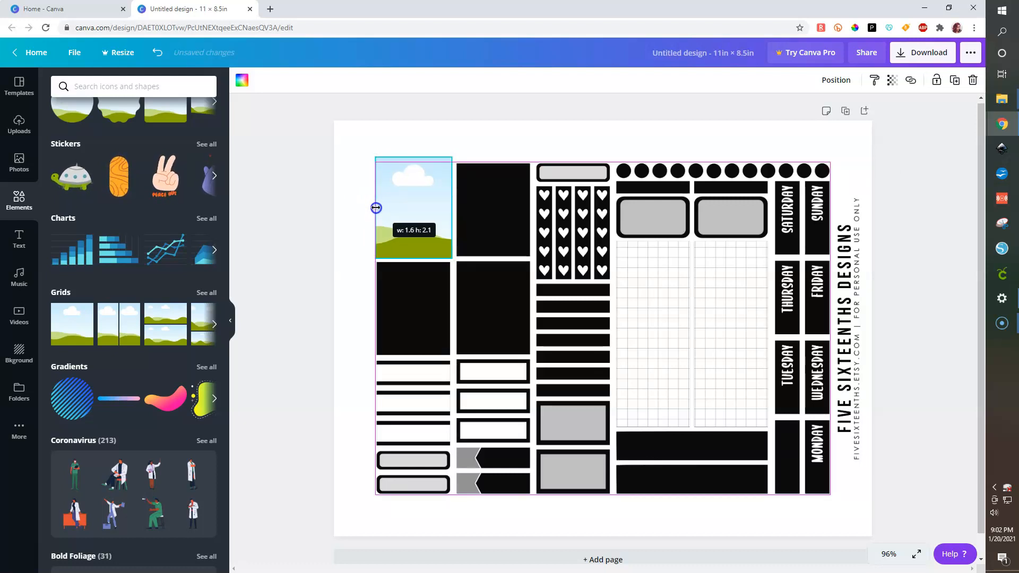
pyautogui.moveTo(376, 208); pyautogui.dragTo(376, 208)
pyautogui.click(412, 200)
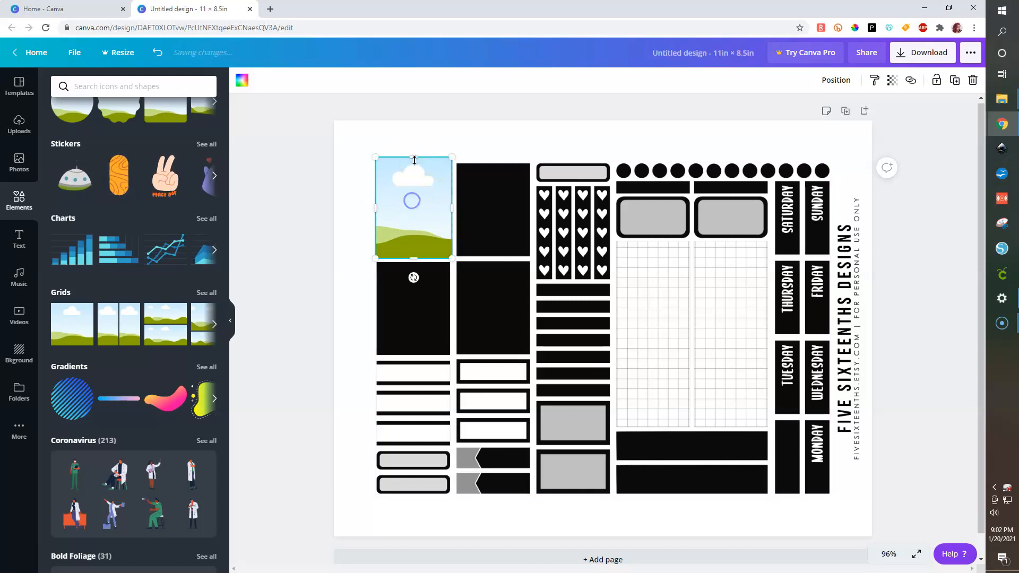
pyautogui.moveTo(415, 175)
pyautogui.mouseDown()
pyautogui.moveTo(416, 195)
pyautogui.moveTo(415, 160)
pyautogui.moveTo(414, 191)
pyautogui.mouseUp()
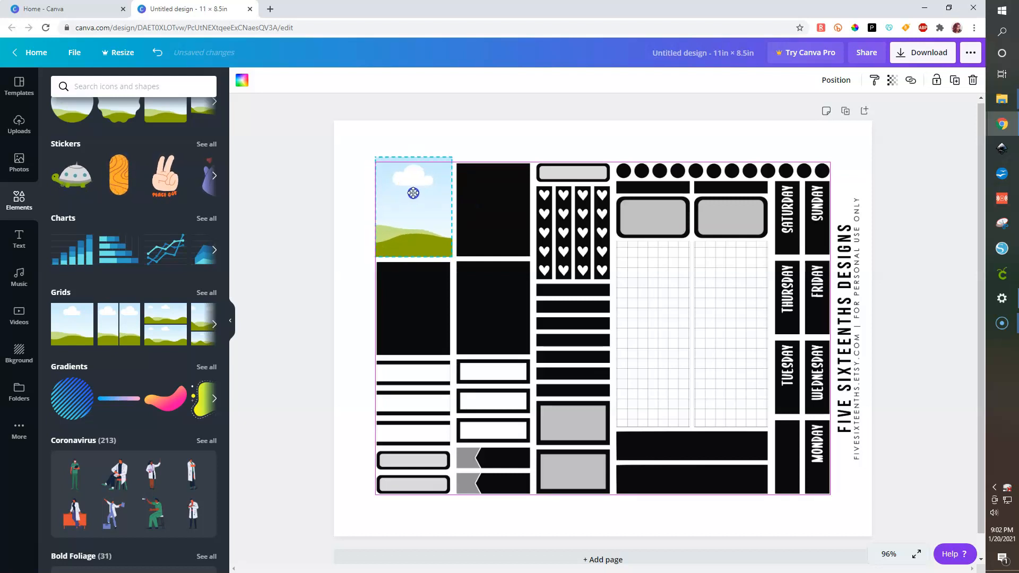
pyautogui.click(413, 193)
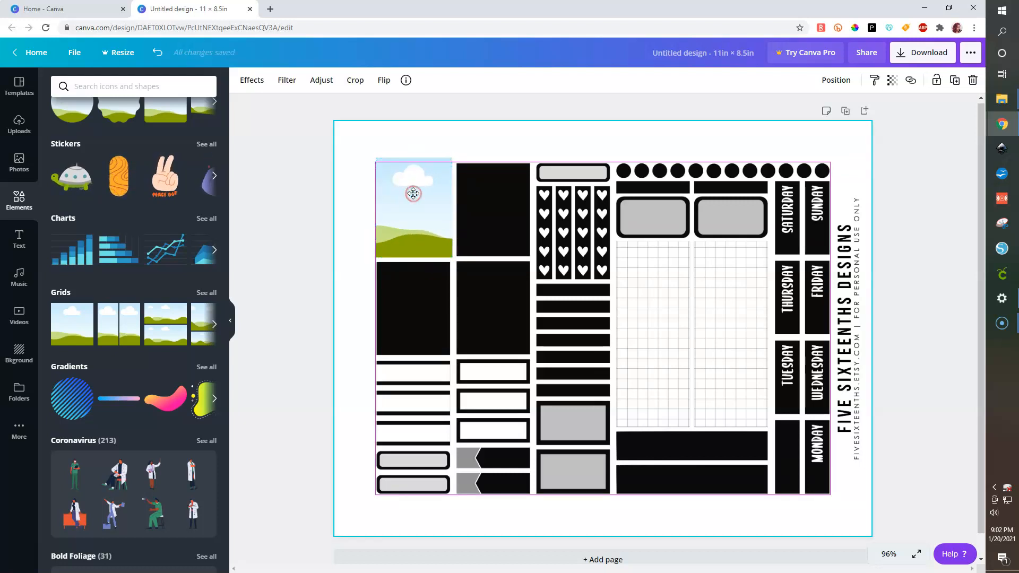
# Fine-tune the photo grid's position so it slightly overlaps every edge of the upper-left large sticker box.
pyautogui.rightClick(413, 195)
pyautogui.click(287, 188)
pyautogui.click(401, 159)
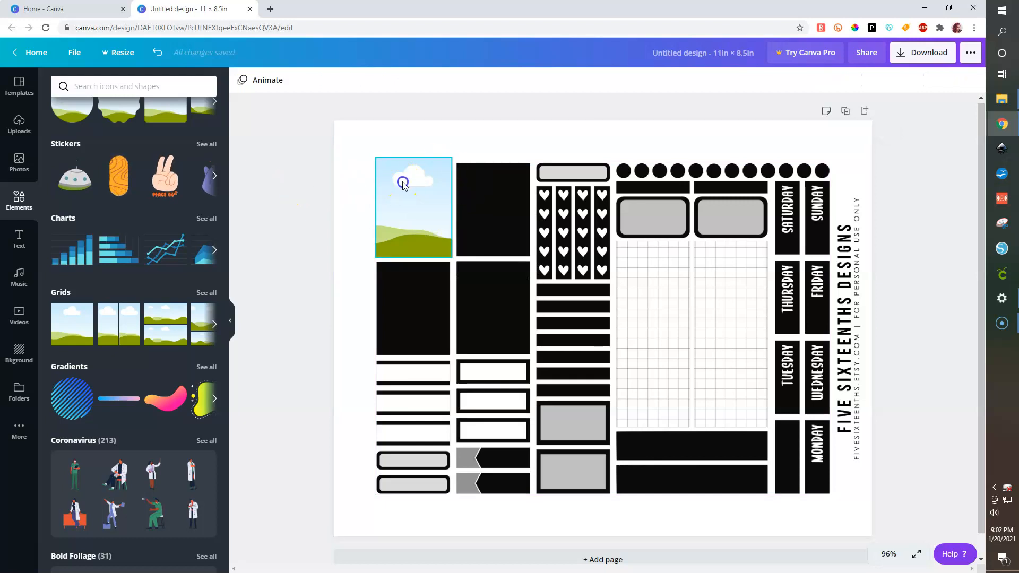
pyautogui.click(412, 190)
pyautogui.moveTo(412, 190); pyautogui.dragTo(412, 195)
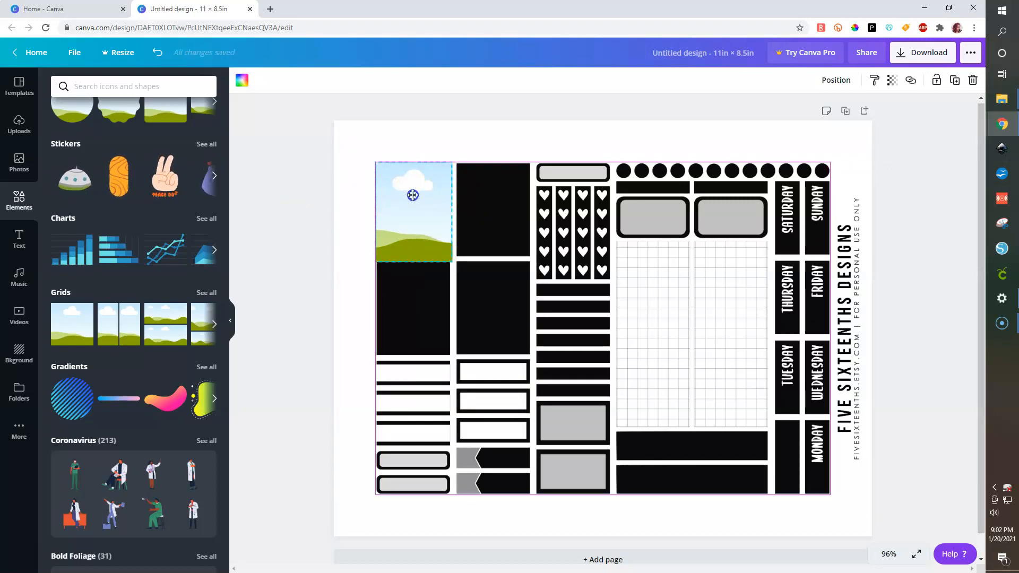
pyautogui.moveTo(414, 195); pyautogui.dragTo(414, 196)
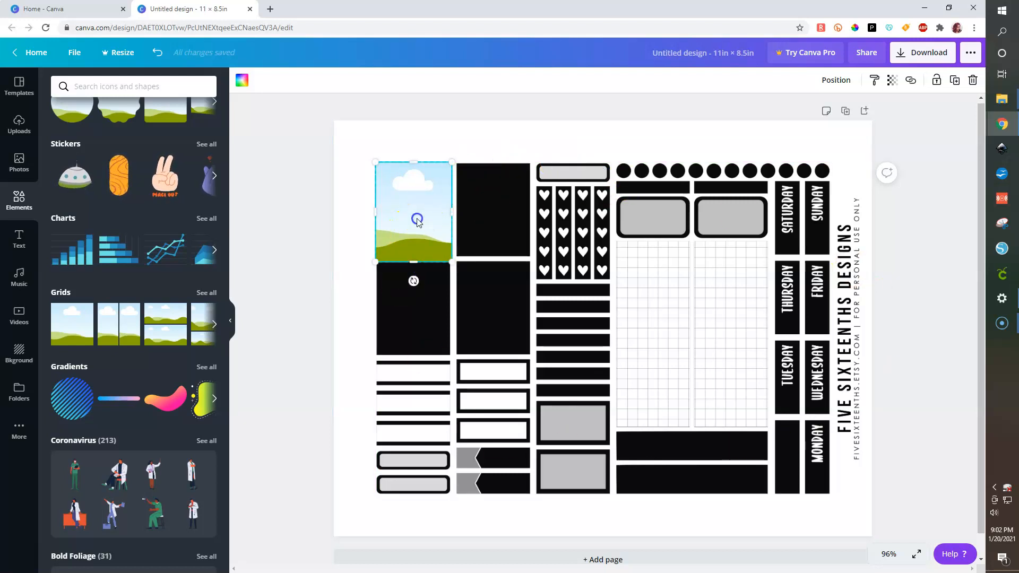
pyautogui.moveTo(418, 215); pyautogui.dragTo(415, 216)
pyautogui.press('Right')
pyautogui.press('Right')
pyautogui.press('Right')
pyautogui.press('Right')
pyautogui.press('Right')
pyautogui.press('Right')
pyautogui.click(364, 256)
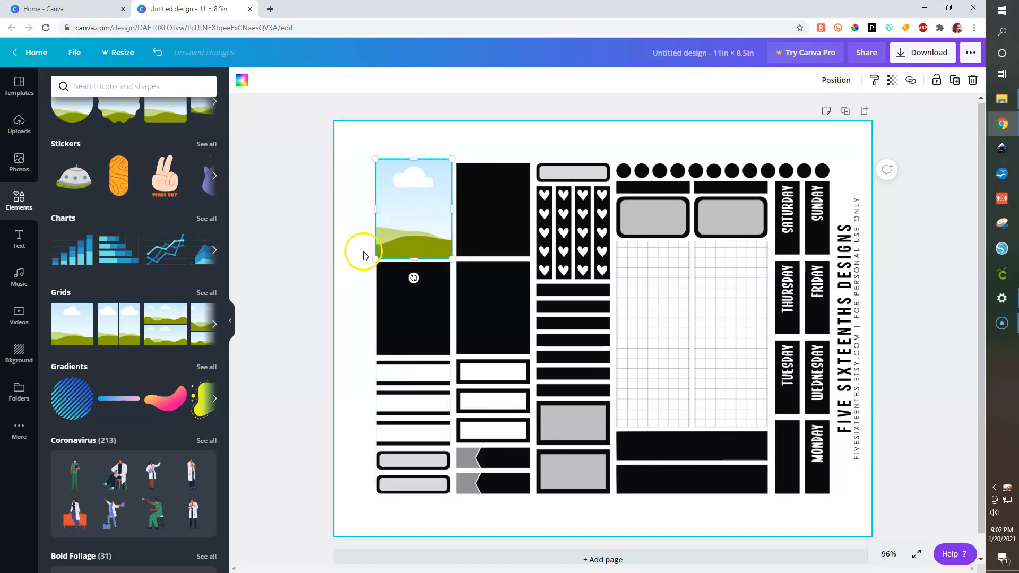
pyautogui.click(448, 208)
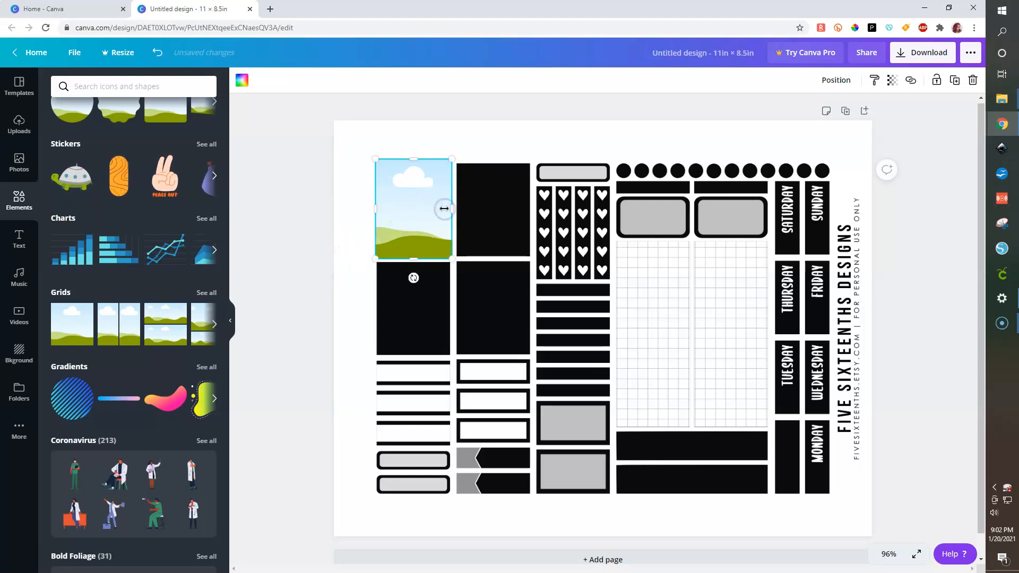
# Duplicate the photo grid onto the adjacent large box, and duplicate that pair onto the two large boxes below.
pyautogui.hotkey('ctrl', 'd')
pyautogui.moveTo(417, 225); pyautogui.dragTo(488, 212)
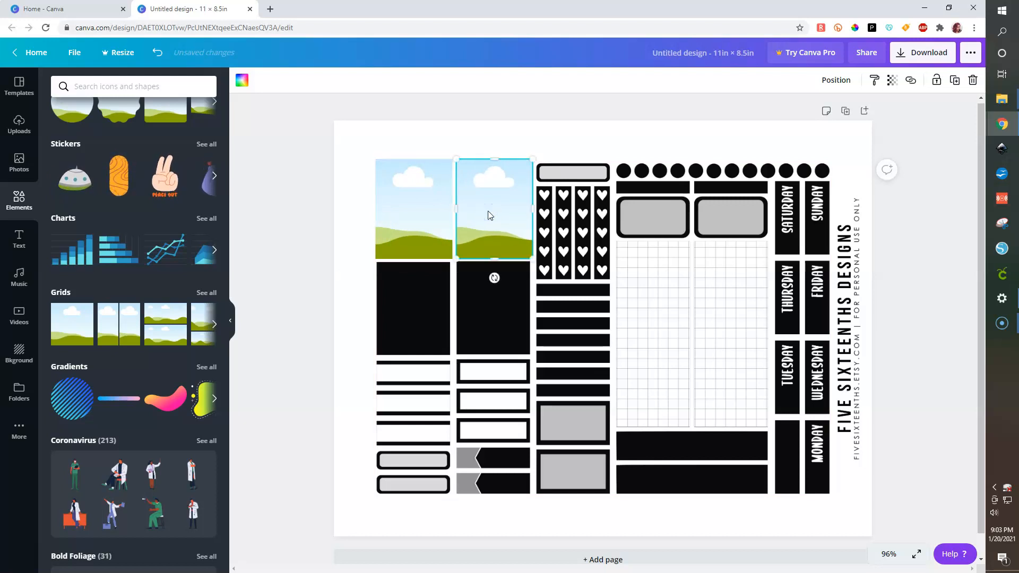
pyautogui.keyDown('shift'); pyautogui.click(427, 218); pyautogui.keyUp('shift')
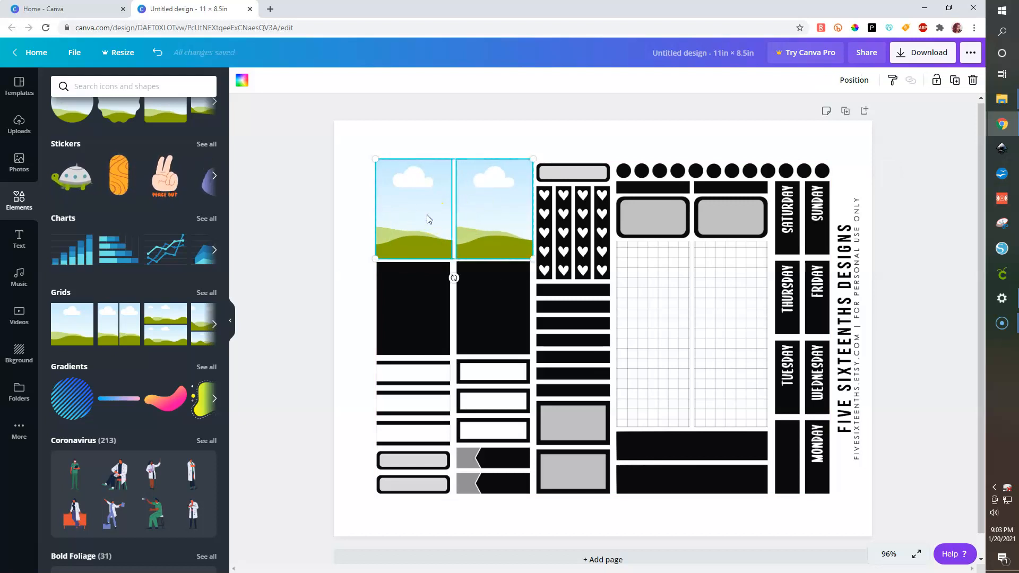
pyautogui.hotkey('ctrl', 'd')
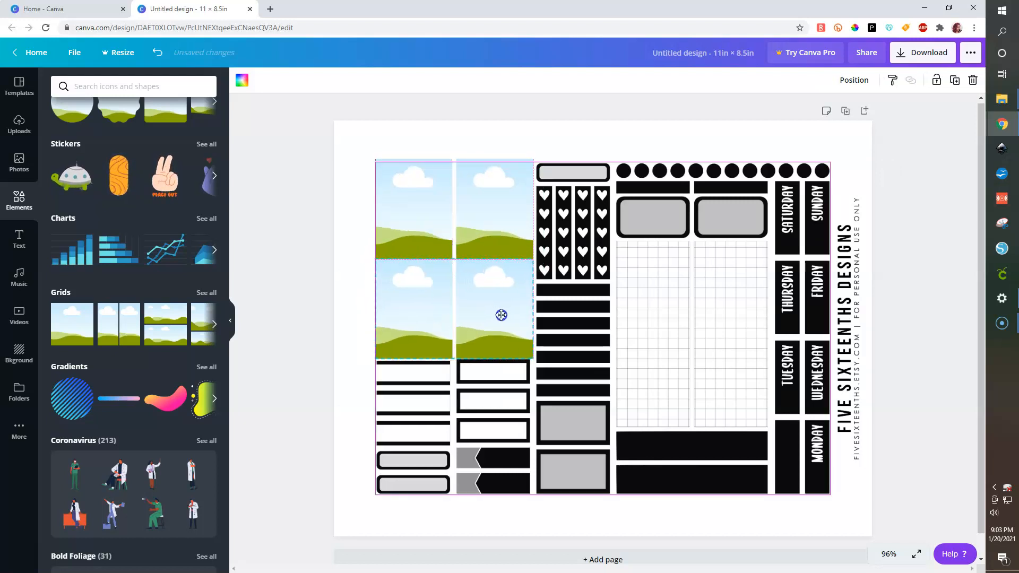
pyautogui.click(270, 286)
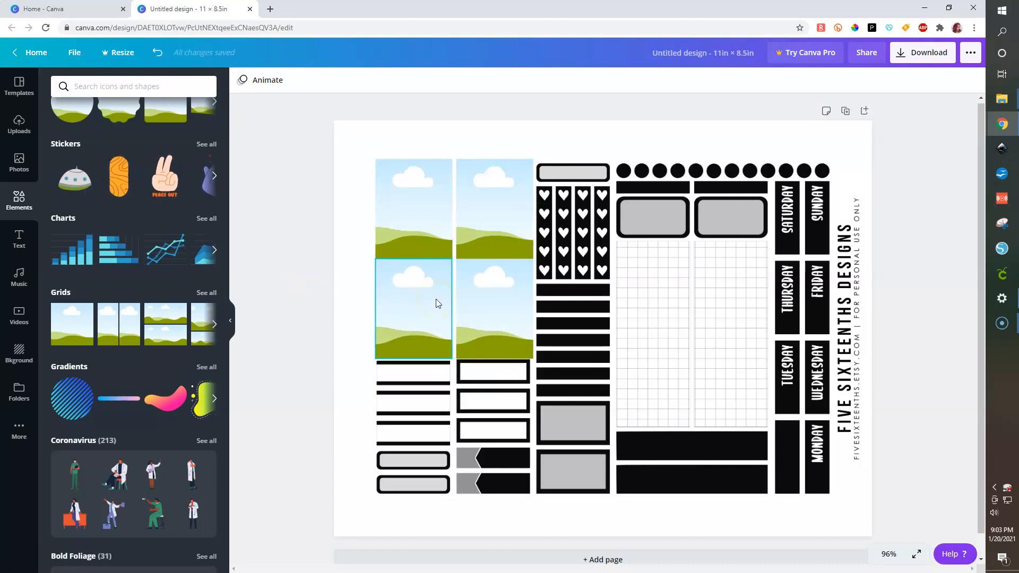
# Duplicate the lower-right photo grid and resize the copy to cover the two wide black strips below the gridded columns.
pyautogui.click(499, 328)
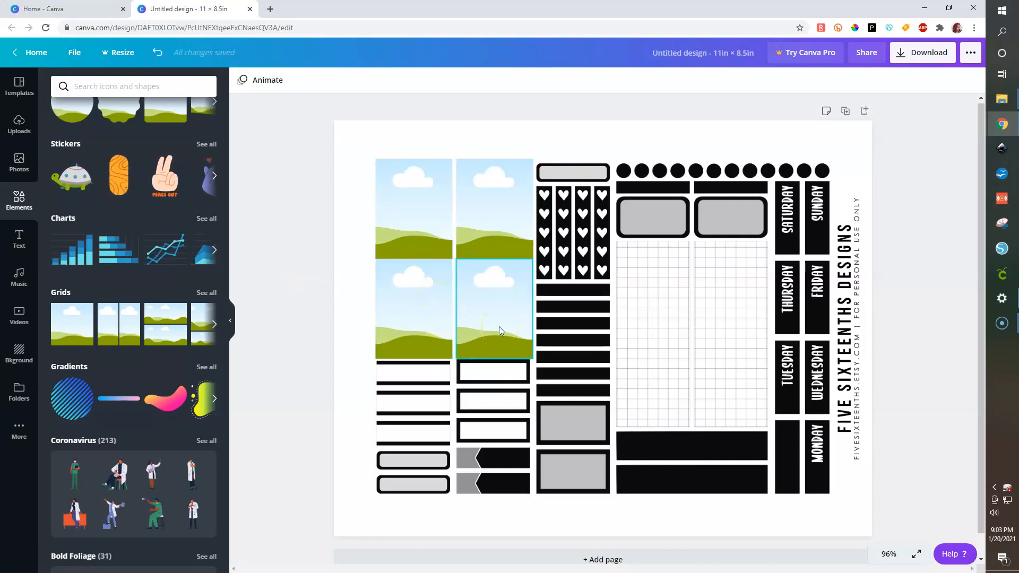
pyautogui.click(499, 327)
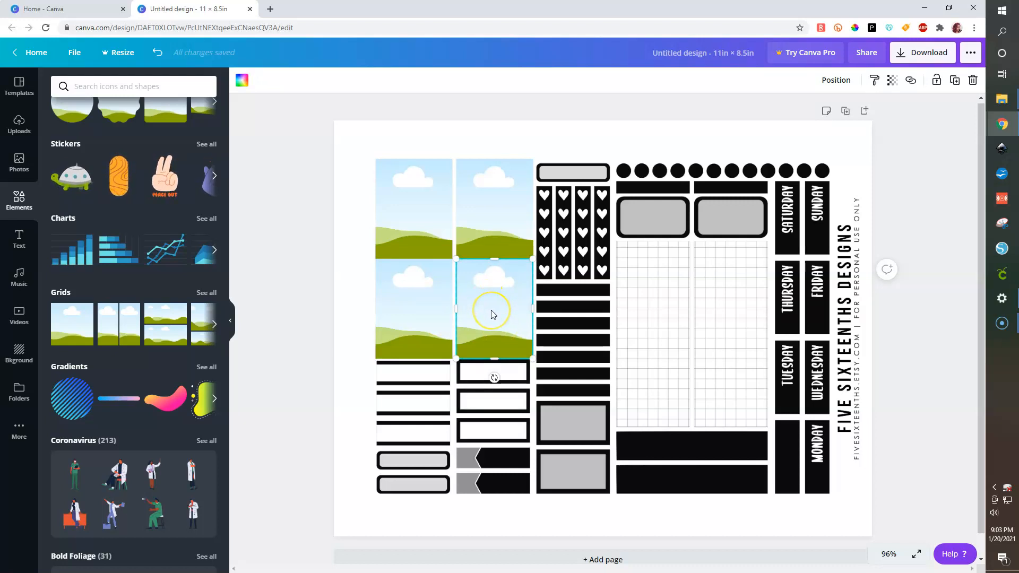
pyautogui.moveTo(491, 327); pyautogui.dragTo(496, 357)
pyautogui.click(498, 320)
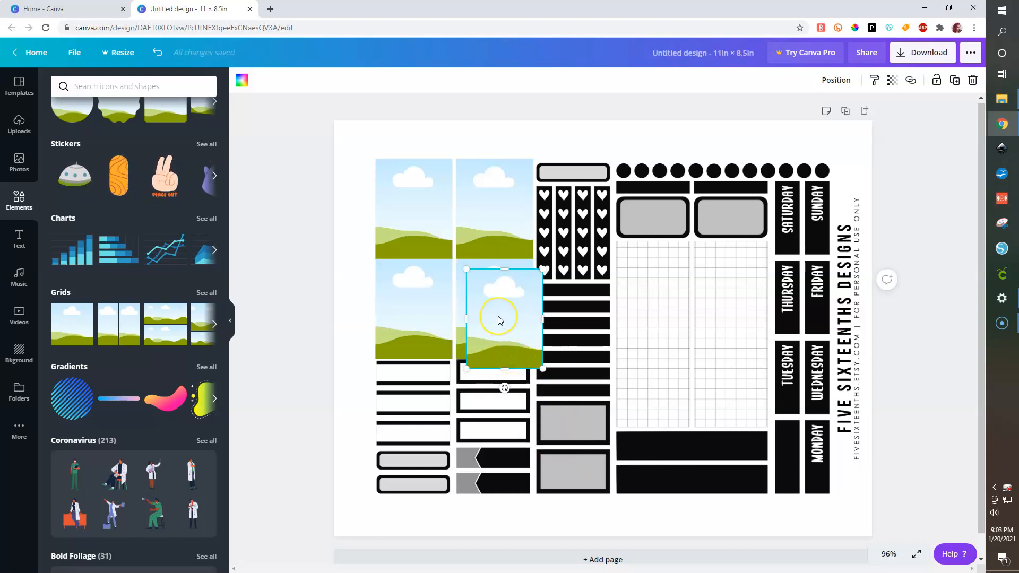
pyautogui.rightClick(499, 318)
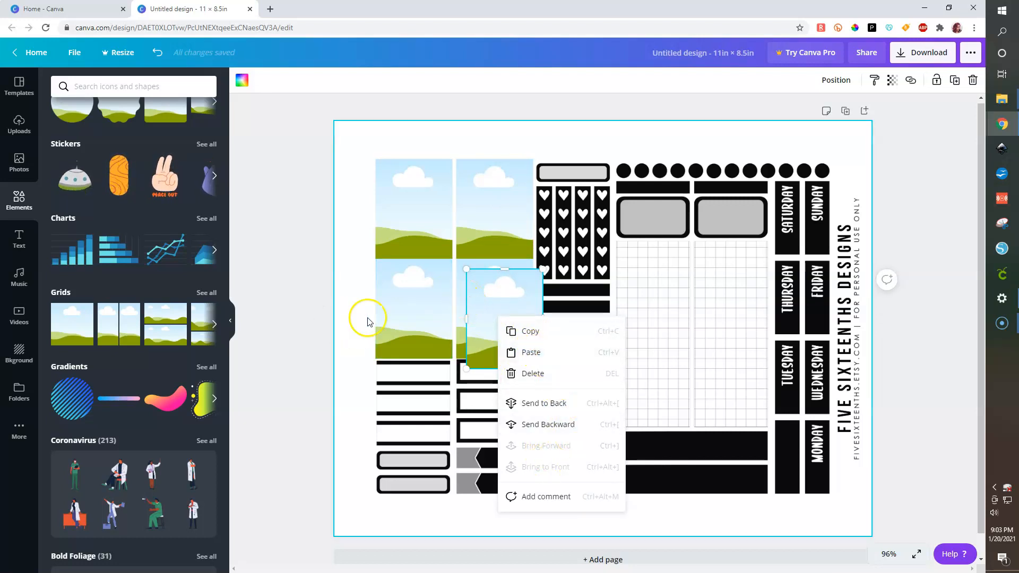
pyautogui.click(501, 312)
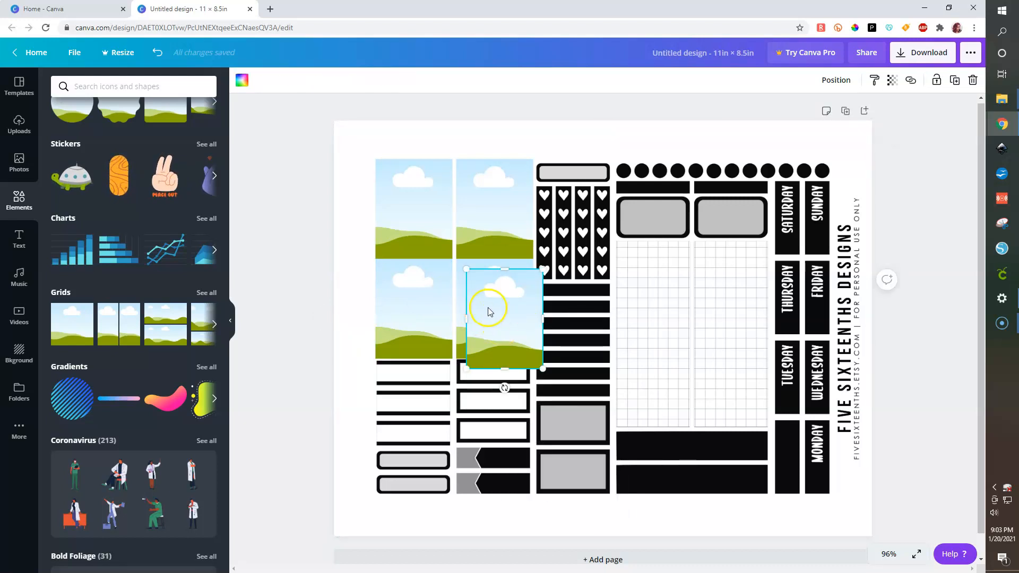
pyautogui.moveTo(520, 331); pyautogui.dragTo(652, 430)
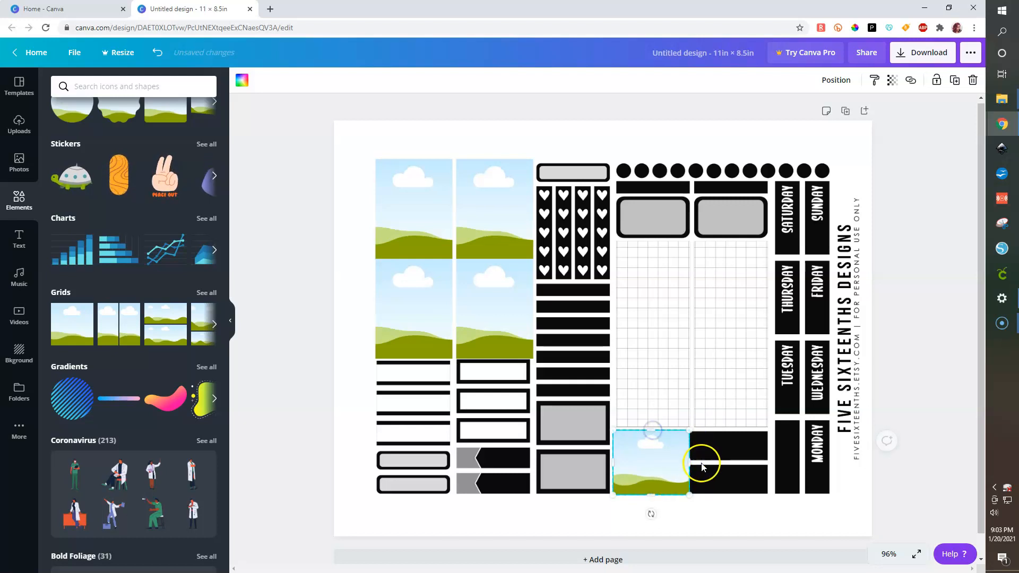
pyautogui.moveTo(697, 464); pyautogui.dragTo(735, 462)
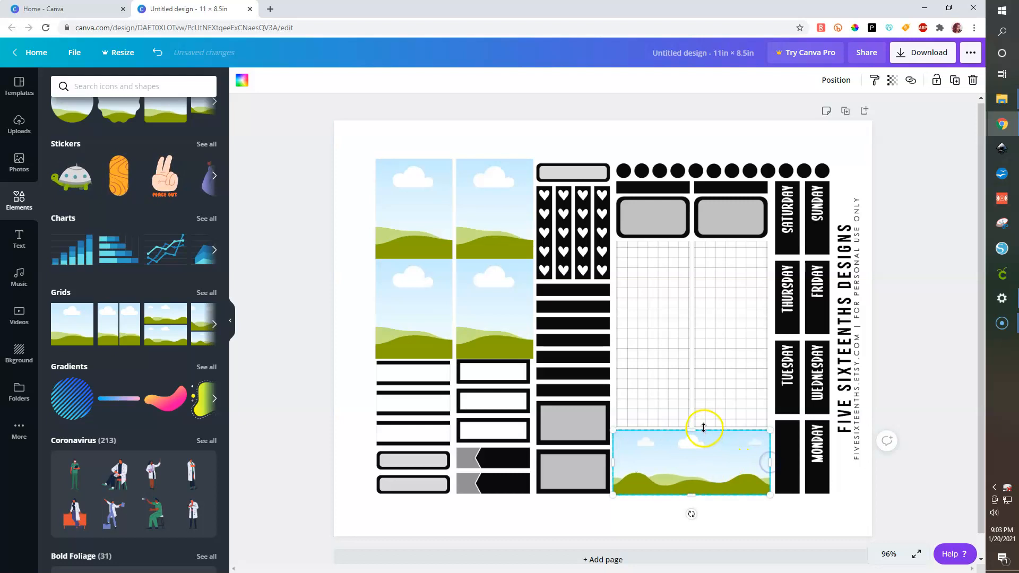
# Duplicate the wide photo grid, fit the copy over the left rounded gray box, and duplicate it onto the right one.
pyautogui.hotkey('ctrl', 'd')
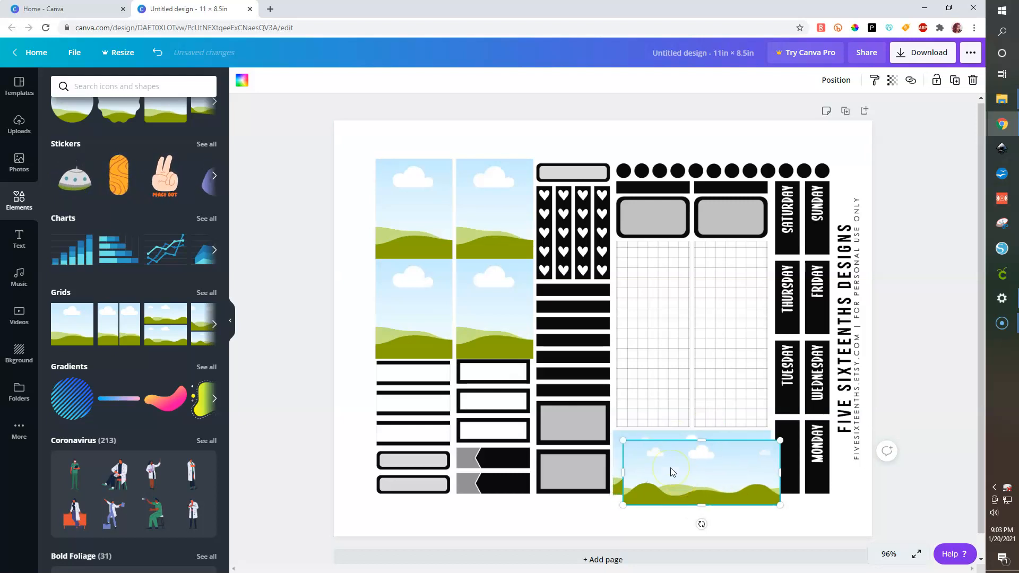
pyautogui.moveTo(692, 481); pyautogui.dragTo(690, 220)
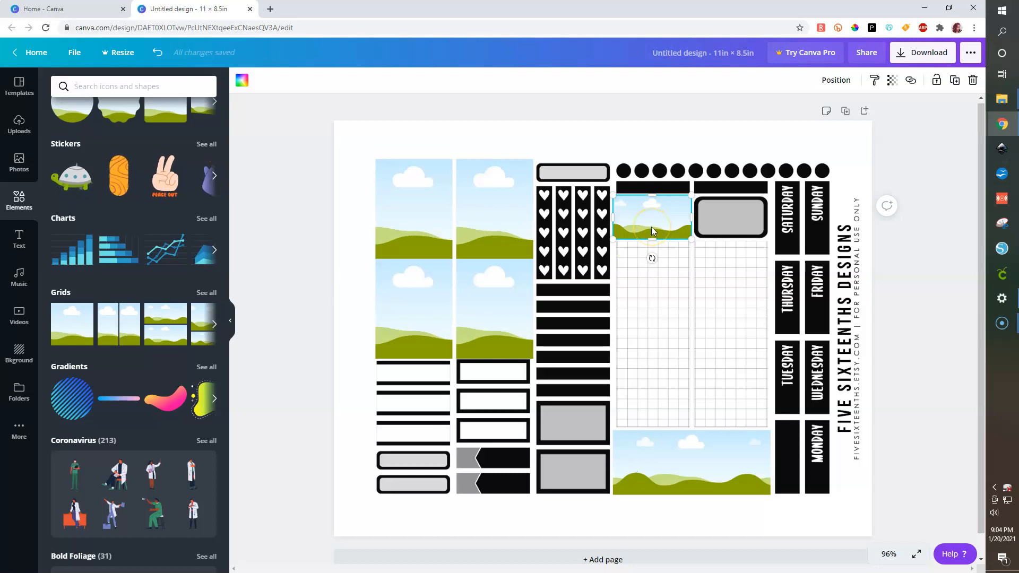
pyautogui.hotkey('ctrl', 'd')
pyautogui.moveTo(649, 215); pyautogui.dragTo(719, 208)
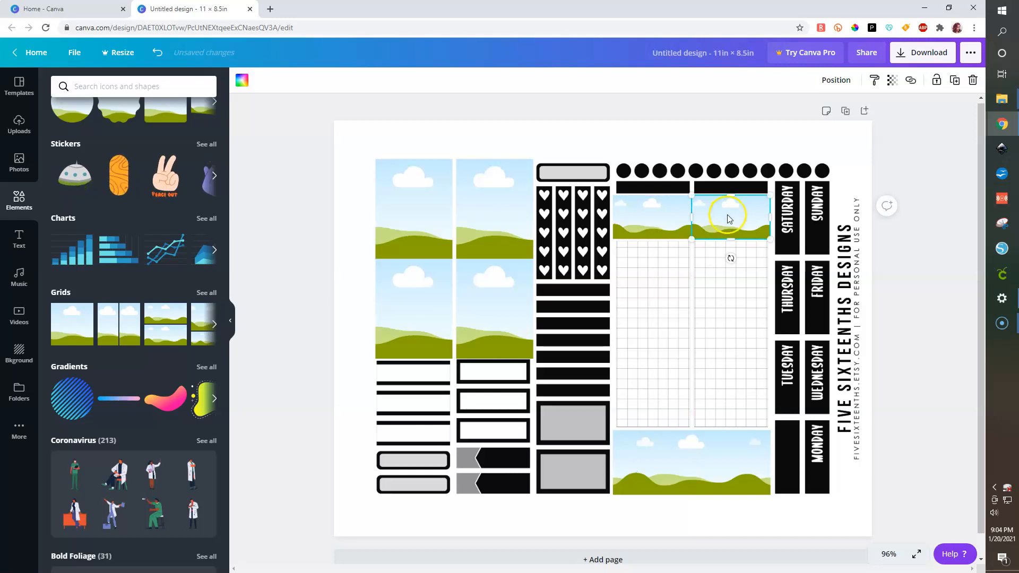
# Duplicate the photo grid and fit the copy over the two short black header bars above the rounded boxes.
pyautogui.hotkey('ctrl', 'd')
pyautogui.moveTo(736, 231); pyautogui.dragTo(773, 190)
pyautogui.click(711, 221)
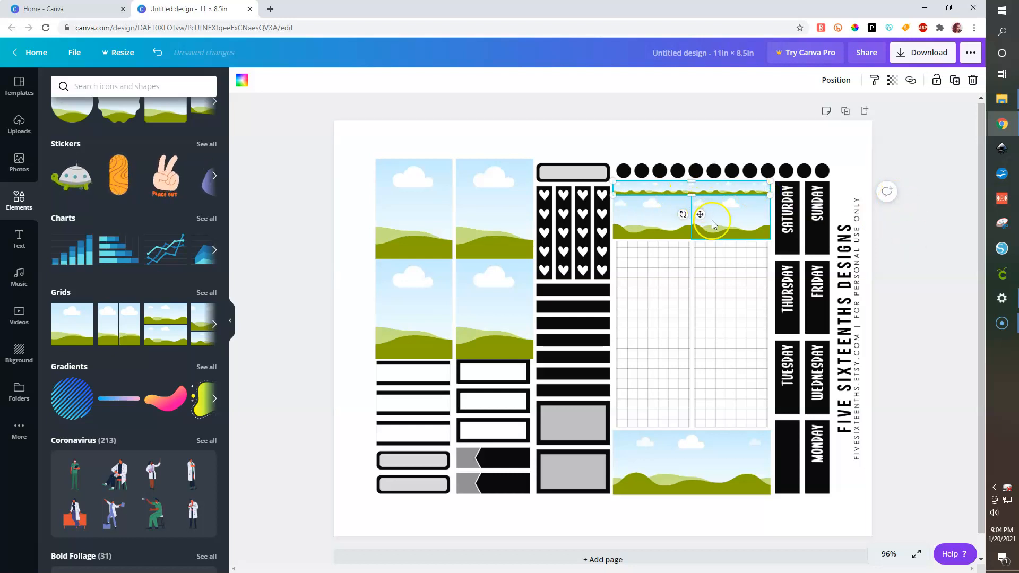
# Duplicate the photo grid on the second rounded box, rotate the copy to -90°, and stretch it over both weekday label columns.
pyautogui.moveTo(714, 224); pyautogui.dragTo(734, 329)
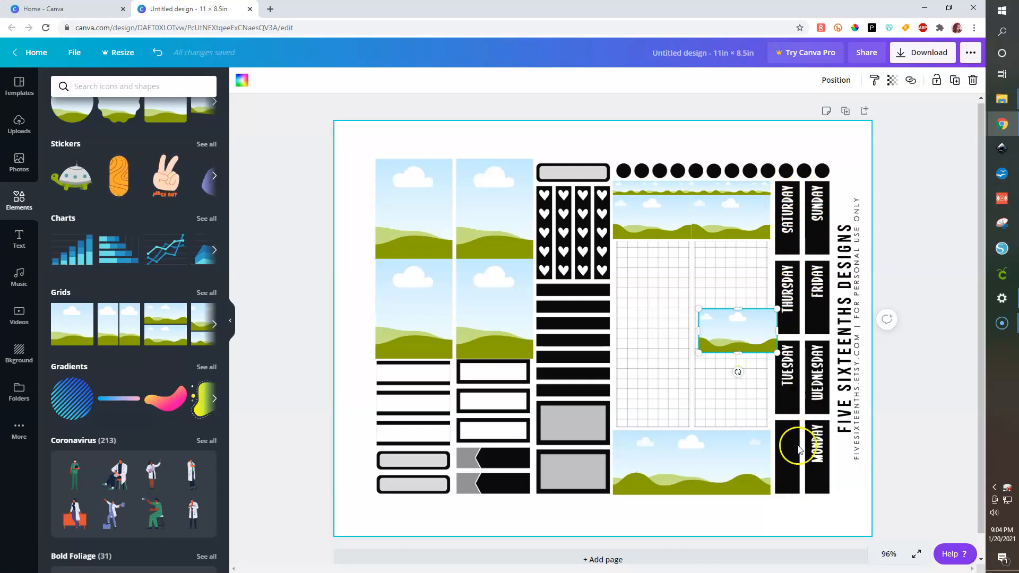
pyautogui.moveTo(748, 373); pyautogui.dragTo(791, 330)
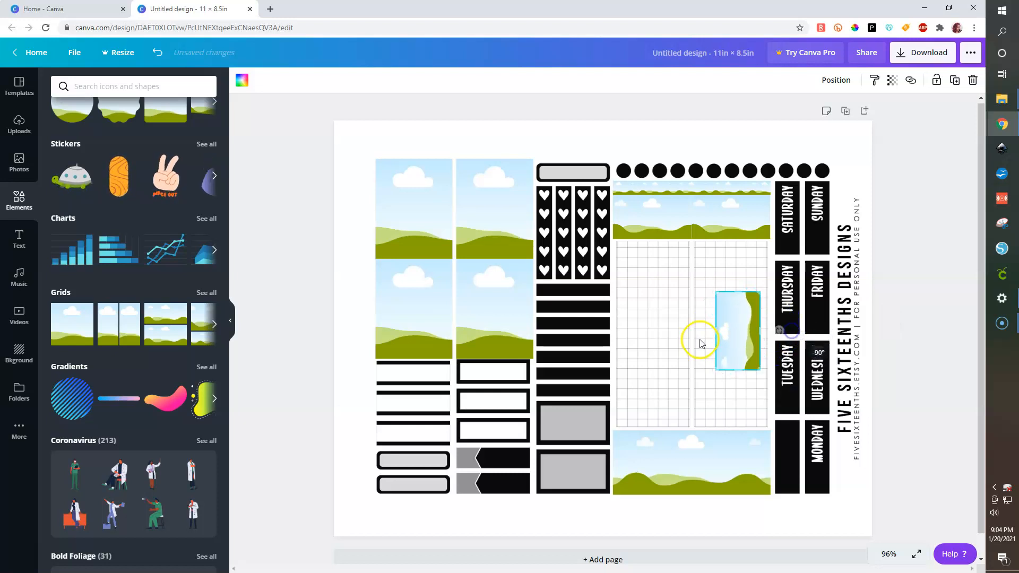
pyautogui.moveTo(727, 337); pyautogui.dragTo(835, 217)
pyautogui.moveTo(801, 259); pyautogui.dragTo(802, 500)
pyautogui.moveTo(836, 339); pyautogui.dragTo(834, 338)
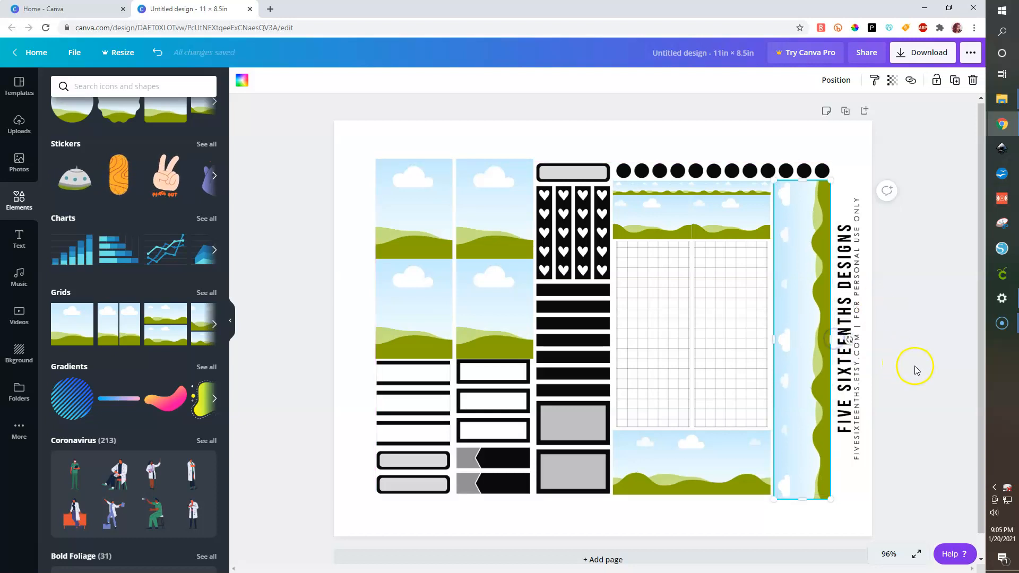
pyautogui.click(914, 365)
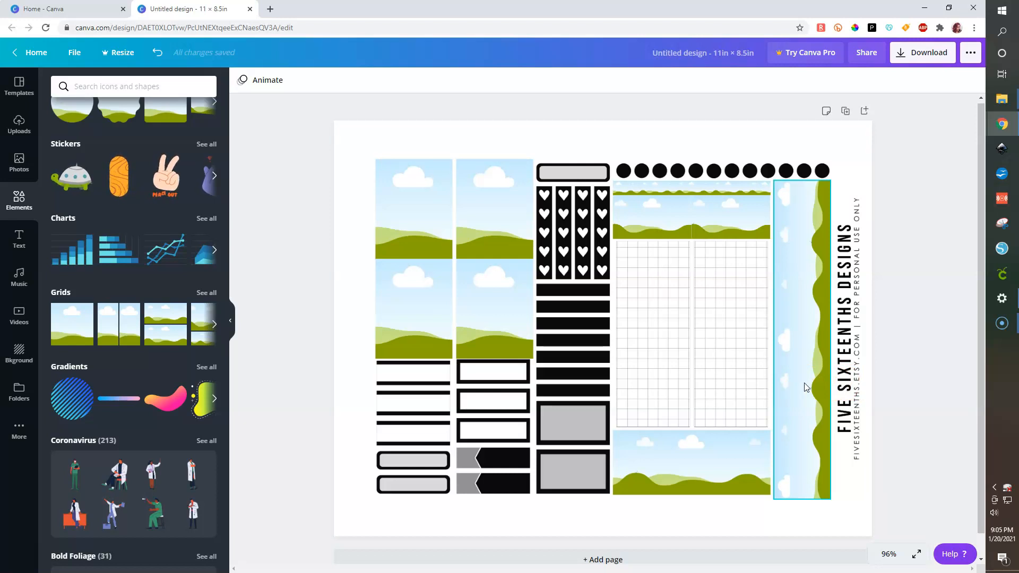
# Bring the sticker template image to the front, above the photo grids.
pyautogui.click(842, 151)
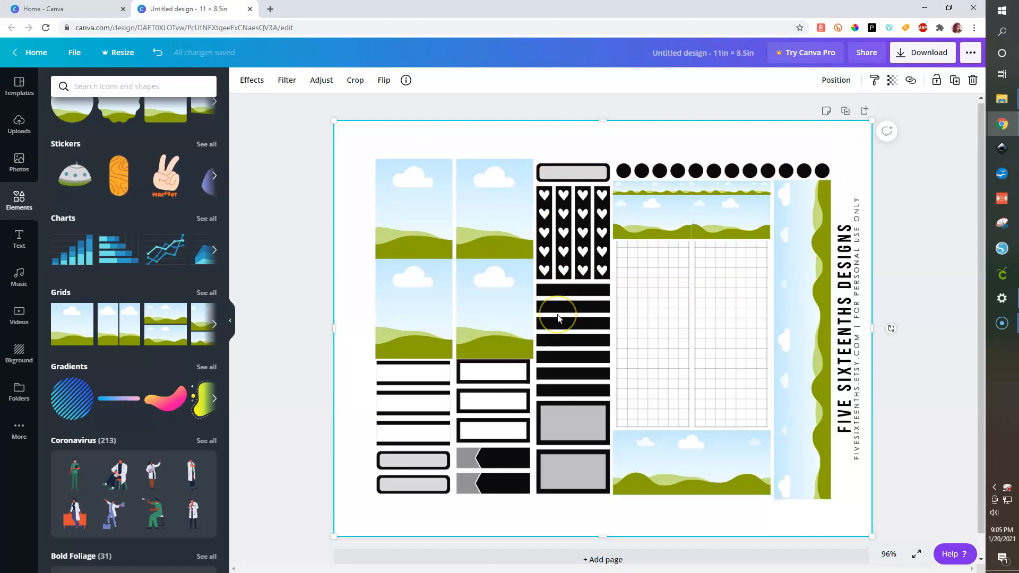
pyautogui.click(839, 79)
pyautogui.click(914, 249)
pyautogui.click(837, 157)
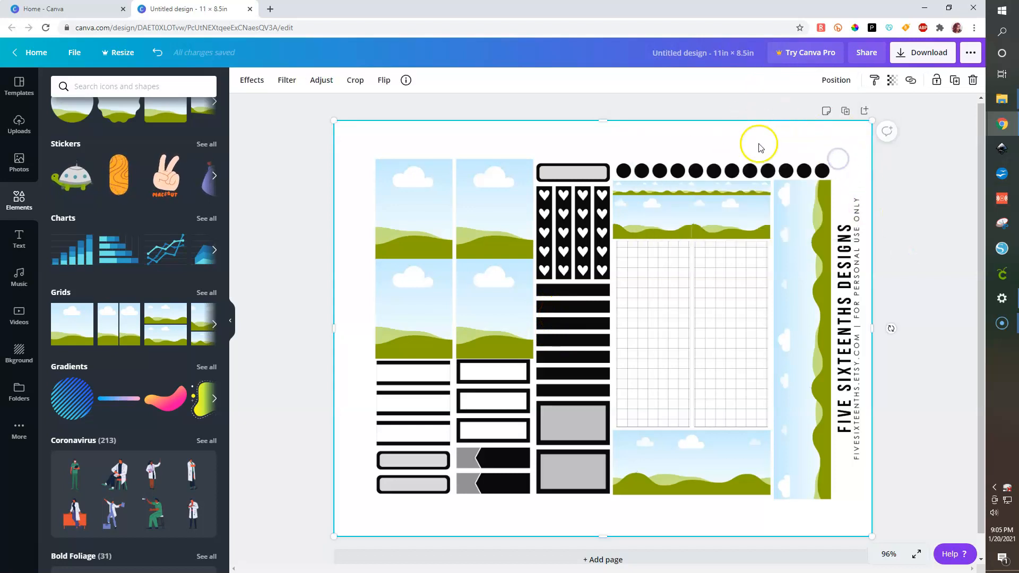
pyautogui.click(848, 80)
pyautogui.click(785, 112)
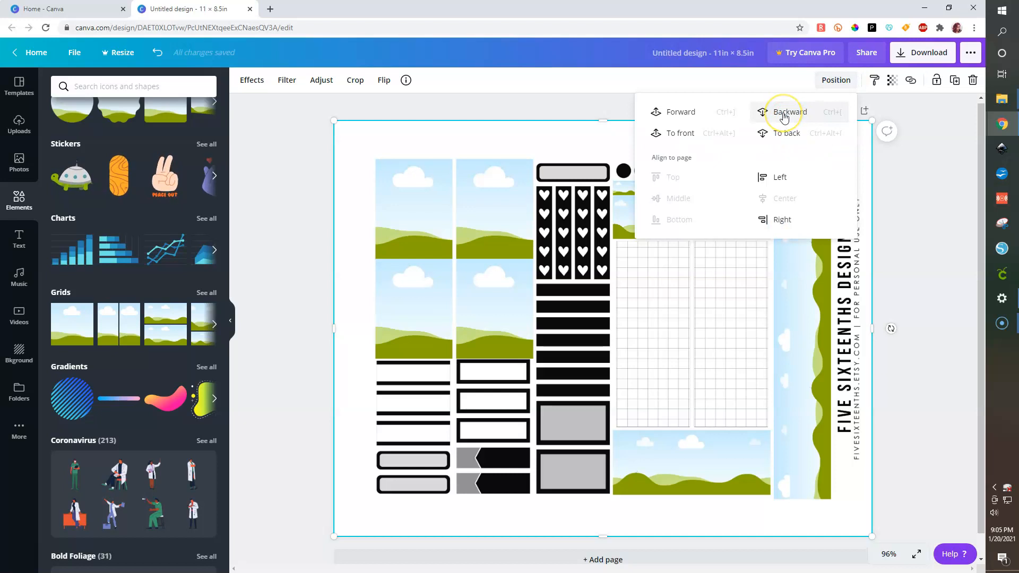
pyautogui.click(677, 132)
pyautogui.click(934, 346)
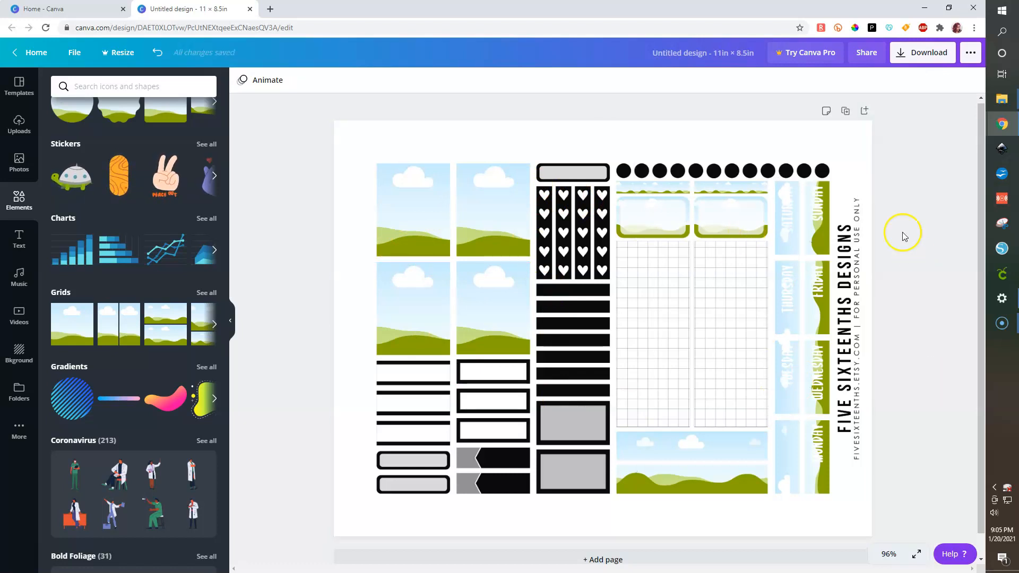
# Send the template image to the back, and bring it forward one level so it sits directly behind the photo grids.
pyautogui.click(854, 136)
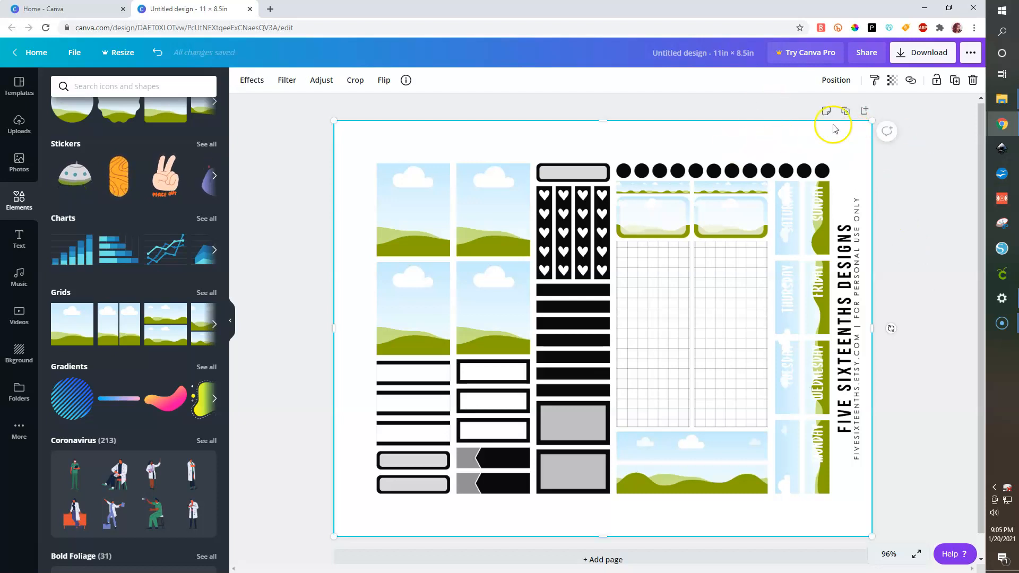
pyautogui.click(836, 80)
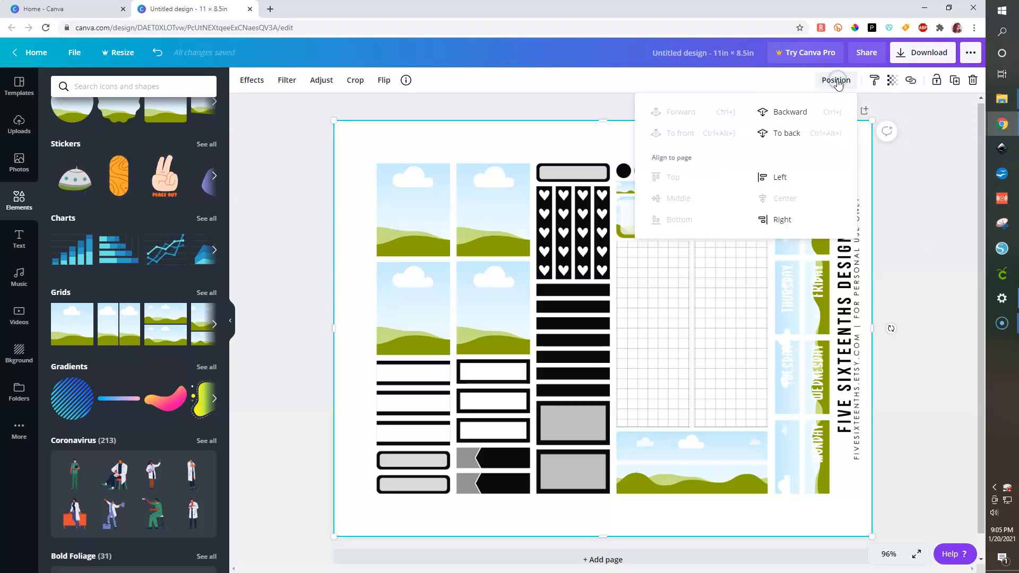
pyautogui.click(783, 117)
pyautogui.click(786, 136)
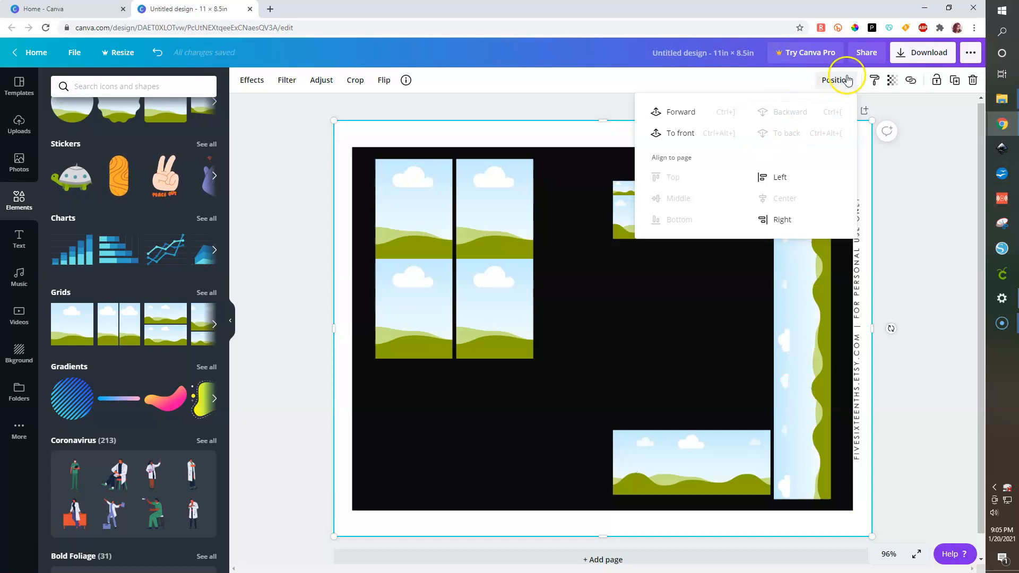
pyautogui.click(673, 115)
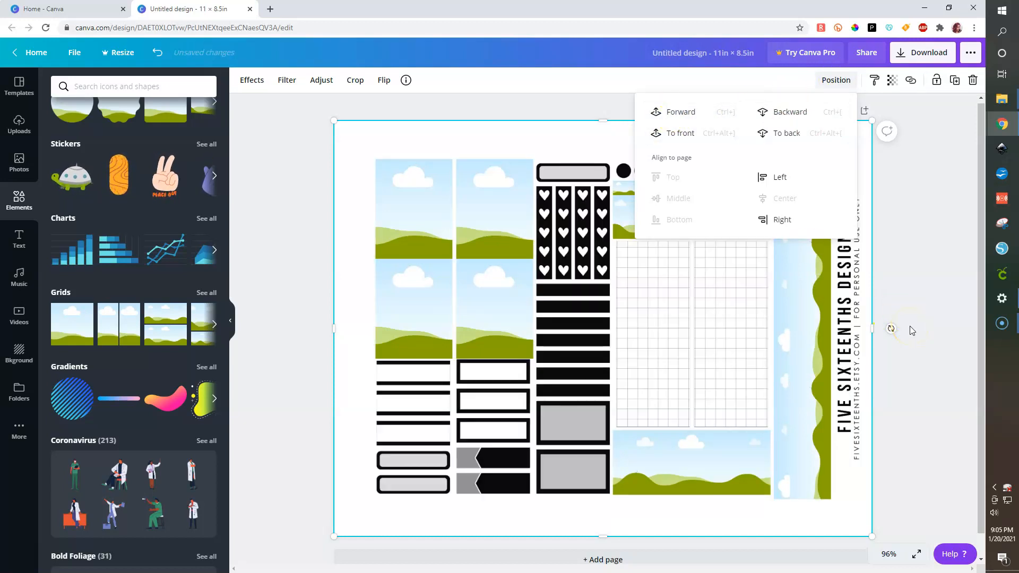
pyautogui.click(839, 340)
pyautogui.click(921, 378)
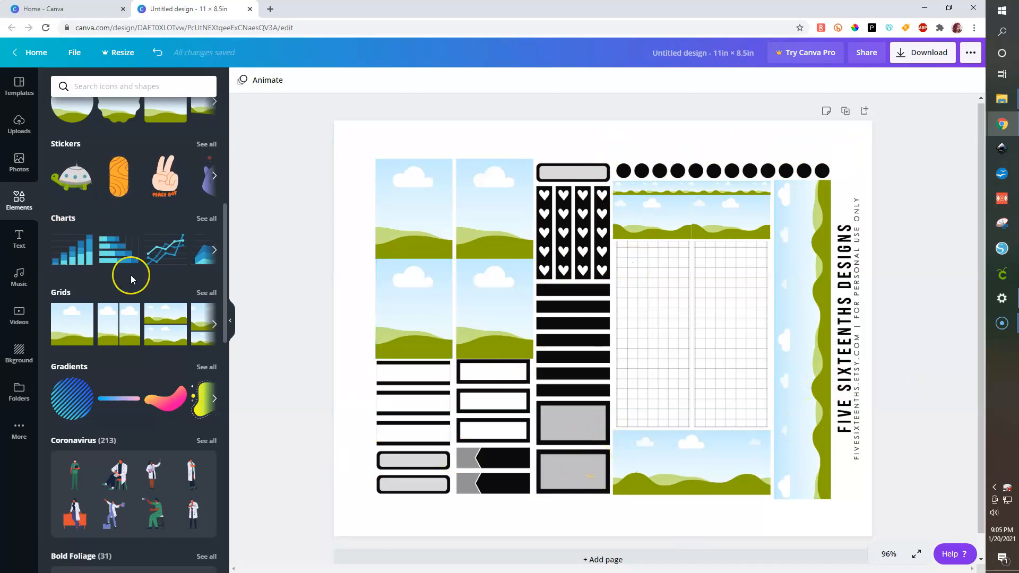
# Add a square shape, narrow it to about 0.5 in wide, and place it shortened over the upper part of the first heart strip.
pyautogui.scroll(4, 131, 275)
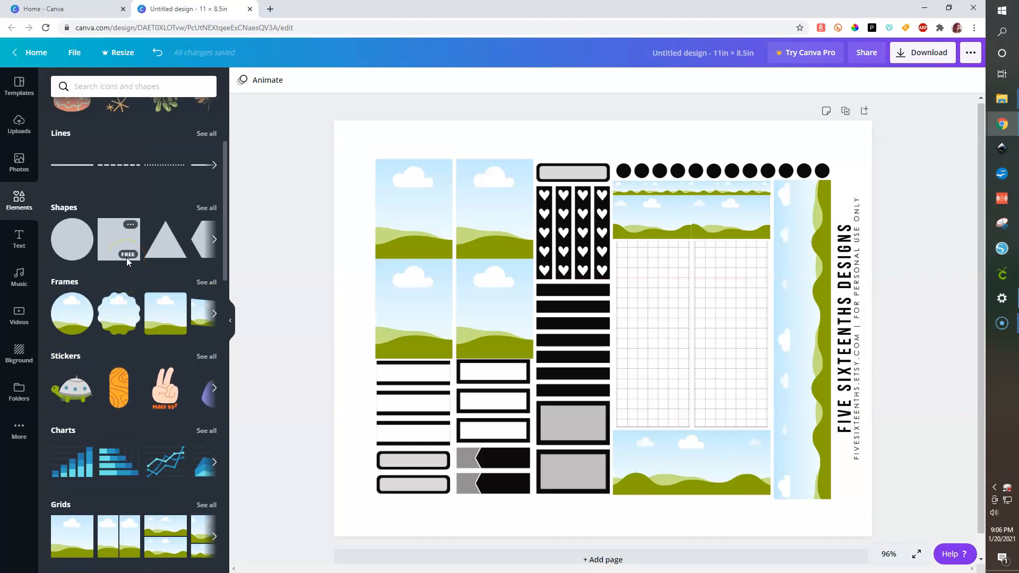
pyautogui.click(117, 242)
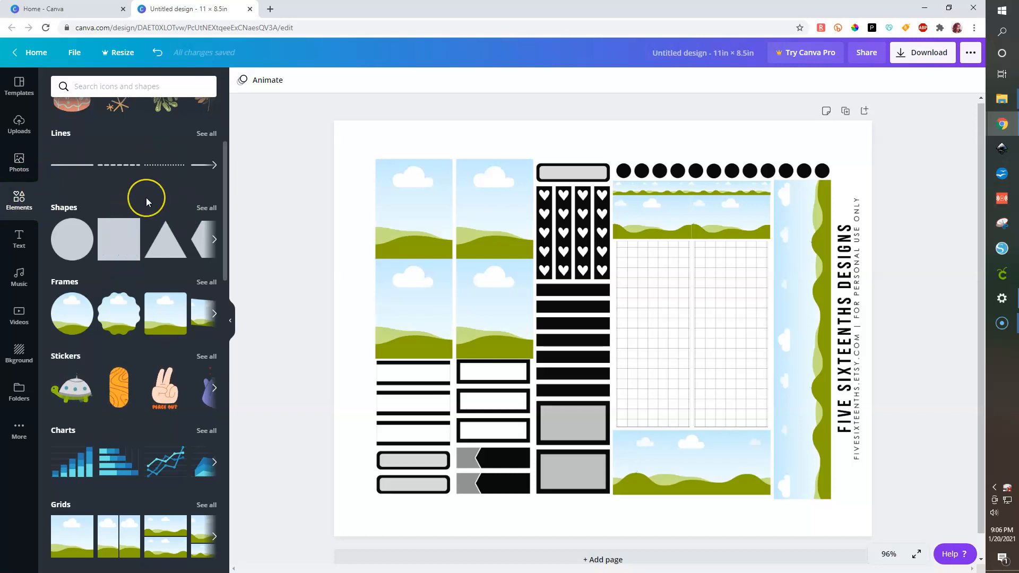
pyautogui.scroll(4, 147, 202)
pyautogui.scroll(-8, 146, 202)
pyautogui.scroll(7, 138, 239)
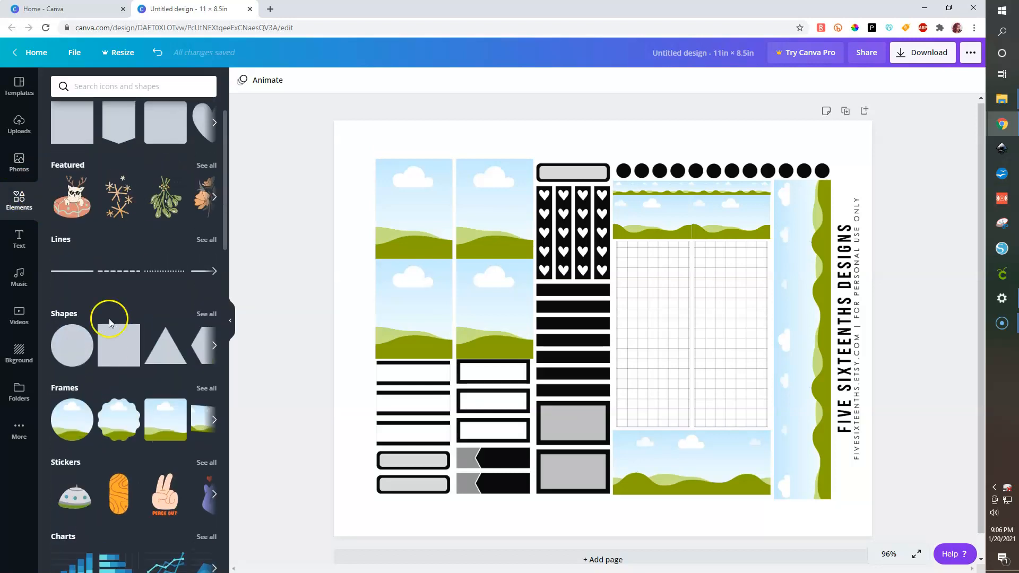
pyautogui.click(101, 339)
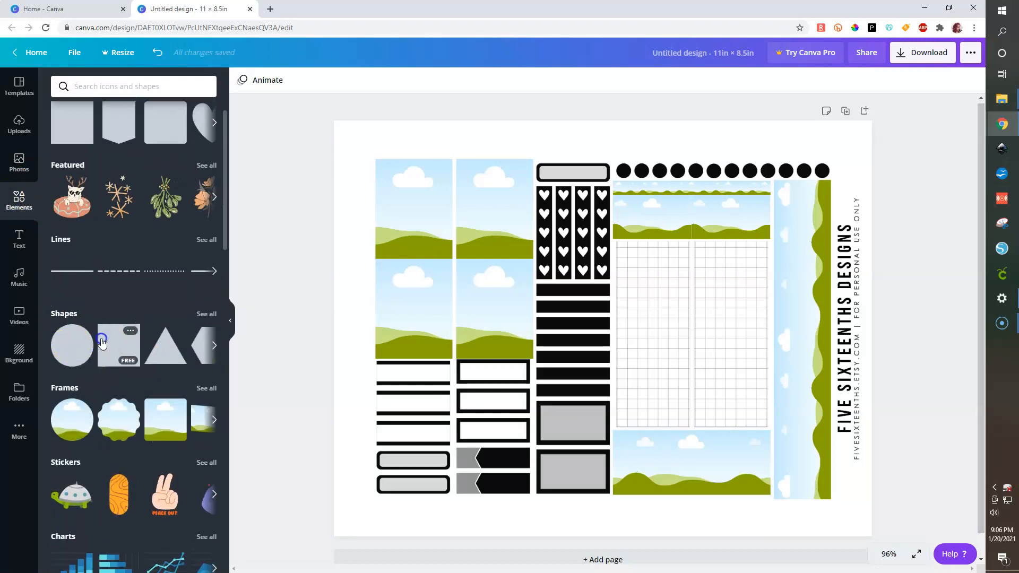
pyautogui.moveTo(719, 328); pyautogui.dragTo(513, 322)
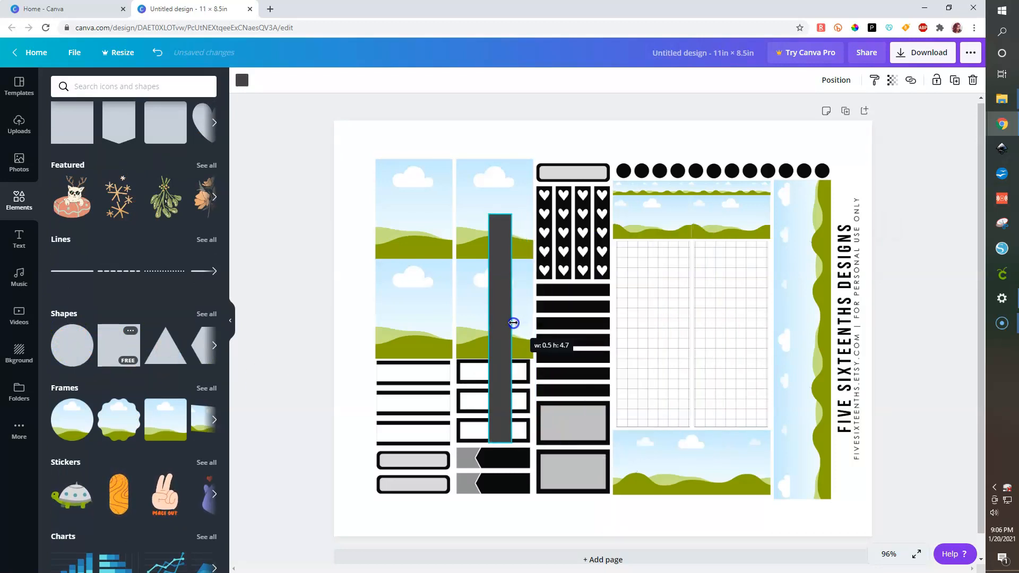
pyautogui.moveTo(499, 214); pyautogui.dragTo(543, 207)
# Fit the dark rectangle over the first heart strip so it slightly overlaps the strip's edges, working at 200% zoom.
pyautogui.click(889, 554)
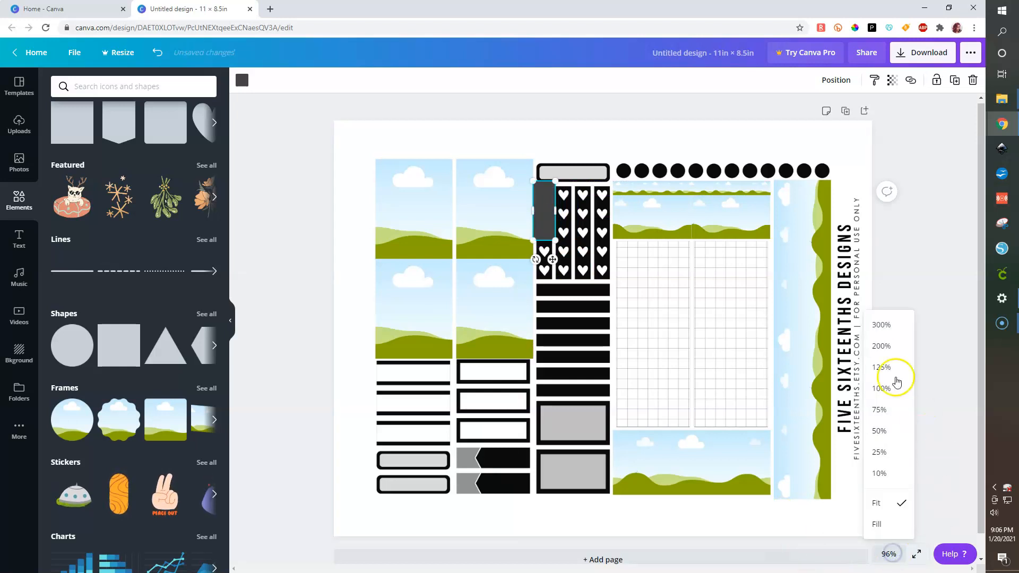
pyautogui.click(885, 388)
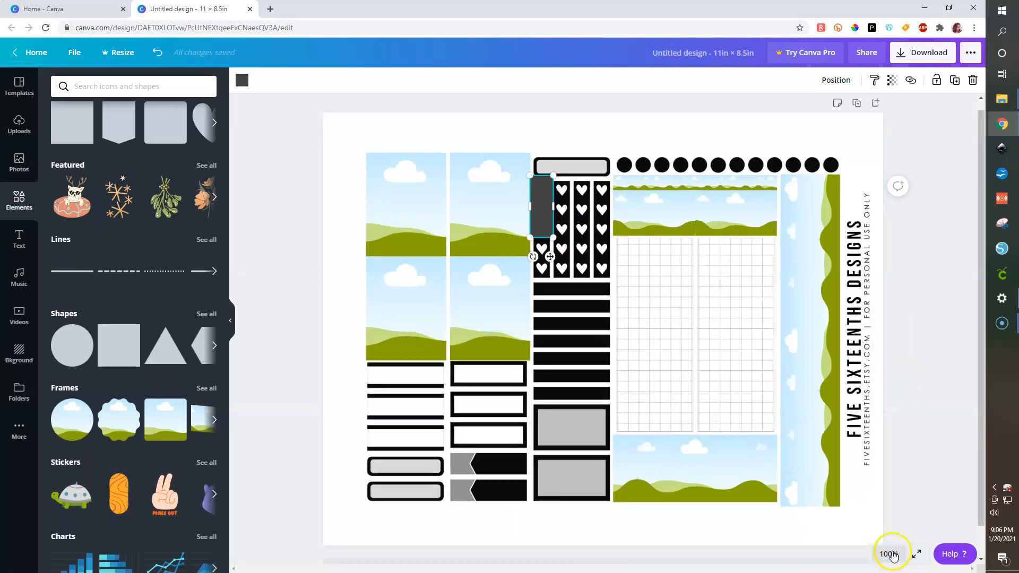
pyautogui.click(893, 555)
pyautogui.click(881, 345)
pyautogui.scroll(1, 567, 315)
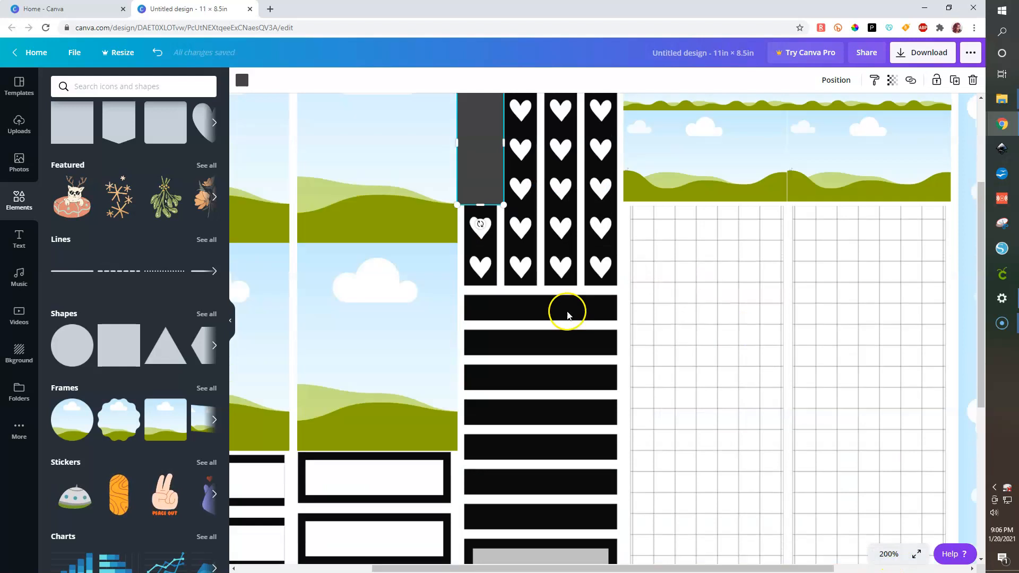
pyautogui.scroll(3, 567, 315)
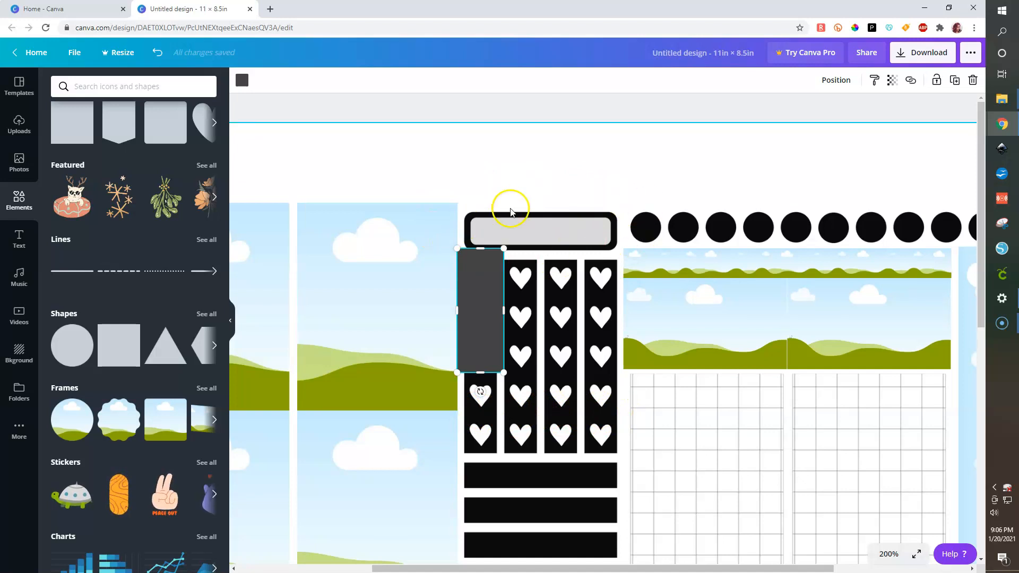
pyautogui.moveTo(479, 297); pyautogui.dragTo(496, 319)
pyautogui.moveTo(481, 380); pyautogui.dragTo(486, 458)
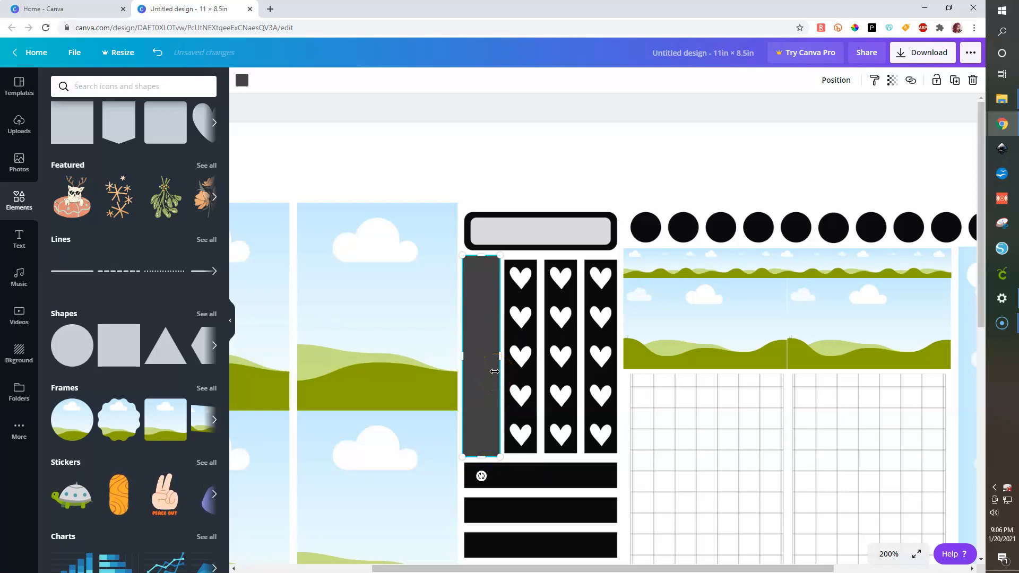
# Duplicate the rectangle three times across the other heart strips, aligning one copy with the last strip.
pyautogui.hotkey('ctrl', 'd')
pyautogui.click(498, 366)
pyautogui.moveTo(510, 350); pyautogui.dragTo(598, 339)
pyautogui.hotkey('ctrl', 'd')
pyautogui.click(524, 355)
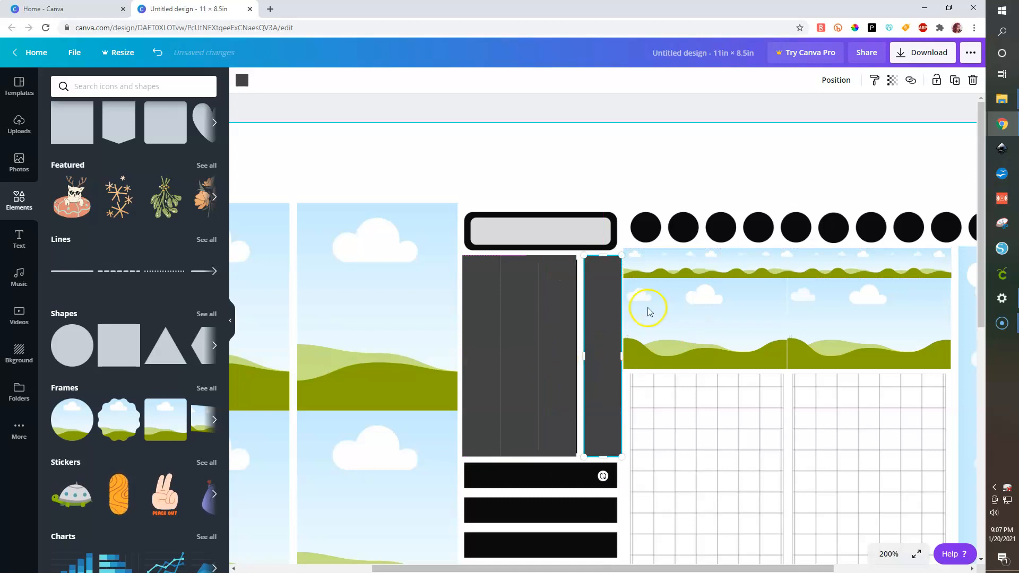
# Space the four heart-strip rectangles evenly in the horizontal direction.
pyautogui.keyDown('shift'); pyautogui.click(559, 337); pyautogui.keyUp('shift')
pyautogui.keyDown('shift'); pyautogui.click(479, 334); pyautogui.keyUp('shift')
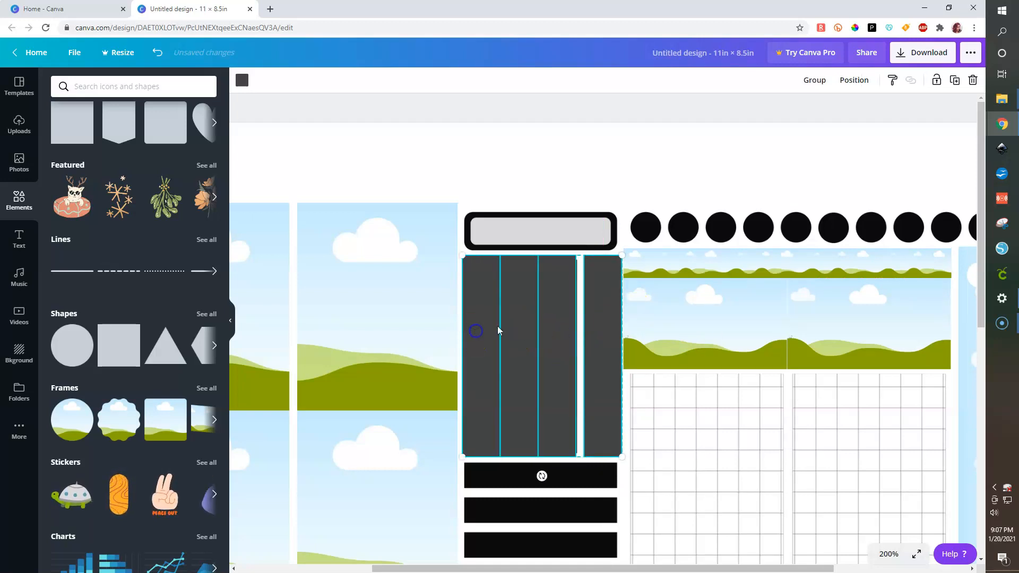
pyautogui.click(855, 80)
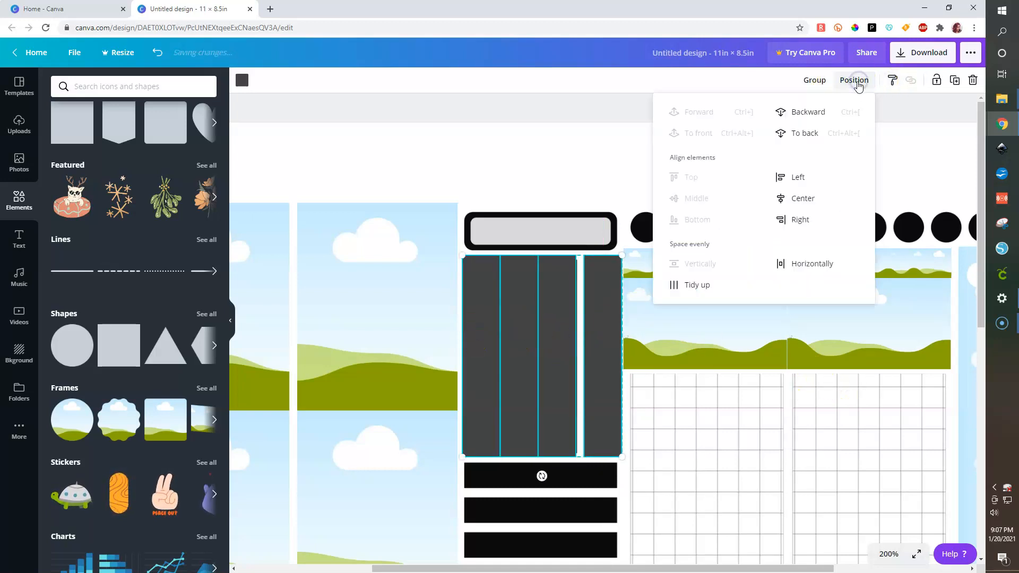
pyautogui.click(808, 264)
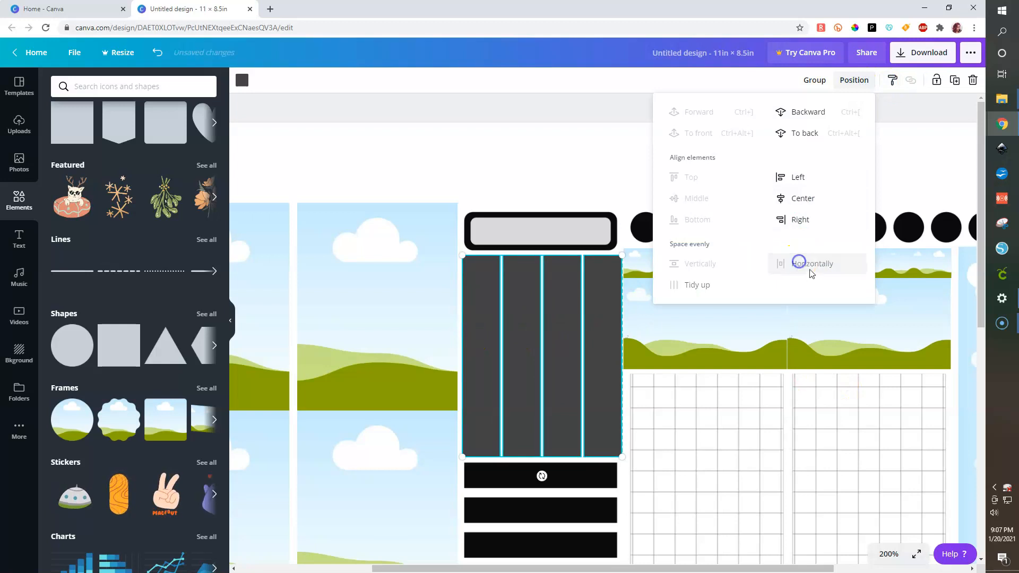
pyautogui.click(620, 110)
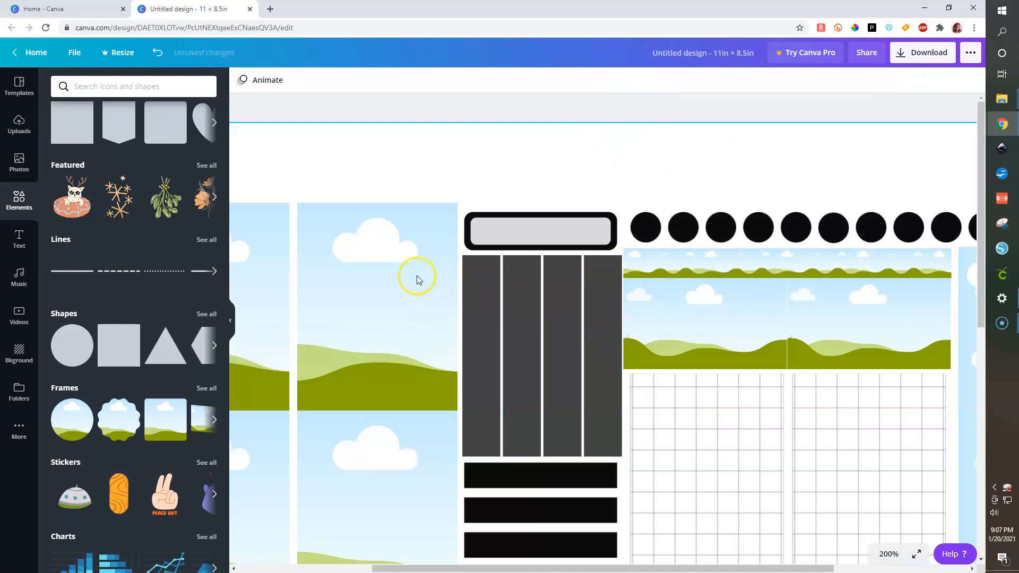
# Duplicate the first strip's rectangle and fit the copy over the gray rounded box above the heart strips.
pyautogui.click(480, 330)
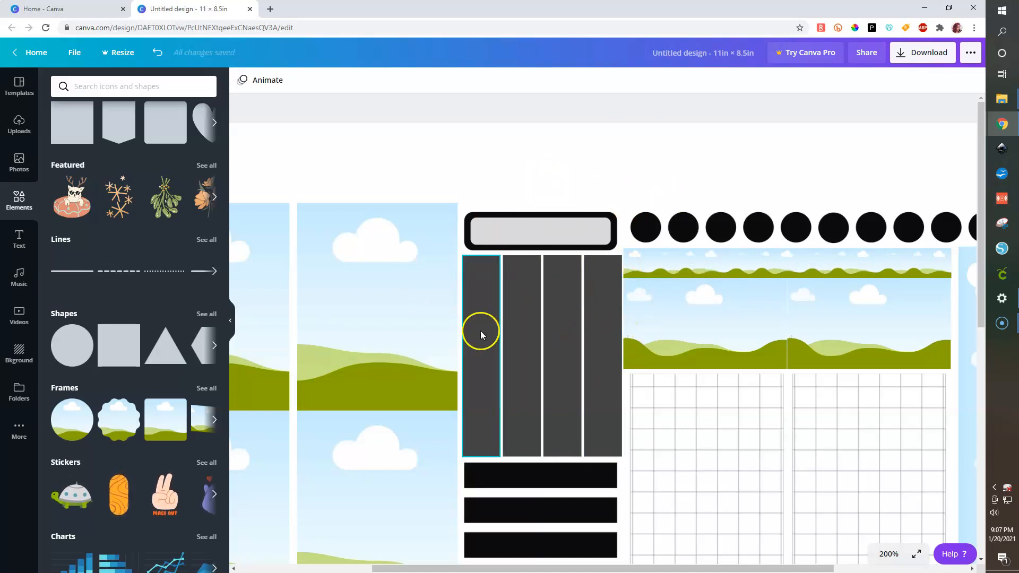
pyautogui.moveTo(474, 338); pyautogui.dragTo(492, 234)
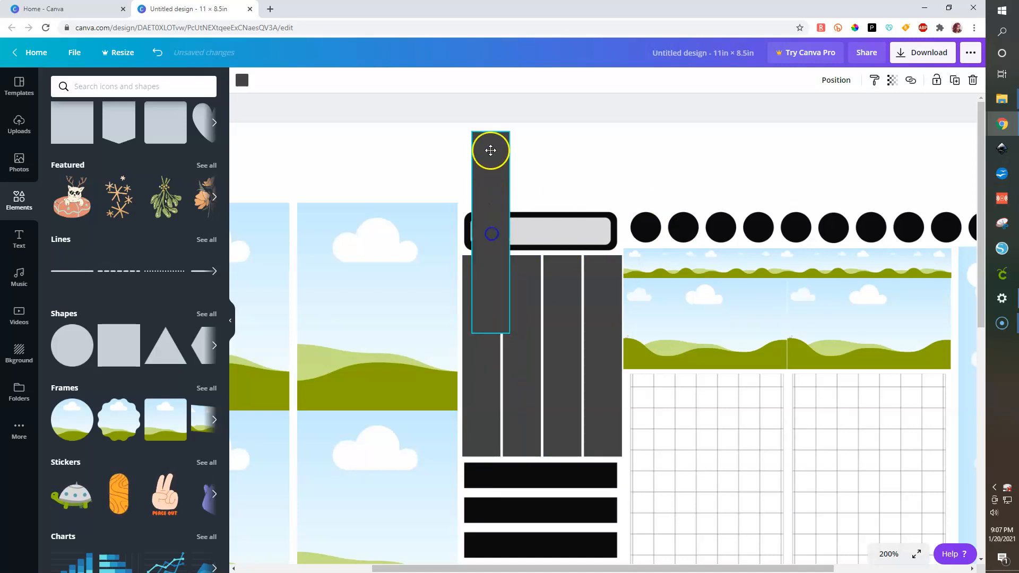
pyautogui.moveTo(501, 268); pyautogui.dragTo(493, 318)
pyautogui.moveTo(487, 265); pyautogui.dragTo(623, 233)
pyautogui.click(608, 111)
# Color the wide rectangle above the heart strips dark green.
pyautogui.click(539, 227)
pyautogui.click(244, 80)
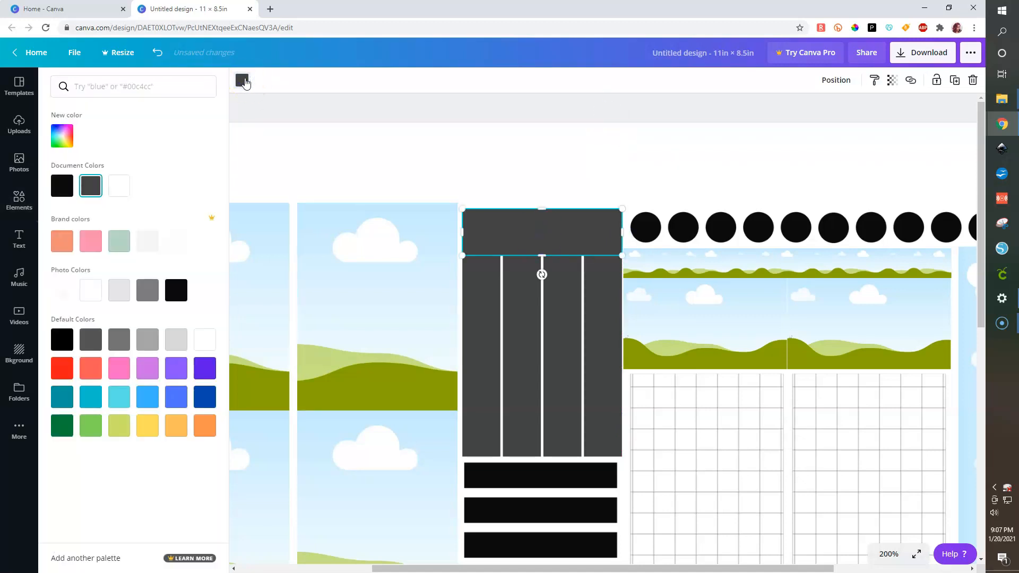
pyautogui.click(63, 427)
# Color the four heart-strip rectangles light green, lime, yellow and orange in order.
pyautogui.click(484, 314)
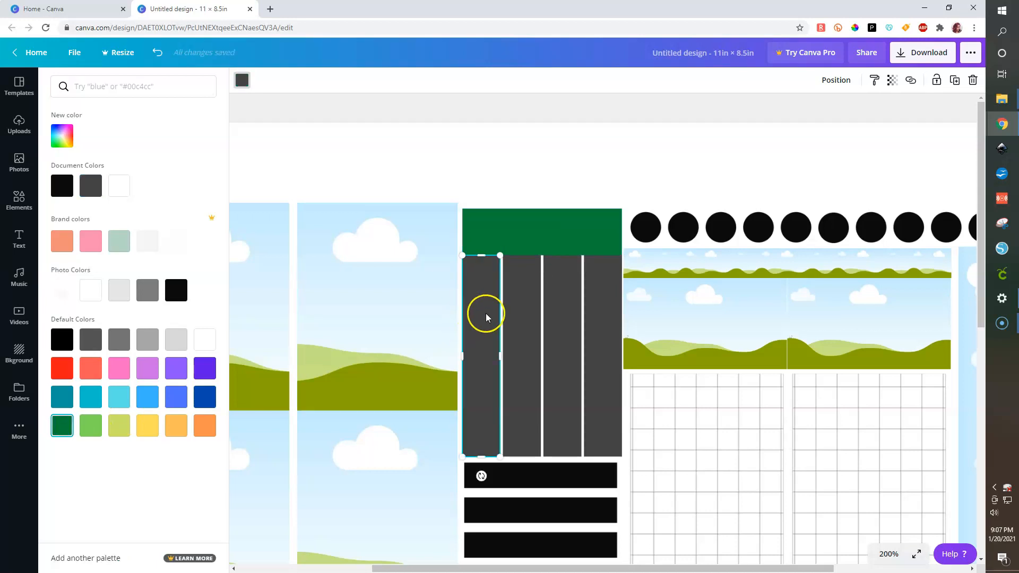
pyautogui.click(100, 432)
pyautogui.click(530, 357)
pyautogui.click(120, 430)
pyautogui.click(574, 370)
pyautogui.click(147, 425)
pyautogui.click(599, 391)
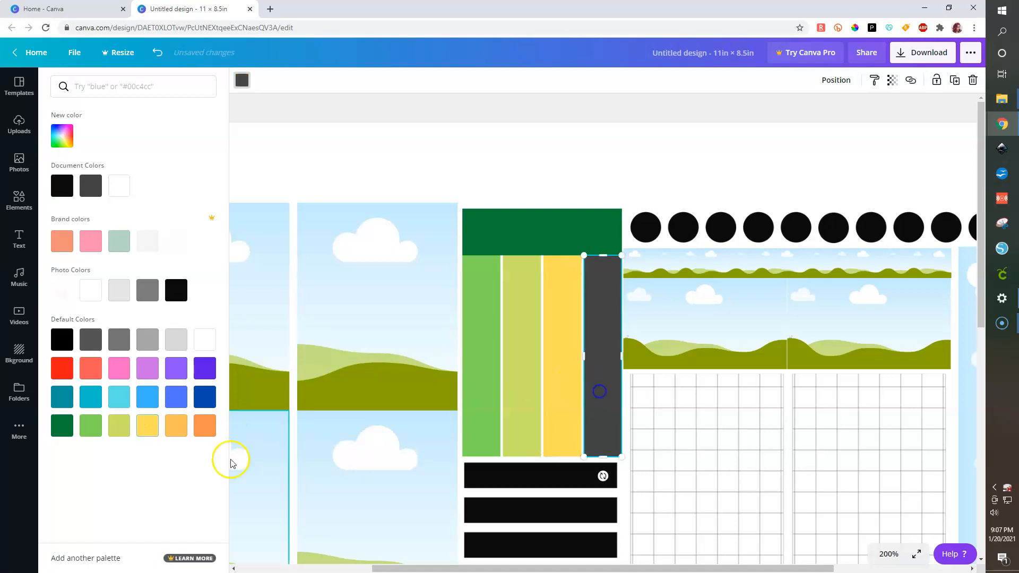
pyautogui.click(176, 426)
pyautogui.click(205, 425)
pyautogui.scroll(-3, 707, 279)
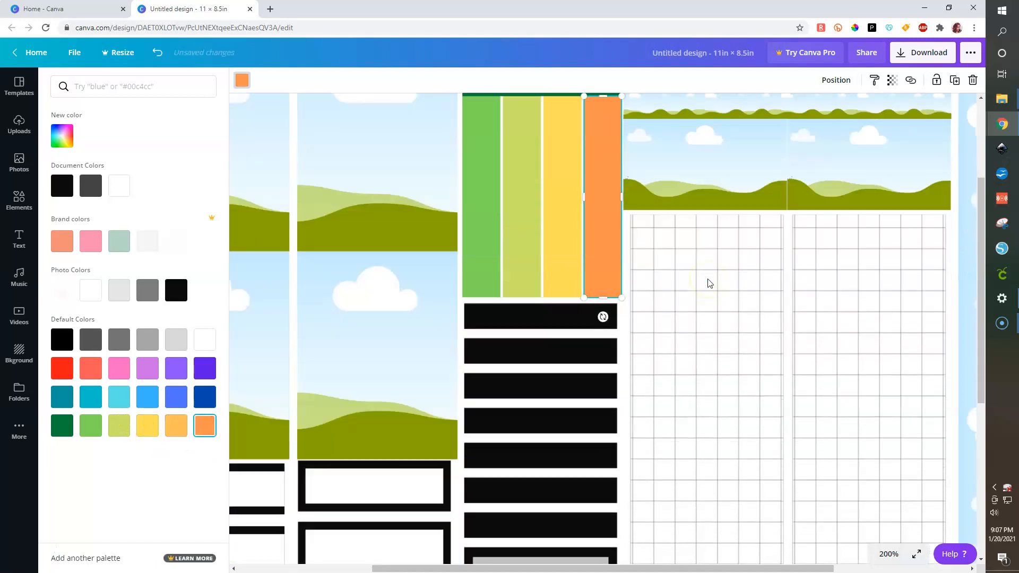
pyautogui.scroll(-2, 710, 283)
pyautogui.scroll(2, 710, 282)
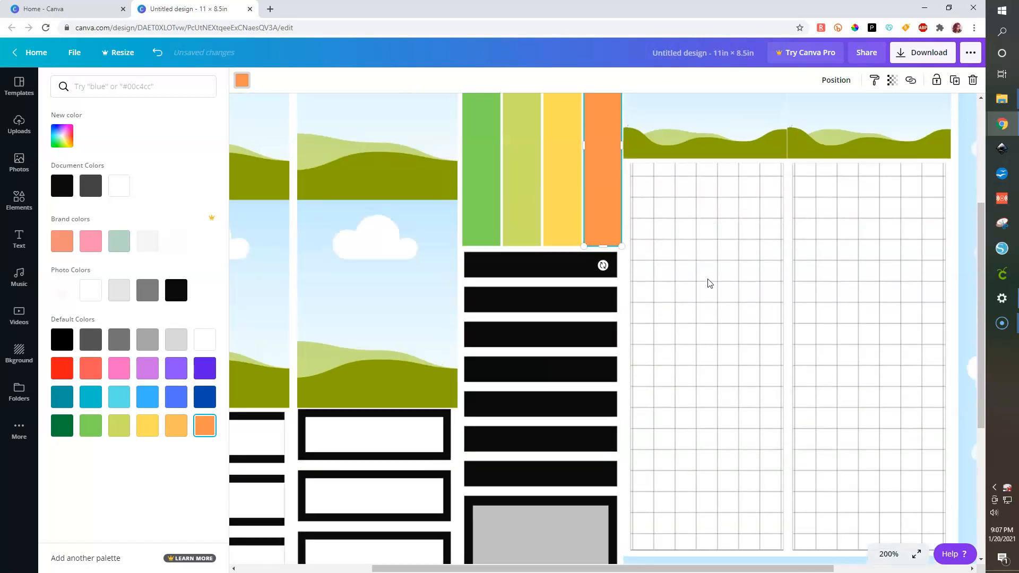
pyautogui.moveTo(793, 568); pyautogui.dragTo(706, 570)
pyautogui.click(709, 450)
pyautogui.click(648, 257)
pyautogui.keyDown('shift'); pyautogui.click(721, 260); pyautogui.keyUp('shift')
pyautogui.keyDown('shift'); pyautogui.click(750, 263); pyautogui.keyUp('shift')
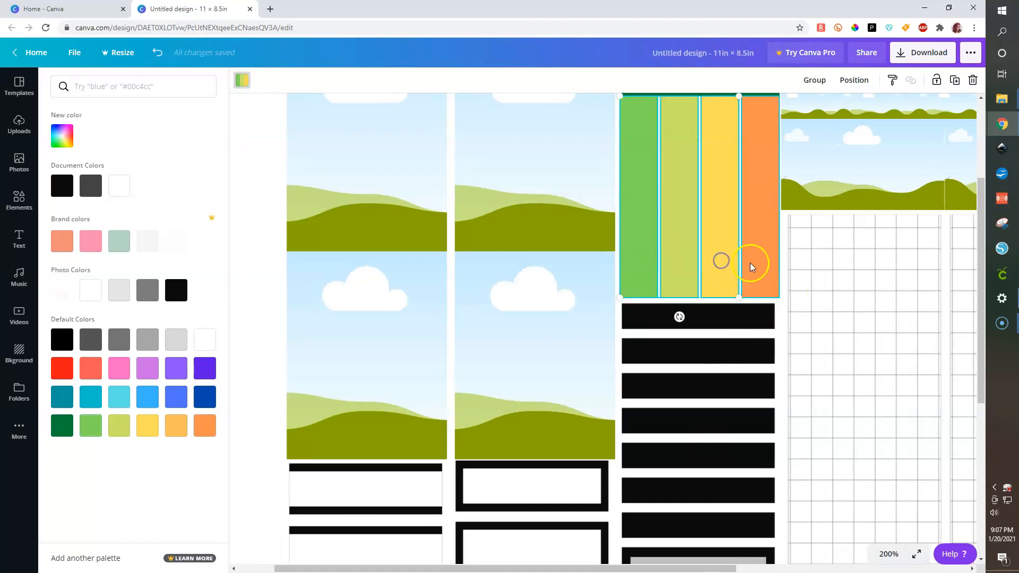
pyautogui.scroll(2, 756, 265)
pyautogui.scroll(2, 756, 266)
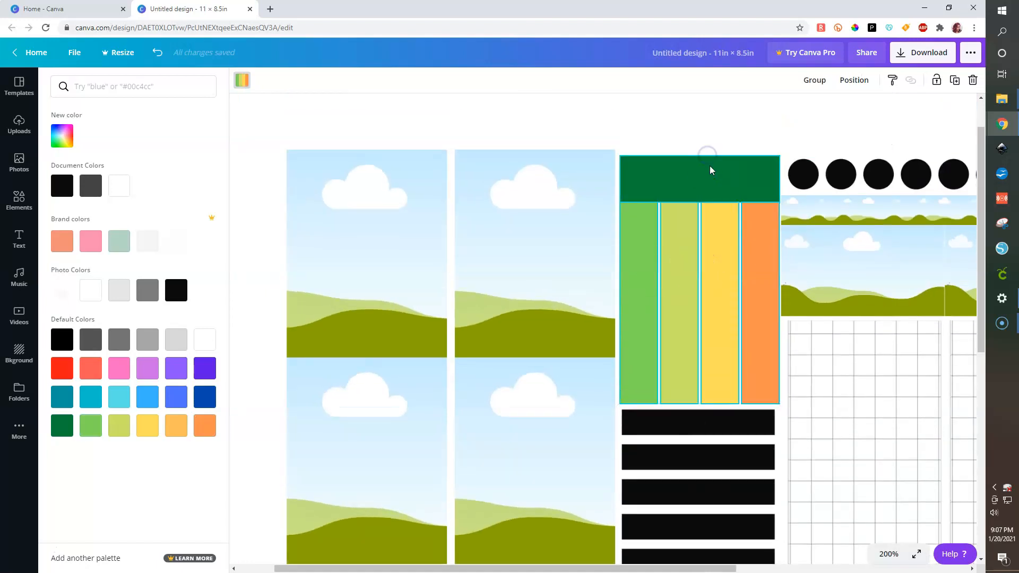
pyautogui.scroll(-3, 711, 173)
pyautogui.hotkey('ctrl', 'c')
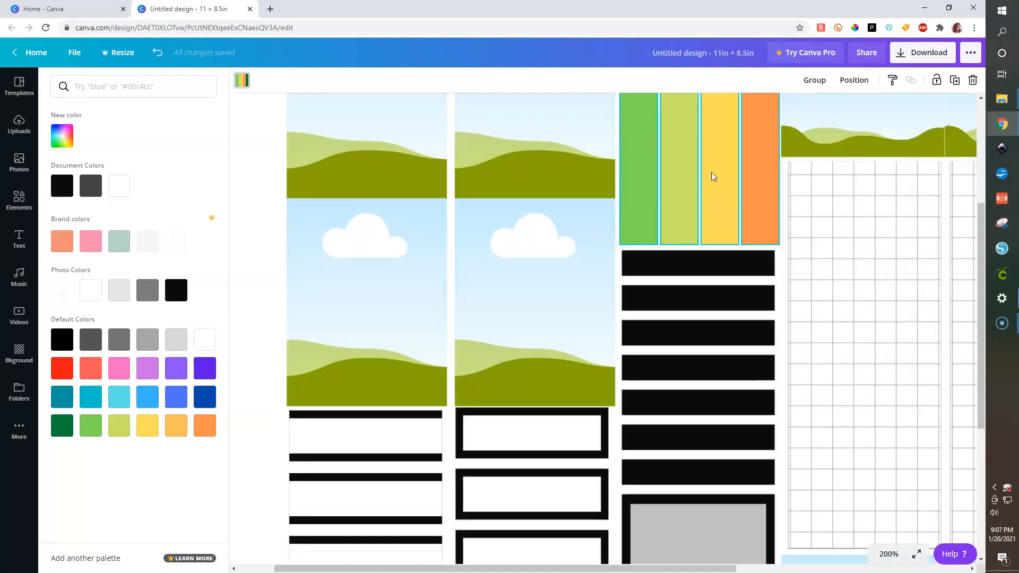
pyautogui.hotkey('ctrl', 'v')
pyautogui.hotkey('ctrl', 'z')
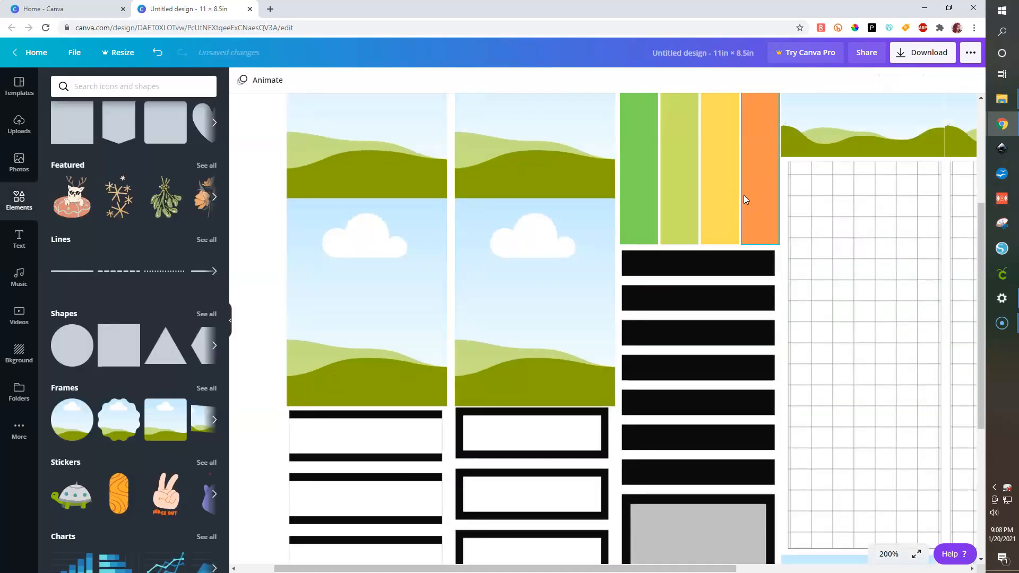
# Copy the dark green header rectangle and the four colored heart-strip rectangles, and place the copies over the grid area.
pyautogui.scroll(3, 682, 215)
pyautogui.click(690, 187)
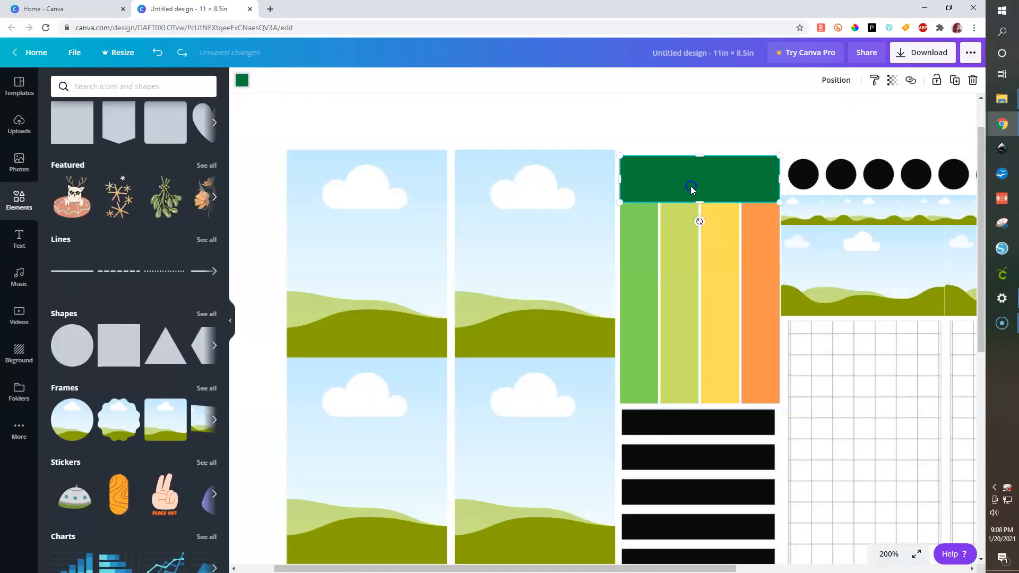
pyautogui.keyDown('shift'); pyautogui.click(642, 258); pyautogui.keyUp('shift')
pyautogui.keyDown('shift'); pyautogui.click(684, 265); pyautogui.keyUp('shift')
pyautogui.keyDown('shift'); pyautogui.click(724, 271); pyautogui.keyUp('shift')
pyautogui.hotkey('ctrl', 'c')
pyautogui.hotkey('ctrl', 'v')
pyautogui.scroll(-4, 754, 271)
pyautogui.moveTo(745, 205); pyautogui.dragTo(888, 399)
# Duplicate the lower photo grid of the second column and stretch the copy over the seven black bars below the heart strips.
pyautogui.click(582, 288)
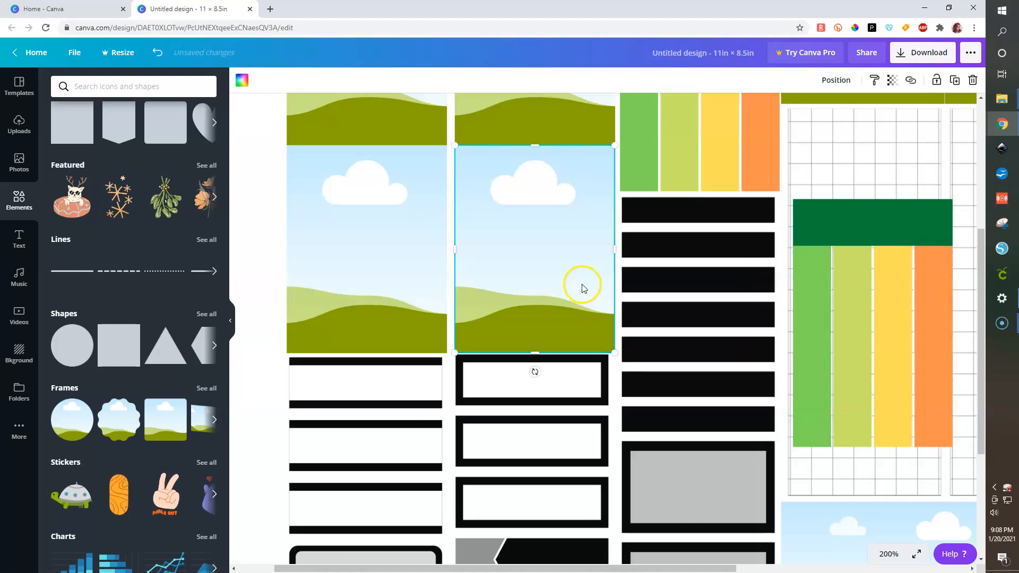
pyautogui.hotkey('ctrl', 'c')
pyautogui.hotkey('ctrl', 'v')
pyautogui.moveTo(603, 273); pyautogui.dragTo(692, 280)
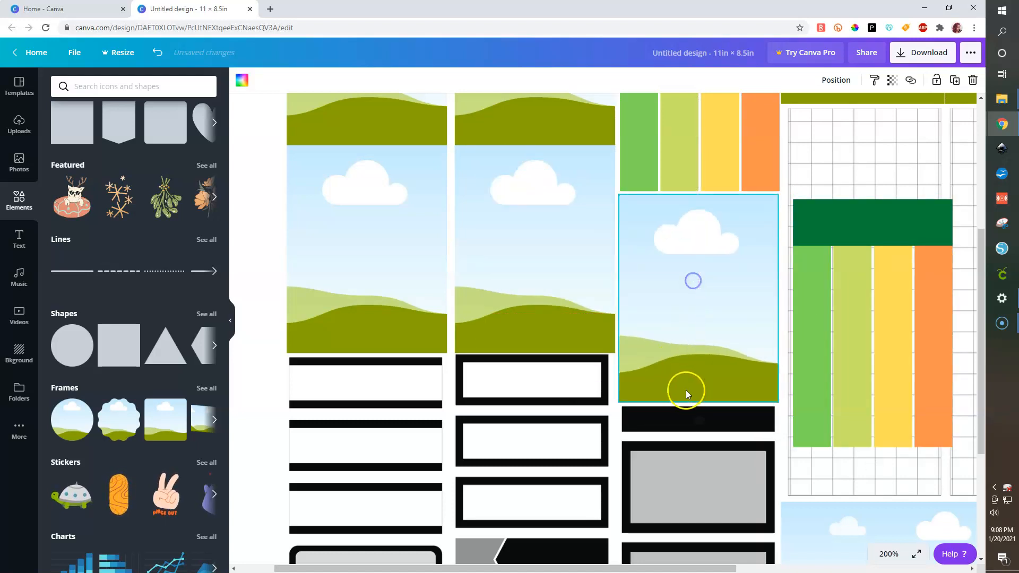
pyautogui.moveTo(697, 412); pyautogui.dragTo(695, 433)
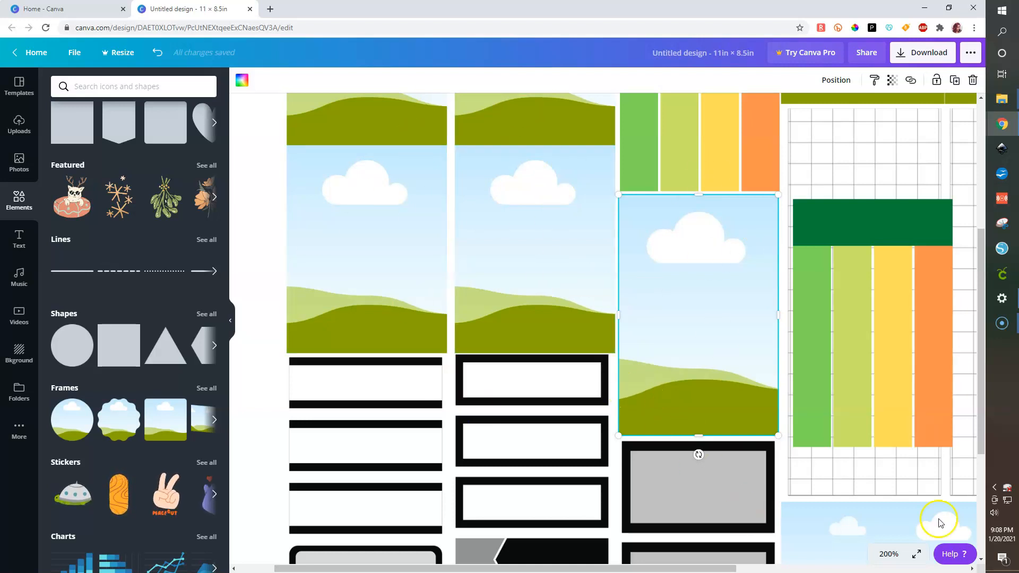
# Move the copied light green rectangle onto the first lined box in the first column and resize it to about 1.6 x 0.6 in.
pyautogui.scroll(-3, 832, 450)
pyautogui.scroll(1, 833, 450)
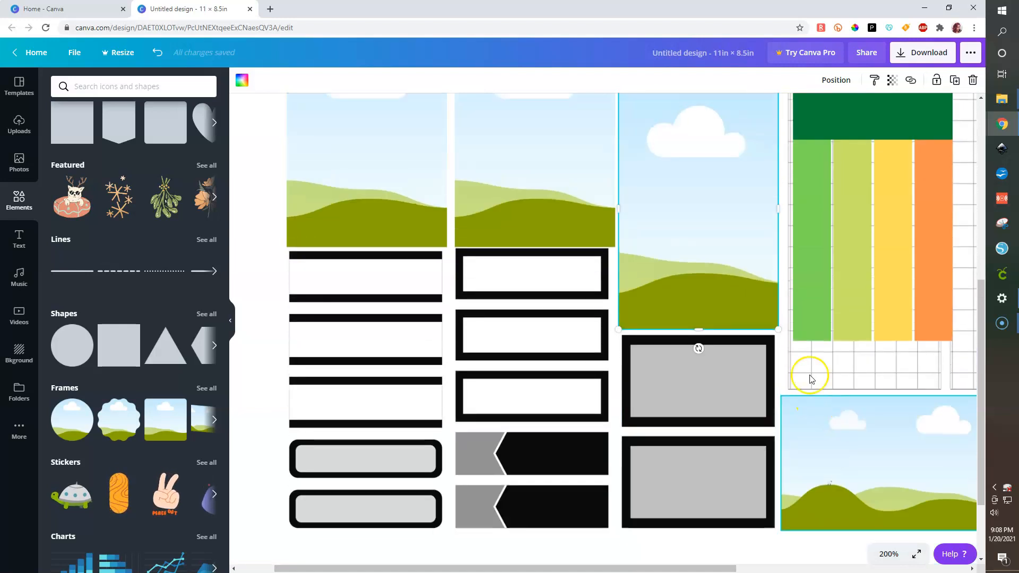
pyautogui.moveTo(817, 290); pyautogui.dragTo(298, 370)
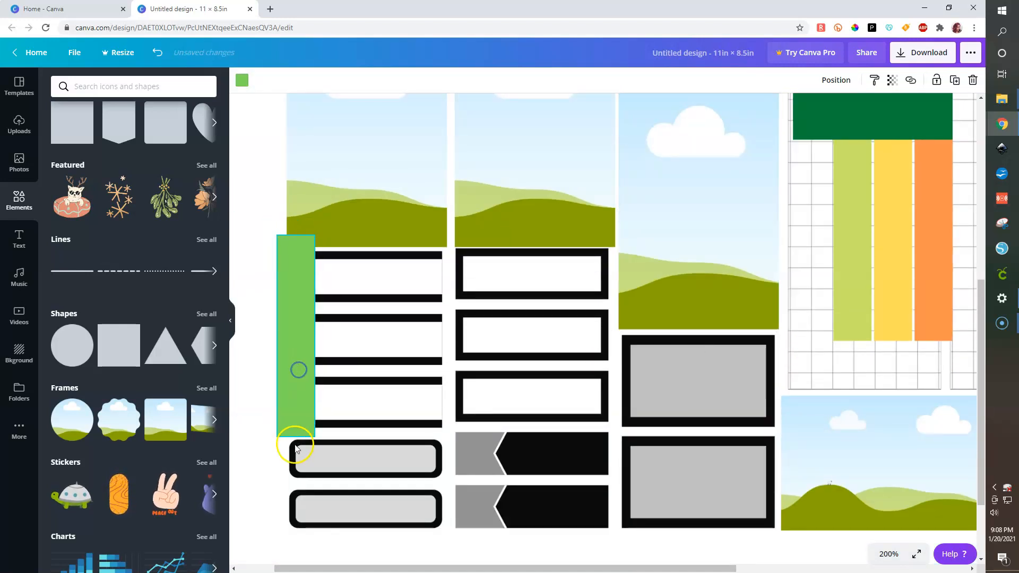
pyautogui.moveTo(296, 436); pyautogui.dragTo(308, 304)
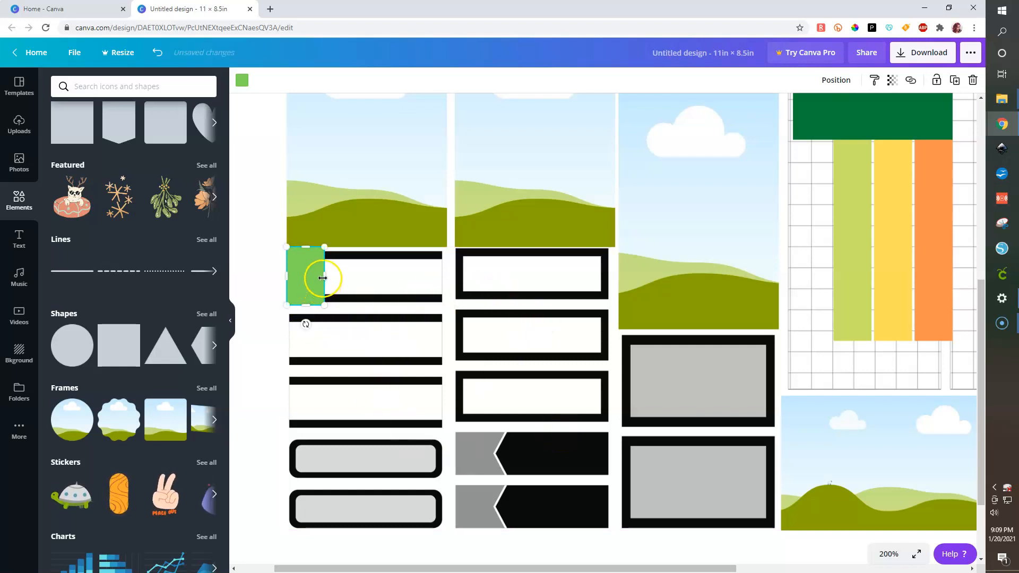
pyautogui.moveTo(405, 278); pyautogui.dragTo(443, 281)
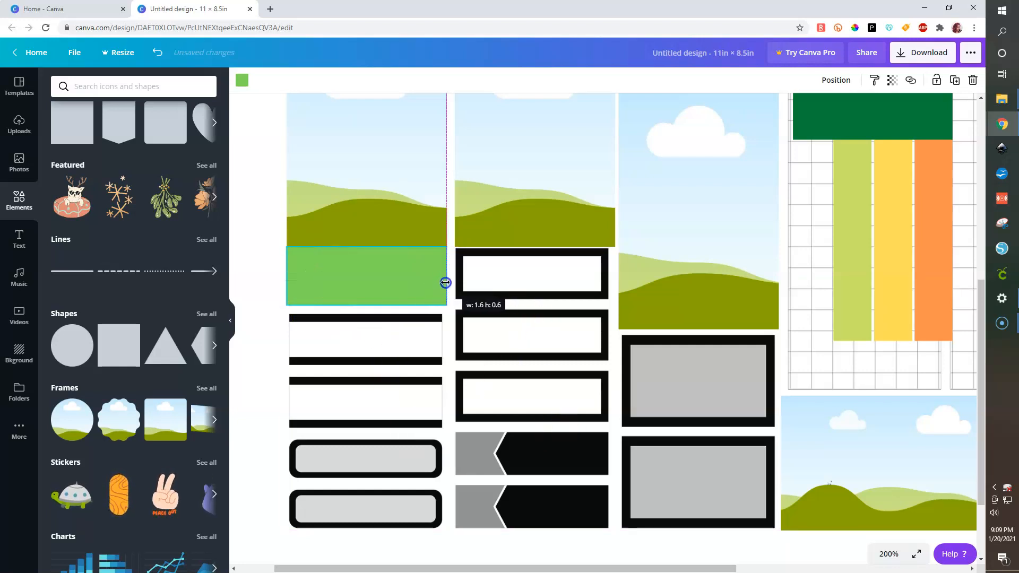
# Fit the copied lime rectangle over the second lined box and the copied yellow one over the second column's first framed box.
pyautogui.click(843, 257)
pyautogui.moveTo(301, 367); pyautogui.dragTo(446, 345)
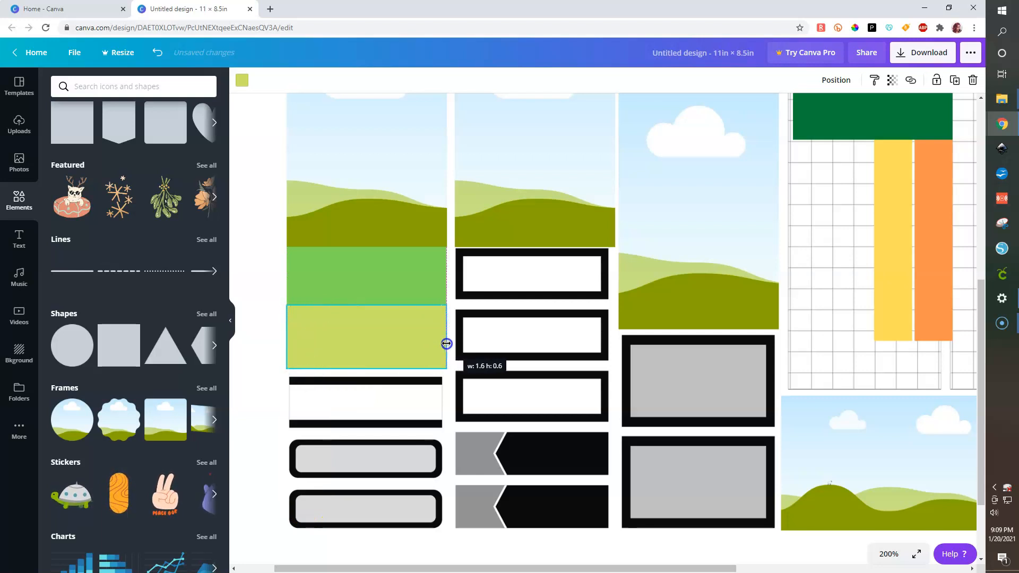
pyautogui.moveTo(898, 265); pyautogui.dragTo(480, 370)
pyautogui.moveTo(480, 425); pyautogui.dragTo(480, 306)
pyautogui.moveTo(496, 274); pyautogui.dragTo(614, 276)
# Fit the copied dark green rectangle over the third lined box and the copied orange one over the second framed box.
pyautogui.moveTo(869, 114); pyautogui.dragTo(364, 434)
pyautogui.moveTo(932, 229); pyautogui.dragTo(483, 391)
pyautogui.moveTo(473, 507); pyautogui.dragTo(486, 364)
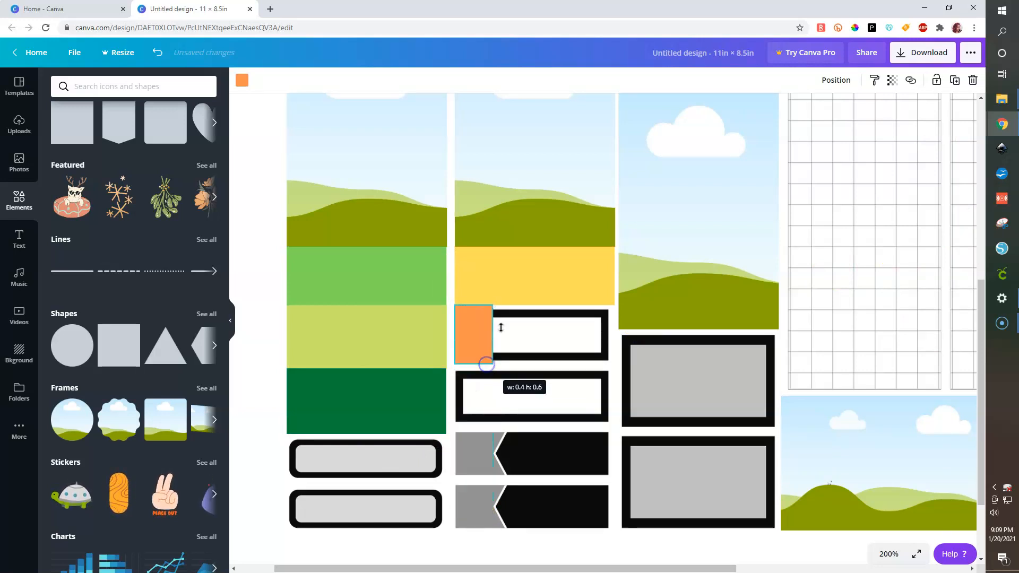
pyautogui.moveTo(583, 335); pyautogui.dragTo(614, 338)
# Duplicate the light green rectangle of the first column and cover the third framed box in the second column with it.
pyautogui.click(412, 273)
pyautogui.hotkey('ctrl', 'd')
pyautogui.moveTo(388, 292); pyautogui.dragTo(523, 398)
pyautogui.moveTo(526, 387); pyautogui.dragTo(535, 386)
# Duplicate the yellow and orange rectangles and fit the copies over the two rounded boxes at the bottom of the first column.
pyautogui.click(531, 281)
pyautogui.hotkey('ctrl', 'd')
pyautogui.moveTo(579, 297); pyautogui.dragTo(368, 481)
pyautogui.click(528, 346)
pyautogui.hotkey('ctrl', 'd')
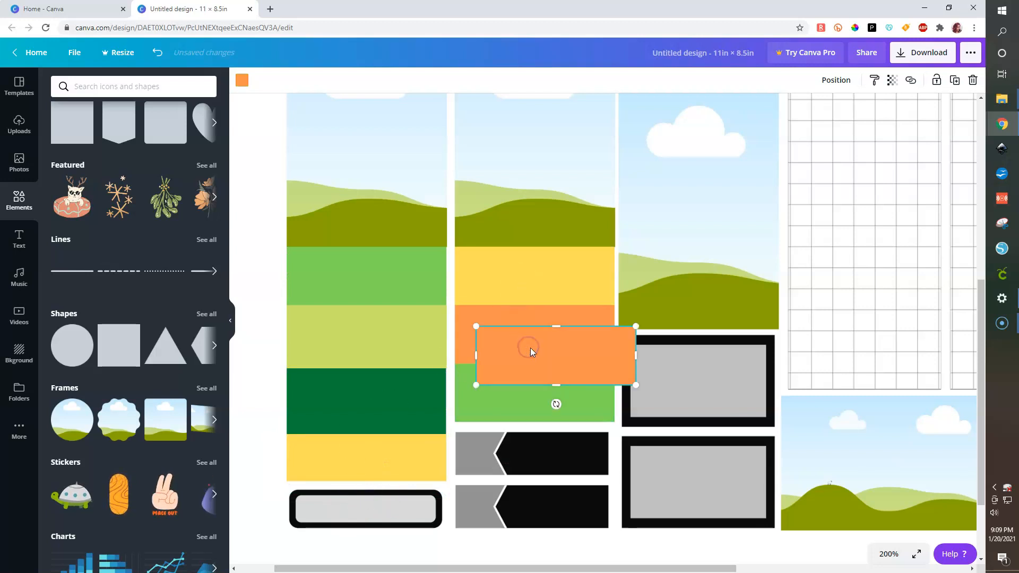
pyautogui.moveTo(462, 484); pyautogui.dragTo(357, 507)
pyautogui.moveTo(366, 543); pyautogui.dragTo(368, 525)
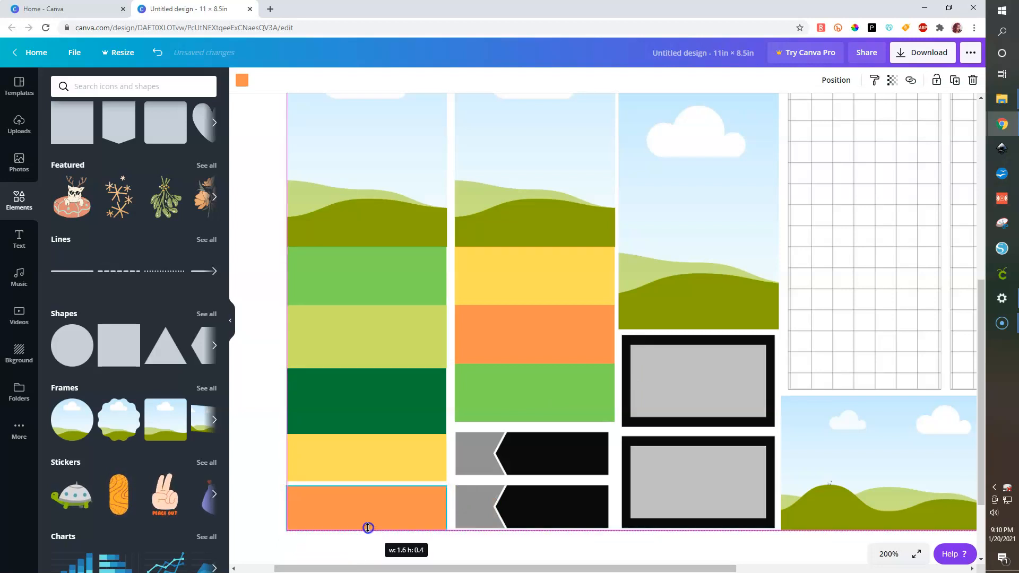
# Duplicate the lime and dark green rectangles and cover the two arrow boxes at the bottom of the second column.
pyautogui.click(382, 347)
pyautogui.hotkey('ctrl', 'd')
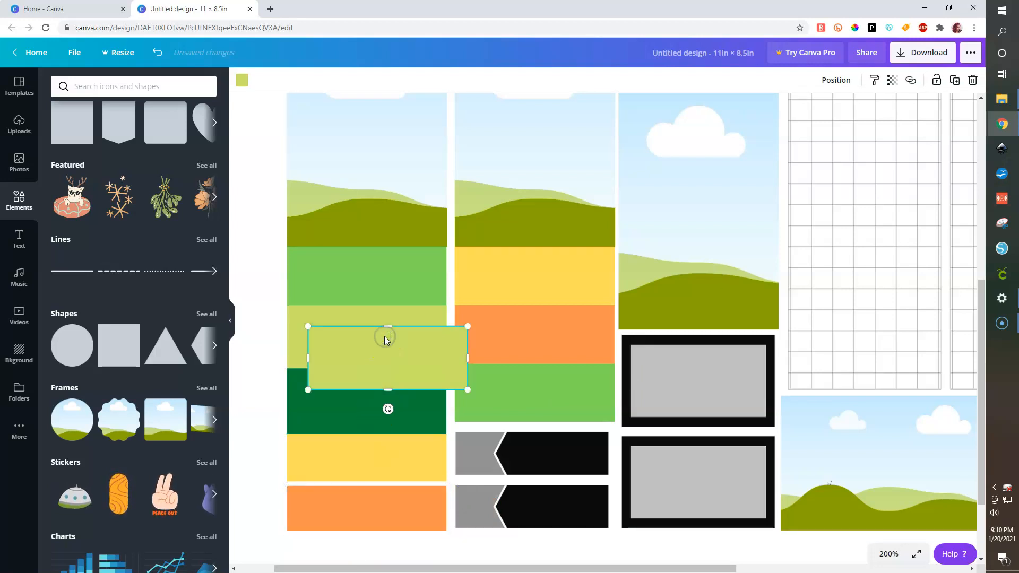
pyautogui.moveTo(379, 352); pyautogui.dragTo(525, 481)
pyautogui.click(362, 275)
pyautogui.click(379, 399)
pyautogui.moveTo(379, 403); pyautogui.dragTo(532, 534)
pyautogui.click(527, 547)
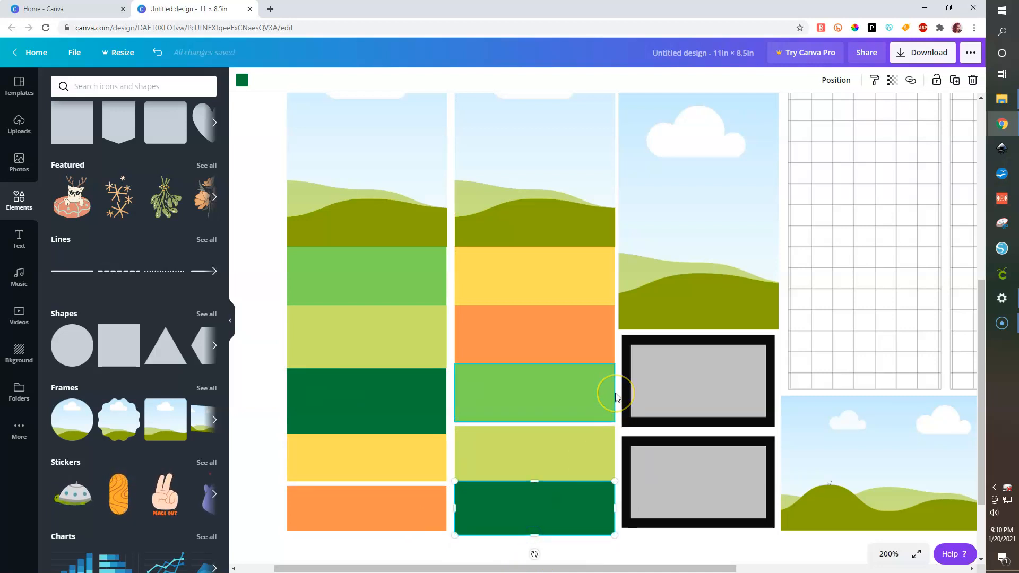
# Cover the two gray framed boxes in the third column with duplicated yellow and lime rectangles, stretched to the boxes' height.
pyautogui.click(562, 273)
pyautogui.hotkey('ctrl', 'd')
pyautogui.moveTo(555, 286); pyautogui.dragTo(697, 349)
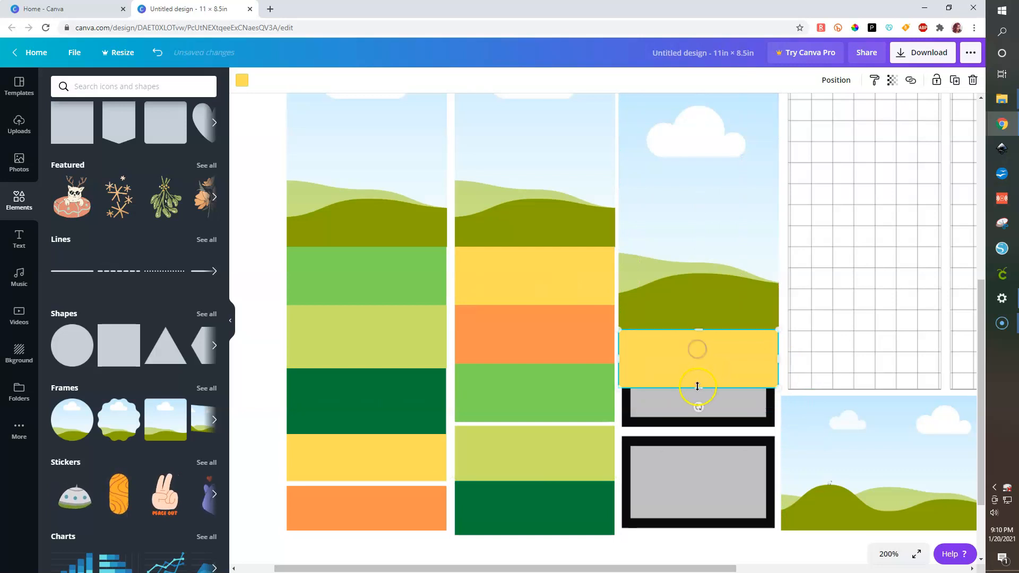
pyautogui.moveTo(699, 428); pyautogui.dragTo(699, 430)
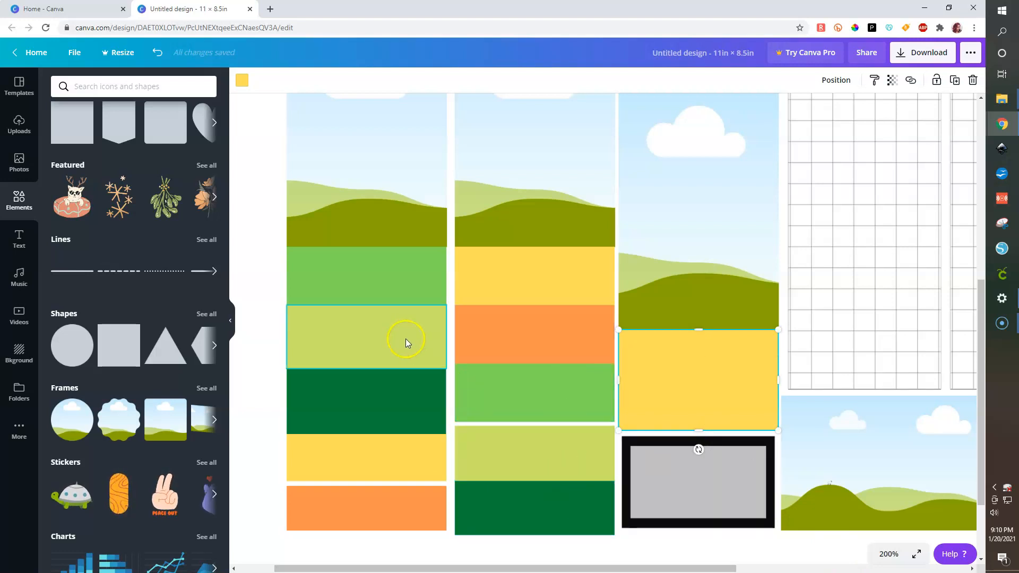
pyautogui.moveTo(535, 463); pyautogui.dragTo(690, 448)
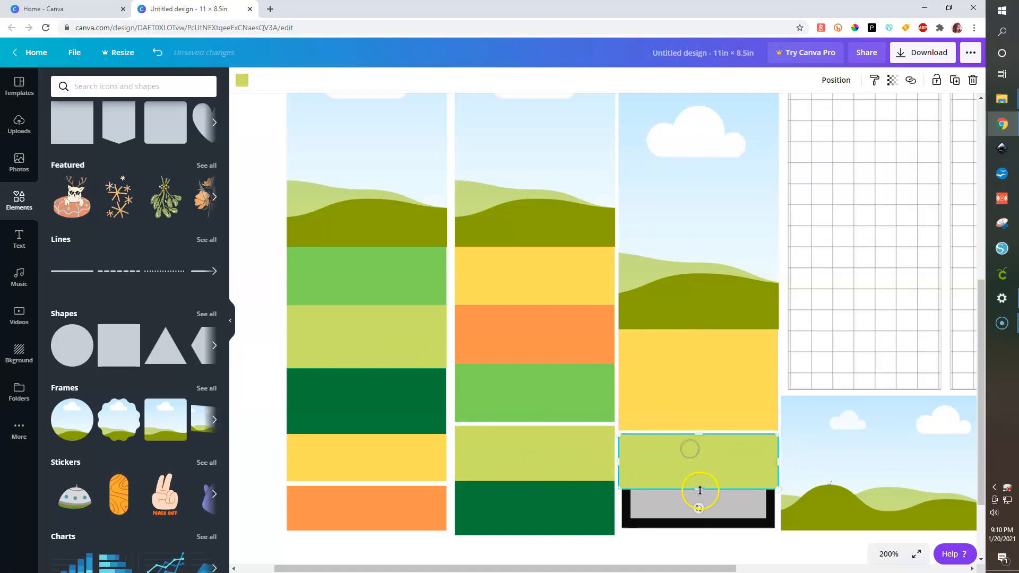
pyautogui.moveTo(698, 489); pyautogui.dragTo(701, 531)
# Bring the sticker template image to the front of the page to preview the colored shapes through it.
pyautogui.click(888, 554)
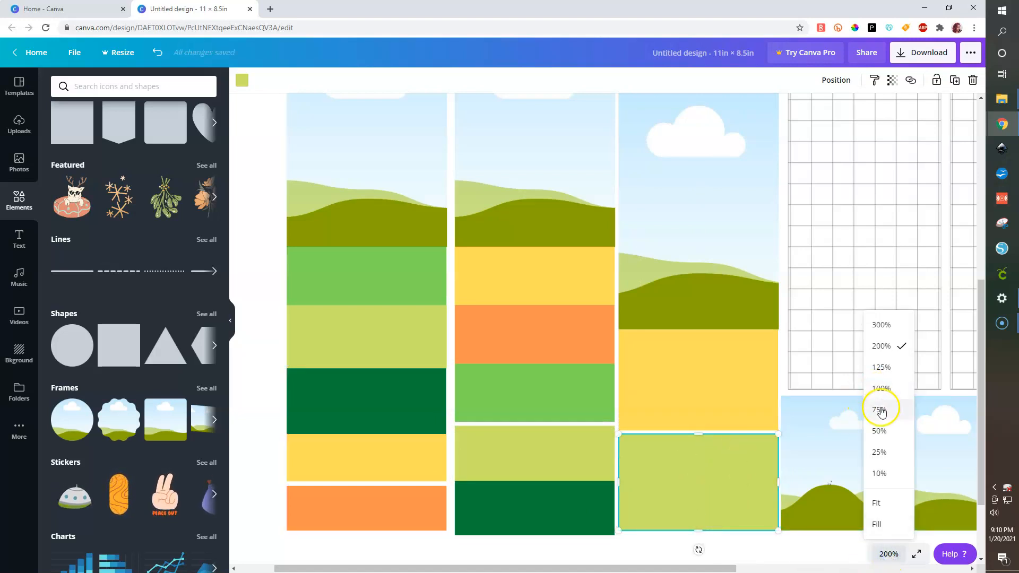
pyautogui.click(881, 409)
pyautogui.click(814, 243)
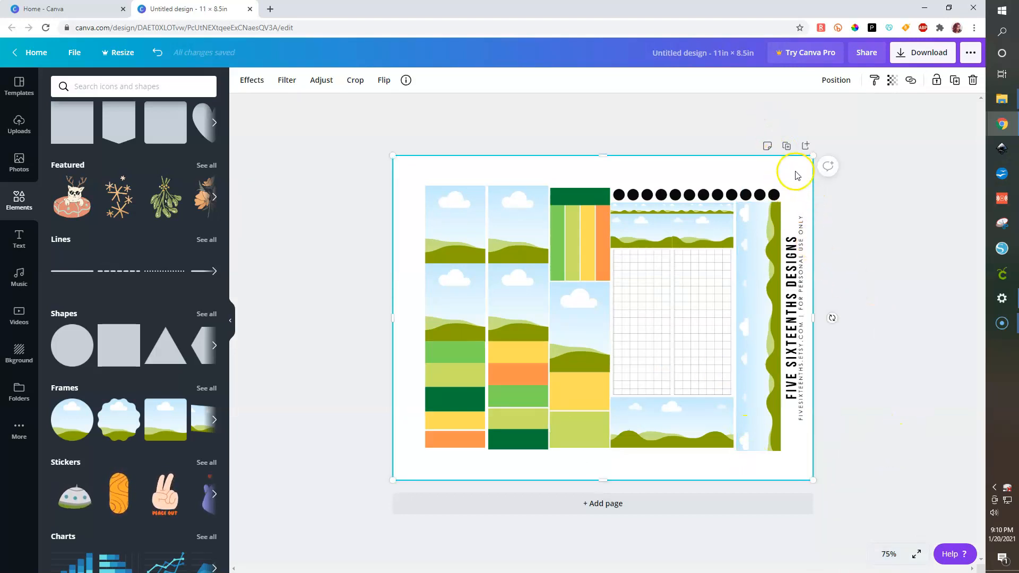
pyautogui.click(836, 80)
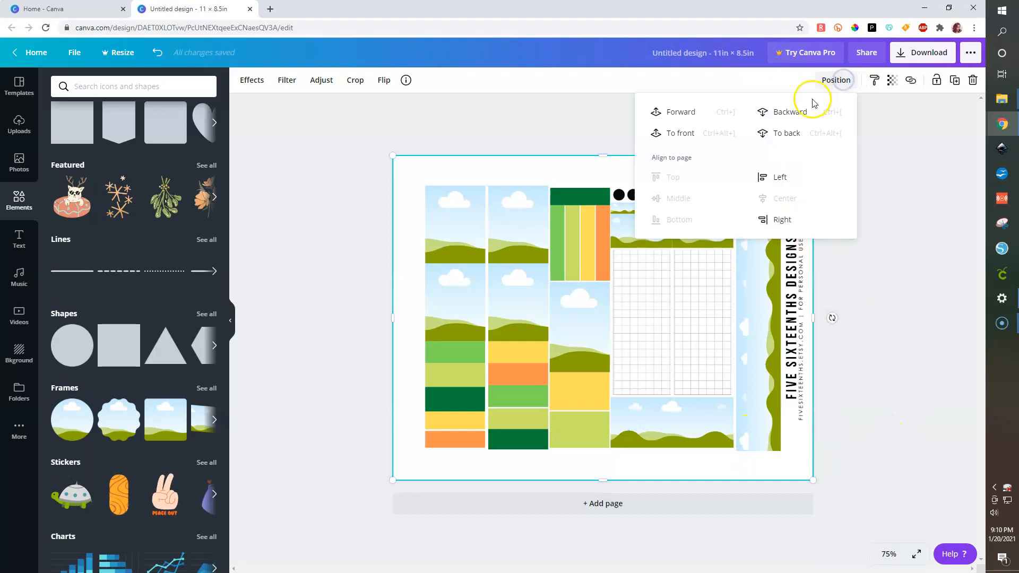
pyautogui.click(692, 113)
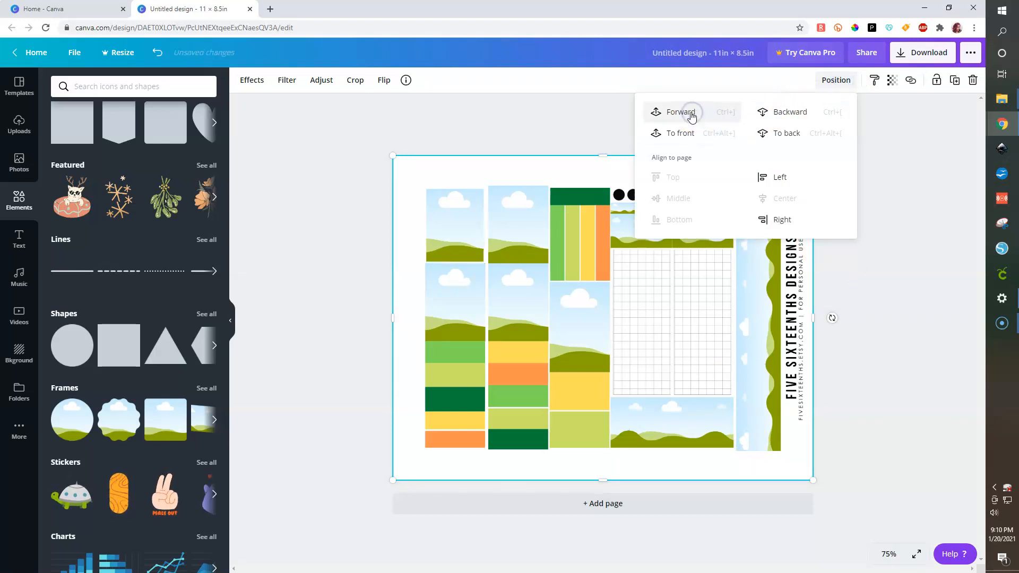
pyautogui.click(672, 137)
pyautogui.click(910, 310)
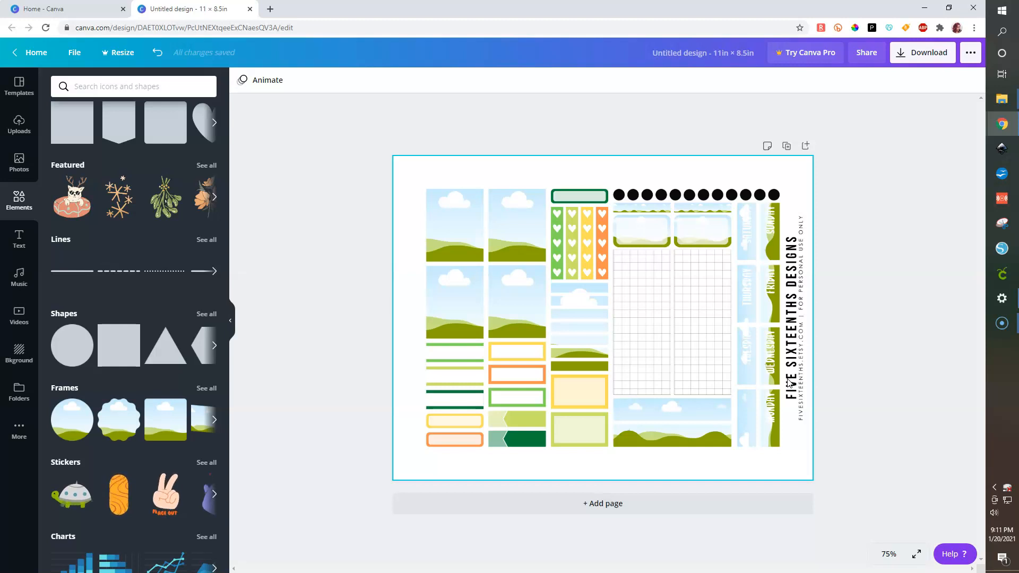
# Send the template image to the back, followed by the black background rectangle, so the template sits just above it.
pyautogui.click(778, 173)
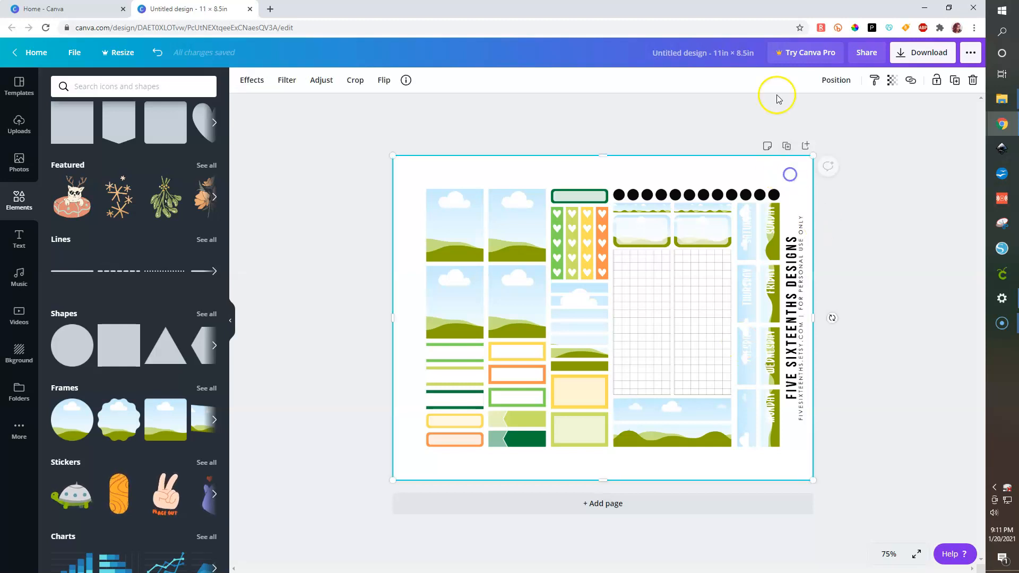
pyautogui.click(830, 80)
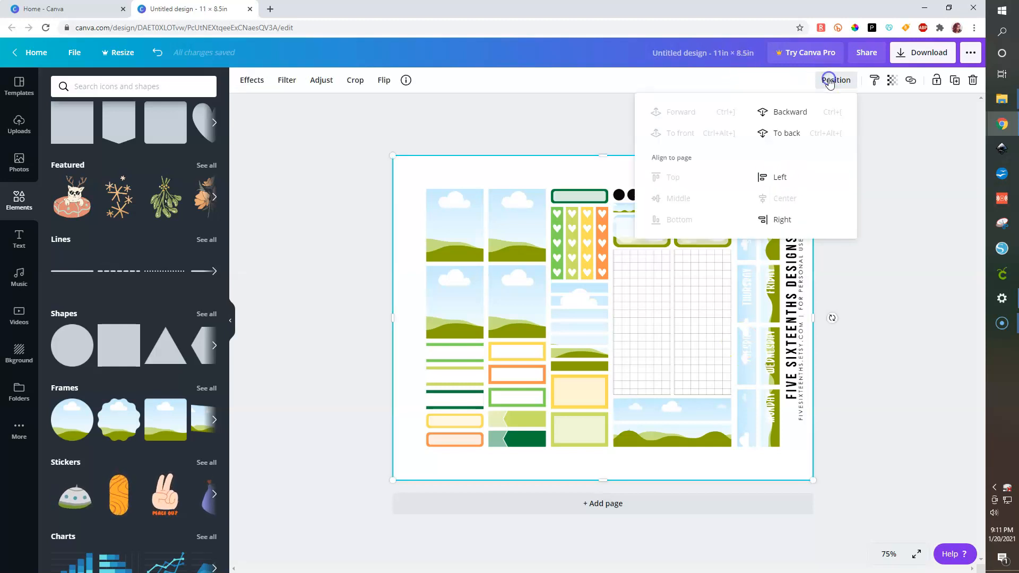
pyautogui.click(785, 133)
pyautogui.click(651, 187)
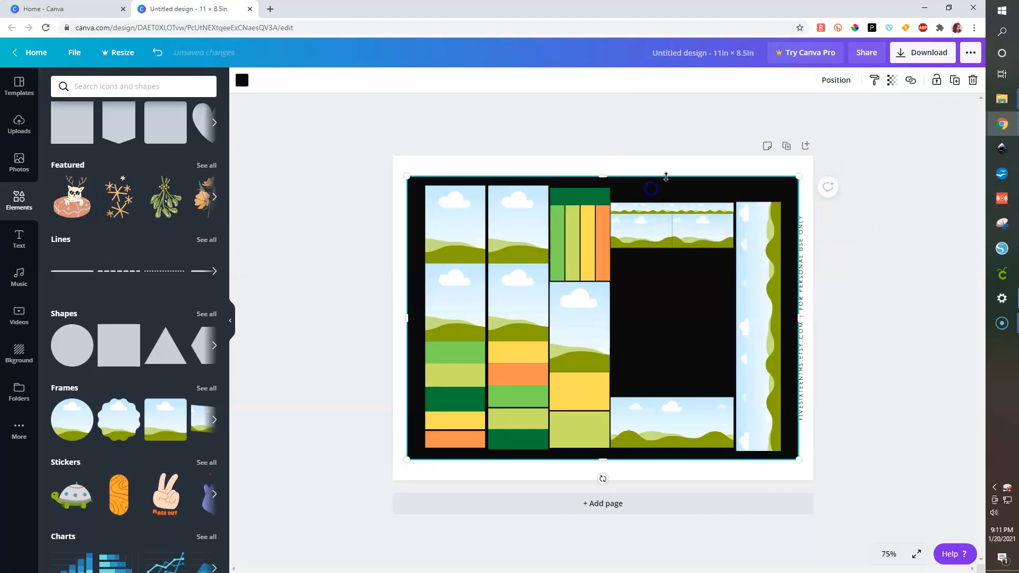
pyautogui.click(839, 80)
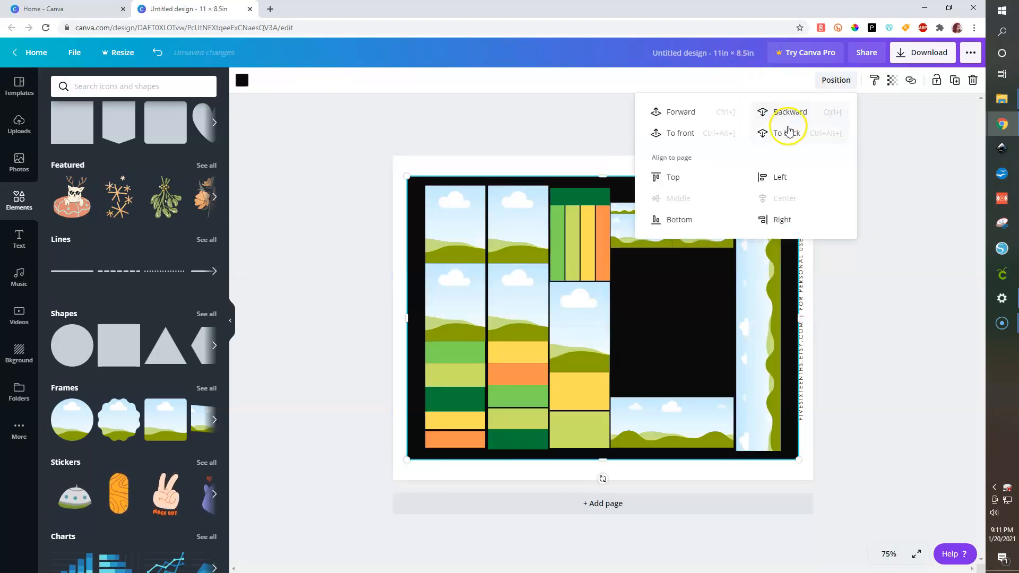
pyautogui.click(788, 130)
pyautogui.click(885, 317)
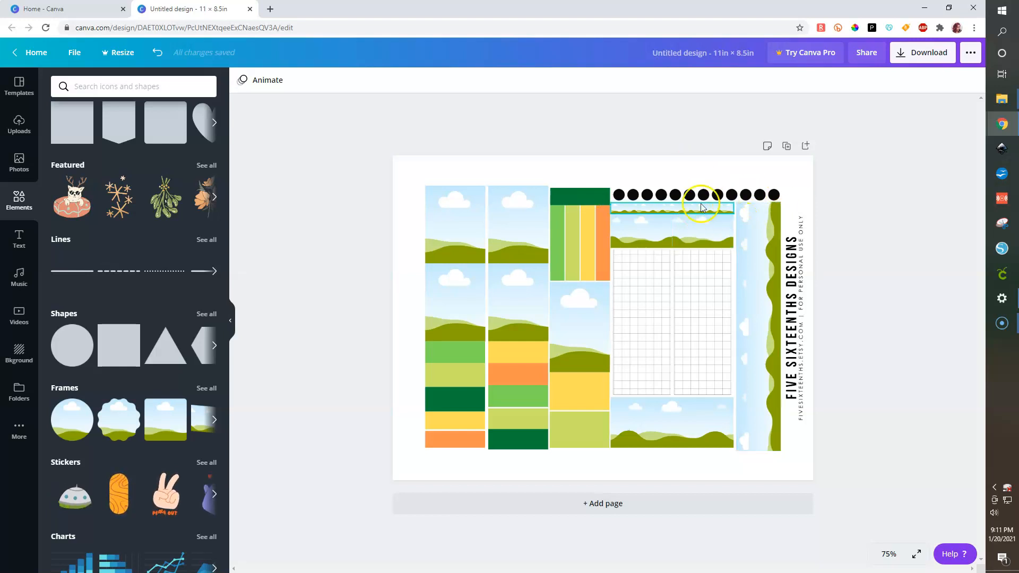
# Add a dark green circle shape, shrink it to dot size and place it over the first black dot.
pyautogui.click(888, 554)
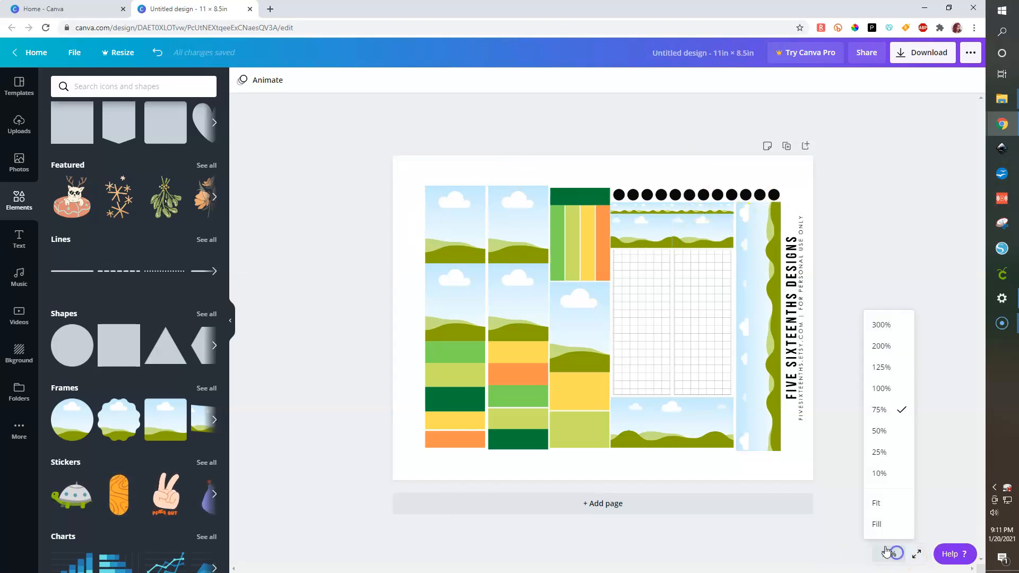
pyautogui.click(889, 350)
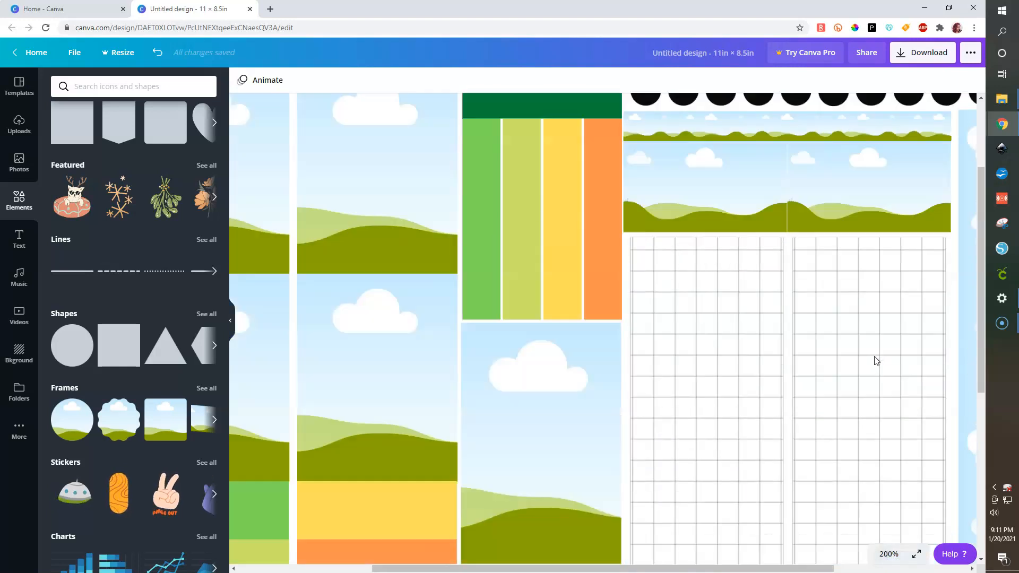
pyautogui.moveTo(713, 568); pyautogui.dragTo(849, 569)
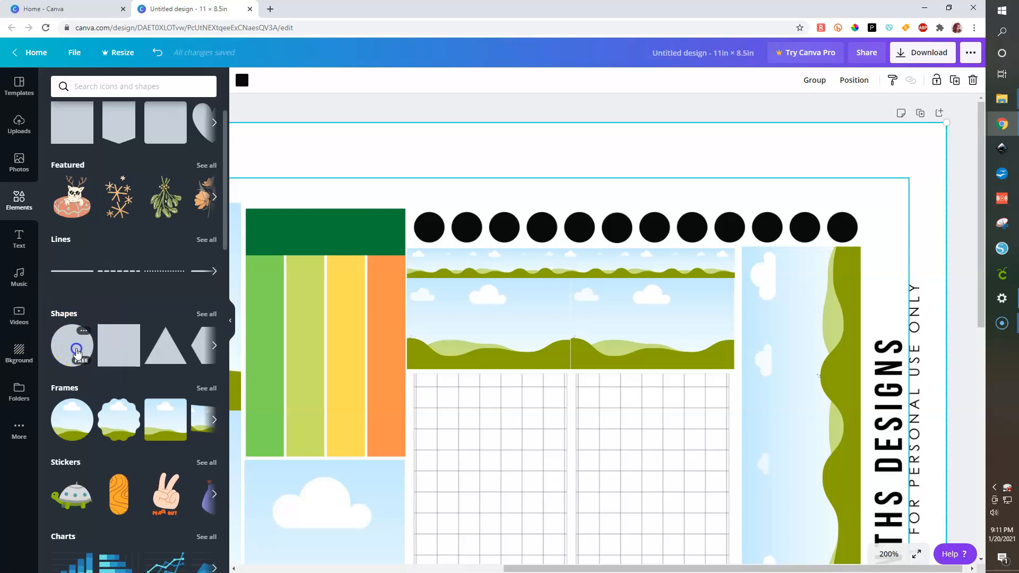
pyautogui.click(74, 345)
pyautogui.moveTo(475, 427); pyautogui.dragTo(759, 282)
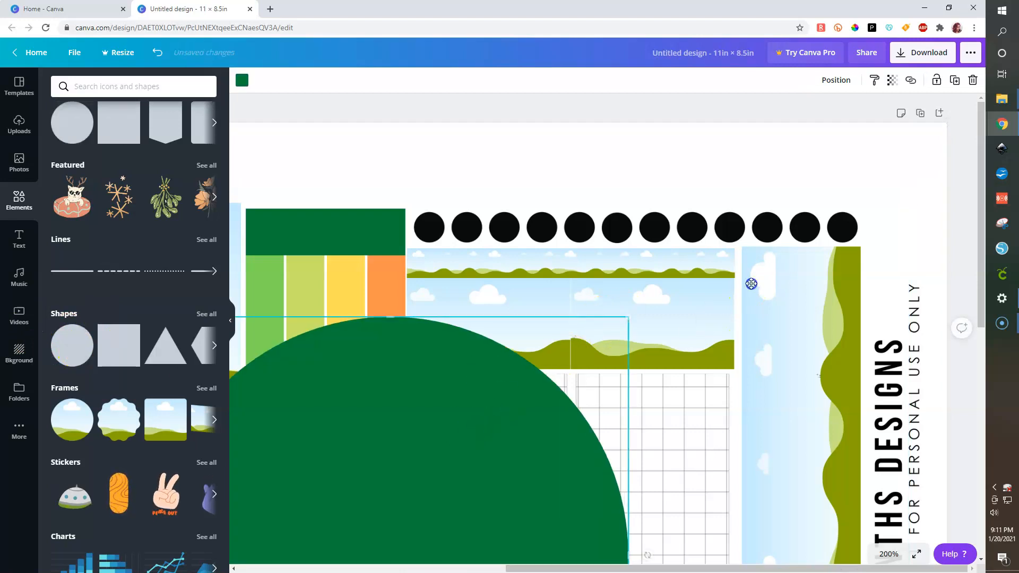
pyautogui.moveTo(761, 318); pyautogui.dragTo(516, 482)
pyautogui.moveTo(488, 544); pyautogui.dragTo(431, 231)
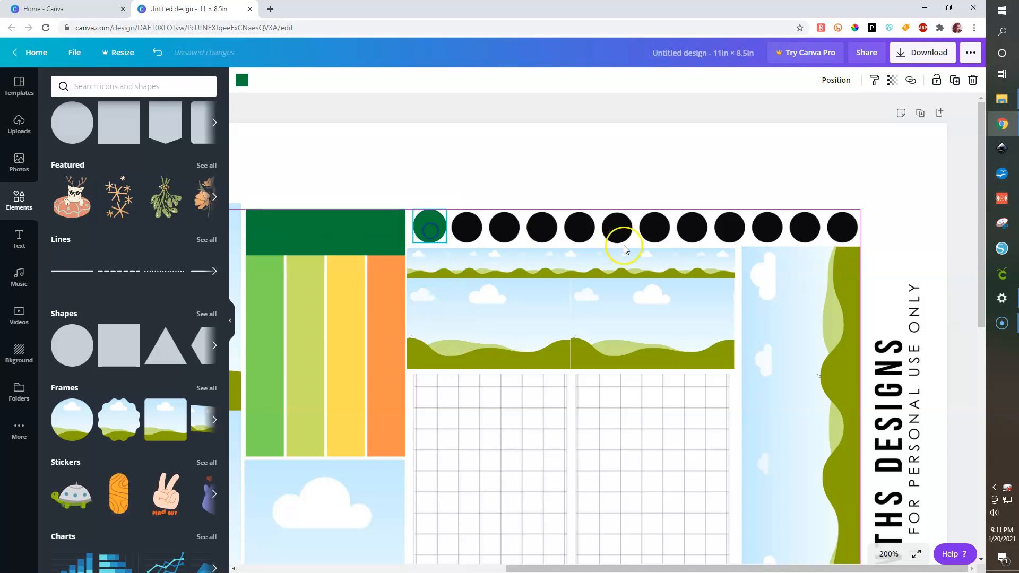
# Duplicate the green circle repeatedly until a copy covers each of the remaining eleven black dots.
pyautogui.hotkey('ctrl', 'd')
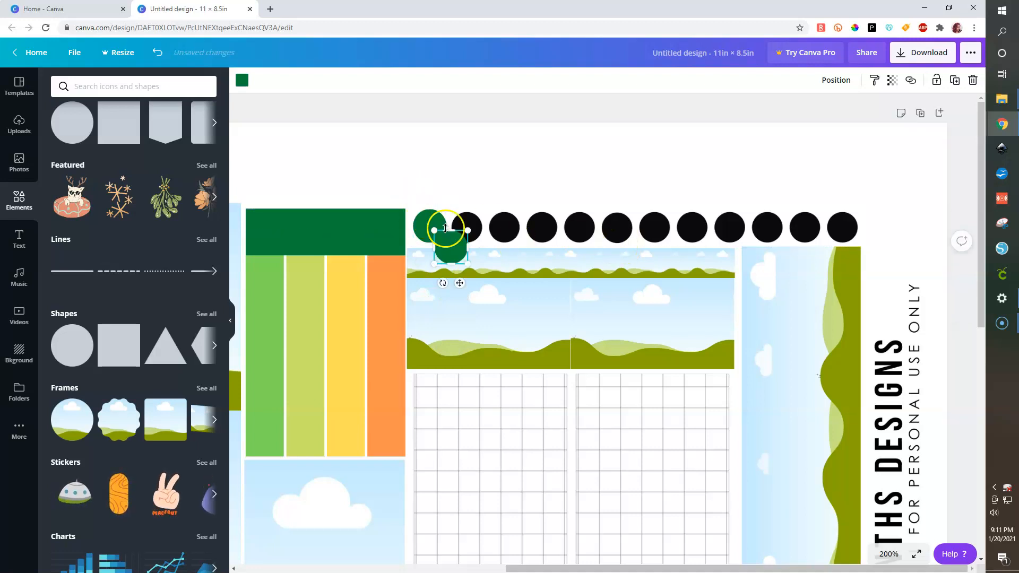
pyautogui.moveTo(459, 244); pyautogui.dragTo(505, 225)
pyautogui.hotkey('ctrl', 'd')
pyautogui.hotkey('ctrl', 'd')
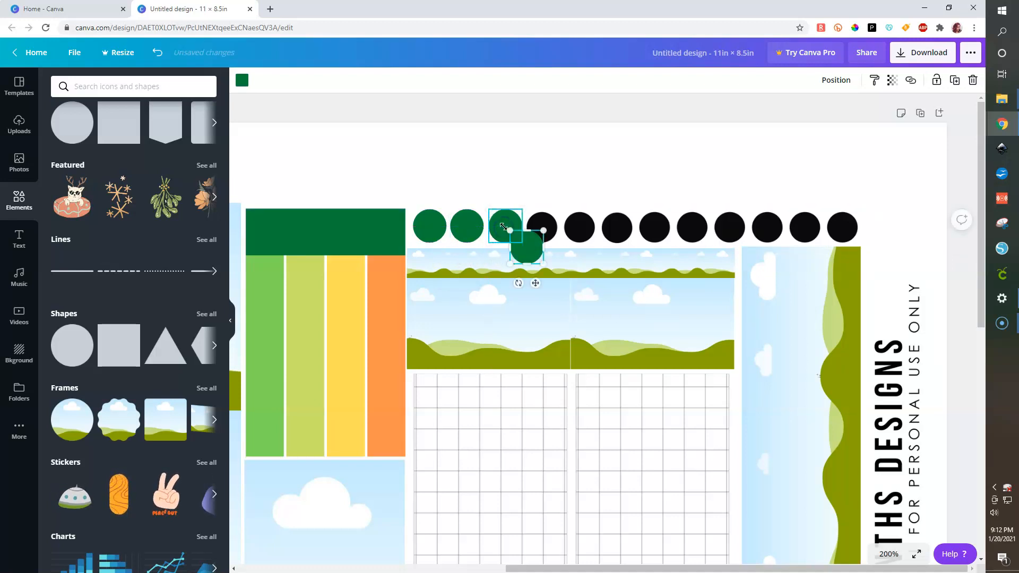
pyautogui.moveTo(523, 259); pyautogui.dragTo(839, 227)
pyautogui.hotkey('ctrl', 'd')
pyautogui.hotkey('ctrl', 'd')
pyautogui.hotkey('ctrl', 'd')
pyautogui.hotkey('ctrl', 'd')
pyautogui.hotkey('ctrl', 'd')
pyautogui.hotkey('ctrl', 'd')
pyautogui.hotkey('ctrl', 'z')
pyautogui.hotkey('ctrl', 'd')
pyautogui.hotkey('ctrl', 'z')
pyautogui.hotkey('ctrl', 'd')
pyautogui.click(898, 207)
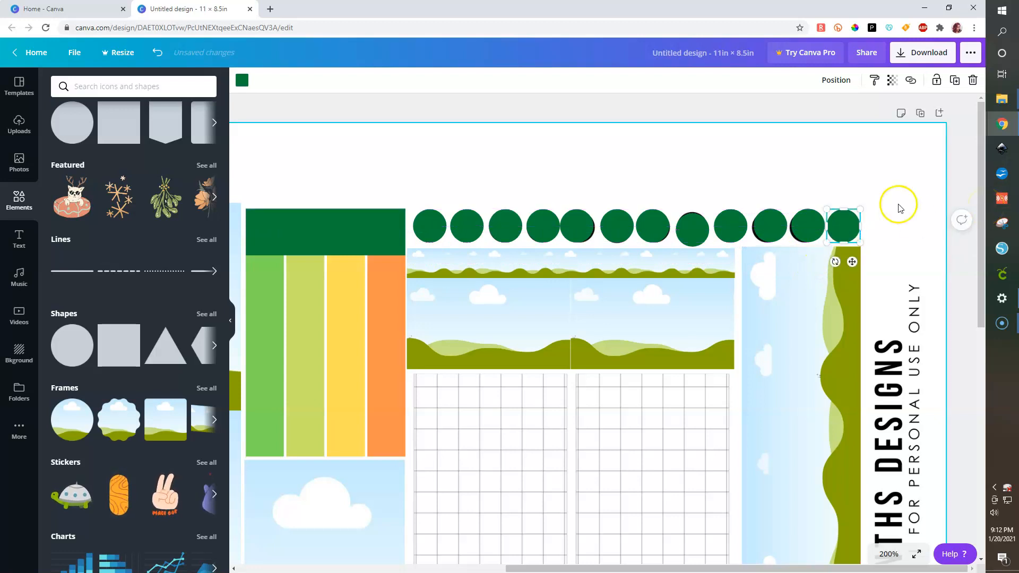
# Nudge the last green circle so it sits over the final black dot in the row.
pyautogui.click(886, 554)
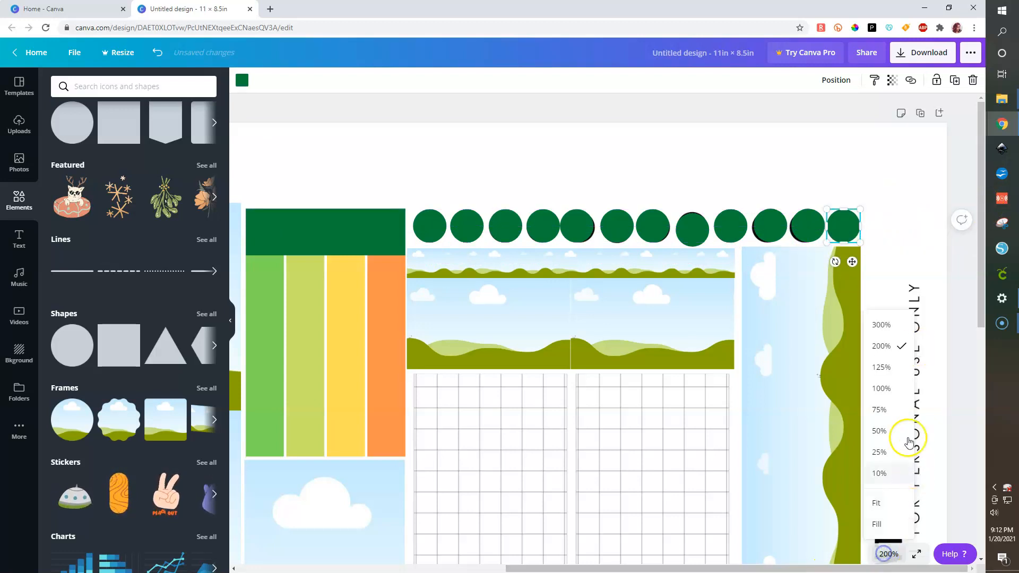
pyautogui.click(882, 330)
pyautogui.scroll(1, 827, 398)
pyautogui.moveTo(700, 565); pyautogui.dragTo(775, 565)
pyautogui.click(853, 119)
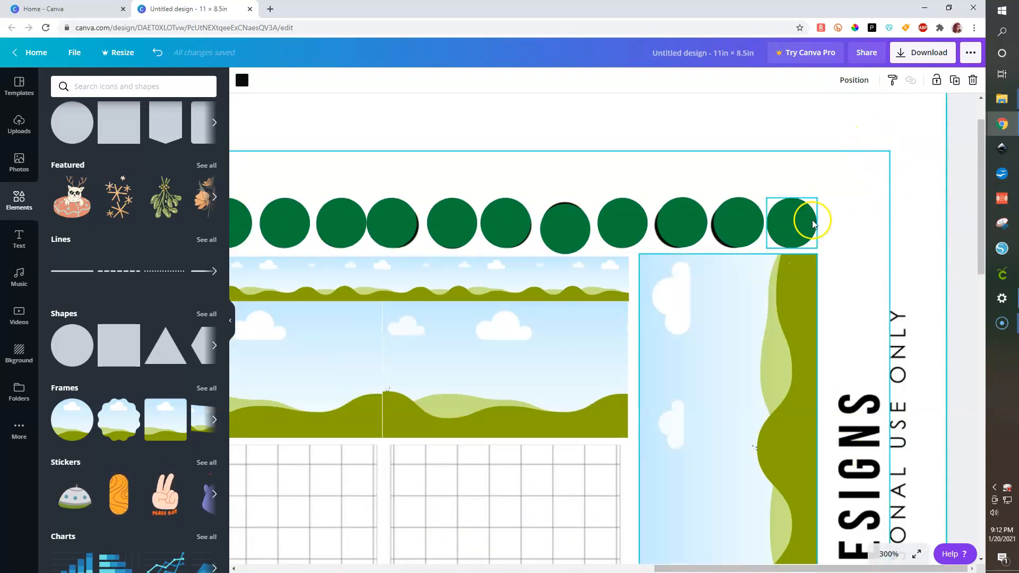
pyautogui.moveTo(789, 221); pyautogui.dragTo(792, 223)
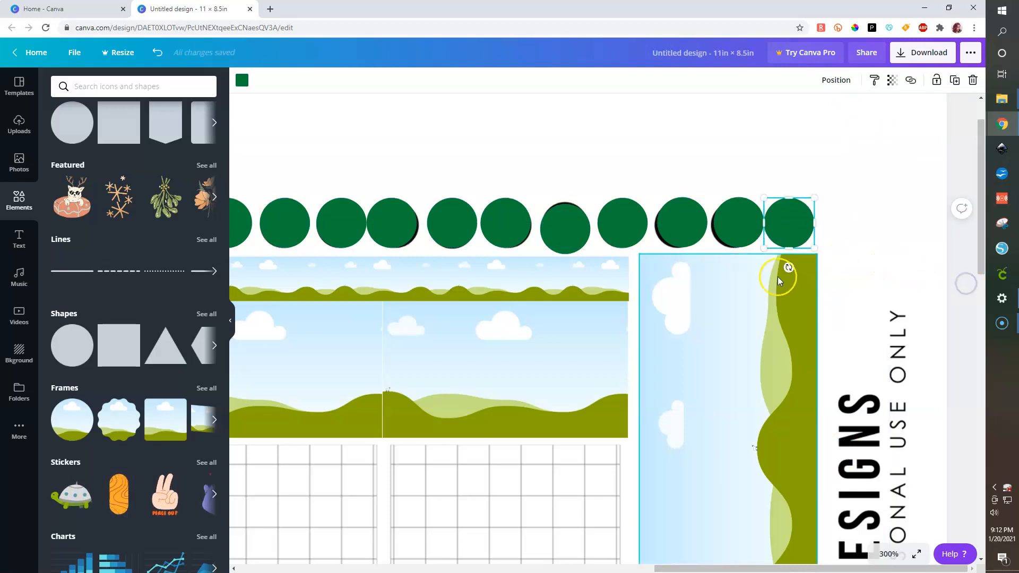
# Align all twelve green circles to their middles and space them evenly horizontally.
pyautogui.hscroll(-4, 777, 276)
pyautogui.keyDown('shift'); pyautogui.click(844, 223); pyautogui.keyUp('shift')
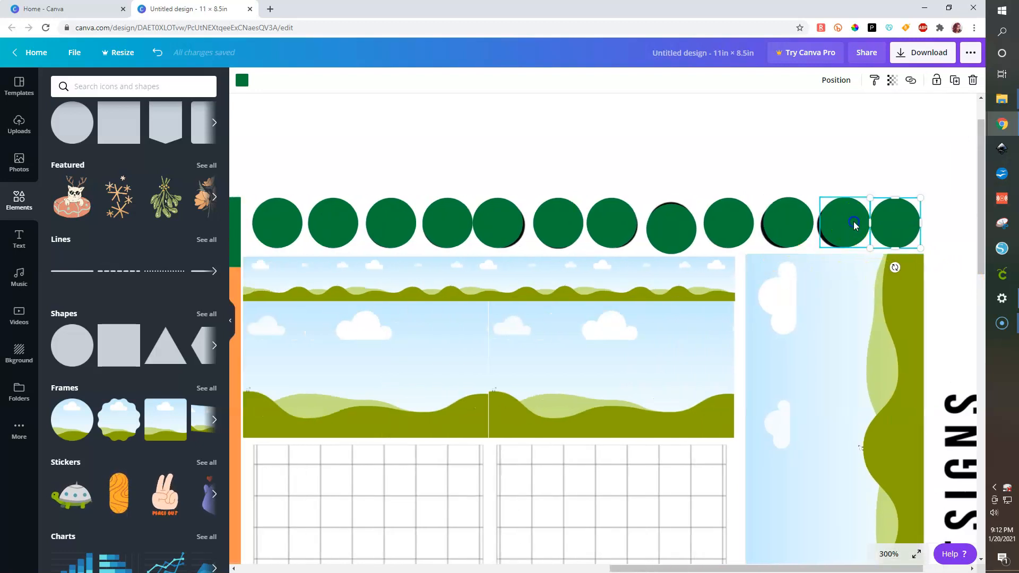
pyautogui.keyDown('shift'); pyautogui.click(787, 223); pyautogui.keyUp('shift')
pyautogui.keyDown('shift'); pyautogui.click(732, 223); pyautogui.keyUp('shift')
pyautogui.keyDown('shift'); pyautogui.click(670, 225); pyautogui.keyUp('shift')
pyautogui.keyDown('shift'); pyautogui.click(614, 226); pyautogui.keyUp('shift')
pyautogui.keyDown('shift'); pyautogui.click(559, 226); pyautogui.keyUp('shift')
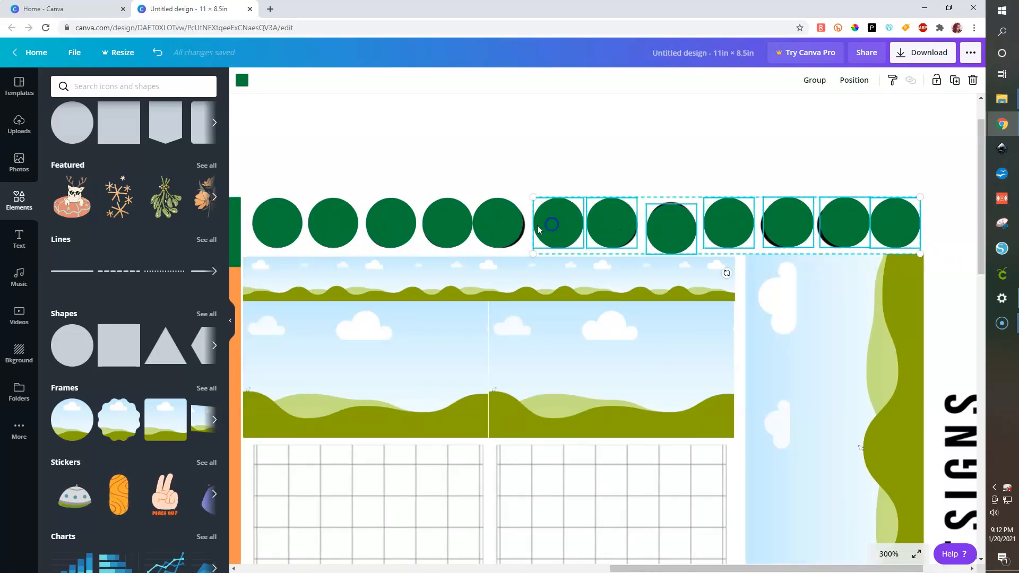
pyautogui.keyDown('shift'); pyautogui.click(499, 225); pyautogui.keyUp('shift')
pyautogui.keyDown('shift'); pyautogui.click(447, 226); pyautogui.keyUp('shift')
pyautogui.keyDown('shift'); pyautogui.click(391, 226); pyautogui.keyUp('shift')
pyautogui.keyDown('shift'); pyautogui.click(340, 226); pyautogui.keyUp('shift')
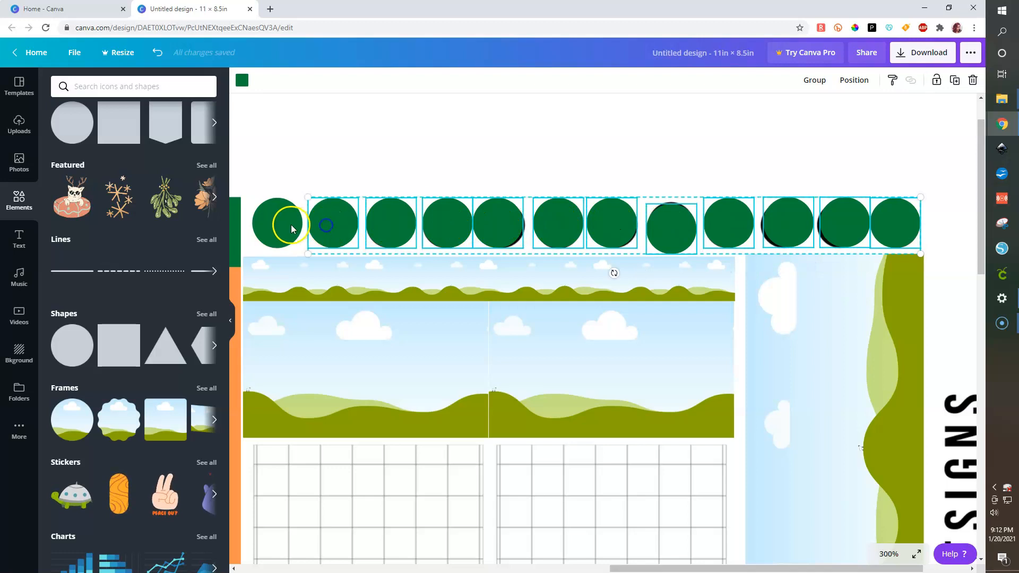
pyautogui.keyDown('shift'); pyautogui.click(281, 223); pyautogui.keyUp('shift')
pyautogui.click(852, 81)
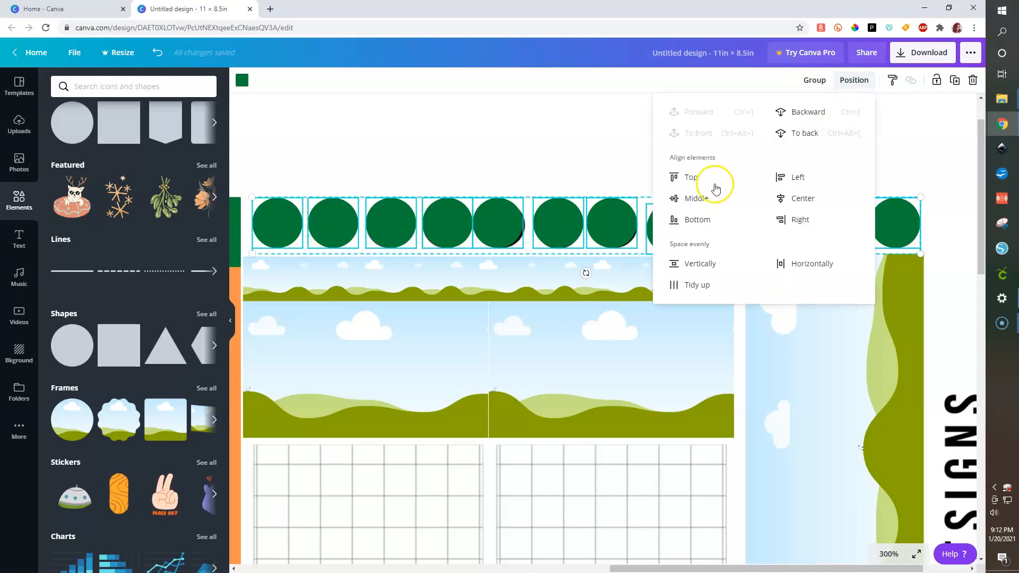
pyautogui.click(697, 198)
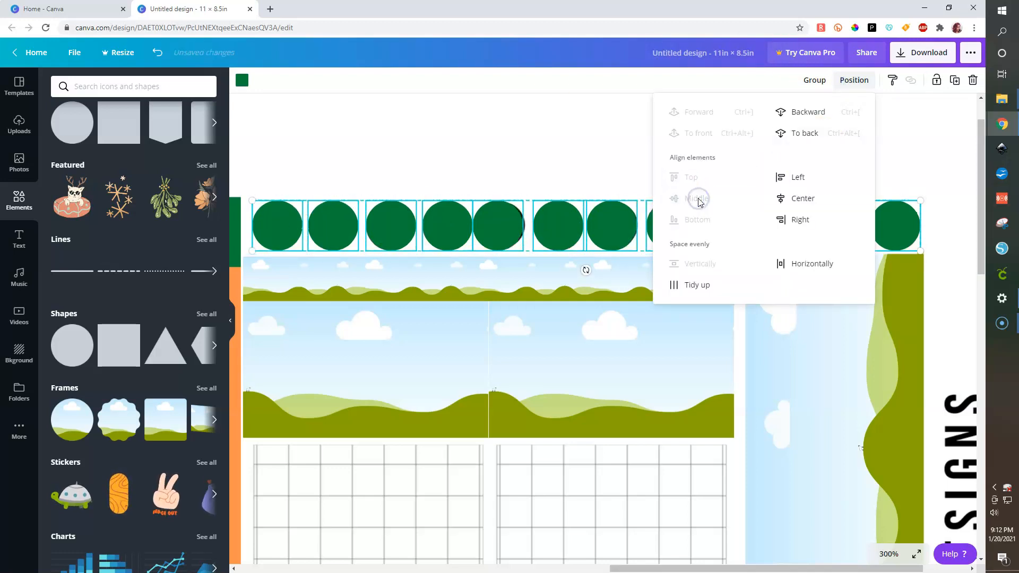
pyautogui.click(821, 264)
# Move the circle row up over the black dots and enlarge it slightly to about 4.4 in wide.
pyautogui.moveTo(495, 221)
pyautogui.mouseDown()
pyautogui.moveTo(495, 185)
pyautogui.moveTo(497, 217)
pyautogui.mouseUp()
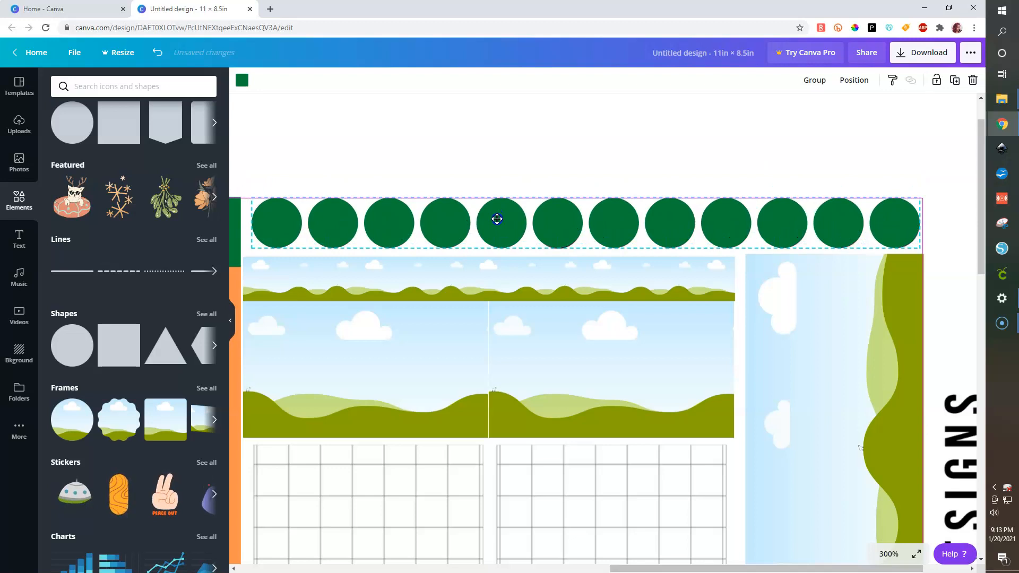
pyautogui.moveTo(497, 219); pyautogui.dragTo(496, 215)
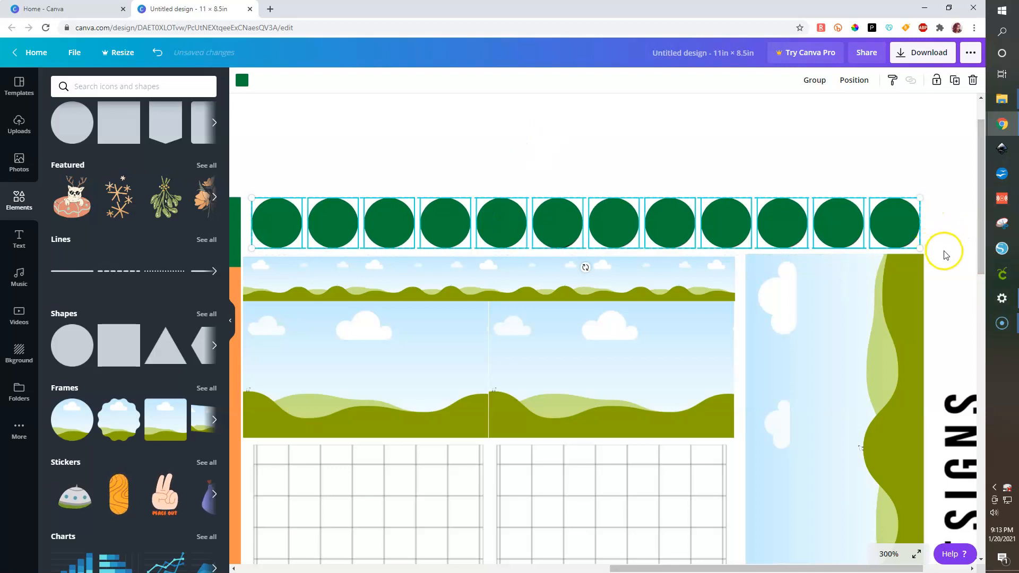
pyautogui.moveTo(922, 250); pyautogui.dragTo(930, 255)
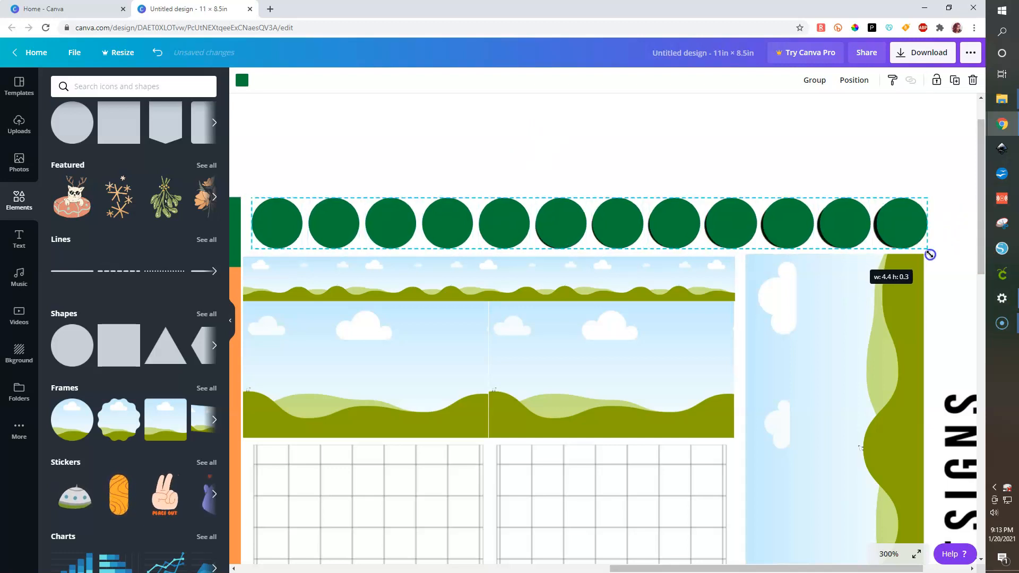
# Shift the last circle back onto its dot and space all twelve circles evenly horizontally.
pyautogui.click(910, 223)
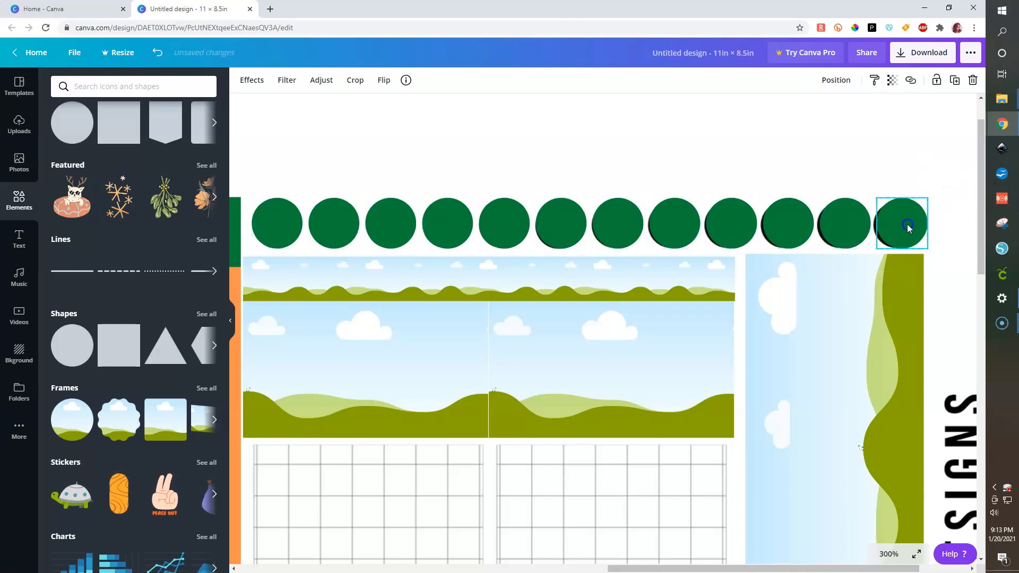
pyautogui.moveTo(906, 224)
pyautogui.mouseDown()
pyautogui.moveTo(895, 225)
pyautogui.moveTo(903, 225)
pyautogui.mouseUp()
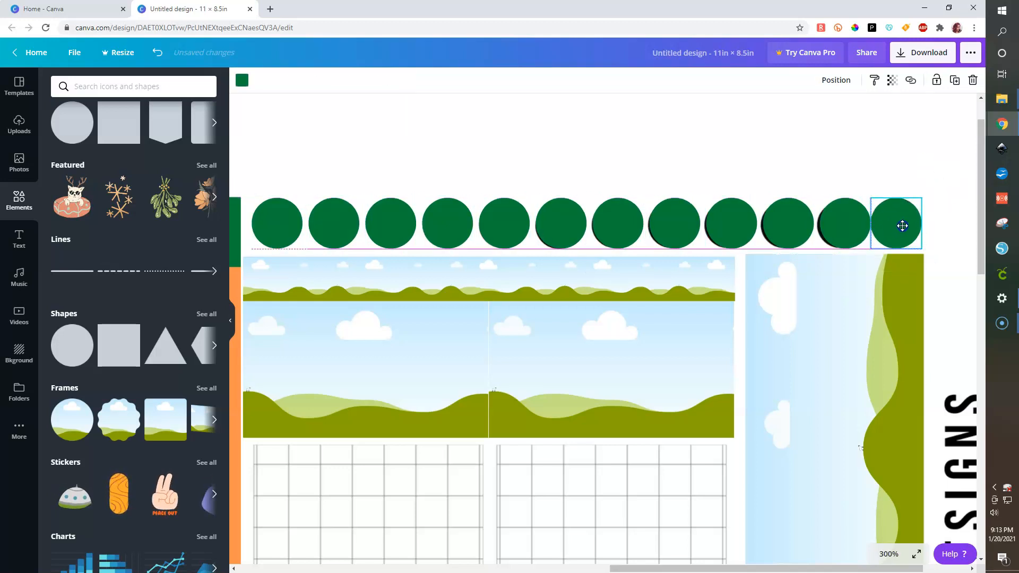
pyautogui.keyDown('shift'); pyautogui.click(848, 232); pyautogui.keyUp('shift')
pyautogui.keyDown('shift'); pyautogui.click(787, 229); pyautogui.keyUp('shift')
pyautogui.keyDown('shift'); pyautogui.click(730, 230); pyautogui.keyUp('shift')
pyautogui.keyDown('shift'); pyautogui.click(673, 229); pyautogui.keyUp('shift')
pyautogui.keyDown('shift'); pyautogui.click(616, 228); pyautogui.keyUp('shift')
pyautogui.keyDown('shift'); pyautogui.click(558, 227); pyautogui.keyUp('shift')
pyautogui.keyDown('shift'); pyautogui.click(485, 227); pyautogui.keyUp('shift')
pyautogui.keyDown('shift'); pyautogui.click(448, 226); pyautogui.keyUp('shift')
pyautogui.keyDown('shift'); pyautogui.click(389, 225); pyautogui.keyUp('shift')
pyautogui.keyDown('shift'); pyautogui.click(330, 225); pyautogui.keyUp('shift')
pyautogui.keyDown('shift'); pyautogui.click(275, 223); pyautogui.keyUp('shift')
pyautogui.click(860, 84)
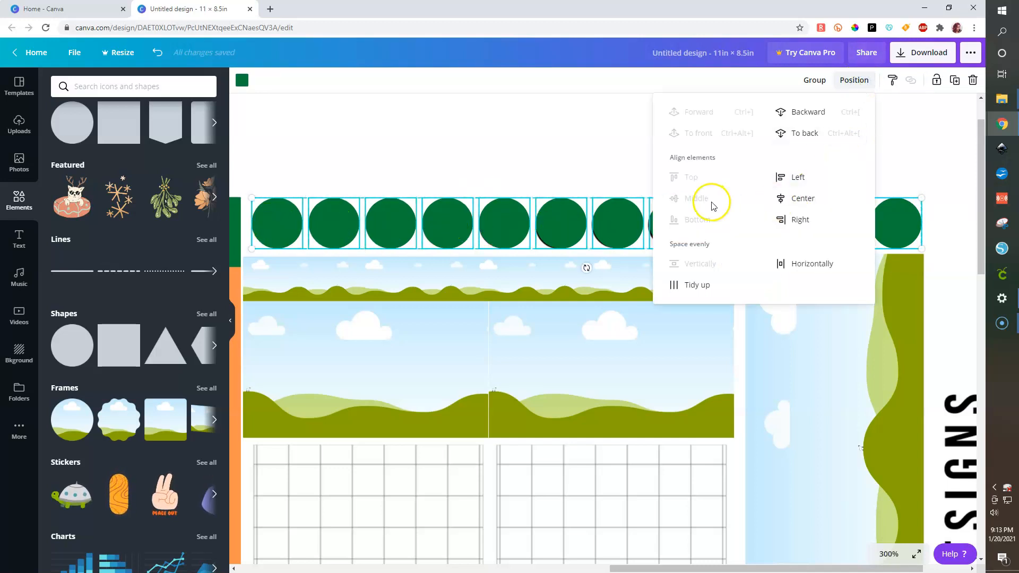
pyautogui.click(799, 263)
pyautogui.click(950, 159)
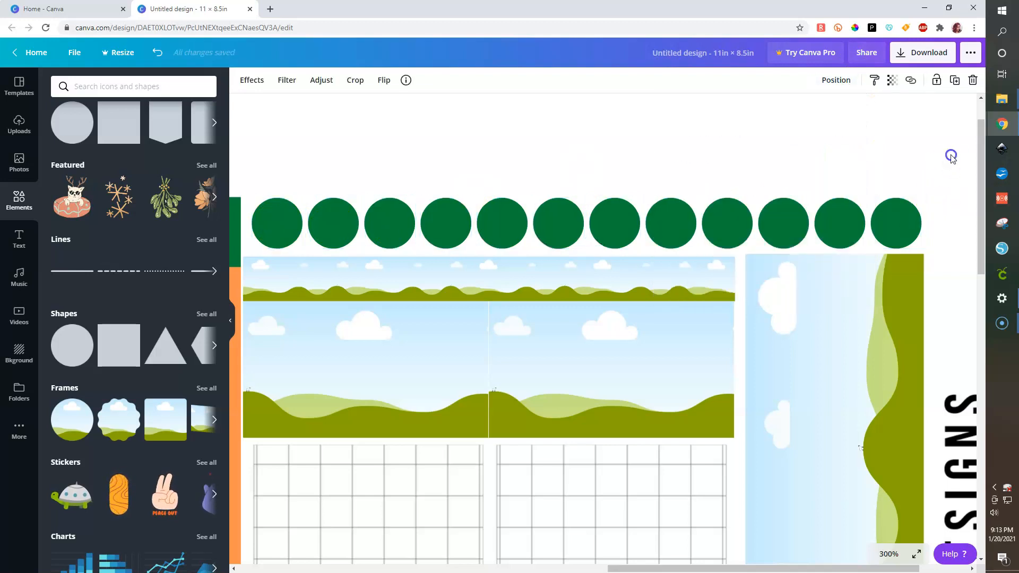
# Bring the template image to the front to check the circles against it, and return it to the back.
pyautogui.scroll(1, 909, 157)
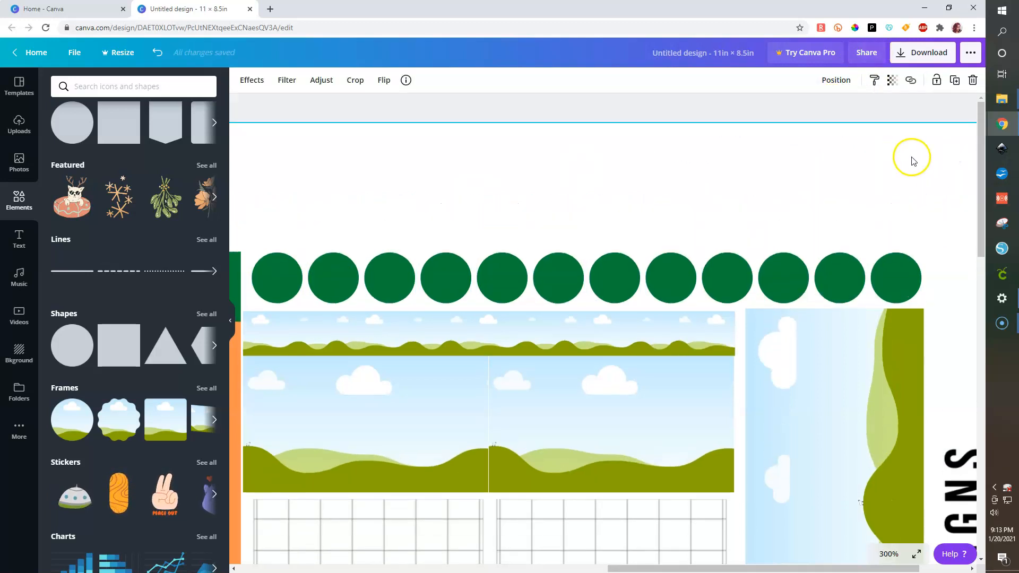
pyautogui.click(866, 112)
pyautogui.click(883, 189)
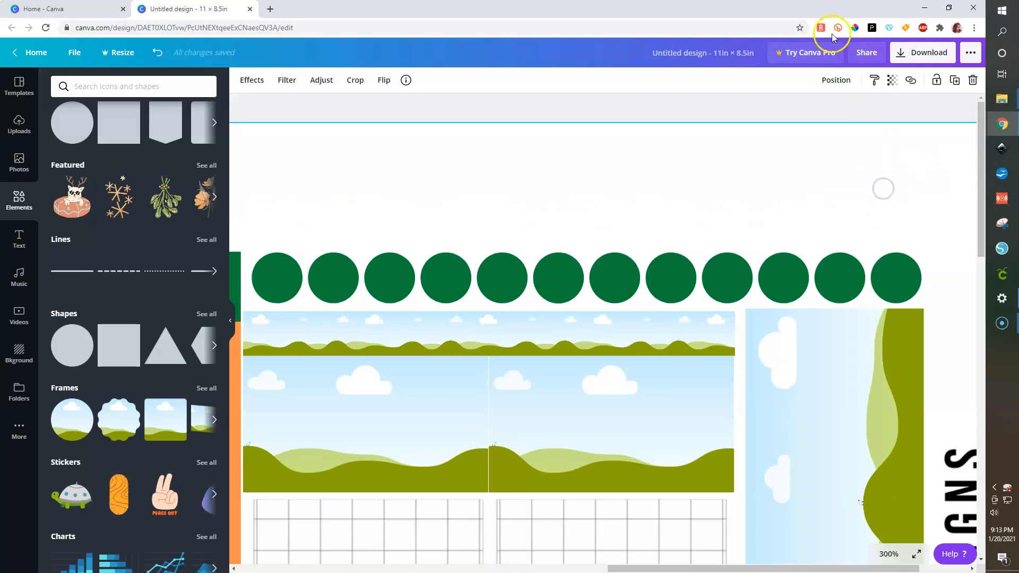
pyautogui.click(838, 84)
pyautogui.click(690, 114)
pyautogui.click(691, 133)
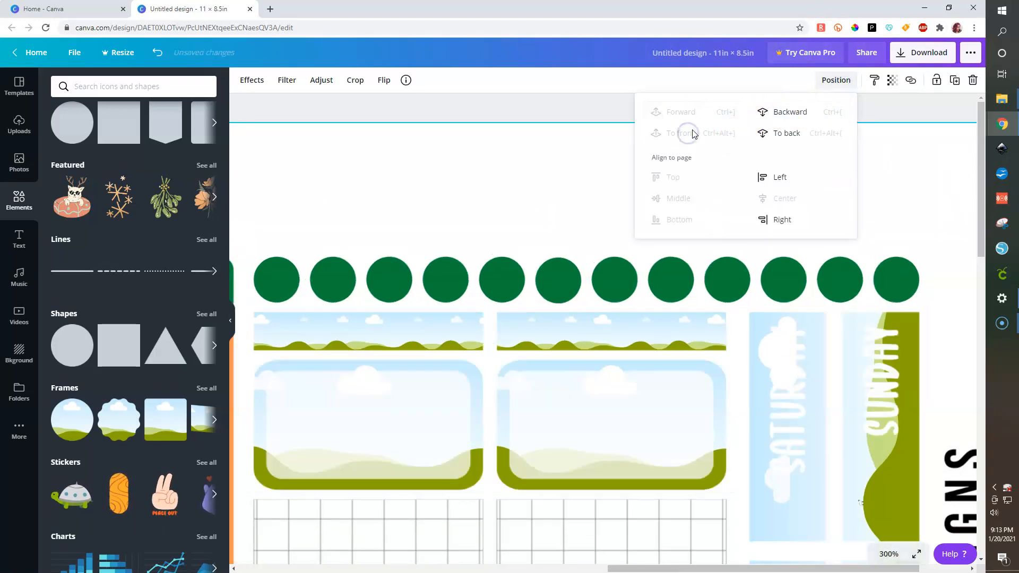
pyautogui.click(797, 132)
# Delete the black background rectangle.
pyautogui.click(956, 223)
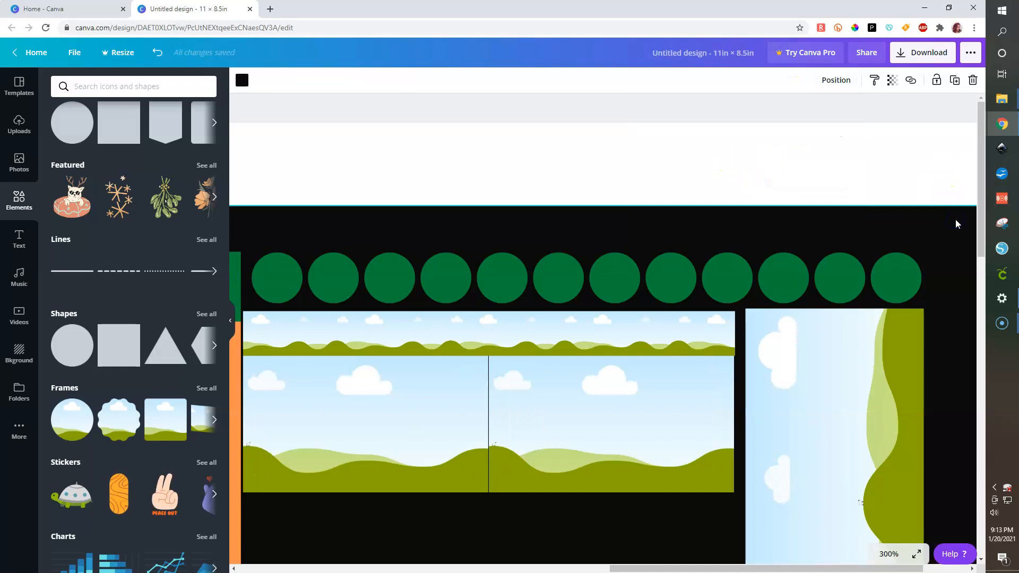
pyautogui.press('Delete')
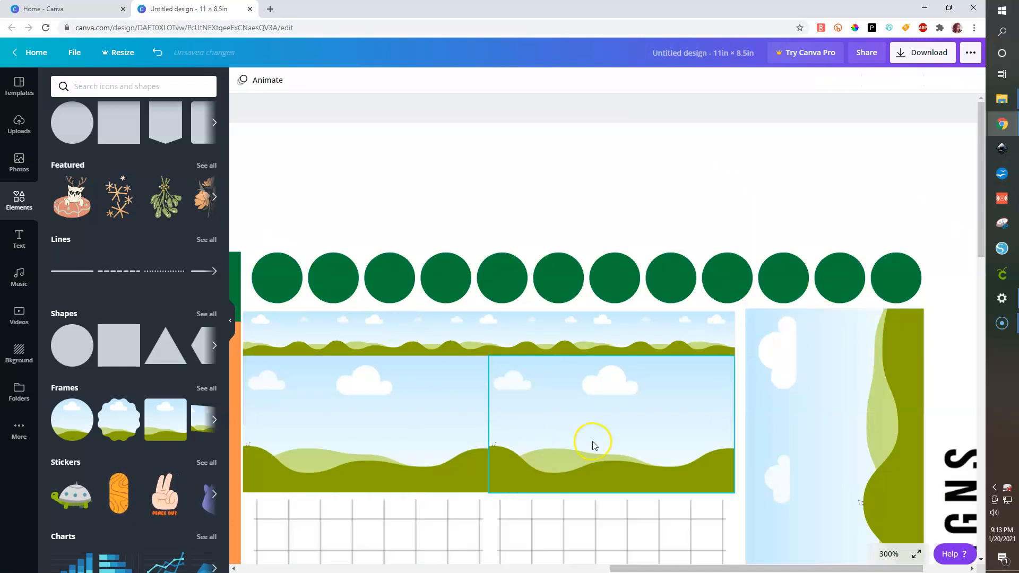
# Recolor the first four circles yellow, orange, lime and light green using the document colors.
pyautogui.click(281, 283)
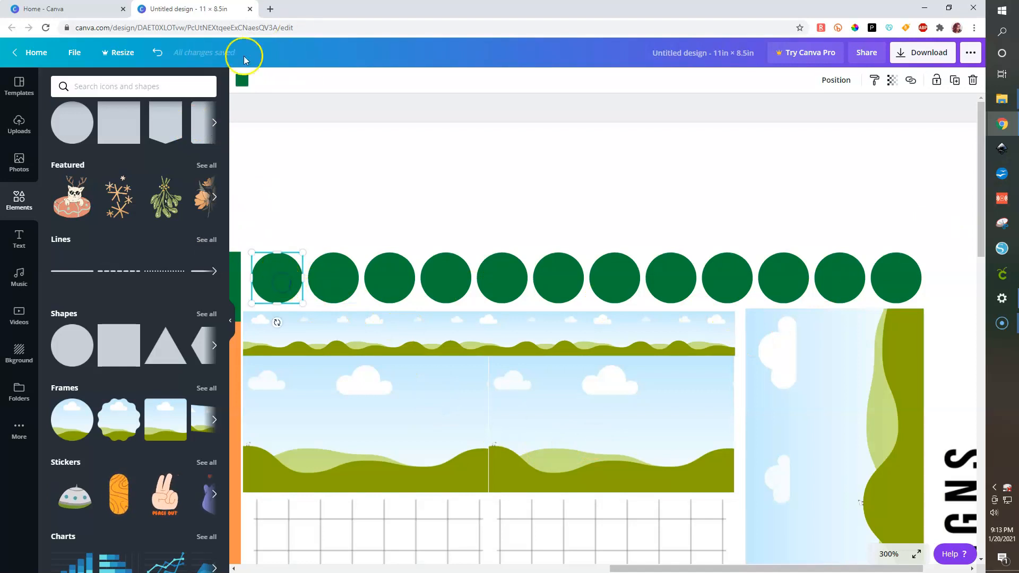
pyautogui.click(241, 80)
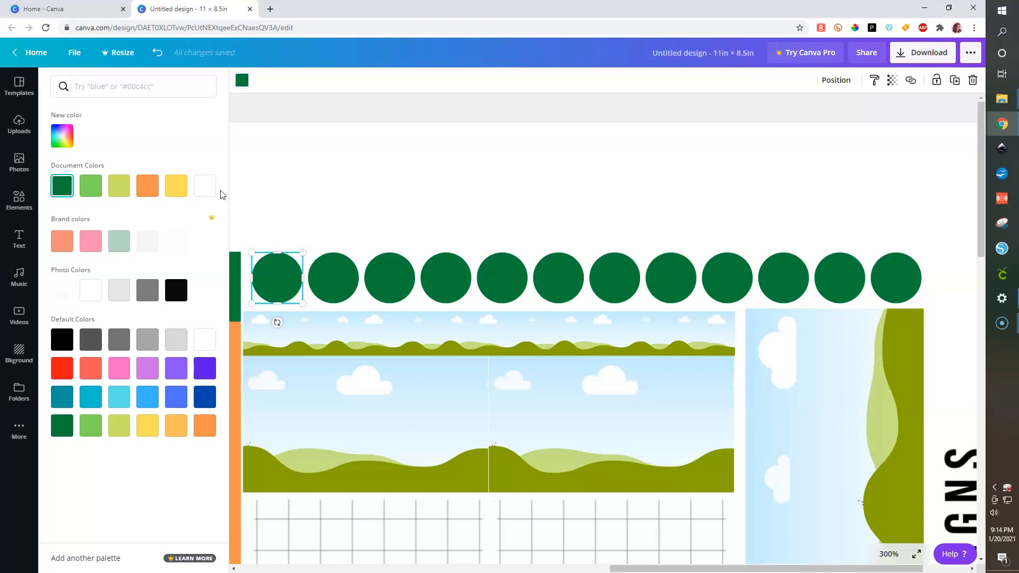
pyautogui.click(176, 185)
pyautogui.click(328, 274)
pyautogui.click(147, 185)
pyautogui.click(382, 280)
pyautogui.click(118, 185)
pyautogui.click(467, 286)
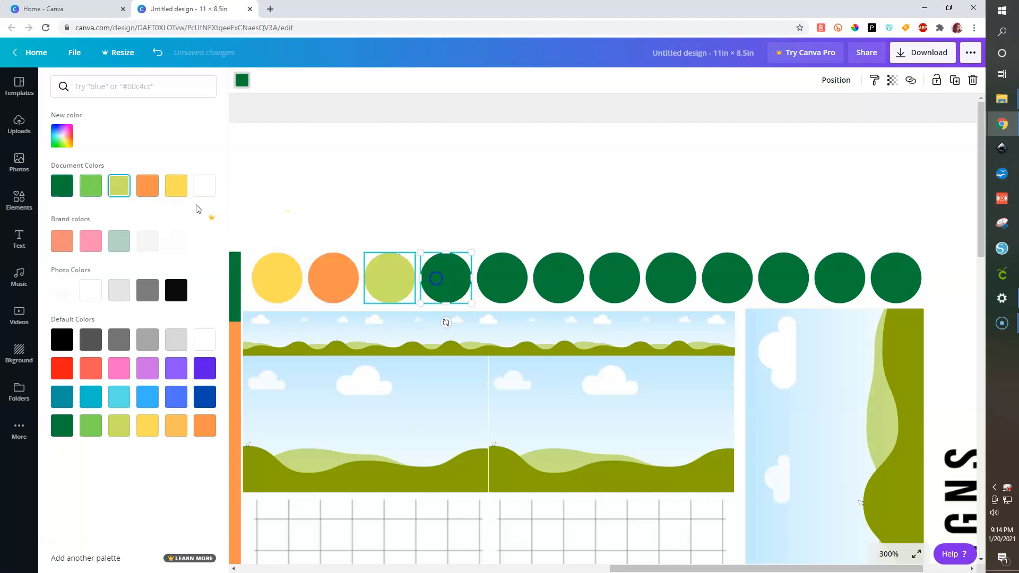
pyautogui.click(91, 185)
# Skip the dark green fifth circle and recolor circles six to nine yellow, orange, lime and light green.
pyautogui.click(563, 288)
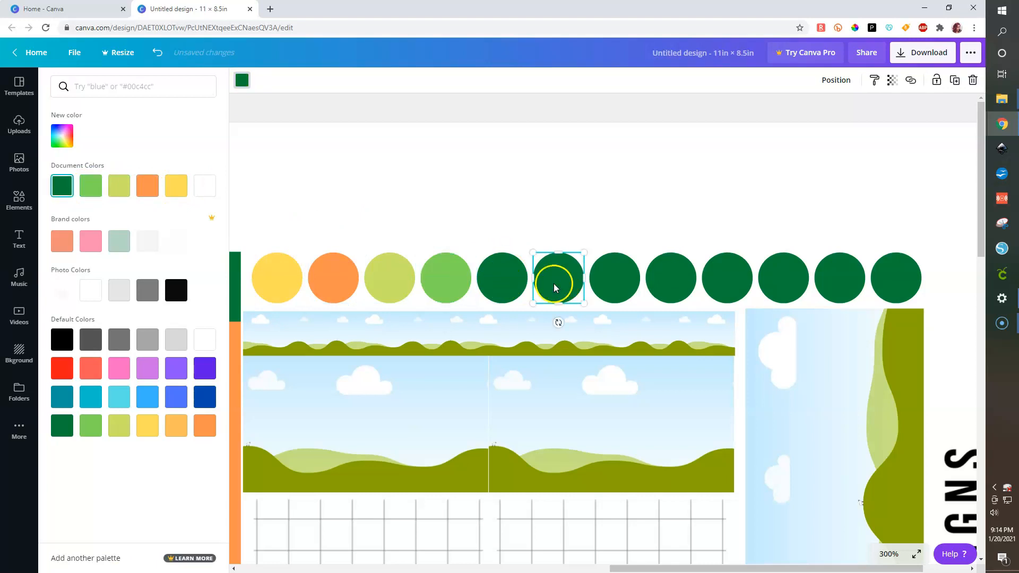
pyautogui.click(168, 184)
pyautogui.click(610, 273)
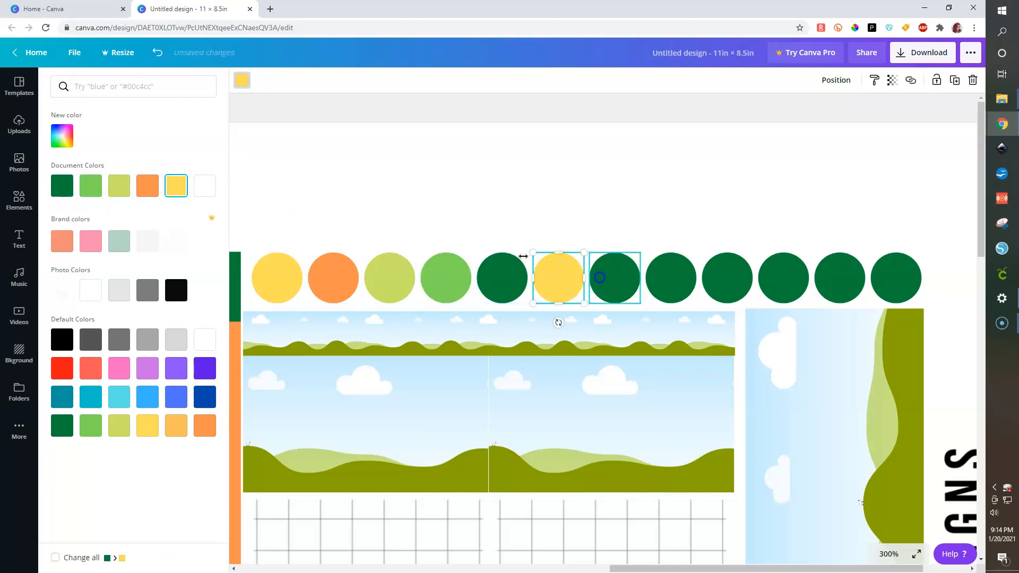
pyautogui.click(146, 187)
pyautogui.click(670, 279)
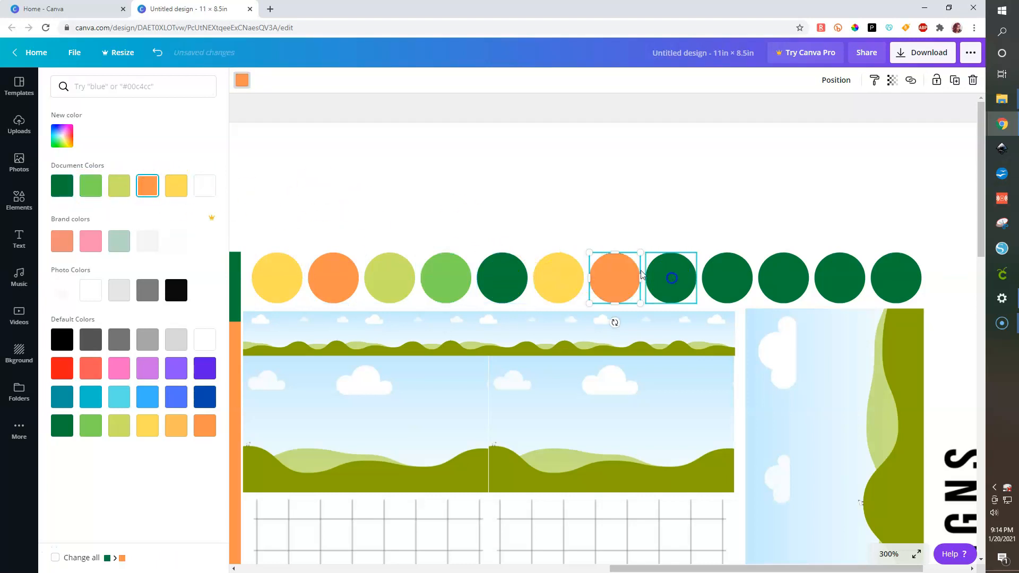
pyautogui.click(119, 186)
pyautogui.click(727, 278)
pyautogui.click(91, 185)
# Leave the tenth circle dark green and recolor the last two circles yellow and orange.
pyautogui.click(773, 265)
pyautogui.click(833, 279)
pyautogui.click(176, 186)
pyautogui.click(896, 280)
pyautogui.click(147, 186)
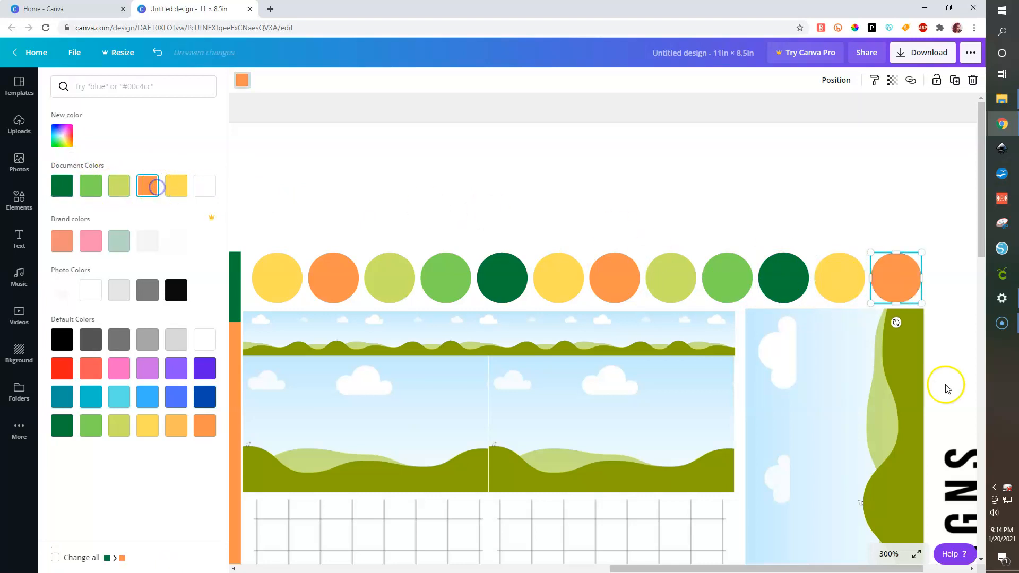
# Fit the page in the window and bring the full-page template overlay image in front of all grids and shapes.
pyautogui.click(889, 555)
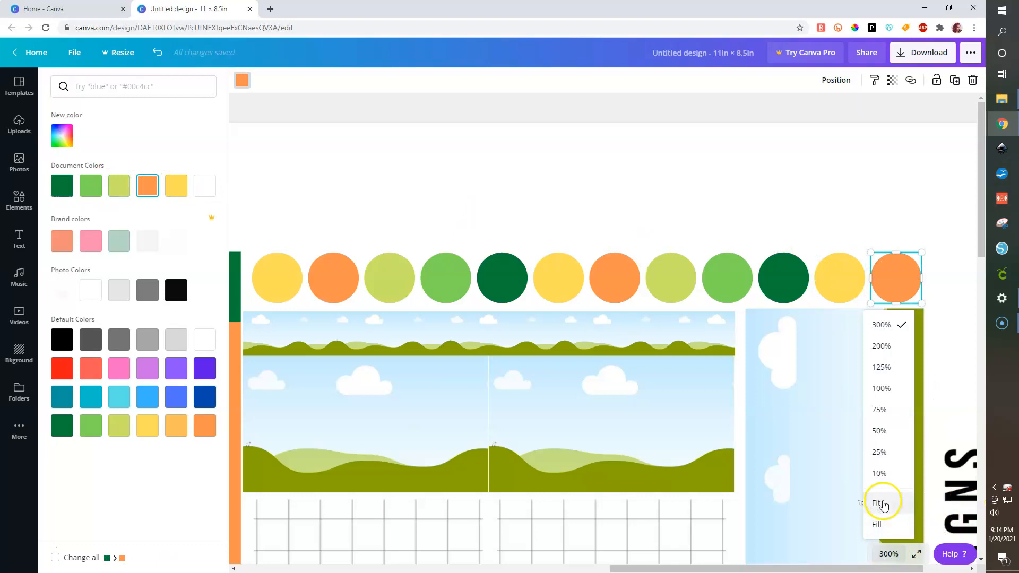
pyautogui.click(880, 504)
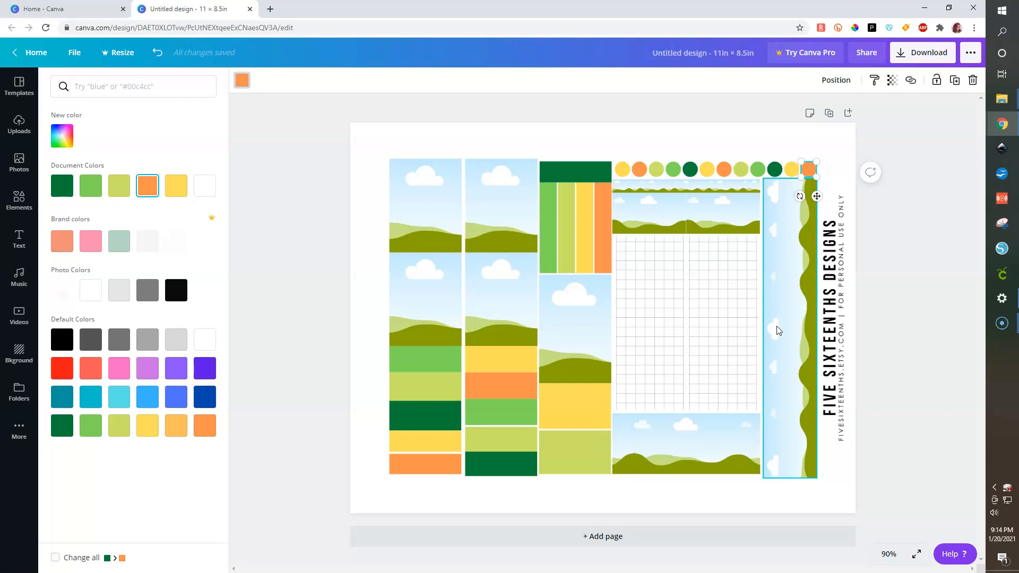
pyautogui.click(836, 129)
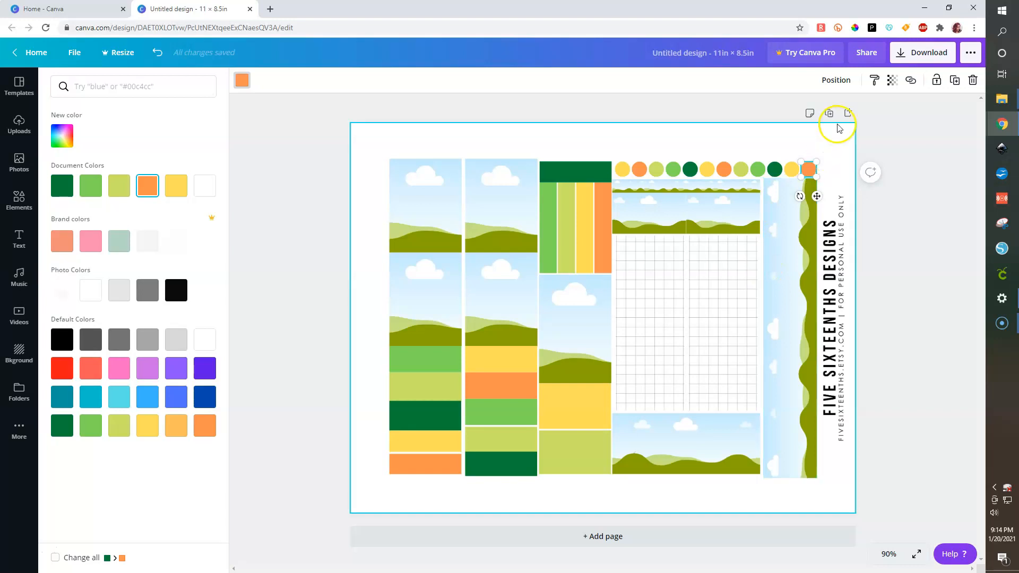
pyautogui.click(836, 80)
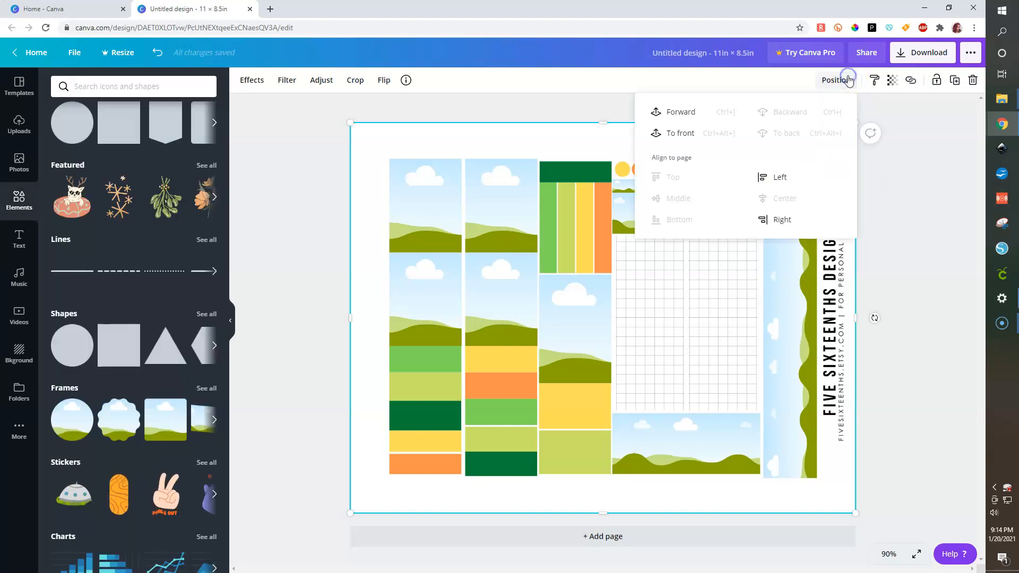
pyautogui.click(677, 132)
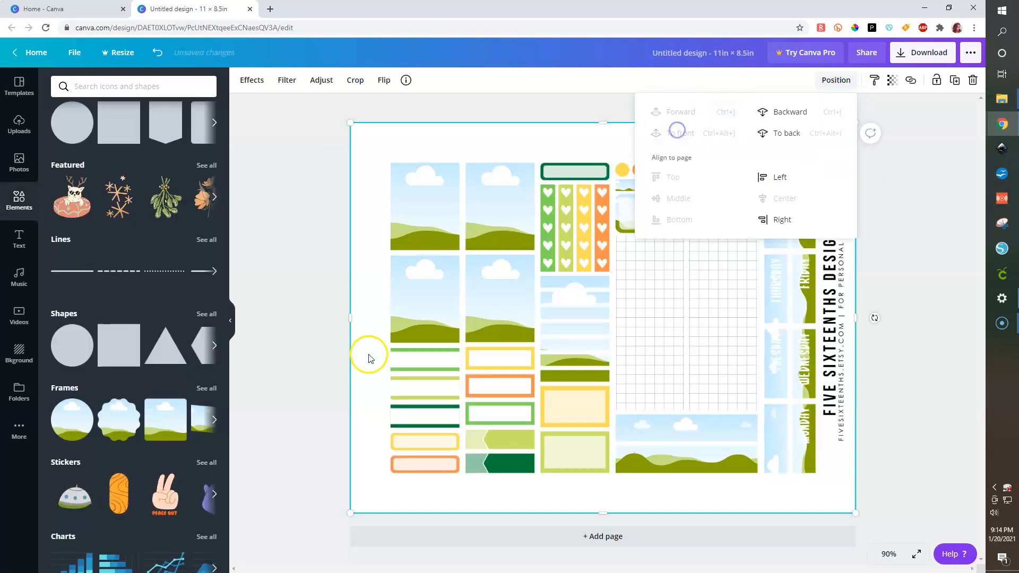
pyautogui.click(283, 318)
# Rename the design as PP Weeks Sticker Template.
pyautogui.click(690, 57)
pyautogui.write('PP Weeks')
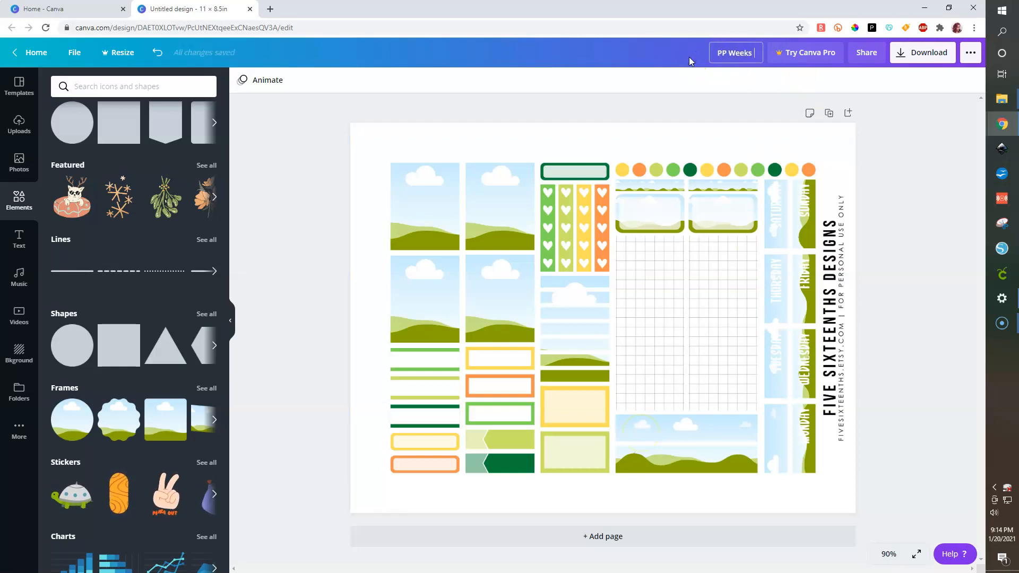
pyautogui.write(' ASt')
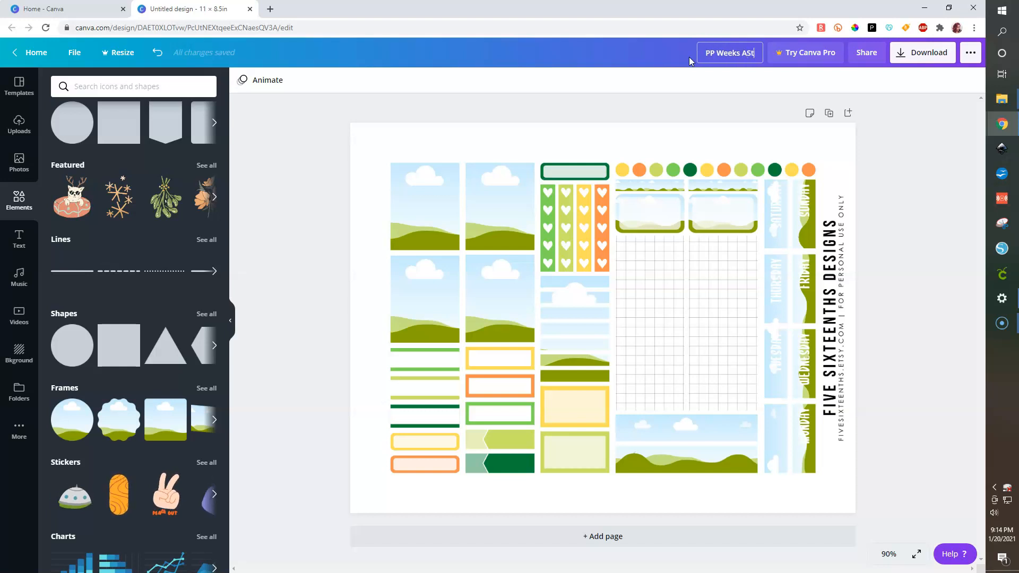
pyautogui.write('icker Themplat')
pyautogui.press('BackSpace')
pyautogui.press('BackSpace')
pyautogui.press('BackSpace')
pyautogui.press('BackSpace')
pyautogui.press('BackSpace')
pyautogui.press('BackSpace')
pyautogui.press('BackSpace')
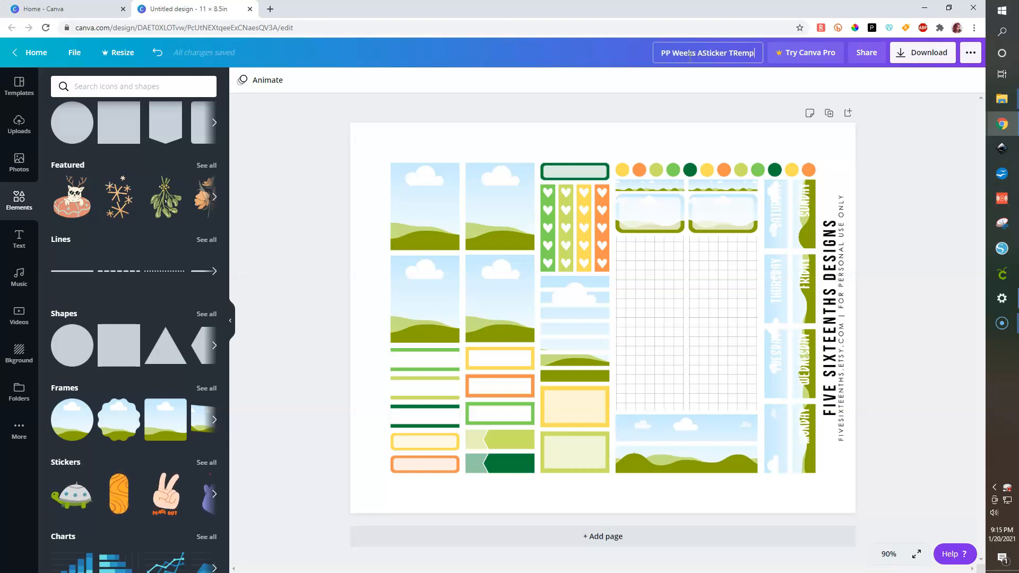
pyautogui.write('empl')
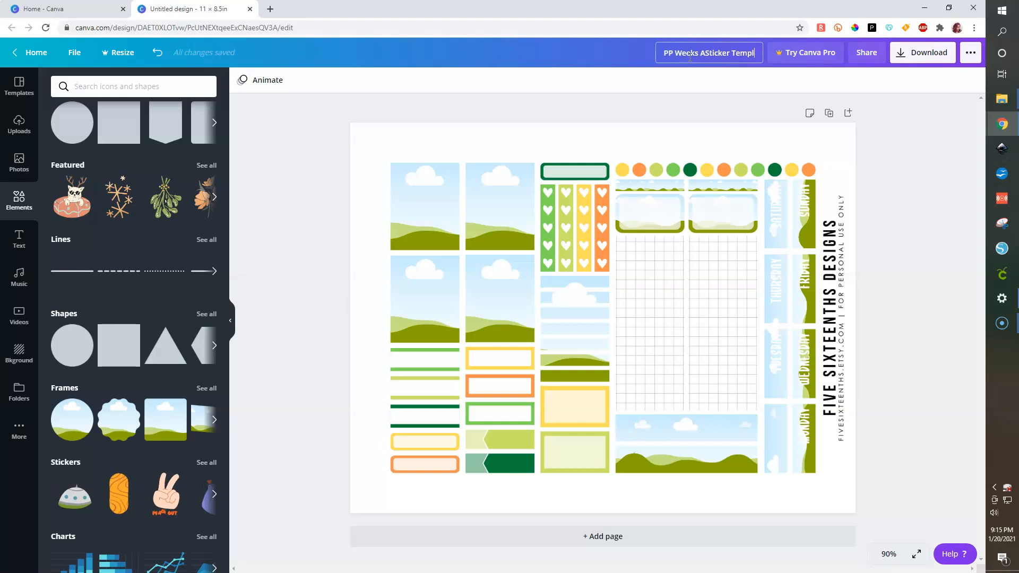
pyautogui.write('ate')
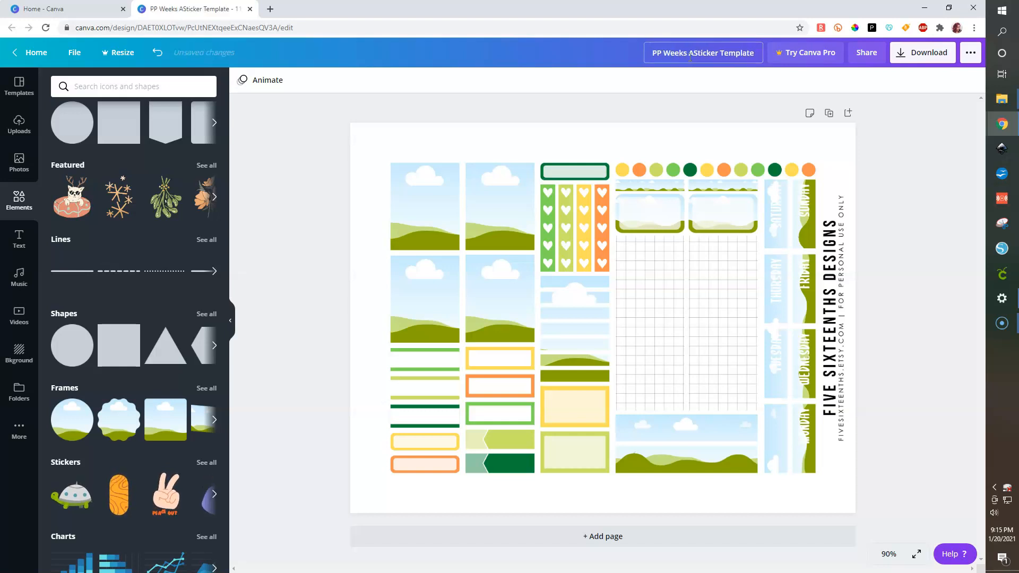
pyautogui.click(695, 50)
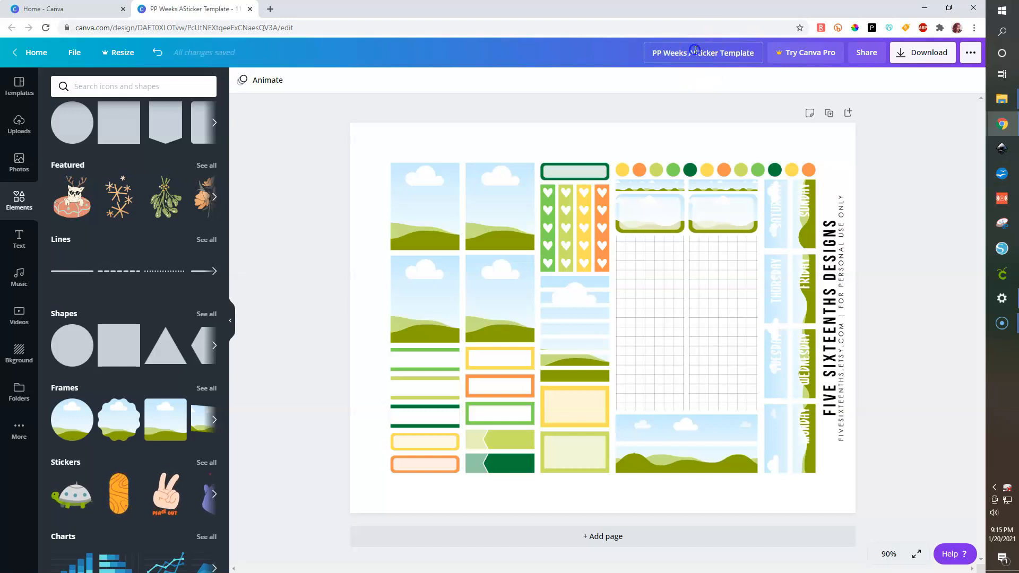
pyautogui.press('BackSpace')
pyautogui.click(707, 96)
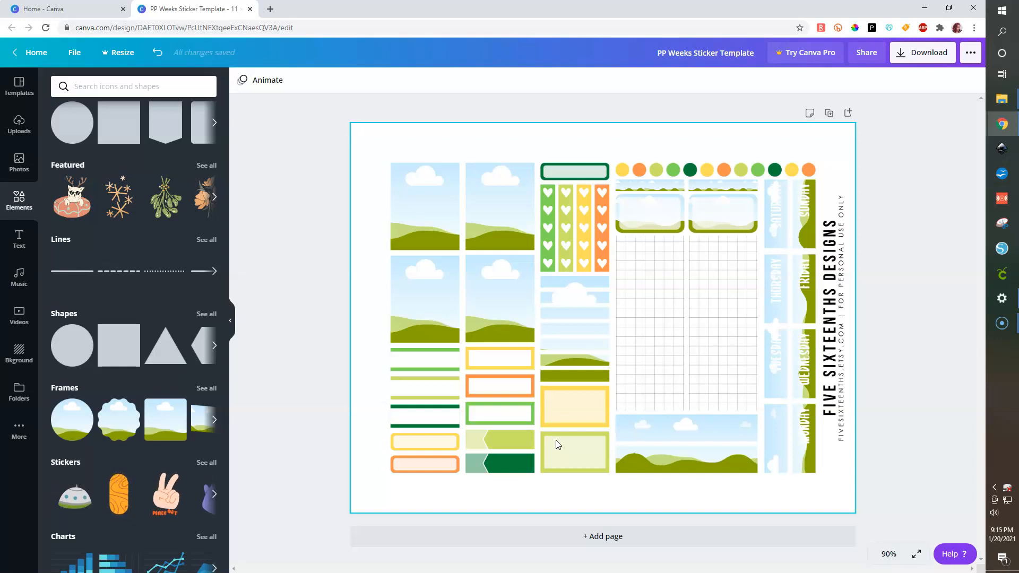
# Look through the uploaded images, and show more photos by the photographer of the trending dog photo in the photo library.
pyautogui.click(556, 456)
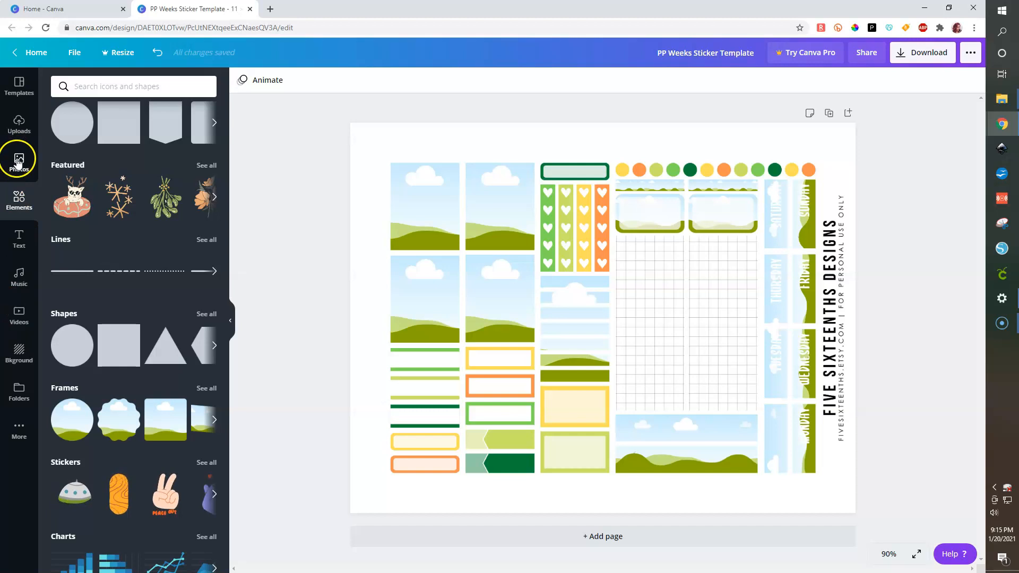
pyautogui.click(18, 127)
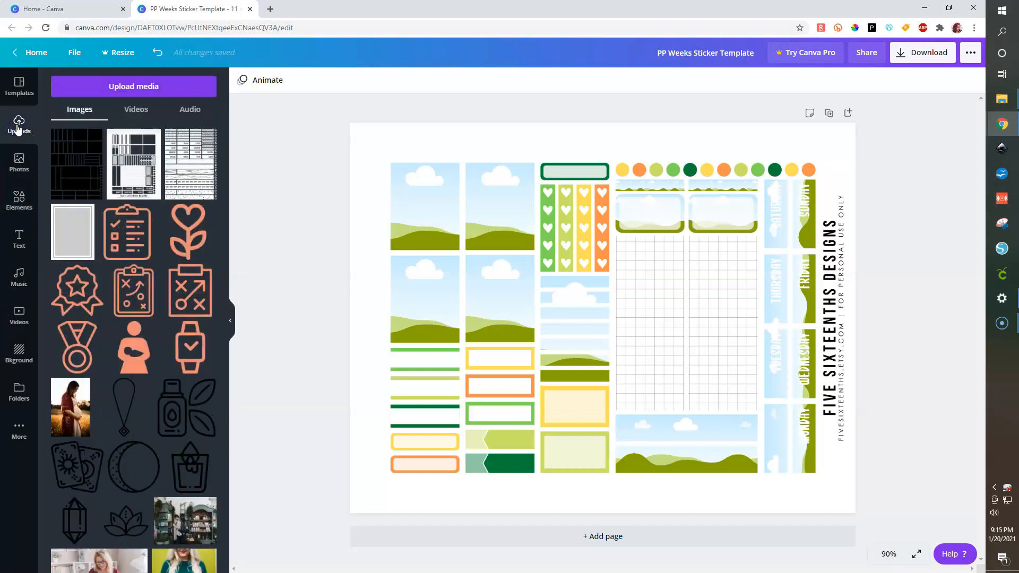
pyautogui.scroll(-2, 148, 423)
pyautogui.scroll(-5, 149, 423)
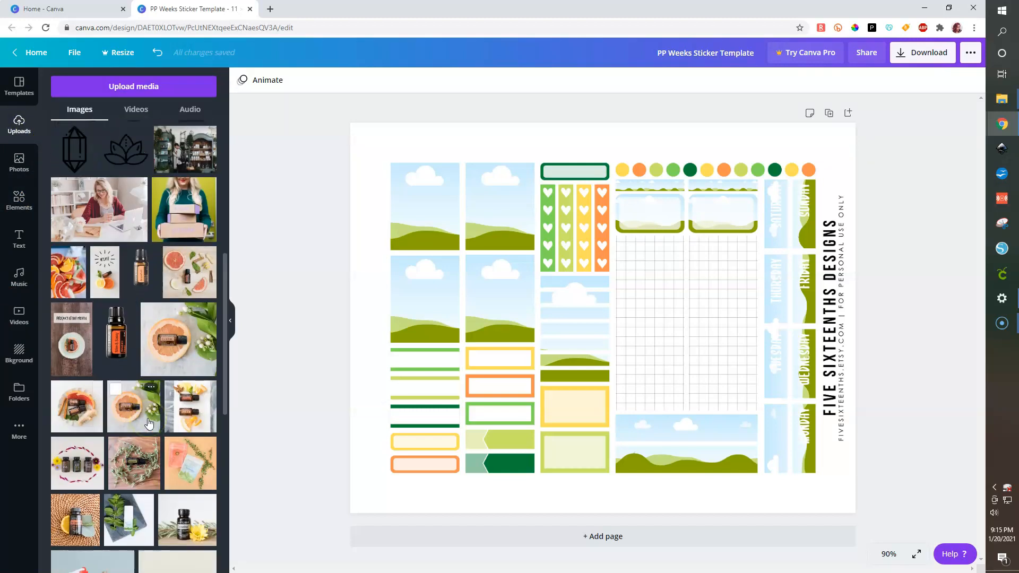
pyautogui.scroll(6, 148, 423)
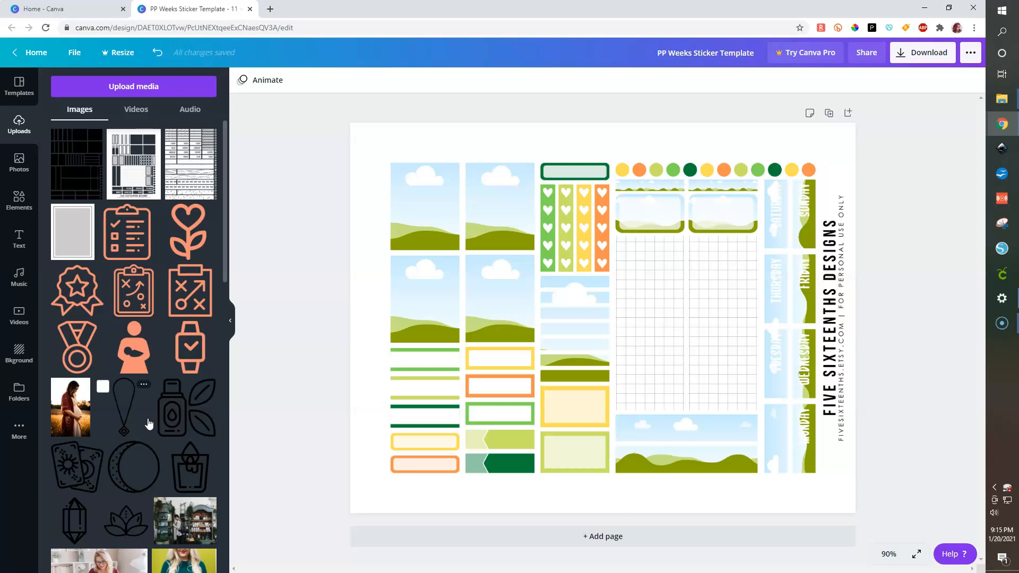
pyautogui.click(13, 166)
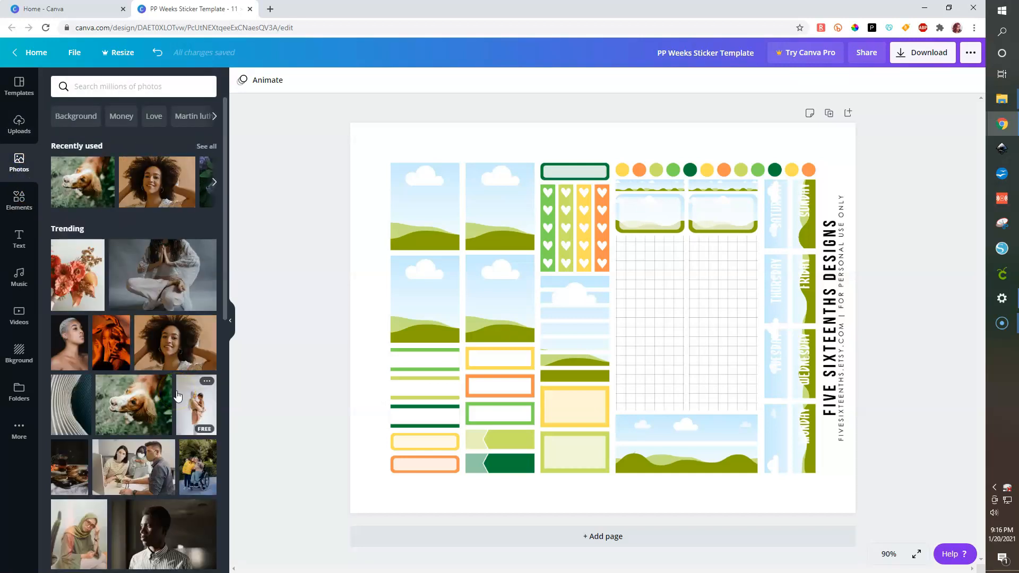
pyautogui.click(162, 380)
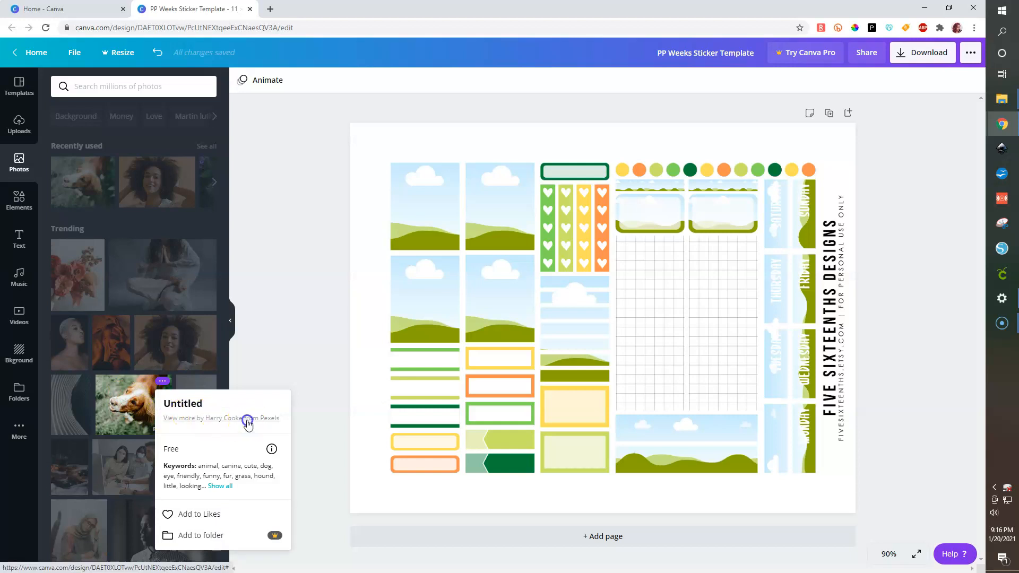
pyautogui.click(247, 420)
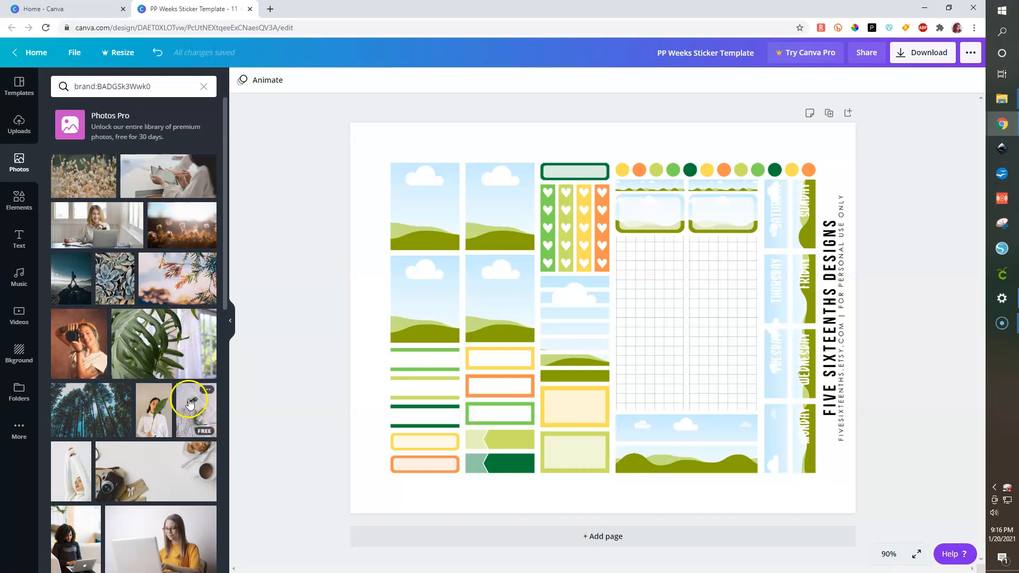
# Undo the sunglasses photo placed over the template overlay, and send the overlay image behind all grids and shapes.
pyautogui.moveTo(189, 404); pyautogui.dragTo(474, 276)
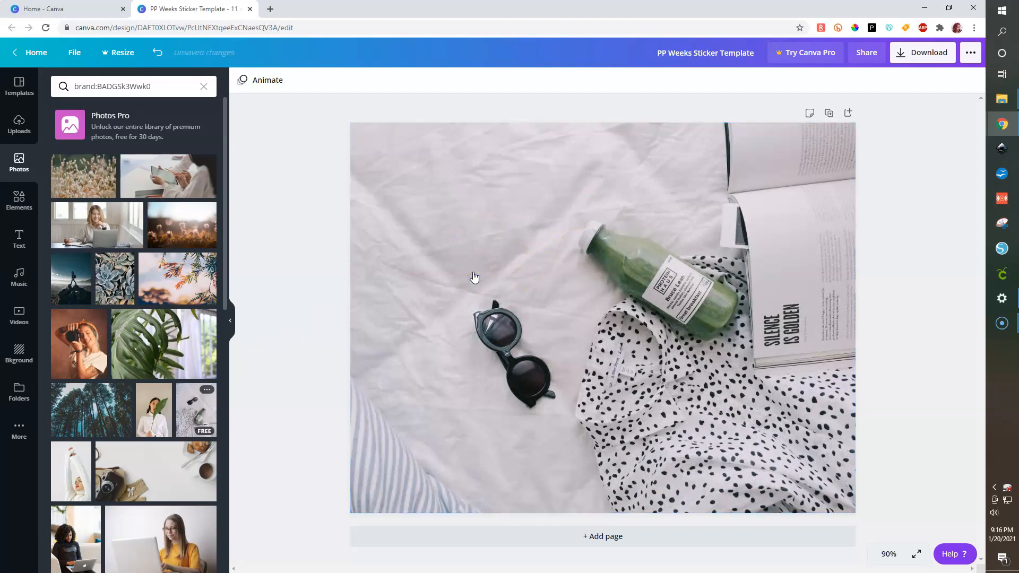
pyautogui.hotkey('ctrl', 'z')
pyautogui.click(527, 244)
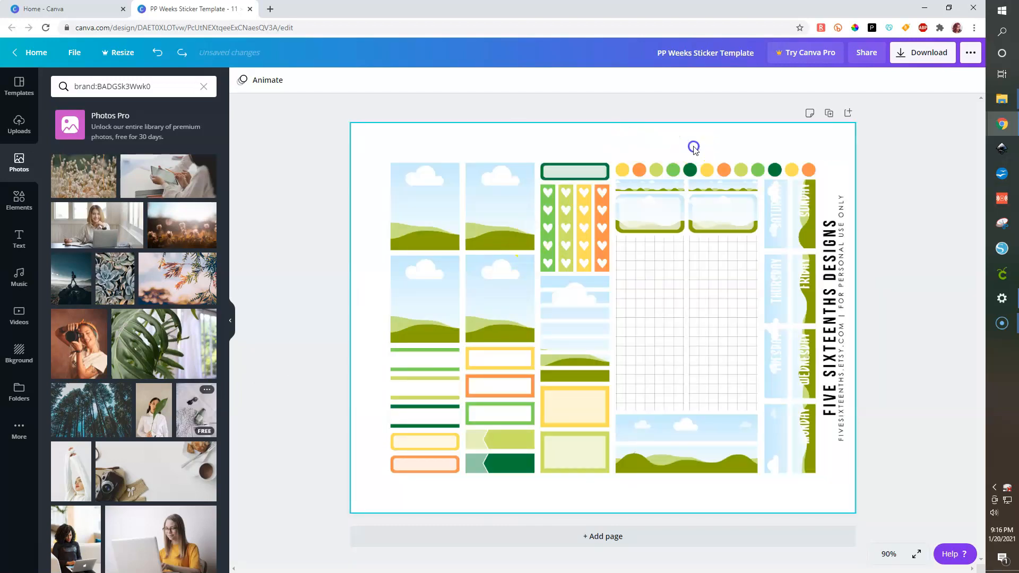
pyautogui.click(835, 79)
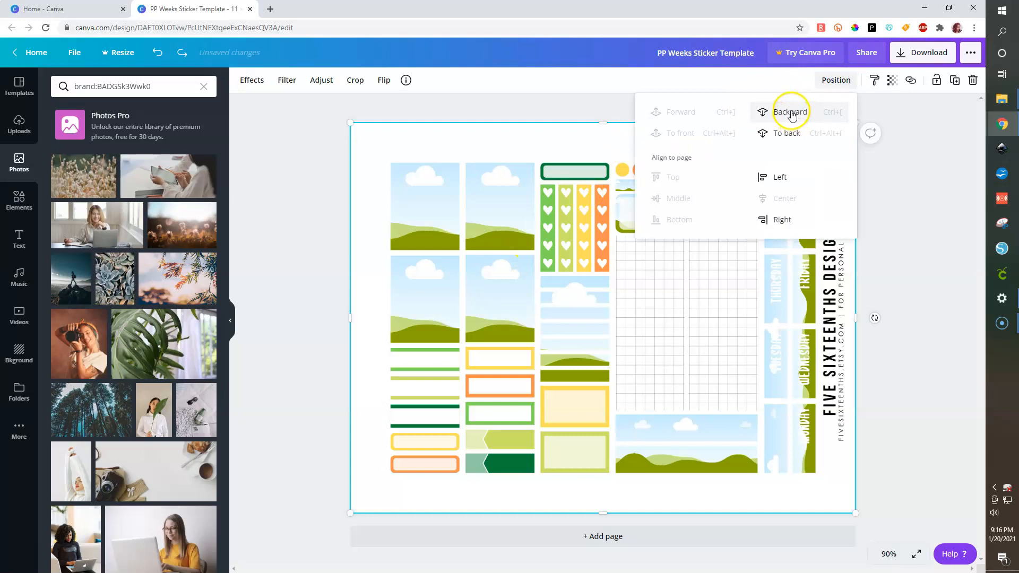
pyautogui.click(792, 133)
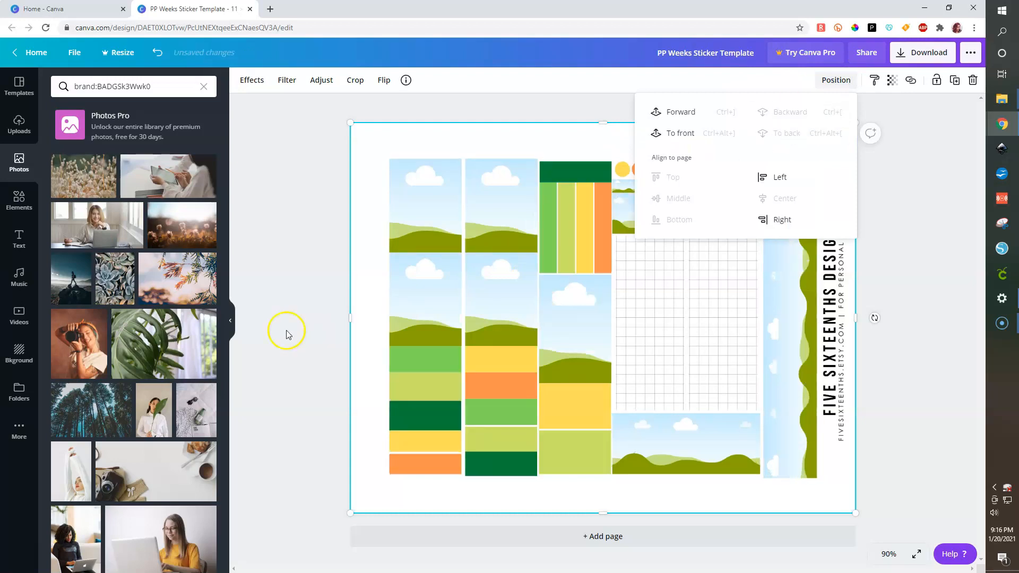
pyautogui.click(294, 300)
# Fill the second column's lower grid with the sunglasses photo and the first column's upper grid with the monstera photo, repositioning the monstera crop.
pyautogui.moveTo(241, 373); pyautogui.dragTo(498, 310)
pyautogui.moveTo(162, 348); pyautogui.dragTo(428, 231)
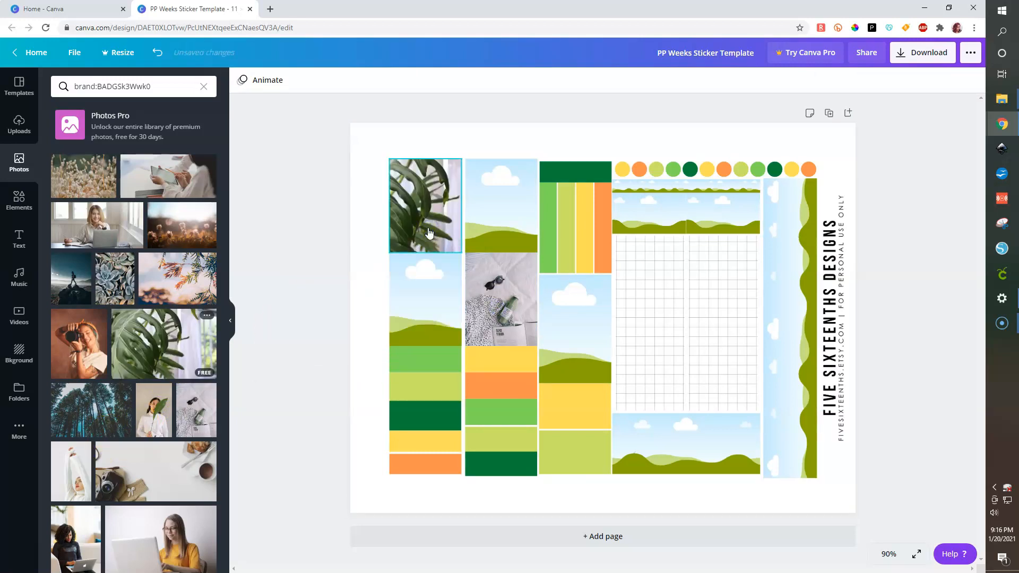
pyautogui.doubleClick(425, 189)
pyautogui.moveTo(425, 191); pyautogui.dragTo(376, 199)
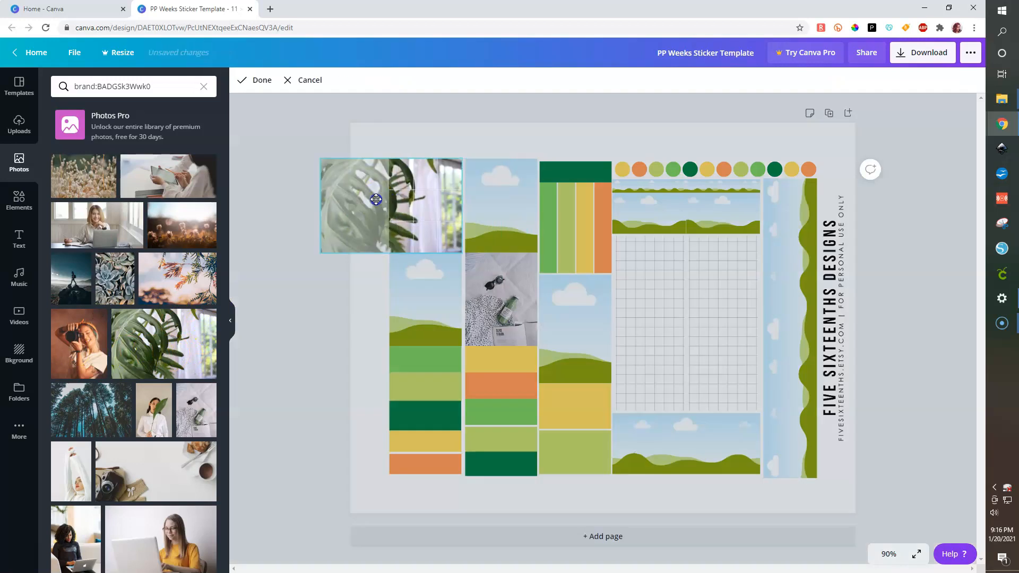
pyautogui.moveTo(519, 128); pyautogui.dragTo(441, 197)
pyautogui.moveTo(331, 220); pyautogui.dragTo(375, 220)
pyautogui.click(290, 297)
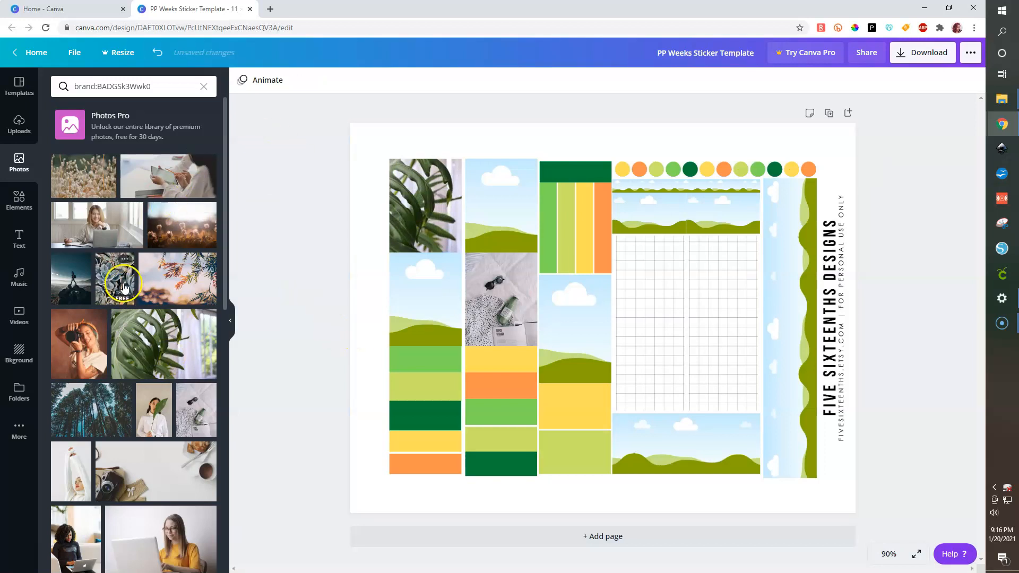
# Fill the third column's grid with the succulent photo and the second column's upper grid with the woman-with-leaves photo, adjusting her photo's crop.
pyautogui.moveTo(118, 283); pyautogui.dragTo(574, 342)
pyautogui.click(410, 399)
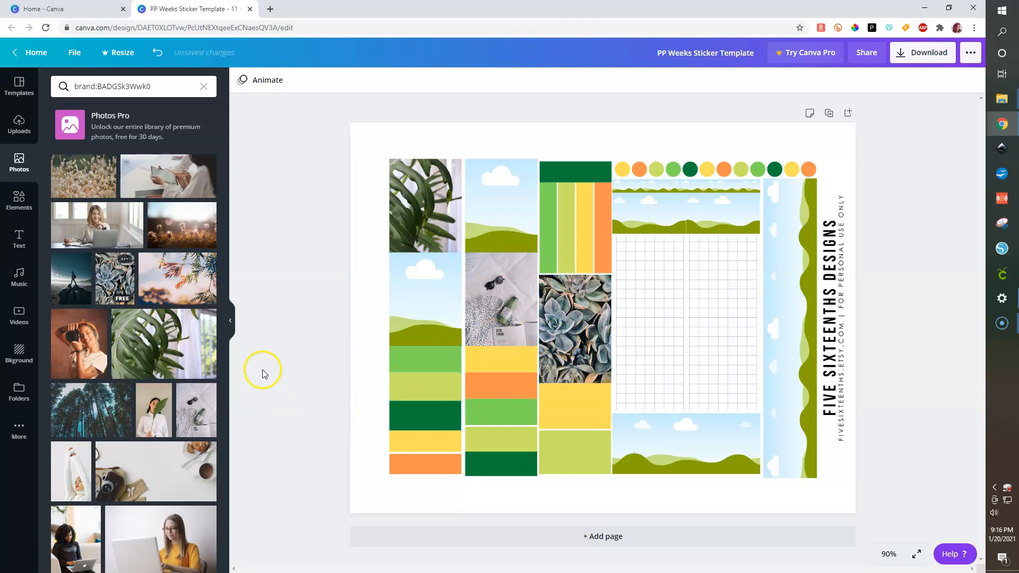
pyautogui.scroll(-5, 166, 313)
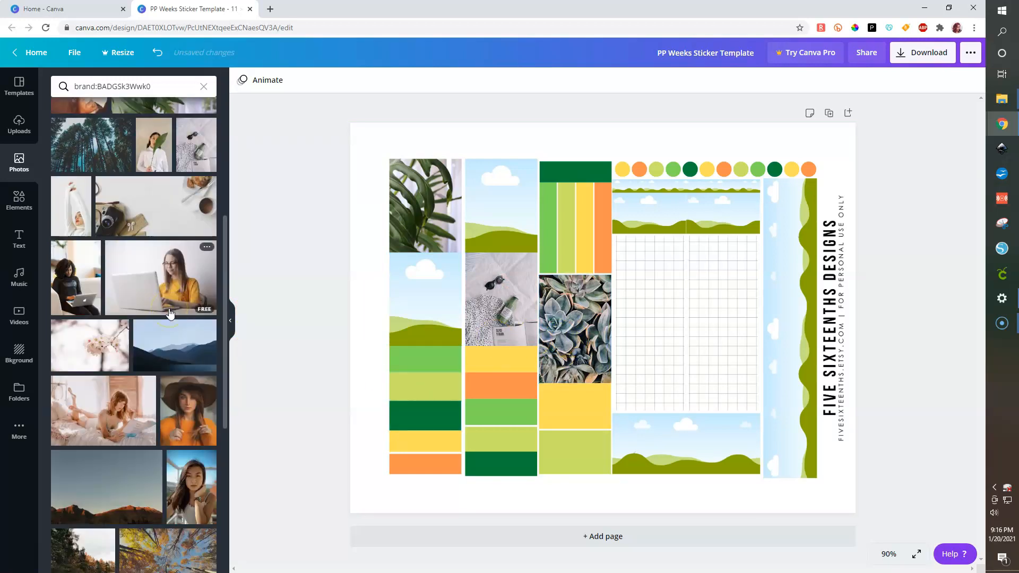
pyautogui.scroll(-8, 170, 313)
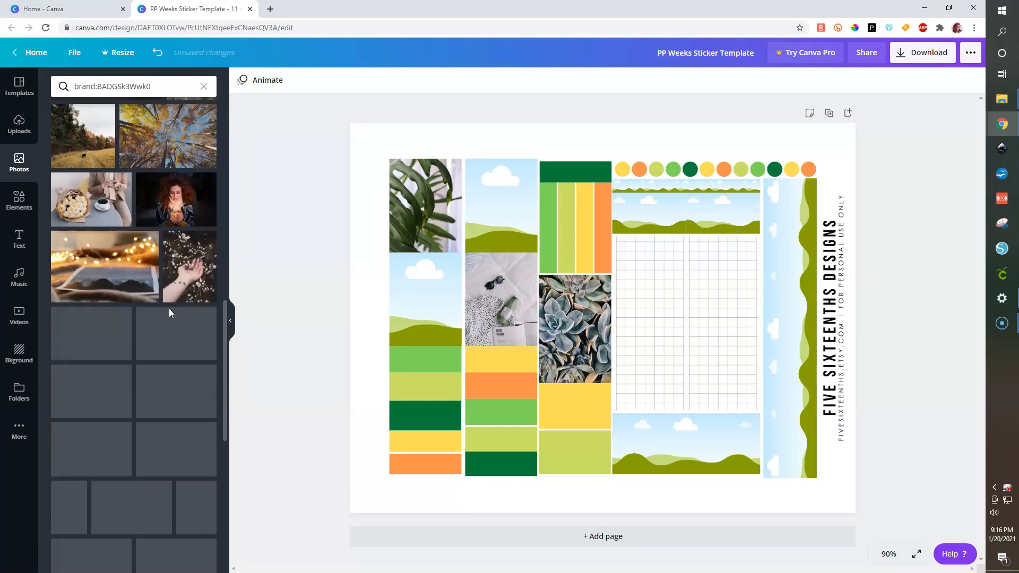
pyautogui.scroll(-8, 169, 311)
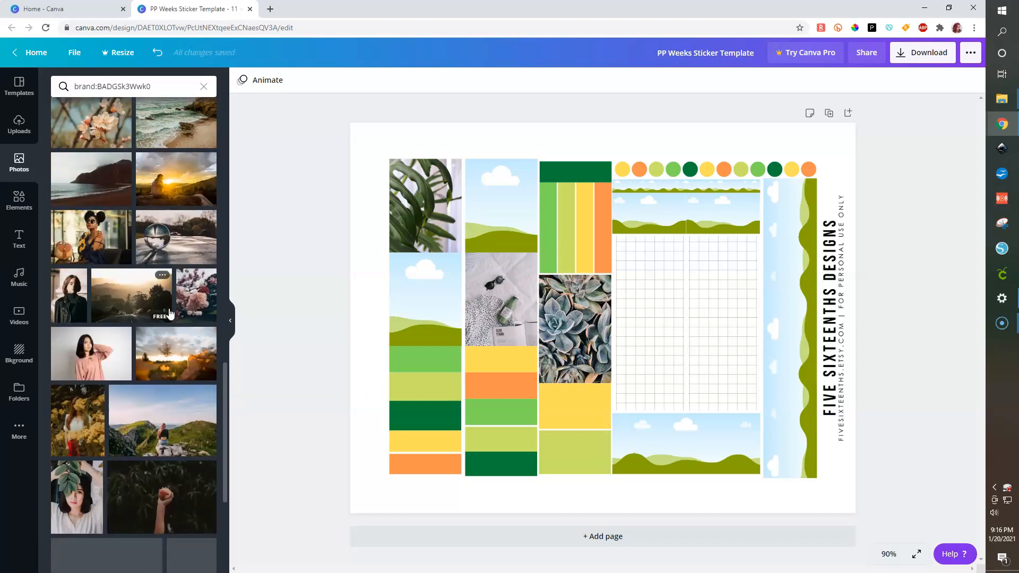
pyautogui.scroll(-2, 169, 313)
pyautogui.moveTo(80, 398); pyautogui.dragTo(499, 226)
pyautogui.doubleClick(500, 222)
pyautogui.moveTo(536, 258); pyautogui.dragTo(506, 222)
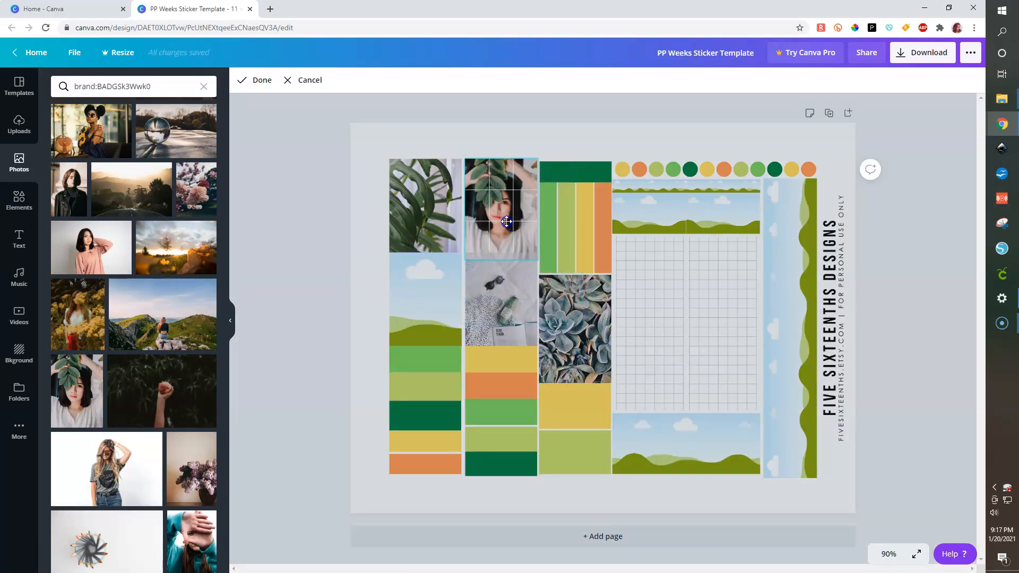
pyautogui.click(314, 329)
# Fill the first column's lower grid with the orange-potted plant photo, resizing and repositioning it so the whole plant sits centred in the grid.
pyautogui.scroll(-4, 143, 401)
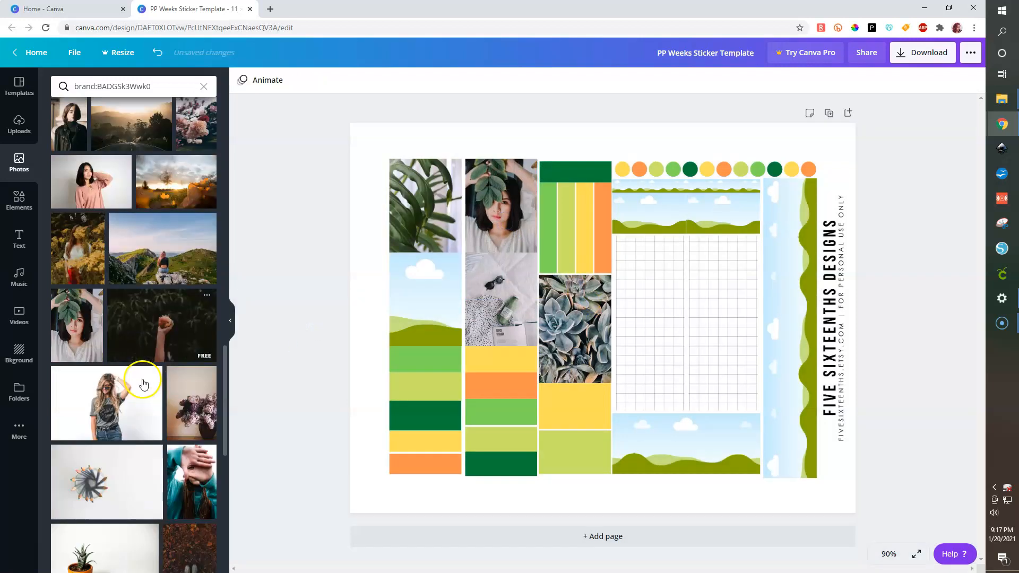
pyautogui.moveTo(120, 417); pyautogui.dragTo(439, 325)
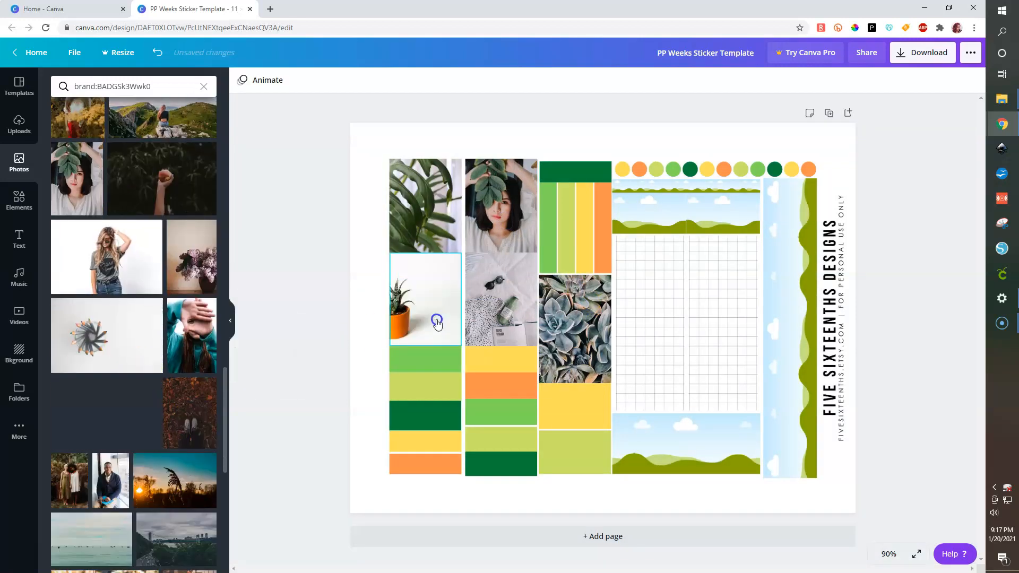
pyautogui.doubleClick(438, 324)
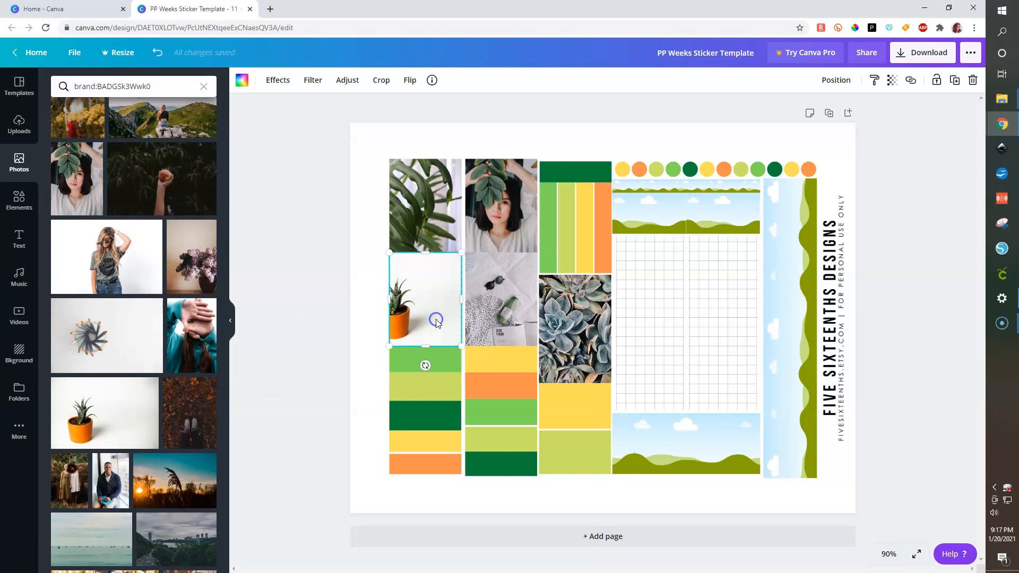
pyautogui.moveTo(435, 319); pyautogui.dragTo(455, 319)
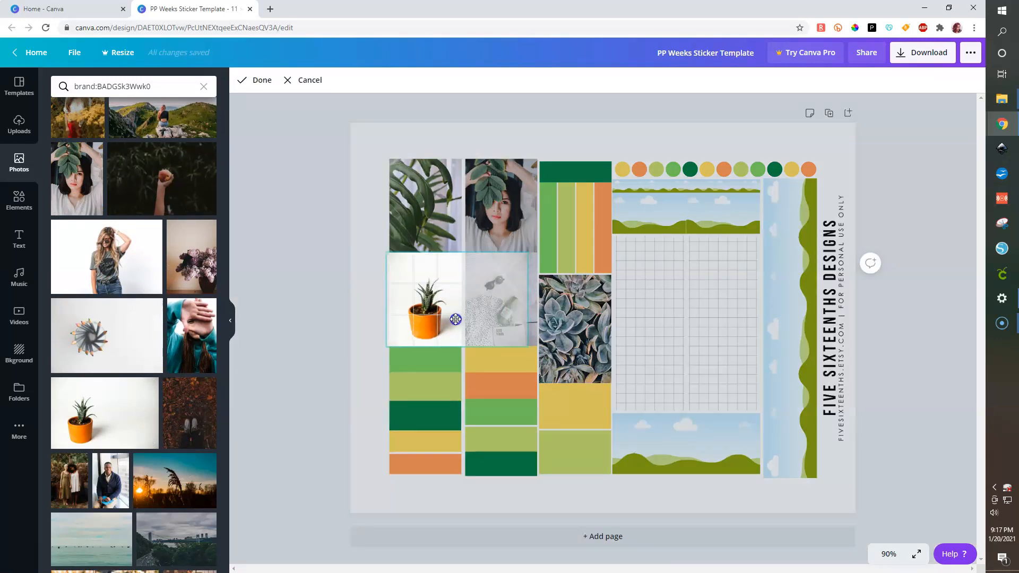
pyautogui.moveTo(527, 344); pyautogui.dragTo(639, 448)
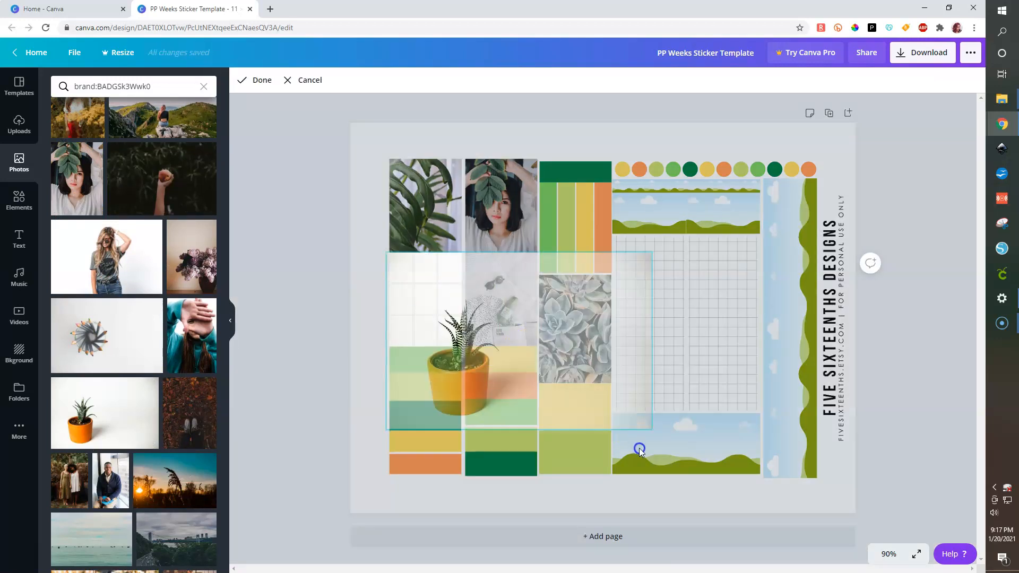
pyautogui.moveTo(427, 329); pyautogui.dragTo(412, 290)
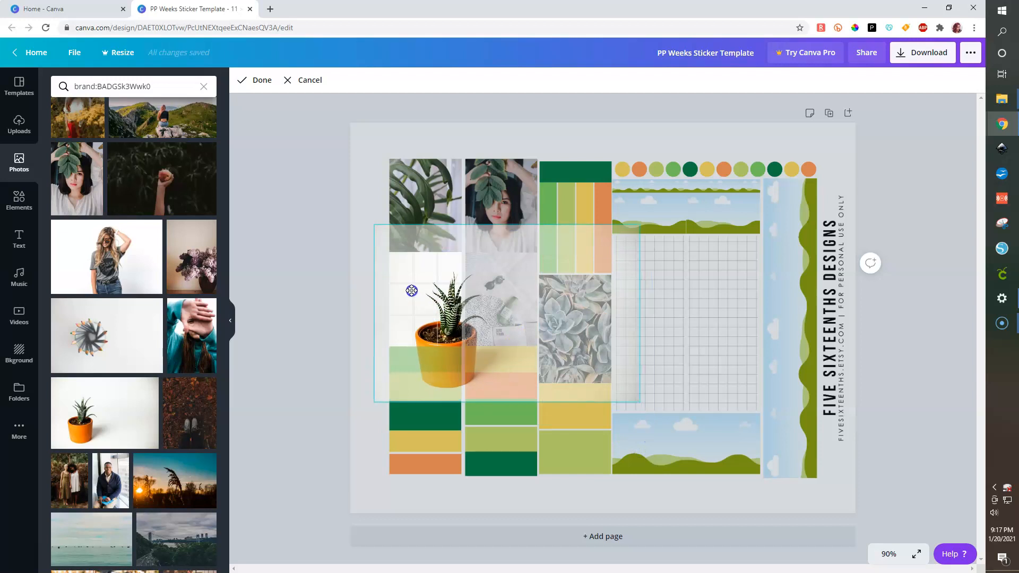
pyautogui.moveTo(631, 399); pyautogui.dragTo(556, 347)
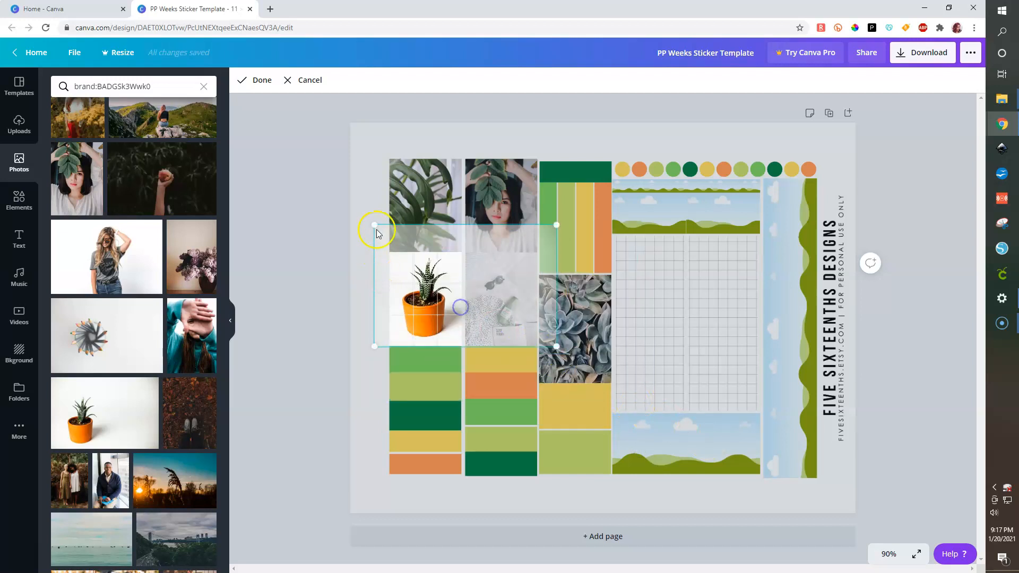
pyautogui.moveTo(374, 225); pyautogui.dragTo(497, 311)
pyautogui.click(364, 382)
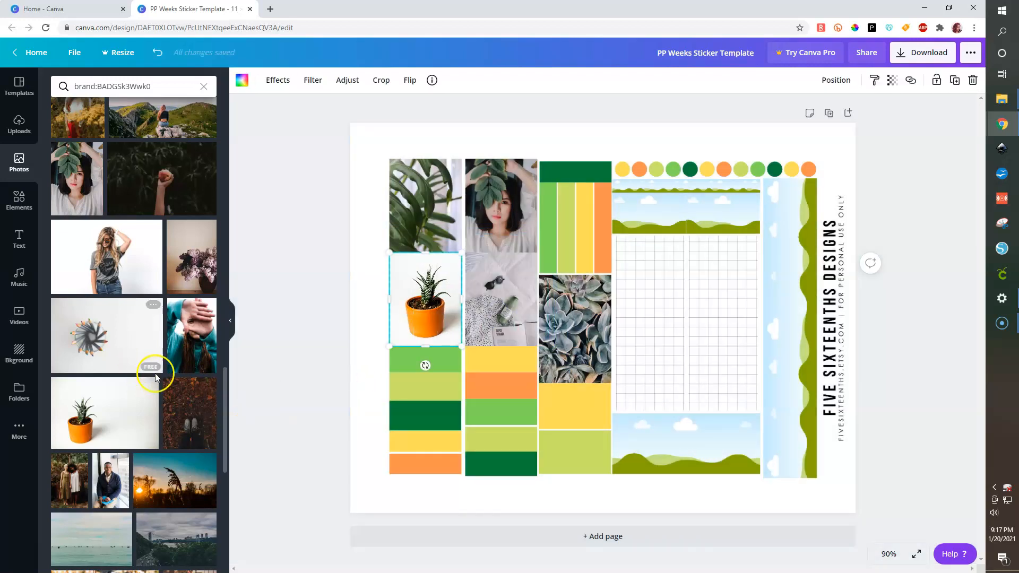
# Fill the tall vertical grid beside the branding text with the dewy leaf photo and enlarge its crop around the water drops.
pyautogui.scroll(-4, 160, 382)
pyautogui.scroll(-4, 178, 444)
pyautogui.scroll(6, 178, 444)
pyautogui.scroll(-5, 178, 443)
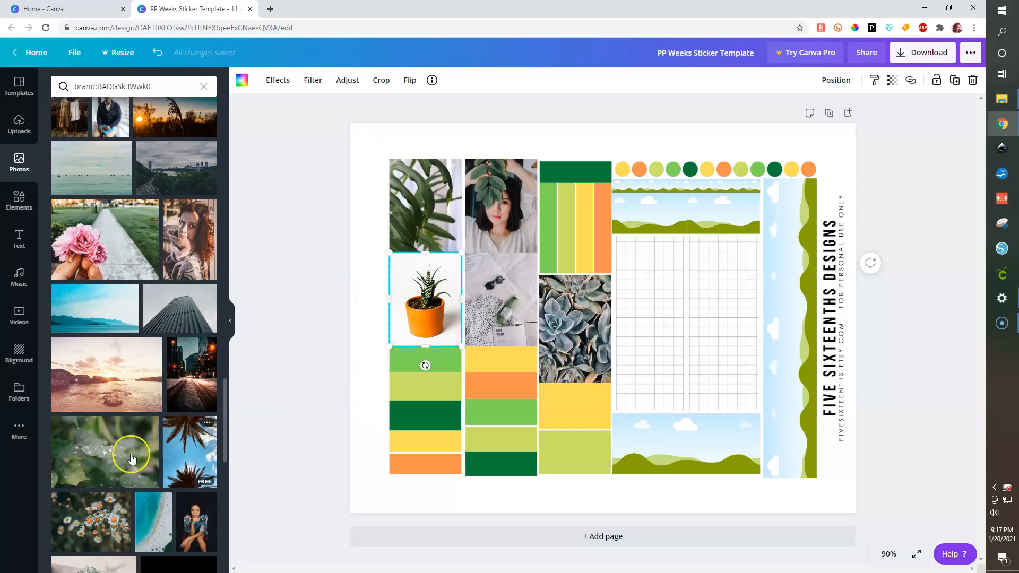
pyautogui.moveTo(88, 458); pyautogui.dragTo(787, 364)
pyautogui.doubleClick(782, 364)
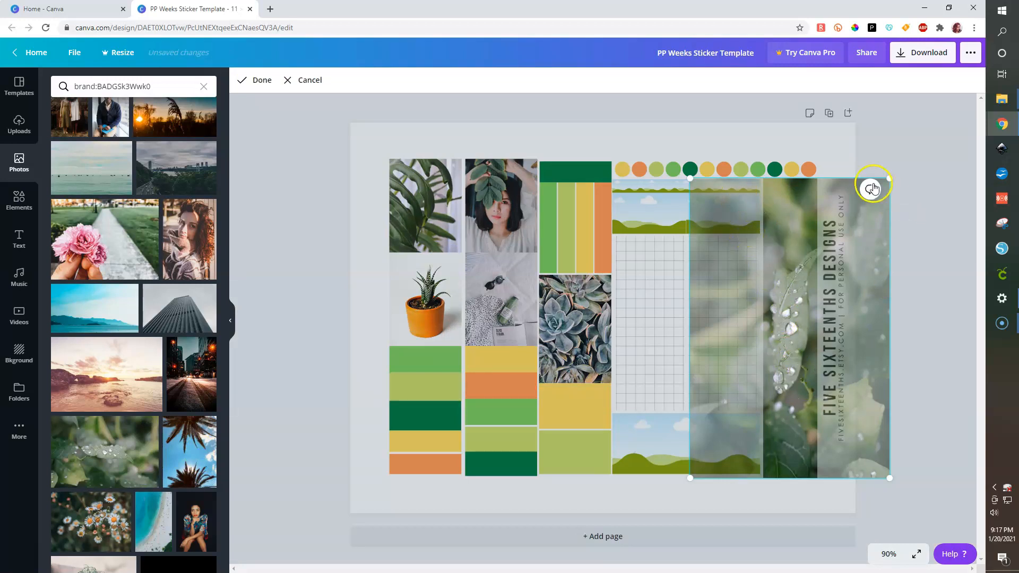
pyautogui.moveTo(891, 176); pyautogui.dragTo(943, 133)
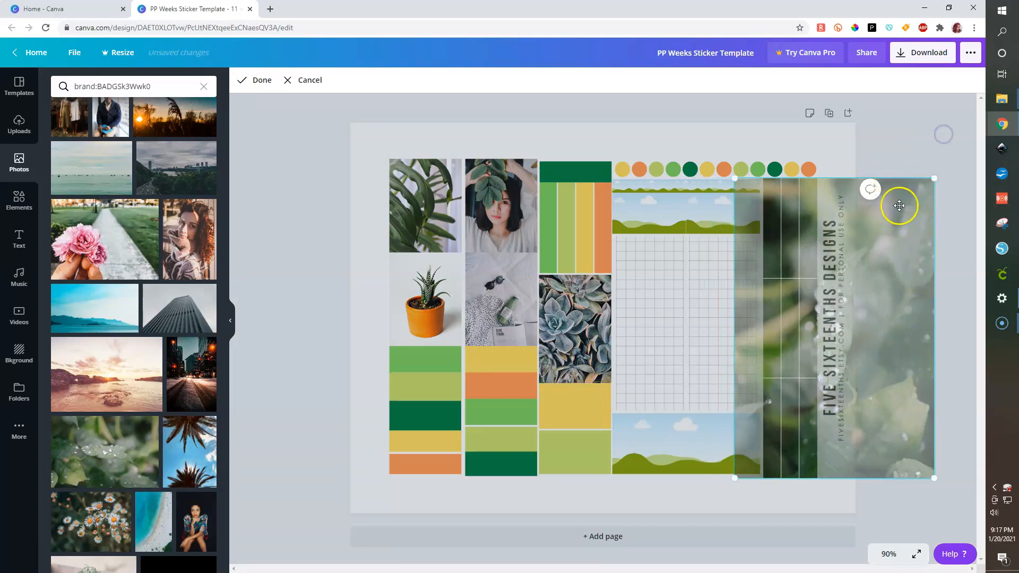
pyautogui.moveTo(747, 182); pyautogui.dragTo(651, 111)
pyautogui.click(807, 498)
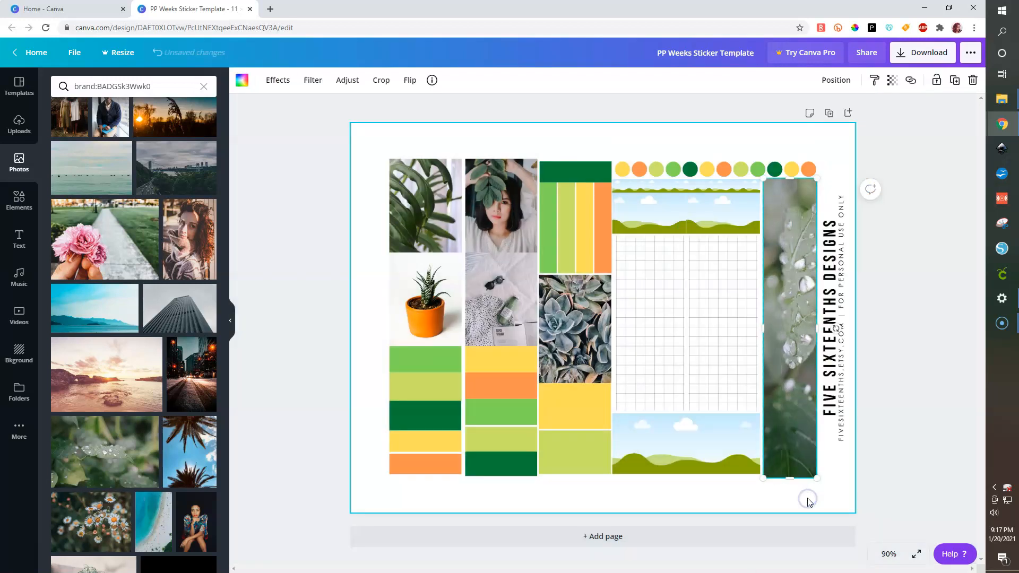
# Fill the wide grid below the grid boxes with the daisy photo, and the two small grids above them with the succulent and orange-flower photos.
pyautogui.moveTo(93, 522); pyautogui.dragTo(668, 443)
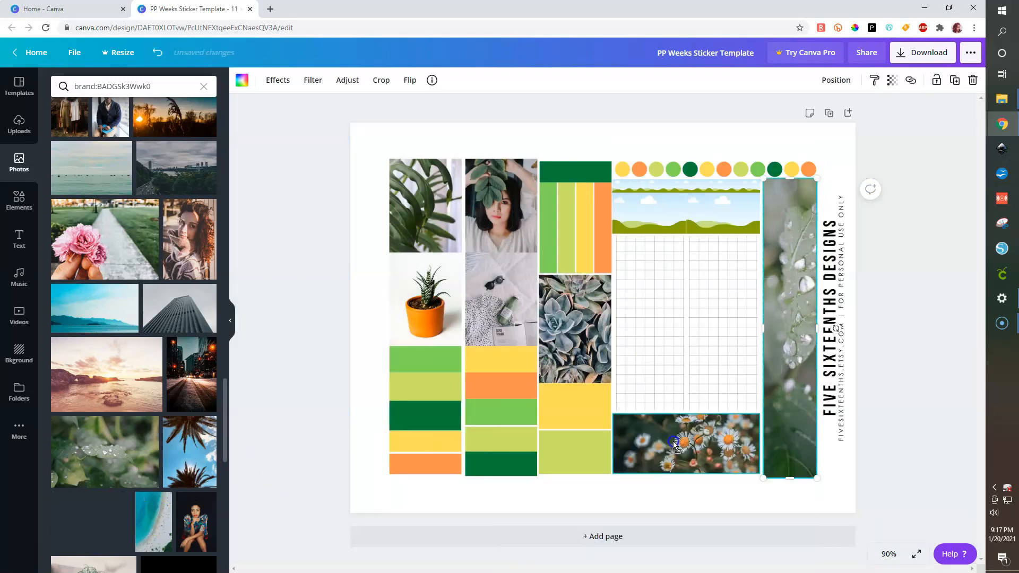
pyautogui.scroll(-2, 86, 450)
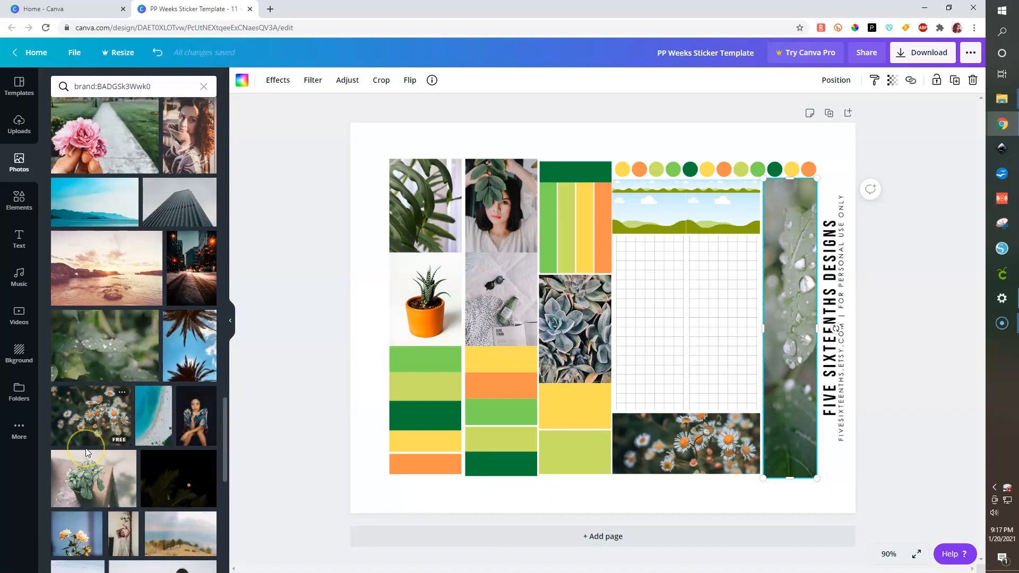
pyautogui.moveTo(86, 467); pyautogui.dragTo(641, 218)
pyautogui.moveTo(79, 541); pyautogui.dragTo(722, 212)
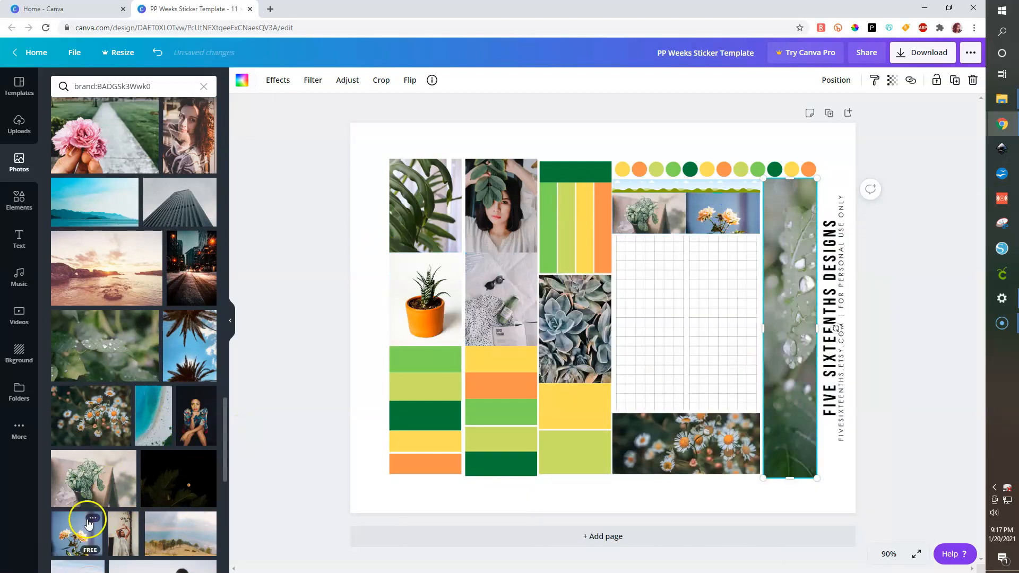
# Reposition the orange-flower photo within its small grid and check the crop of the neighbouring succulent photo.
pyautogui.doubleClick(728, 221)
pyautogui.moveTo(725, 223); pyautogui.dragTo(725, 199)
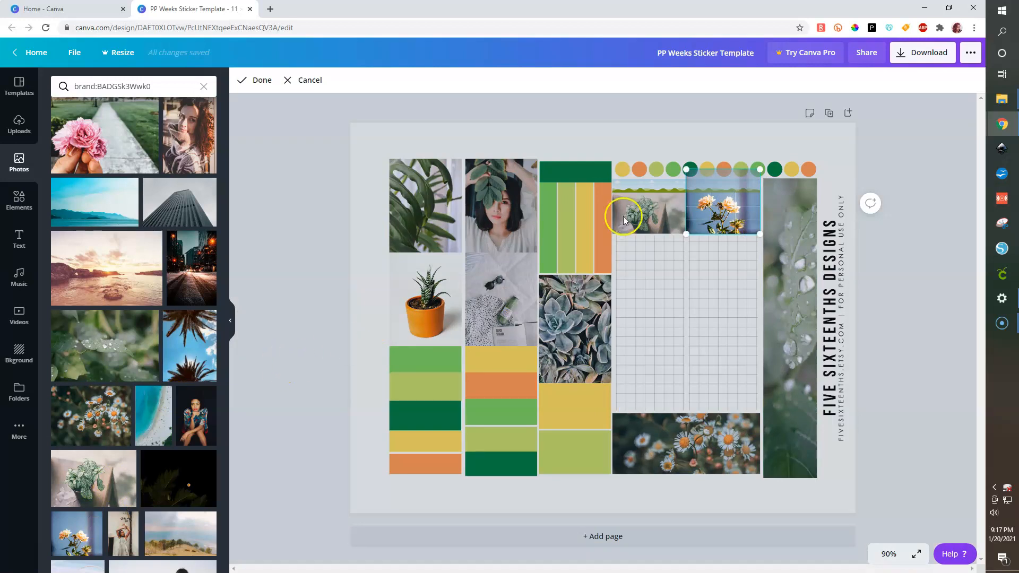
pyautogui.click(649, 197)
pyautogui.doubleClick(646, 214)
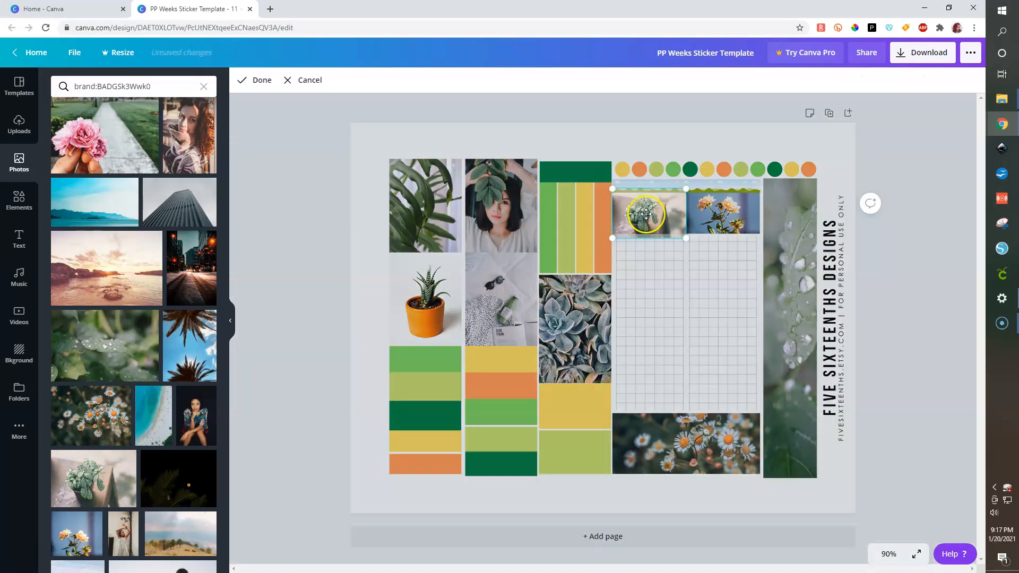
pyautogui.click(259, 304)
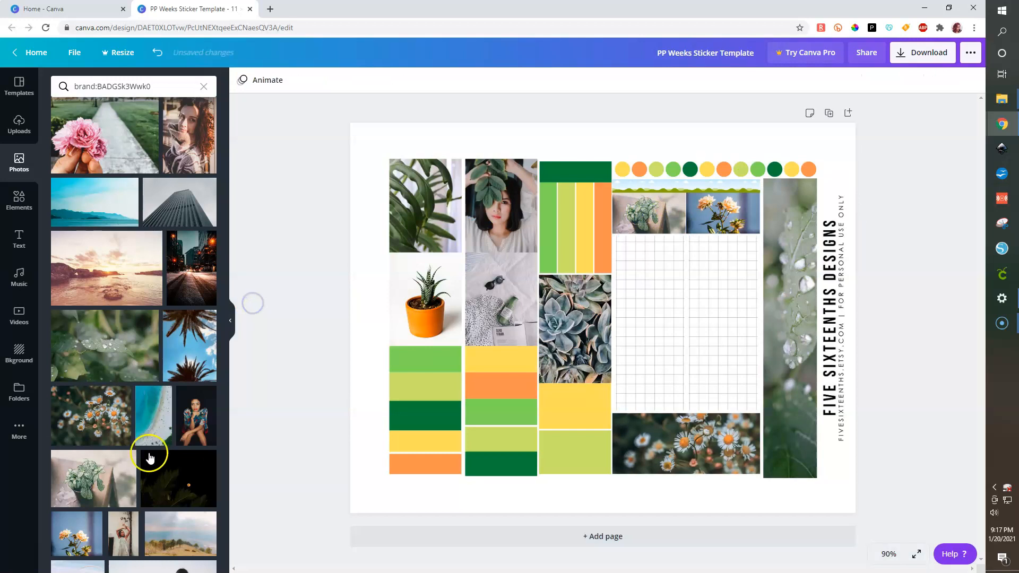
# Find the string-lights photo in the photographer's results and fill the thin strip grid above the two small photos with it.
pyautogui.scroll(-3, 143, 461)
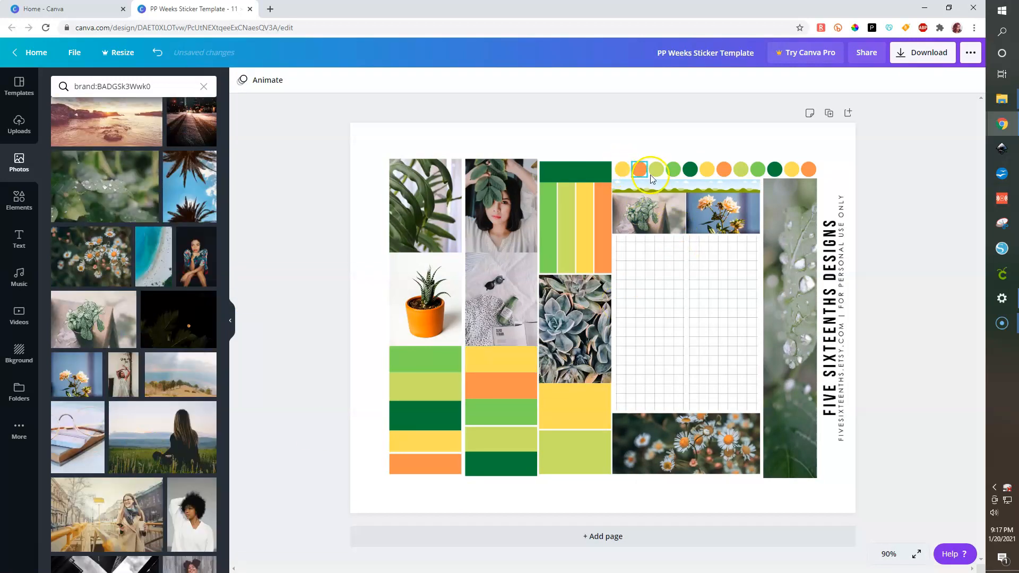
pyautogui.scroll(-6, 167, 444)
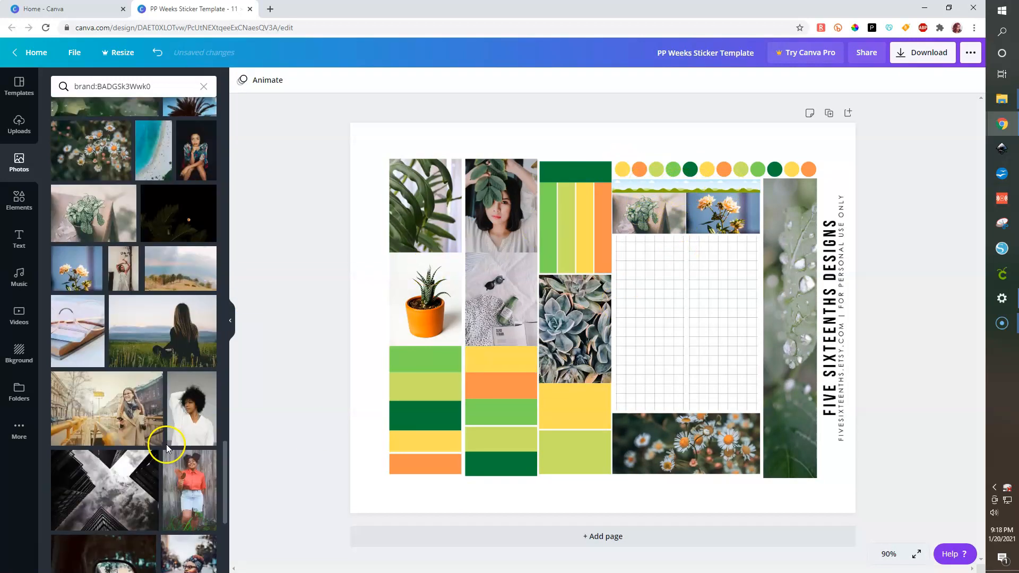
pyautogui.scroll(-5, 164, 454)
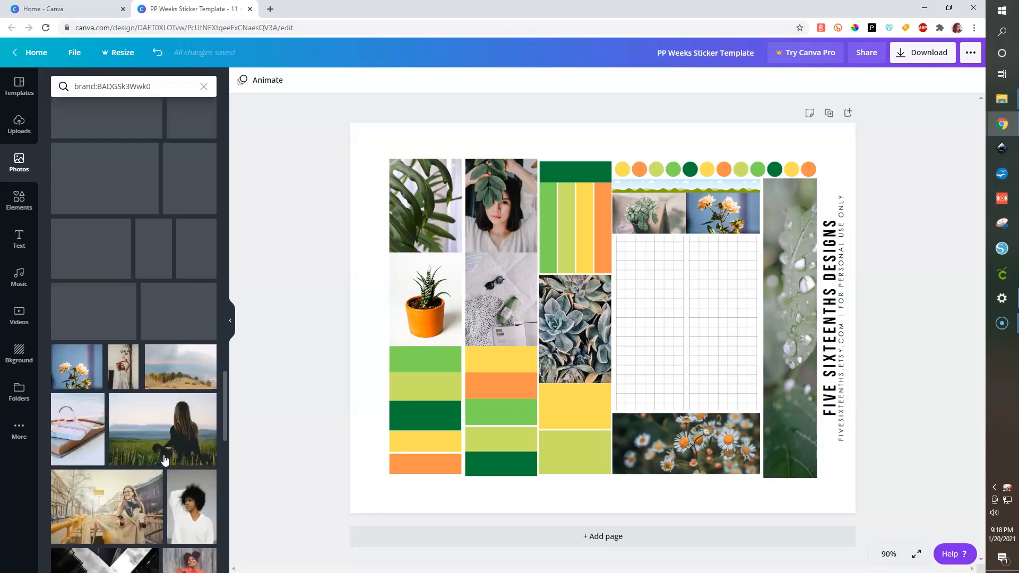
pyautogui.scroll(7, 162, 456)
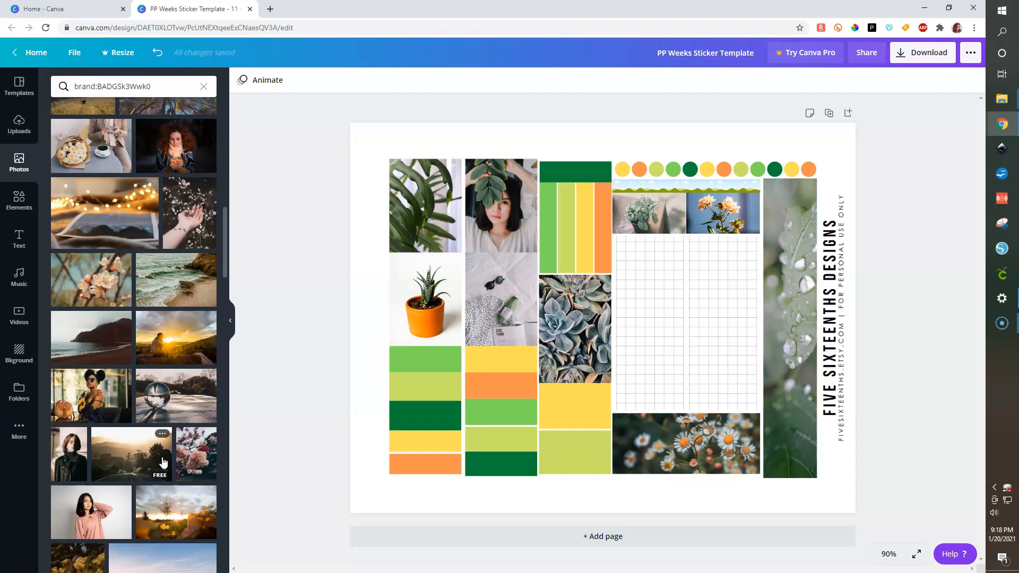
pyautogui.click(174, 264)
pyautogui.scroll(4, 175, 264)
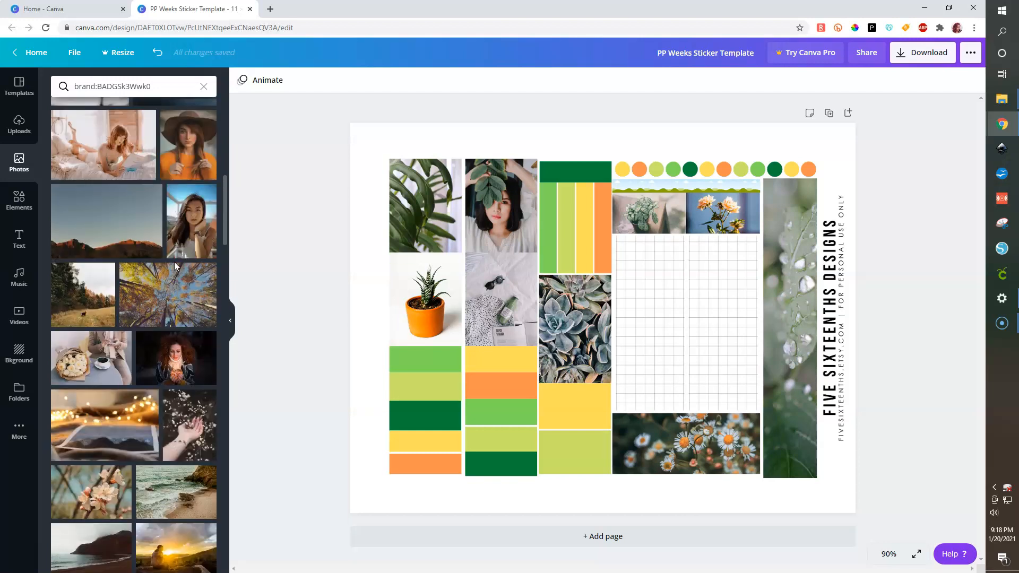
pyautogui.scroll(4, 174, 262)
pyautogui.scroll(-4, 174, 262)
pyautogui.click(120, 422)
pyautogui.moveTo(120, 422); pyautogui.dragTo(684, 201)
pyautogui.doubleClick(684, 186)
pyautogui.click(932, 257)
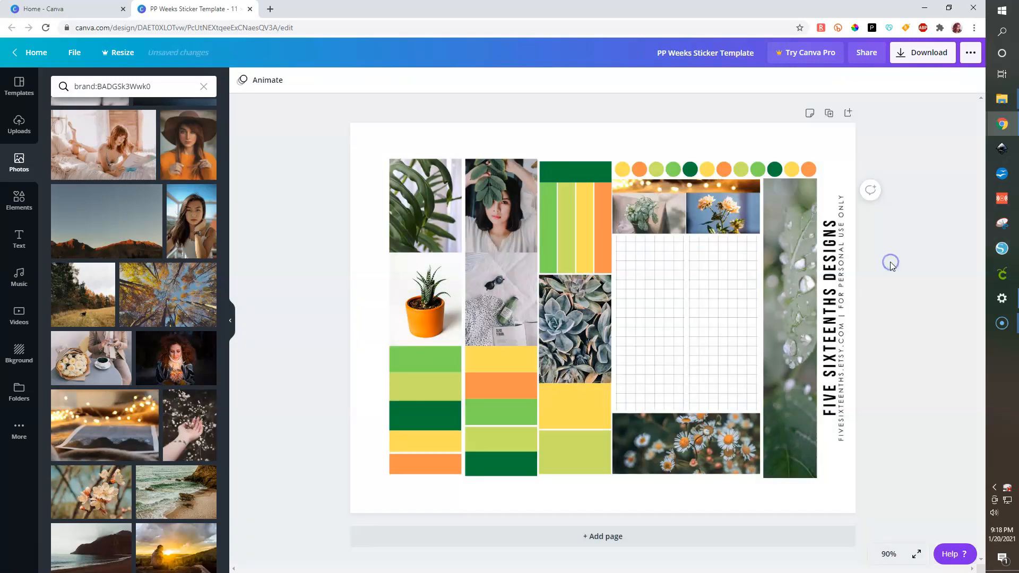
# Bring the template overlay image to the front to preview the sticker sheet, and send it back behind all grids and shapes.
pyautogui.click(798, 138)
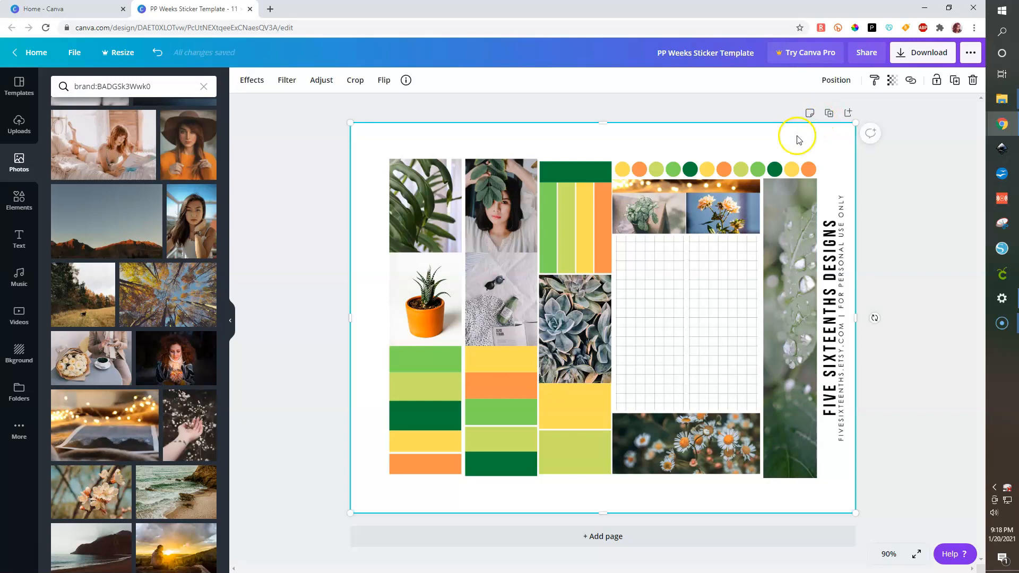
pyautogui.click(835, 80)
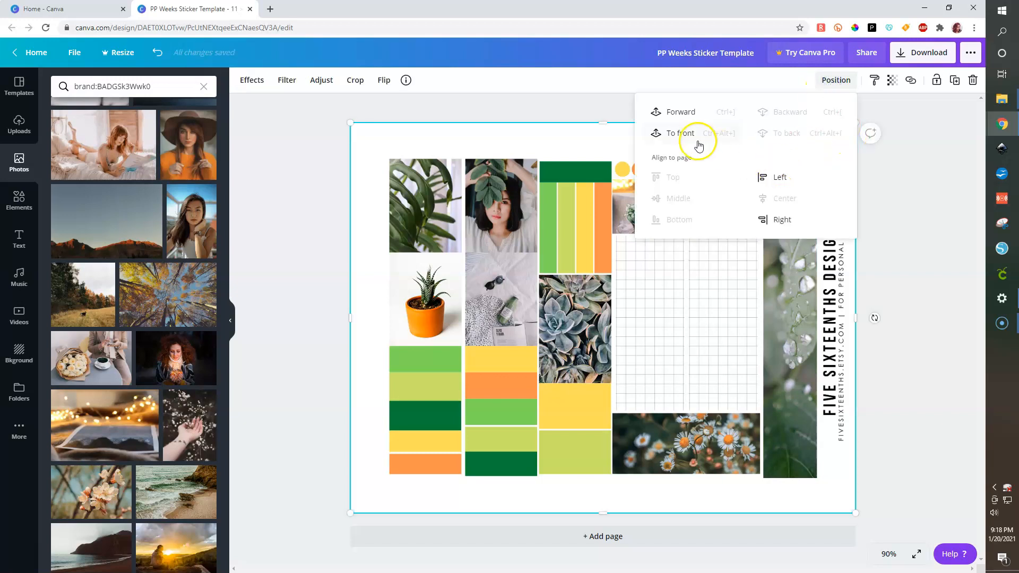
pyautogui.click(679, 113)
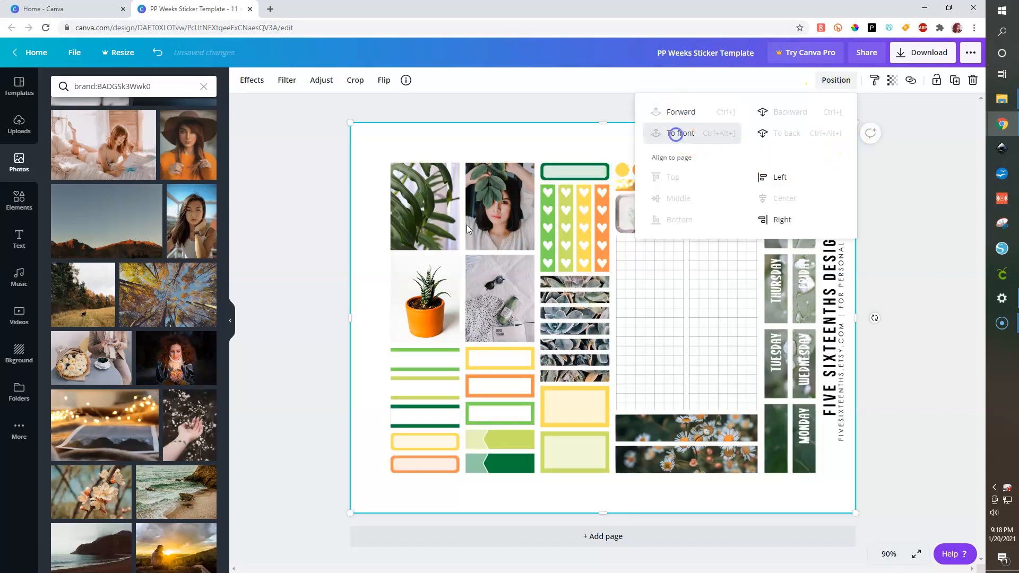
pyautogui.click(318, 353)
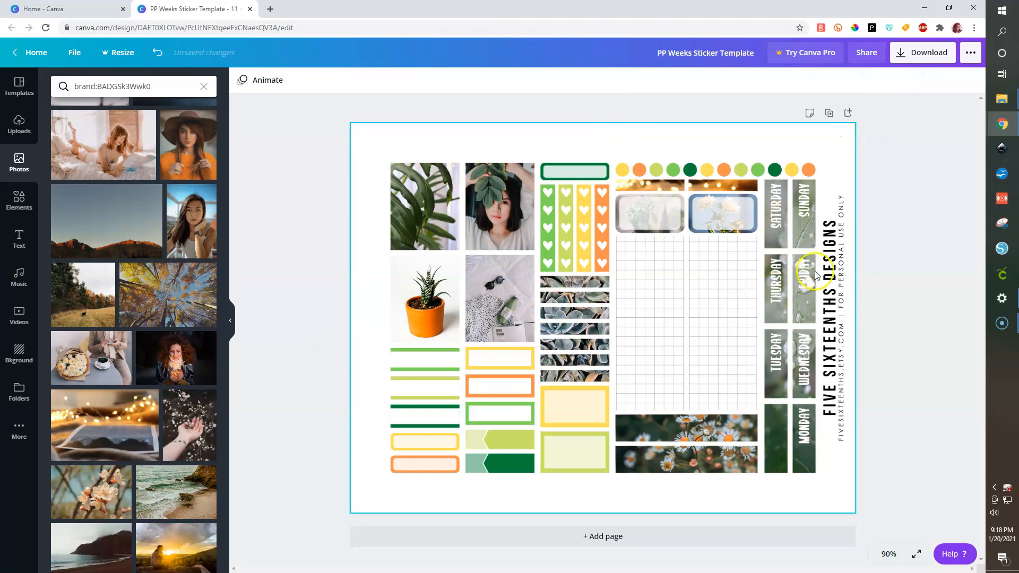
pyautogui.click(843, 162)
pyautogui.click(836, 80)
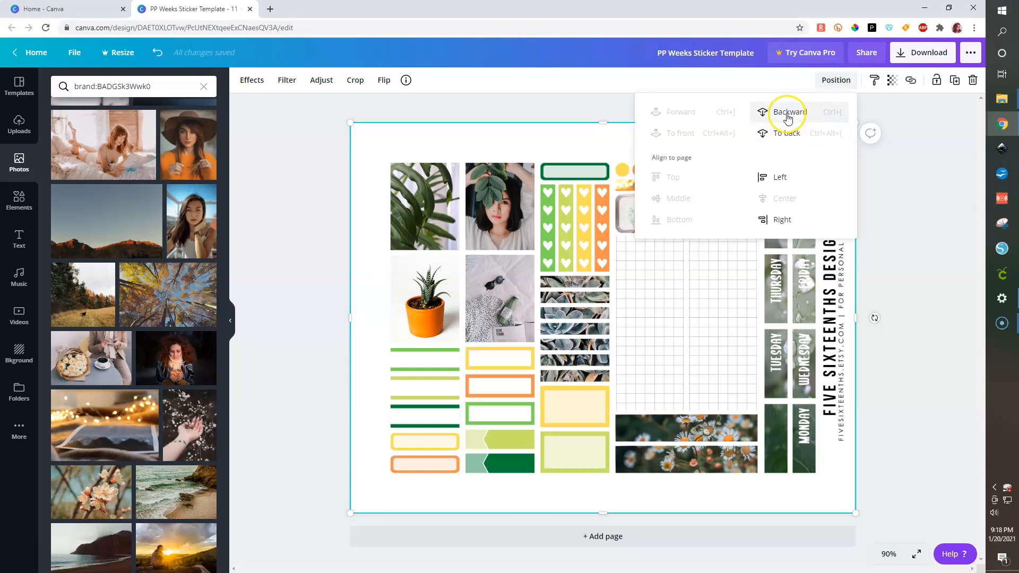
pyautogui.click(786, 133)
# Replace the dewy leaf photo in the tall vertical grid with the ocean shore photo and enlarge its crop.
pyautogui.click(778, 336)
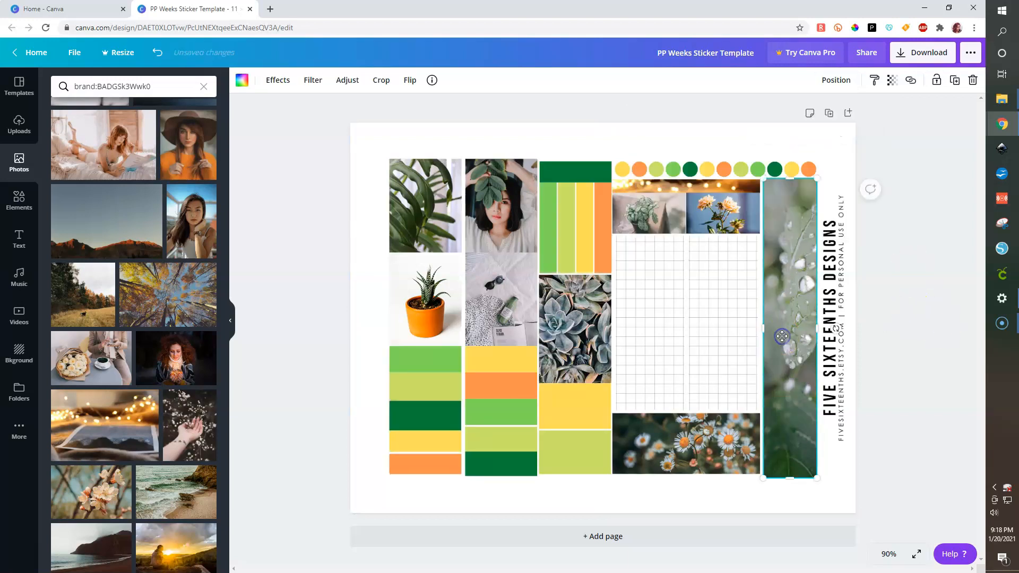
pyautogui.doubleClick(782, 337)
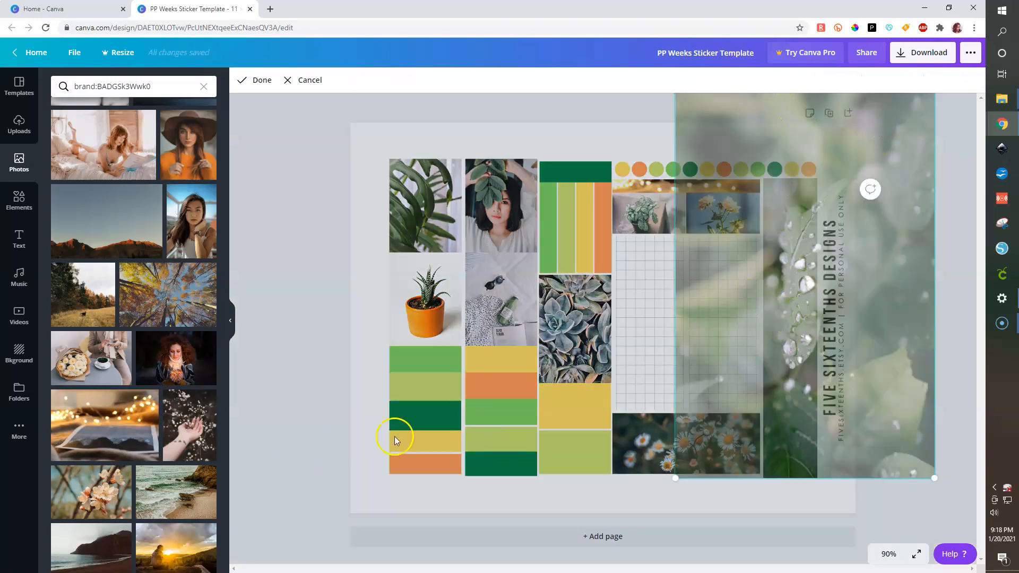
pyautogui.moveTo(168, 500); pyautogui.dragTo(791, 361)
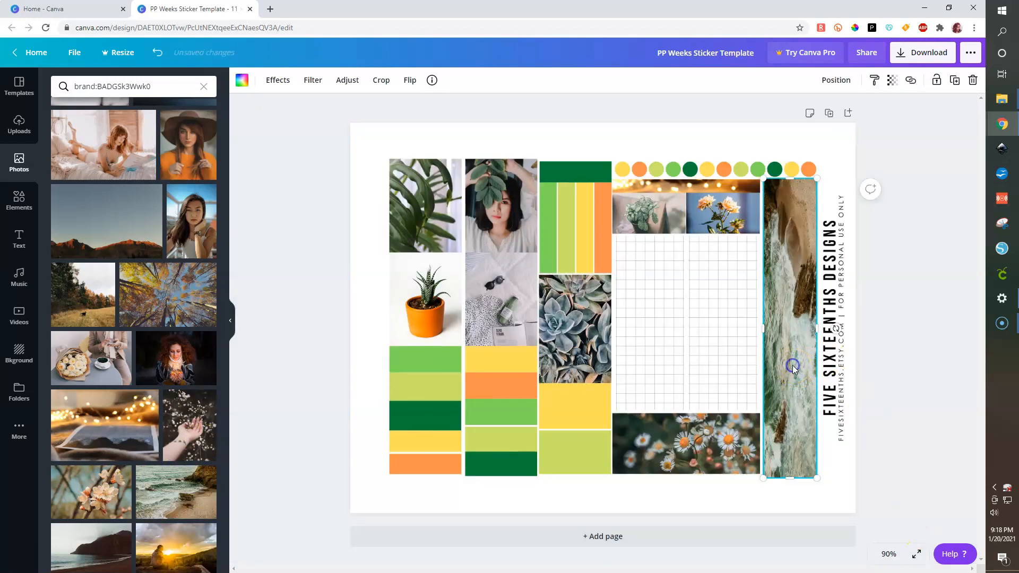
pyautogui.doubleClick(793, 368)
pyautogui.moveTo(889, 176); pyautogui.dragTo(967, 99)
pyautogui.click(870, 511)
# Bring the template overlay image to the front of all photo grids and colour shapes.
pyautogui.click(827, 504)
pyautogui.click(832, 85)
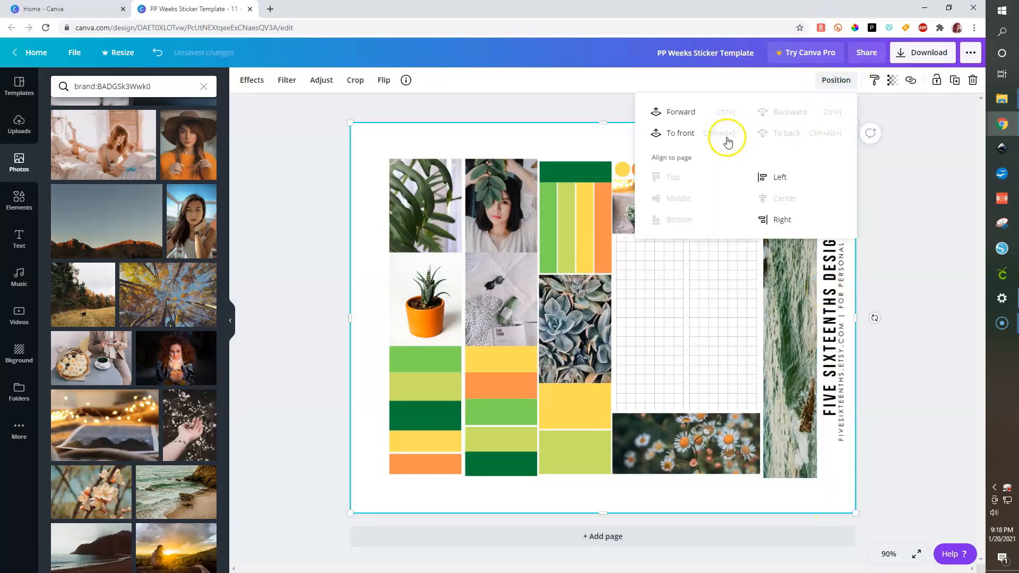
pyautogui.click(683, 133)
pyautogui.click(934, 430)
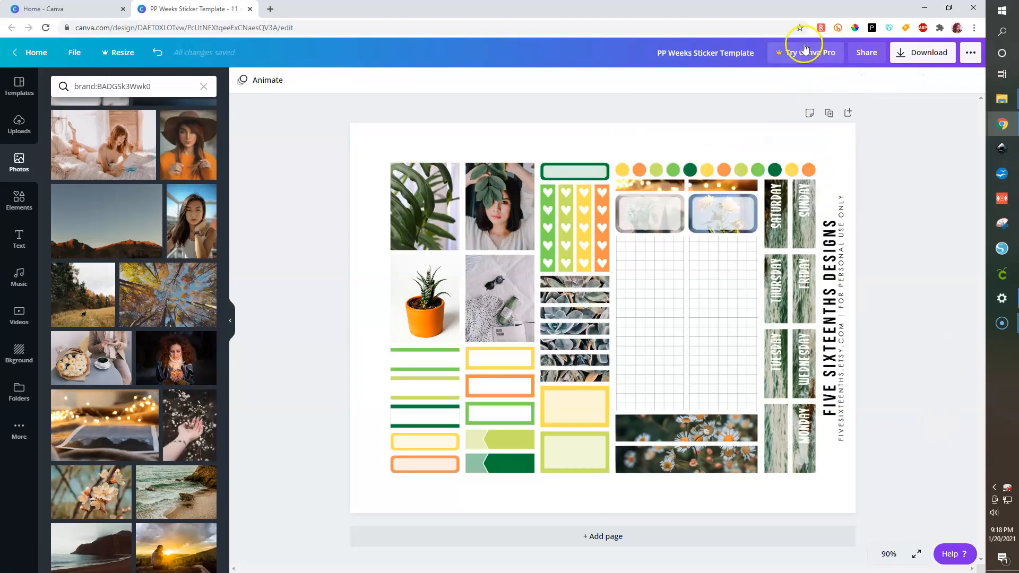
# Send the template overlay image to the back, behind all photo grids and colour shapes.
pyautogui.click(825, 142)
pyautogui.click(823, 80)
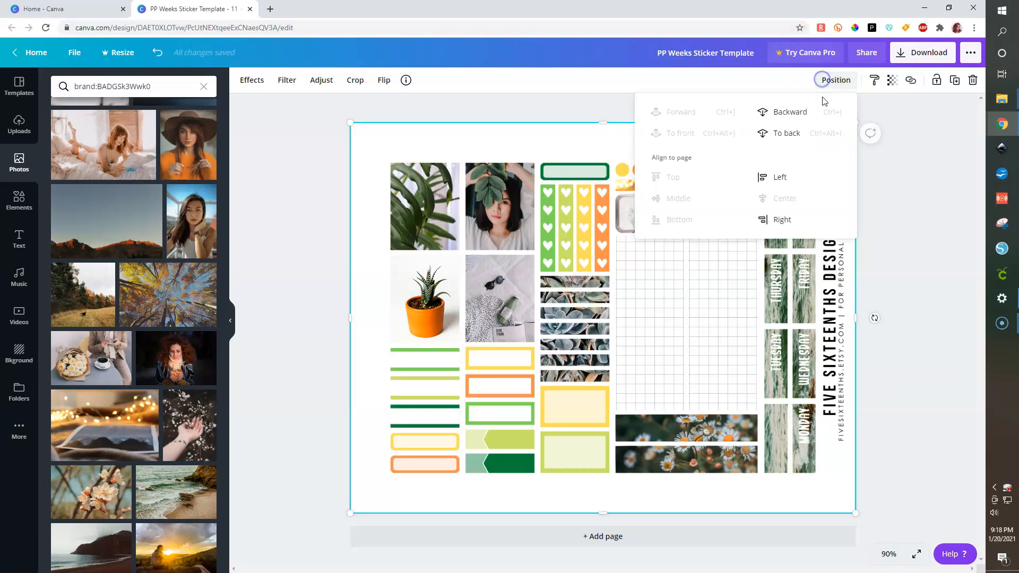
pyautogui.click(780, 133)
pyautogui.click(319, 318)
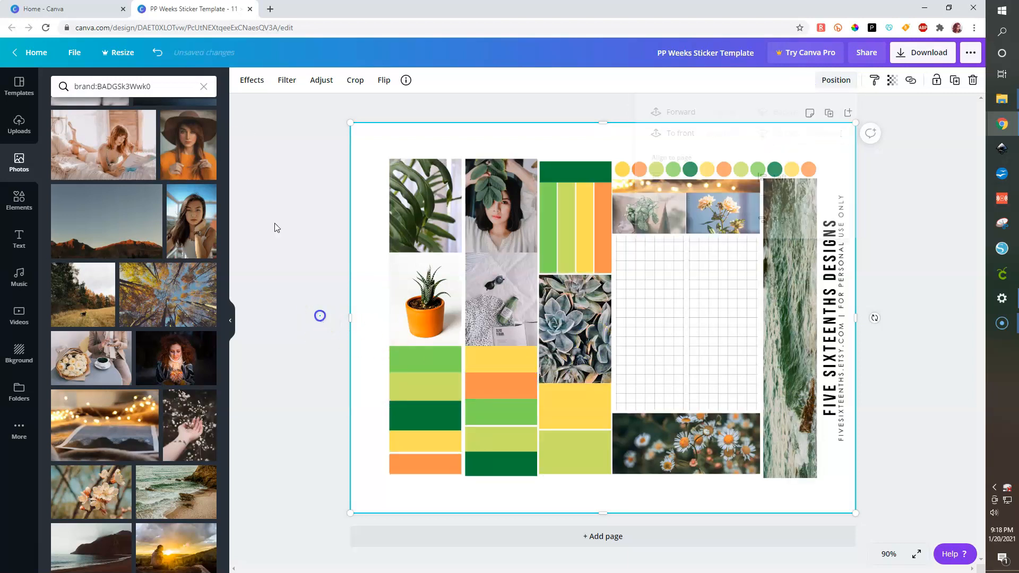
# Recolour all bright green rectangles, the bright green vertical strip and matching circles with the light tan from the string-lights photo's colours.
pyautogui.click(553, 231)
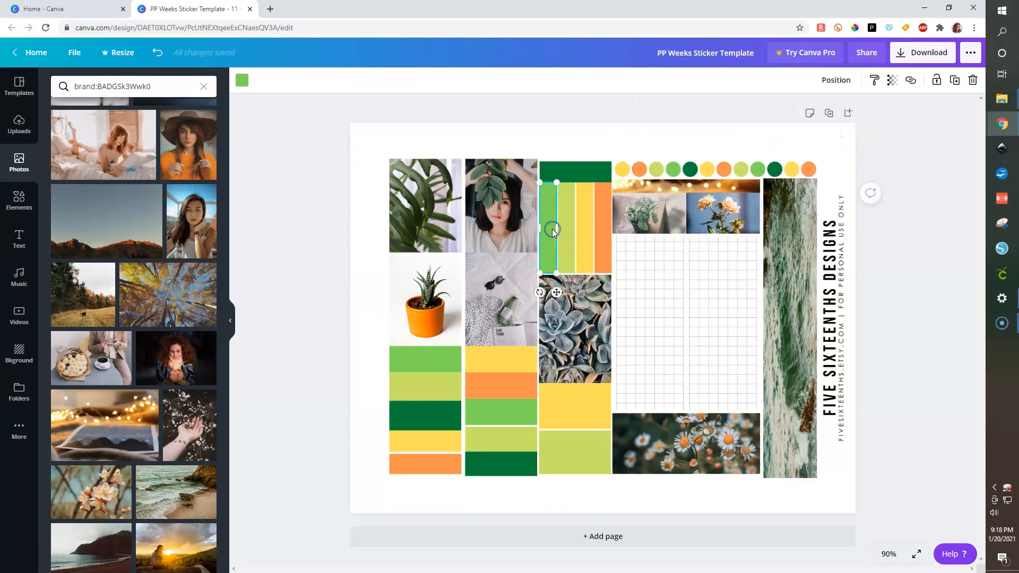
pyautogui.click(242, 80)
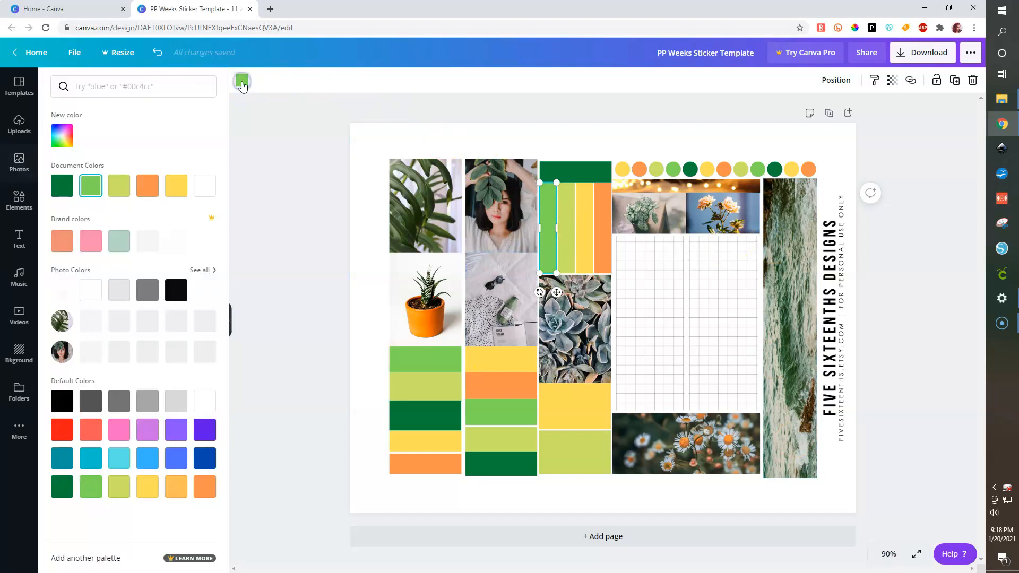
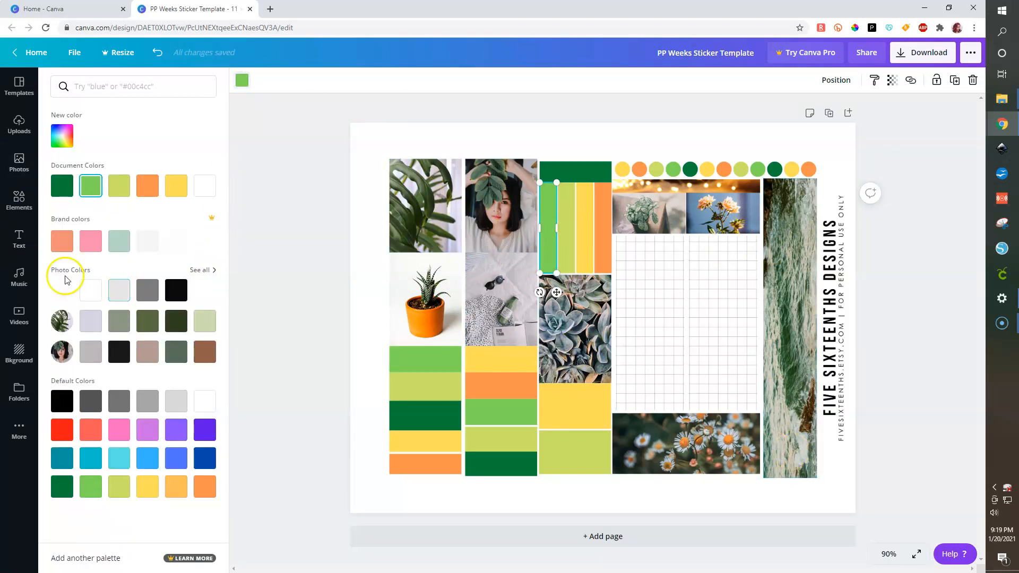
pyautogui.click(202, 271)
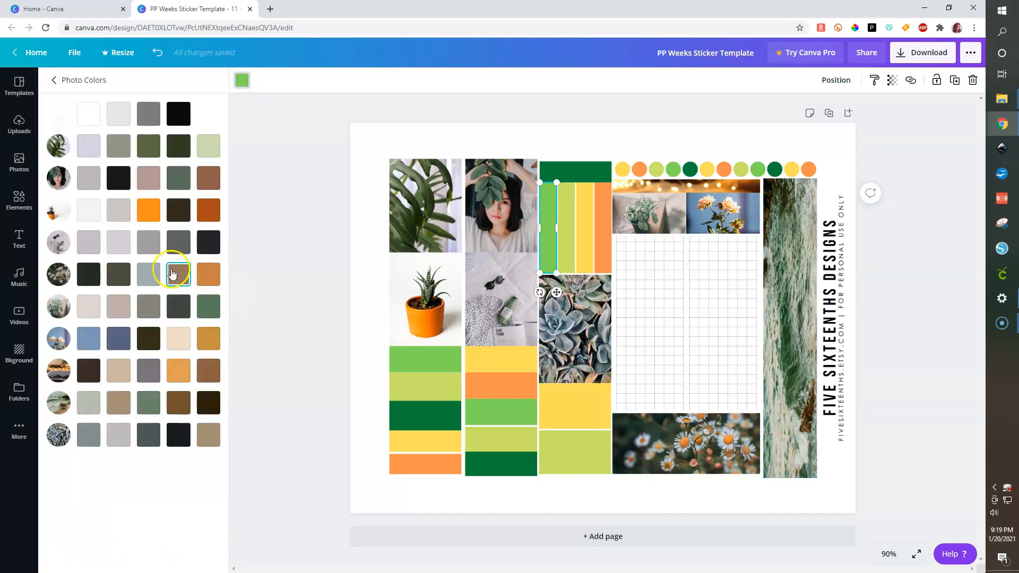
pyautogui.keyDown('shift'); pyautogui.click(409, 359); pyautogui.keyUp('shift')
pyautogui.keyDown('shift'); pyautogui.click(674, 169); pyautogui.keyUp('shift')
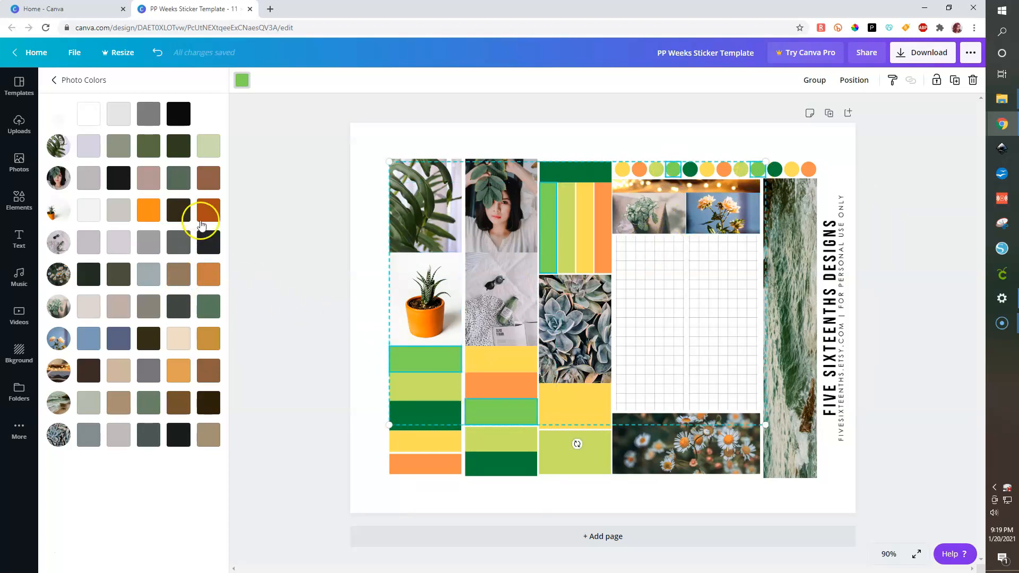
pyautogui.click(209, 339)
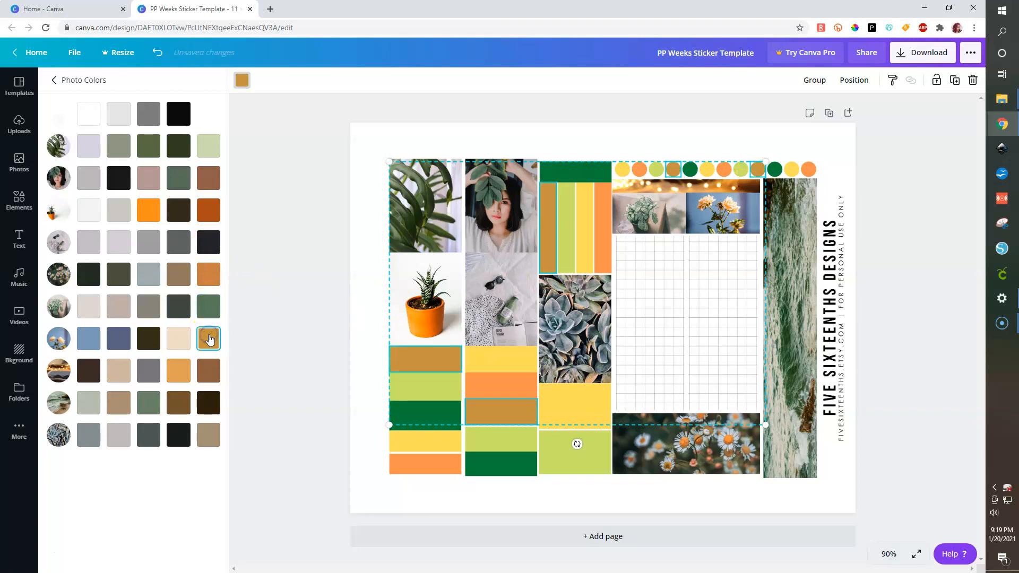
pyautogui.click(178, 371)
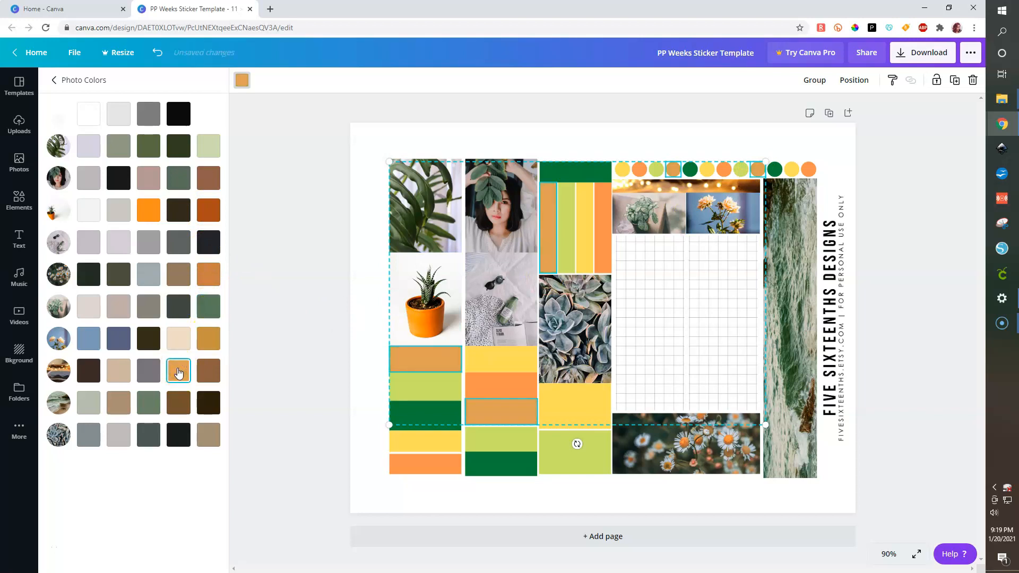
pyautogui.click(179, 340)
pyautogui.click(179, 371)
pyautogui.click(118, 371)
# Recolour all lime green rectangles, the lime vertical strip and both lime circles with the purplish grey from the string-lights photo's colours.
pyautogui.click(566, 232)
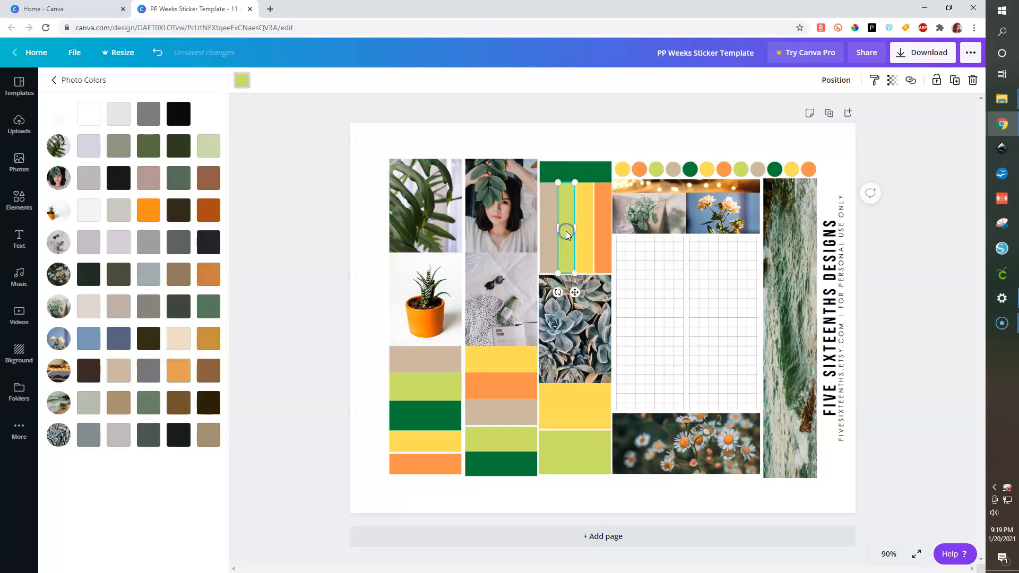
pyautogui.keyDown('shift'); pyautogui.click(445, 388); pyautogui.keyUp('shift')
pyautogui.keyDown('shift'); pyautogui.click(495, 438); pyautogui.keyUp('shift')
pyautogui.keyDown('shift'); pyautogui.click(589, 461); pyautogui.keyUp('shift')
pyautogui.keyDown('shift'); pyautogui.click(656, 169); pyautogui.keyUp('shift')
pyautogui.keyDown('shift'); pyautogui.click(741, 169); pyautogui.keyUp('shift')
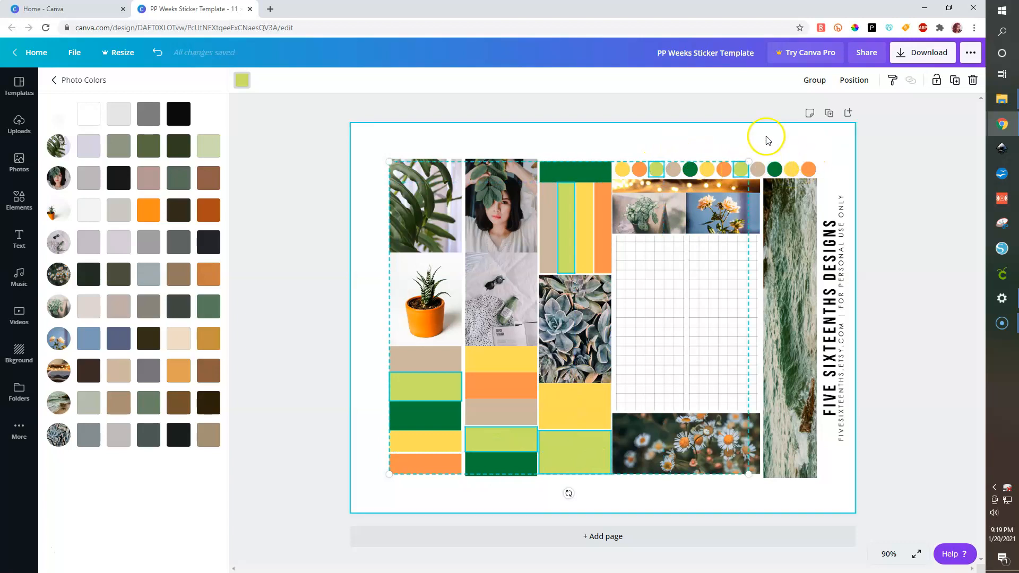
pyautogui.click(149, 210)
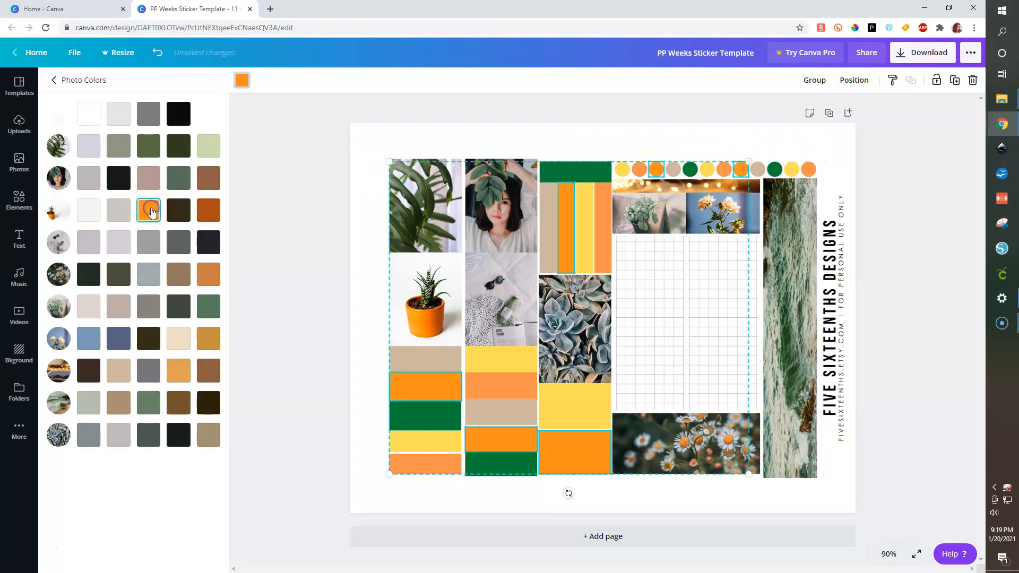
pyautogui.click(180, 339)
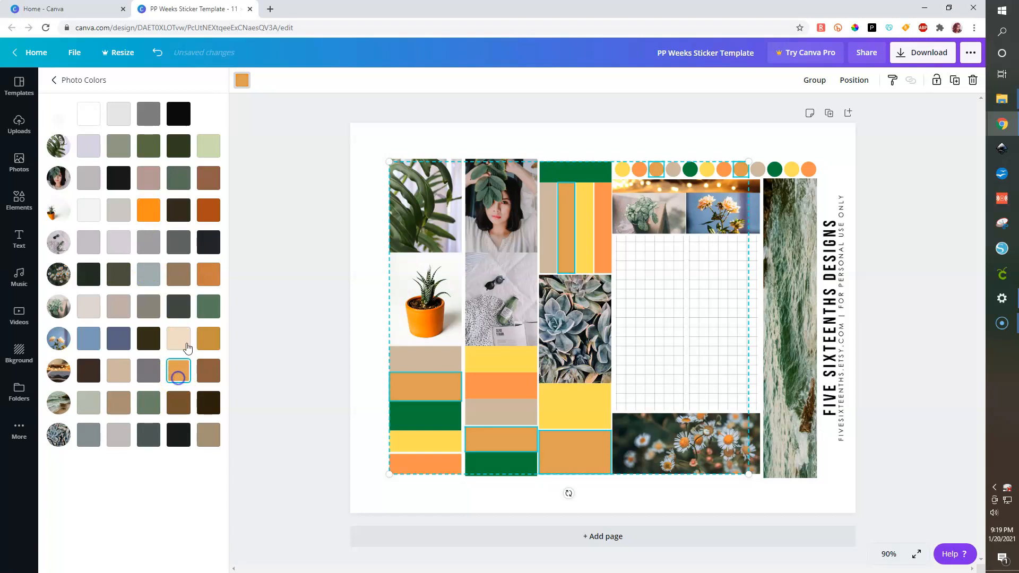
pyautogui.click(88, 340)
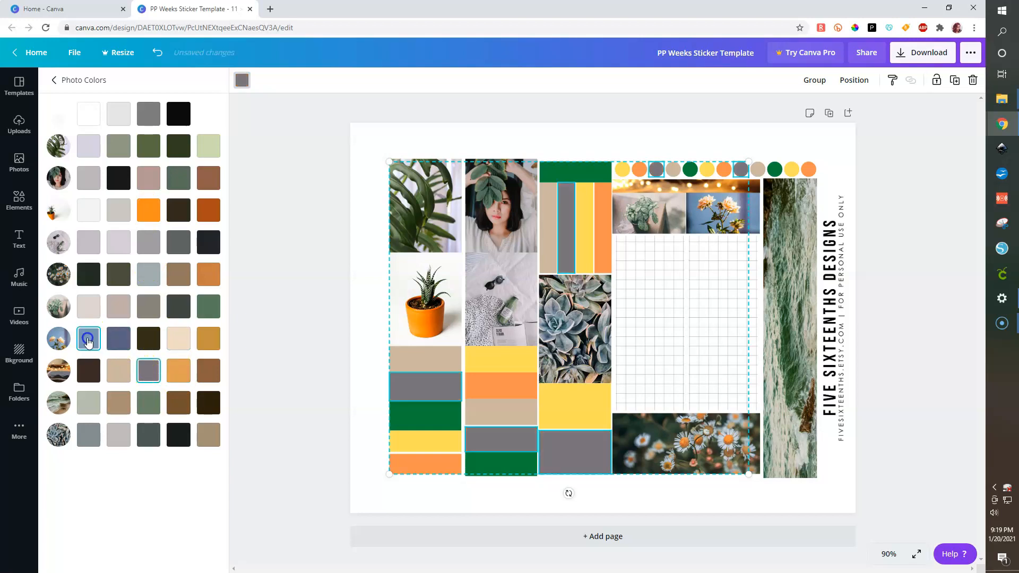
pyautogui.click(149, 366)
pyautogui.click(342, 379)
# Recolour all yellow rectangles, the yellow vertical strip and the three yellow circles with the pale sage green from the palm-leaf photo's colours.
pyautogui.click(585, 245)
pyautogui.keyDown('shift'); pyautogui.click(508, 361); pyautogui.keyUp('shift')
pyautogui.keyDown('shift'); pyautogui.click(456, 440); pyautogui.keyUp('shift')
pyautogui.keyDown('shift'); pyautogui.click(586, 405); pyautogui.keyUp('shift')
pyautogui.keyDown('shift'); pyautogui.click(623, 169); pyautogui.keyUp('shift')
pyautogui.keyDown('shift'); pyautogui.click(706, 169); pyautogui.keyUp('shift')
pyautogui.keyDown('shift'); pyautogui.click(791, 169); pyautogui.keyUp('shift')
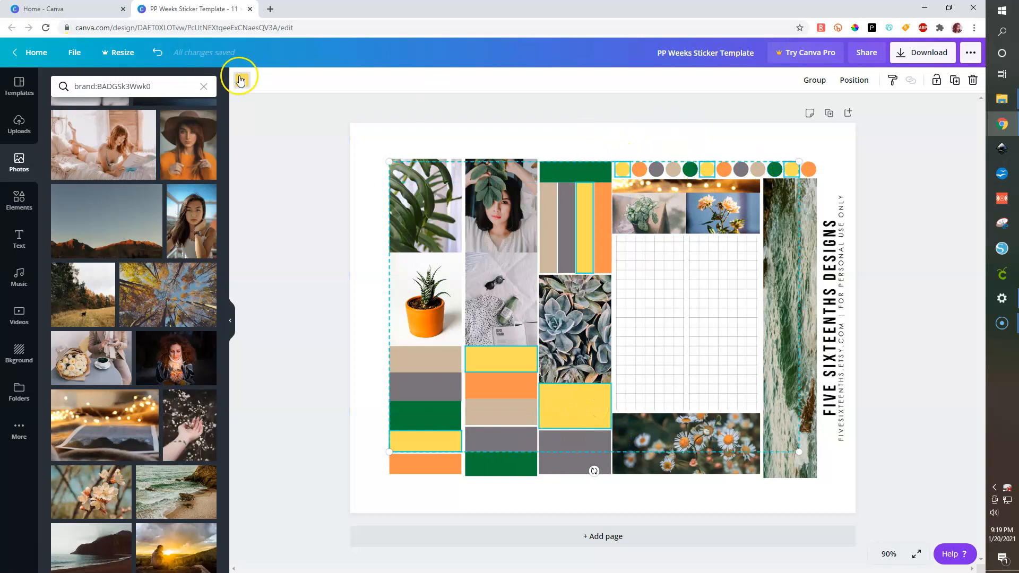
pyautogui.click(239, 80)
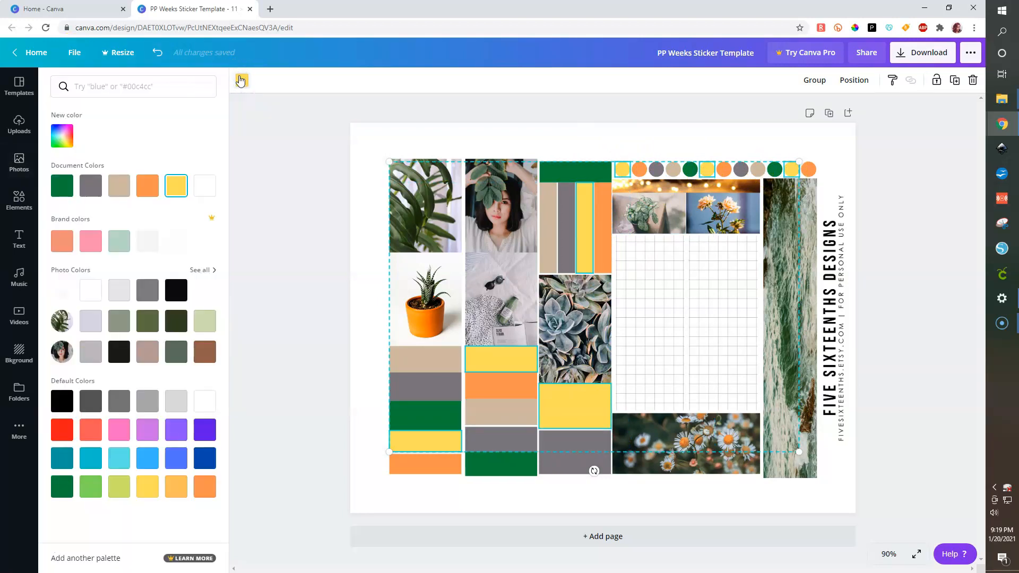
pyautogui.click(205, 271)
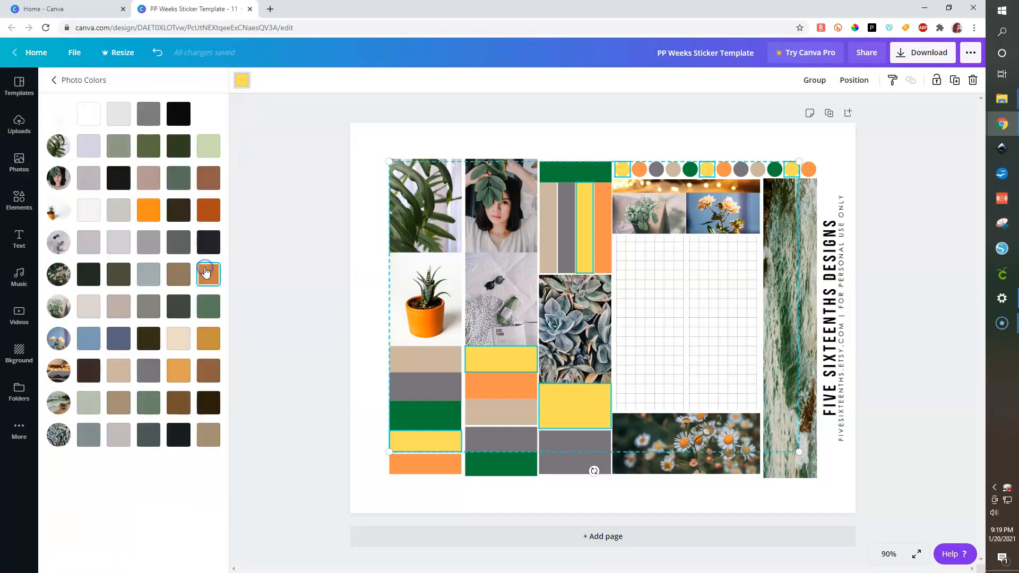
pyautogui.click(153, 276)
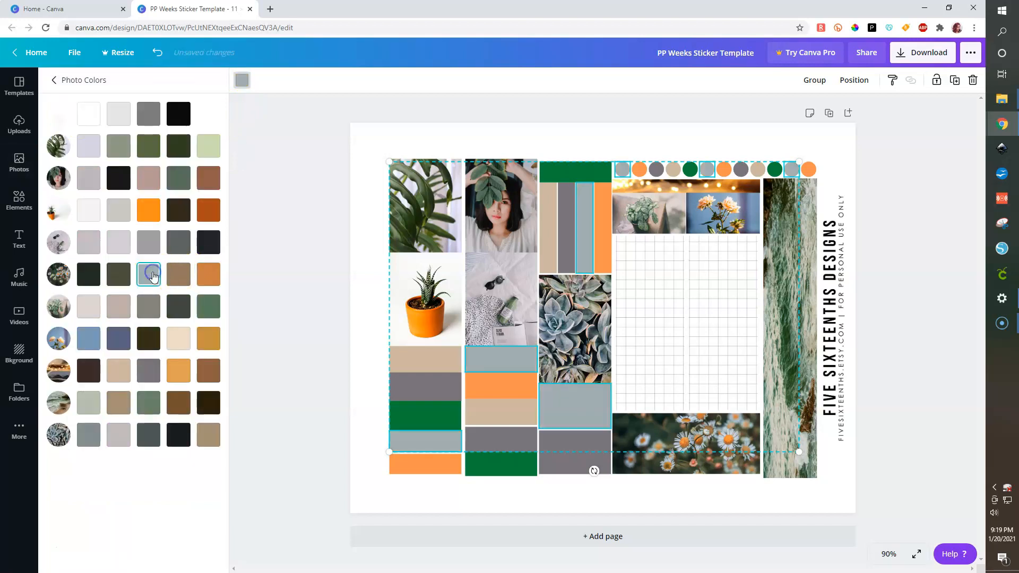
pyautogui.click(113, 210)
pyautogui.click(208, 147)
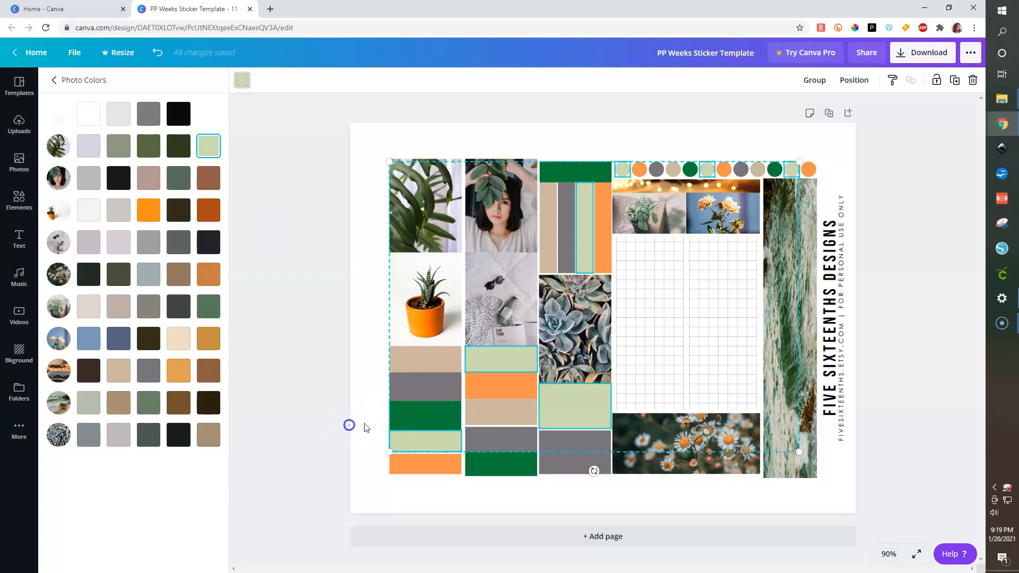
pyautogui.click(349, 424)
# Recolour the dark green rectangles and both dark green circles with the dusty mauve from the portrait photo's colours.
pyautogui.click(433, 417)
pyautogui.keyDown('shift'); pyautogui.click(506, 460); pyautogui.keyUp('shift')
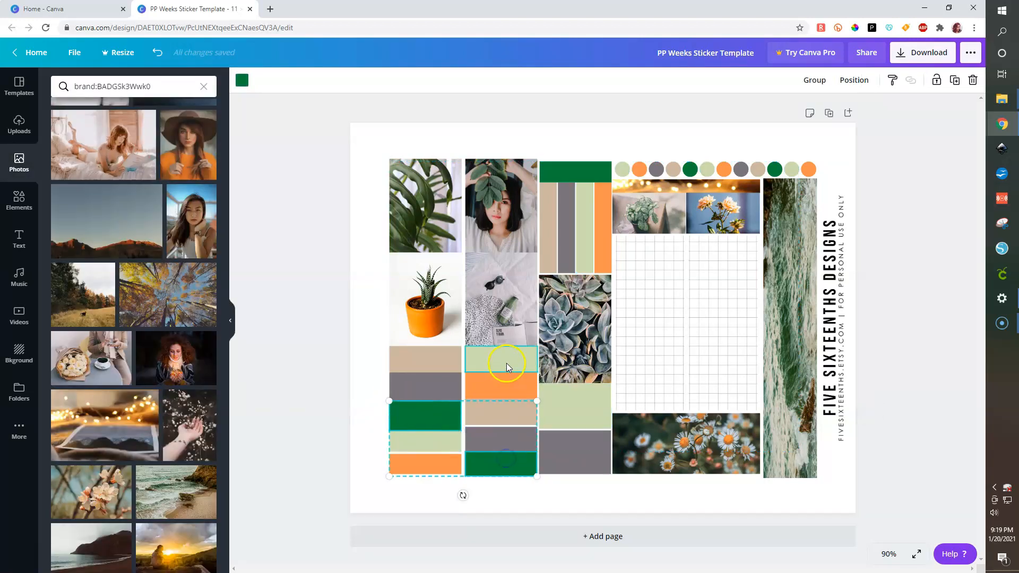
pyautogui.keyDown('shift'); pyautogui.click(575, 172); pyautogui.keyUp('shift')
pyautogui.keyDown('shift'); pyautogui.click(775, 170); pyautogui.keyUp('shift')
pyautogui.keyDown('shift'); pyautogui.click(690, 169); pyautogui.keyUp('shift')
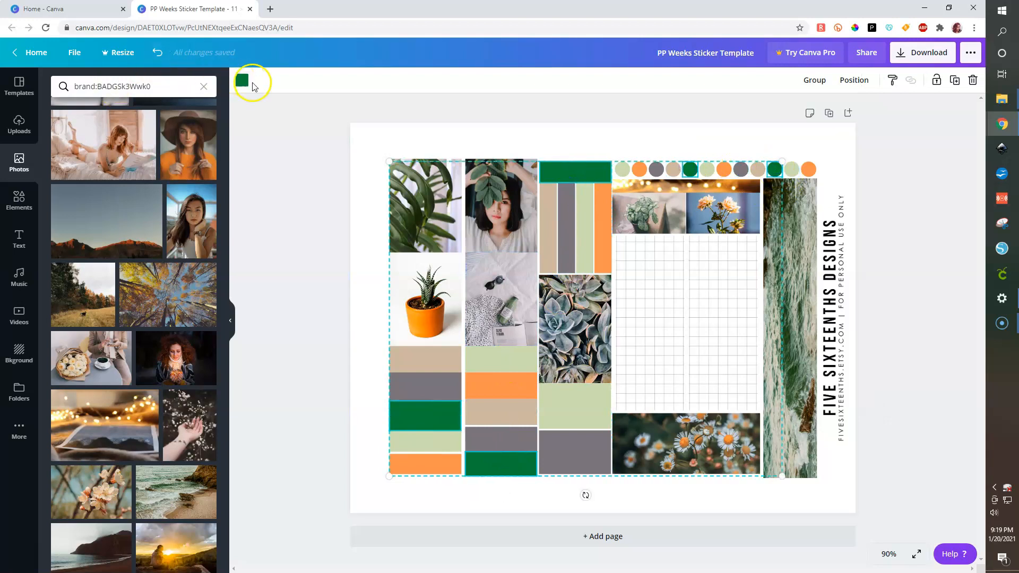
pyautogui.click(243, 80)
pyautogui.click(202, 267)
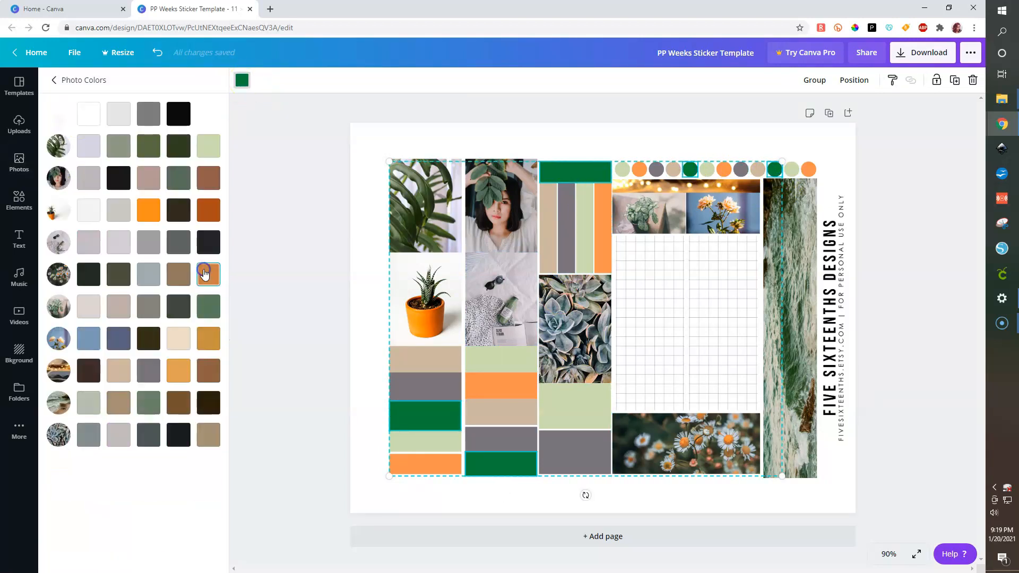
pyautogui.click(146, 181)
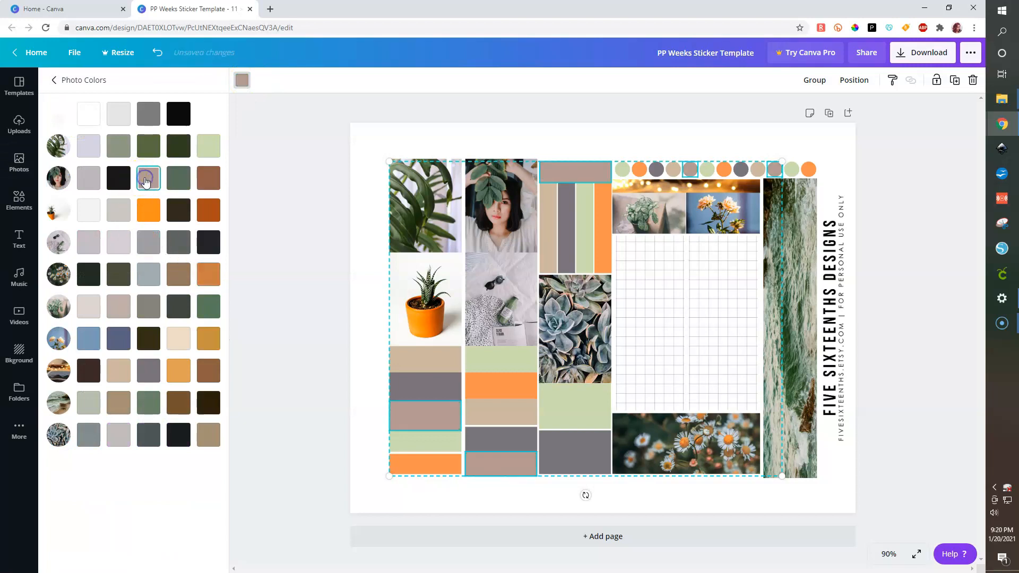
# Recolour all orange rectangles, the orange vertical strip and the three orange circles with the rust orange from the potted-plant photo's colours.
pyautogui.click(500, 383)
pyautogui.keyDown('shift'); pyautogui.click(443, 457); pyautogui.keyUp('shift')
pyautogui.keyDown('shift'); pyautogui.click(604, 227); pyautogui.keyUp('shift')
pyautogui.keyDown('shift'); pyautogui.click(639, 169); pyautogui.keyUp('shift')
pyautogui.keyDown('shift'); pyautogui.click(723, 166); pyautogui.keyUp('shift')
pyautogui.keyDown('shift'); pyautogui.click(808, 169); pyautogui.keyUp('shift')
pyautogui.click(150, 211)
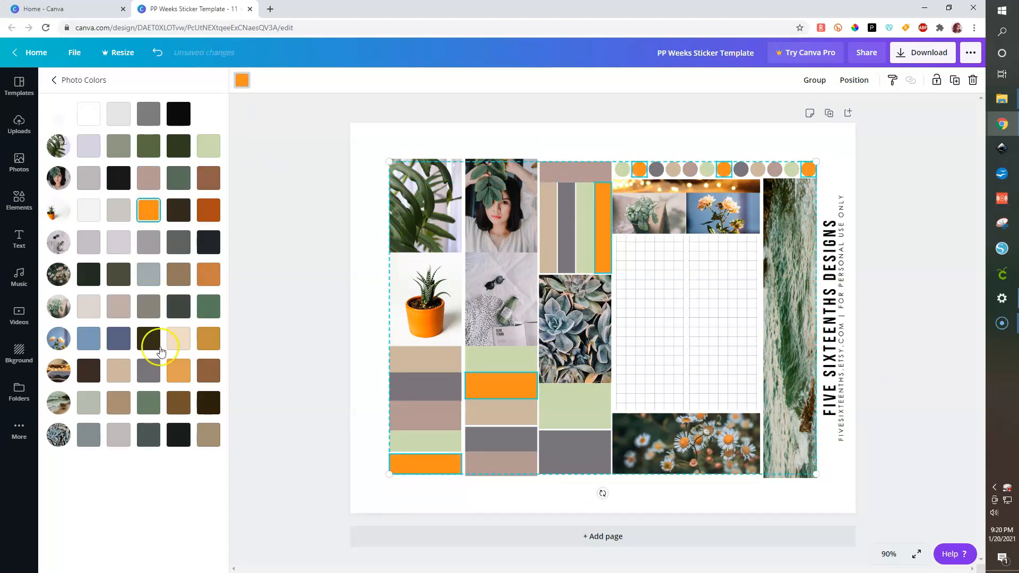
pyautogui.click(177, 377)
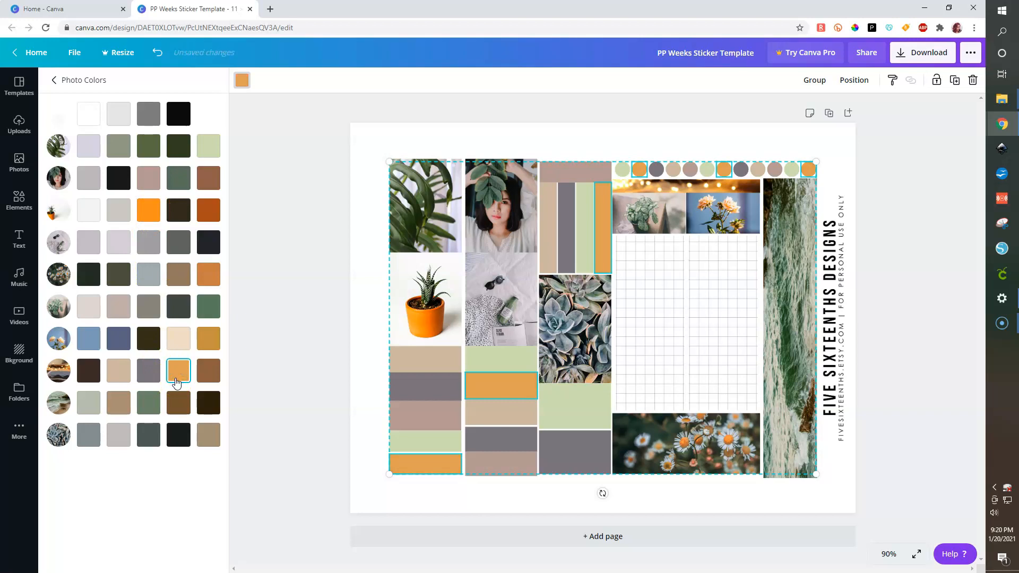
pyautogui.click(209, 212)
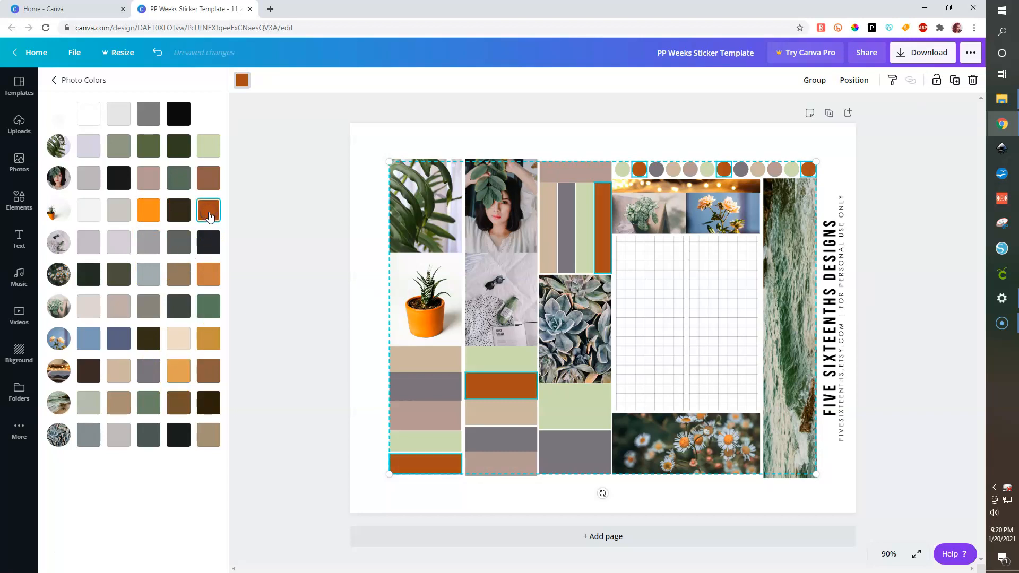
pyautogui.click(327, 248)
# Bring the template overlay image to the front to preview the new colours, and send it back behind all grids and shapes.
pyautogui.click(357, 303)
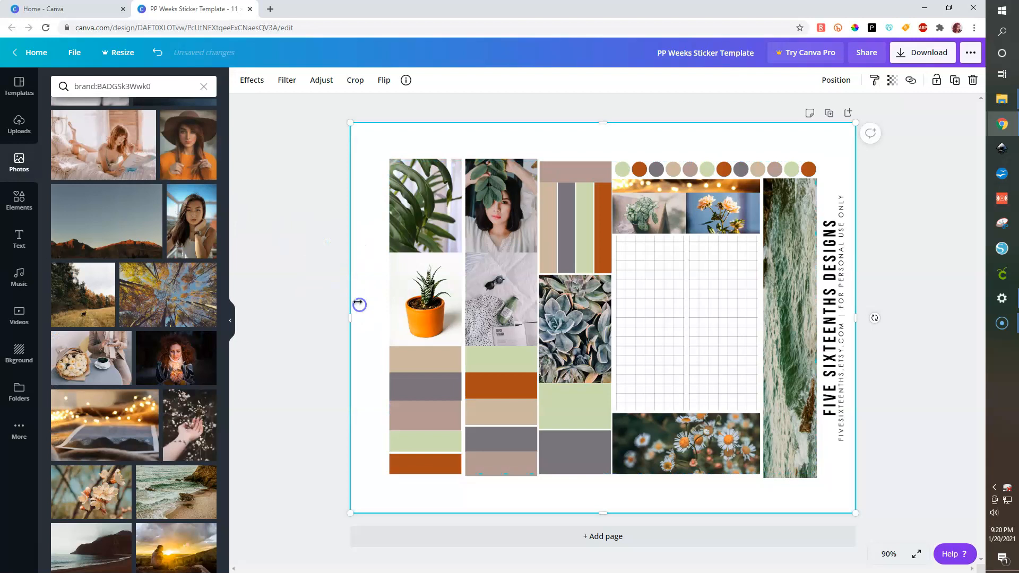
pyautogui.click(834, 81)
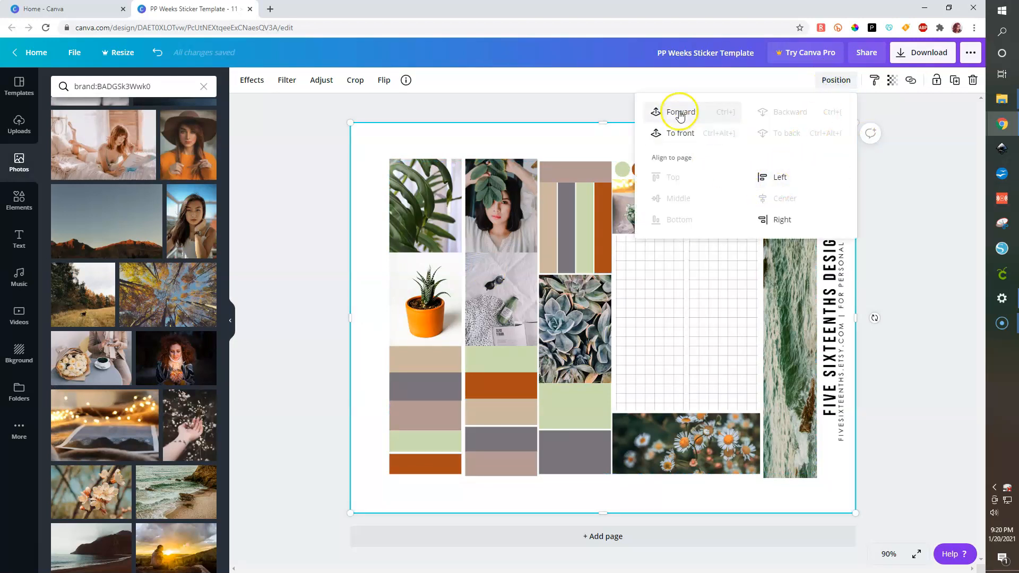
pyautogui.click(678, 133)
pyautogui.click(307, 295)
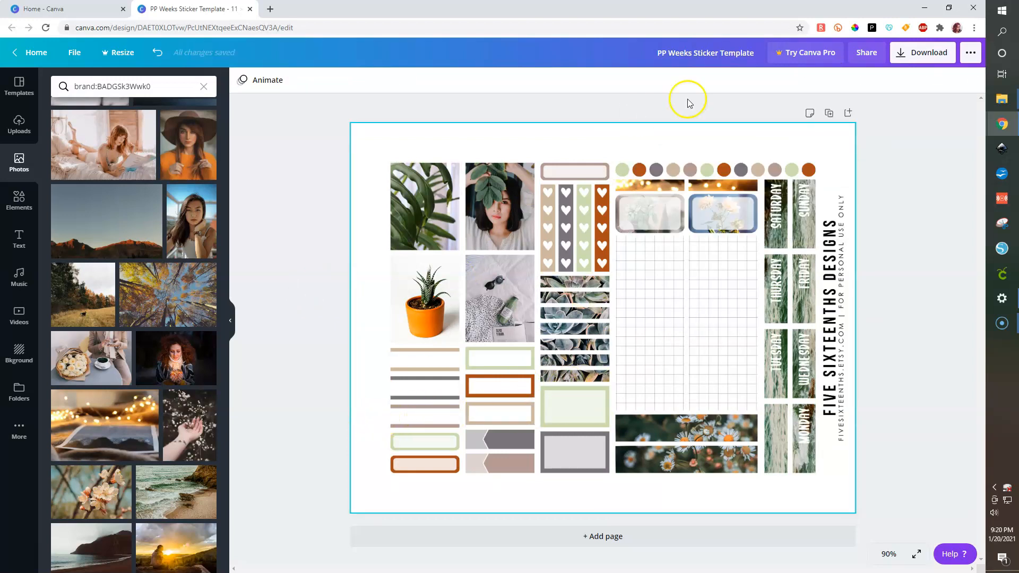
pyautogui.rightClick(709, 144)
pyautogui.click(781, 133)
pyautogui.click(835, 78)
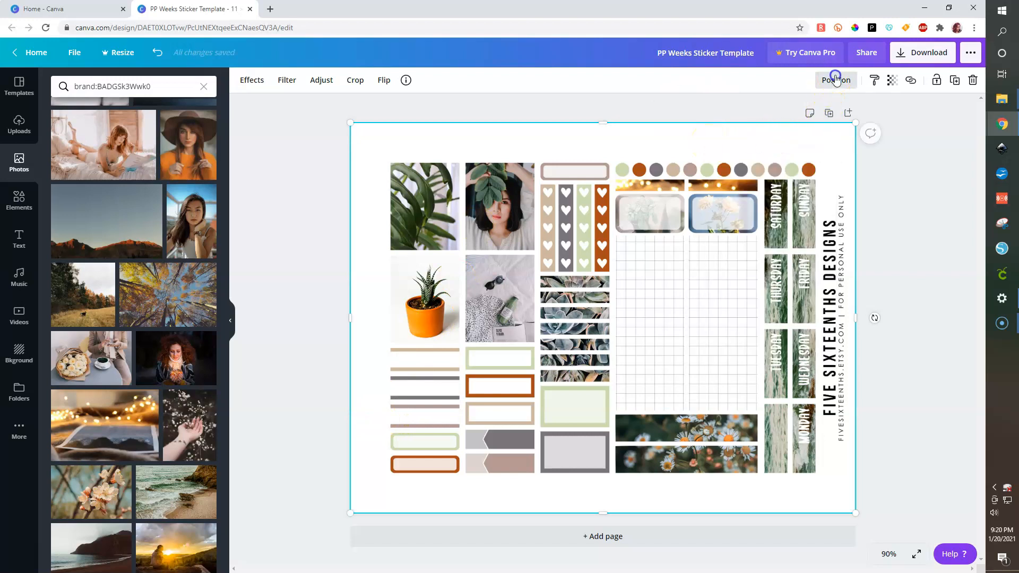
pyautogui.click(785, 133)
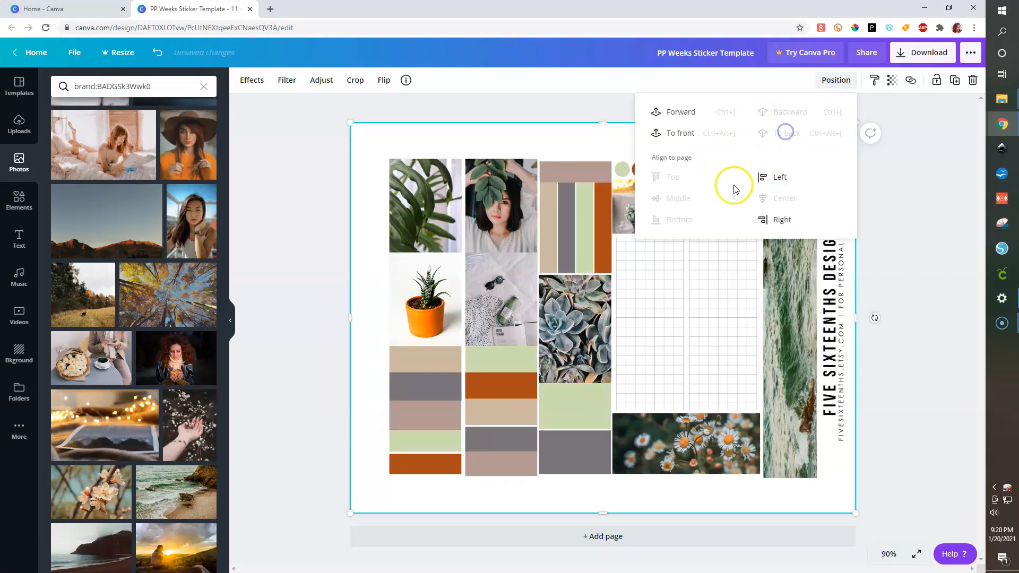
pyautogui.click(345, 364)
# Recolour all pale sage green rectangles, the sage vertical strip and the three sage circles with the copper orange from the daisy photo's colours.
pyautogui.click(433, 441)
pyautogui.keyDown('shift'); pyautogui.click(501, 361); pyautogui.keyUp('shift')
pyautogui.keyDown('shift'); pyautogui.click(556, 408); pyautogui.keyUp('shift')
pyautogui.keyDown('shift'); pyautogui.click(582, 247); pyautogui.keyUp('shift')
pyautogui.keyDown('shift'); pyautogui.click(622, 168); pyautogui.keyUp('shift')
pyautogui.keyDown('shift'); pyautogui.click(690, 168); pyautogui.keyUp('shift')
pyautogui.keyDown('shift'); pyautogui.click(721, 171); pyautogui.keyUp('shift')
pyautogui.keyDown('shift'); pyautogui.click(708, 171); pyautogui.keyUp('shift')
pyautogui.keyDown('shift'); pyautogui.click(722, 171); pyautogui.keyUp('shift')
pyautogui.keyDown('shift'); pyautogui.click(791, 170); pyautogui.keyUp('shift')
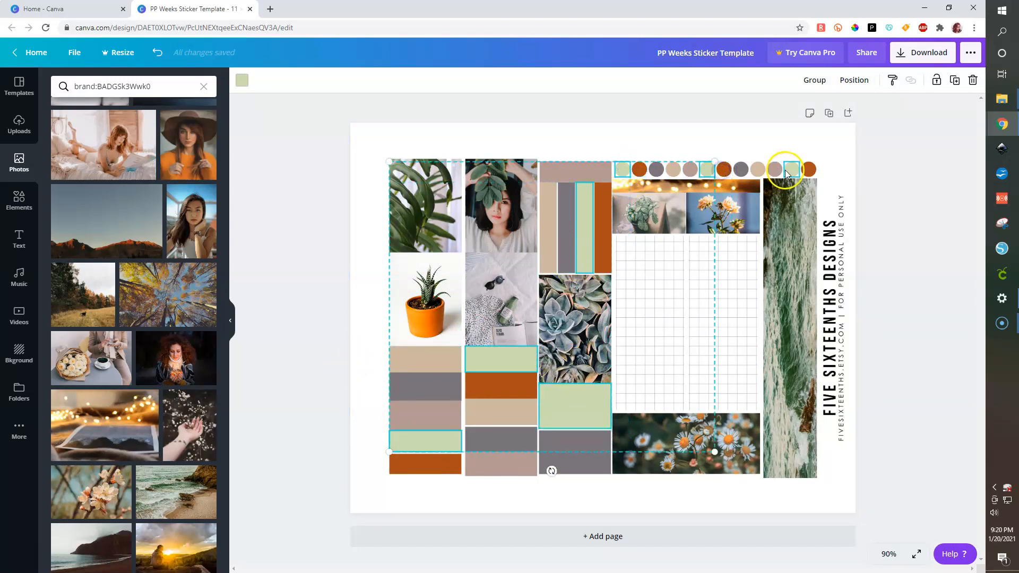
pyautogui.click(240, 82)
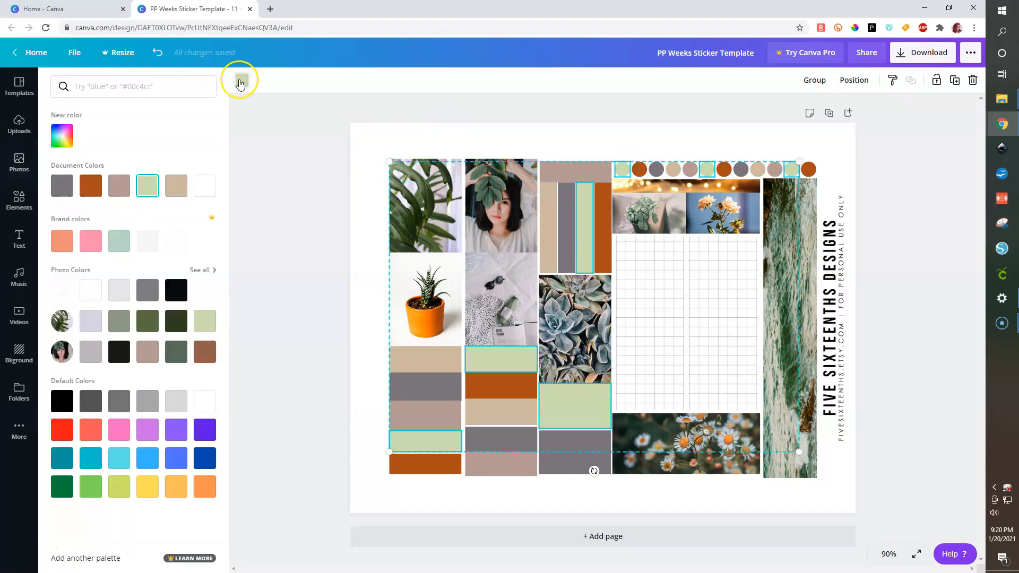
pyautogui.click(204, 267)
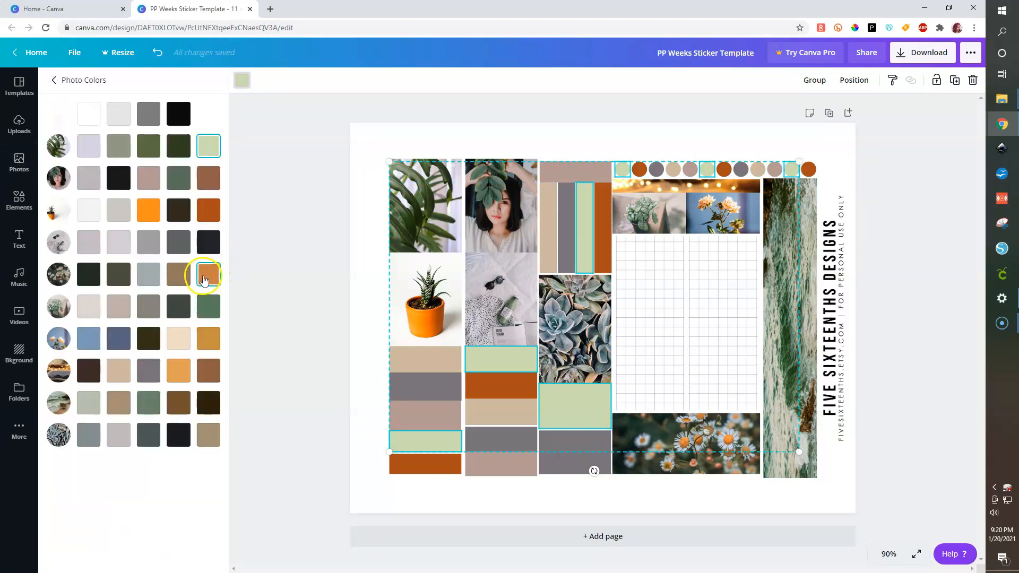
pyautogui.click(208, 274)
pyautogui.click(148, 210)
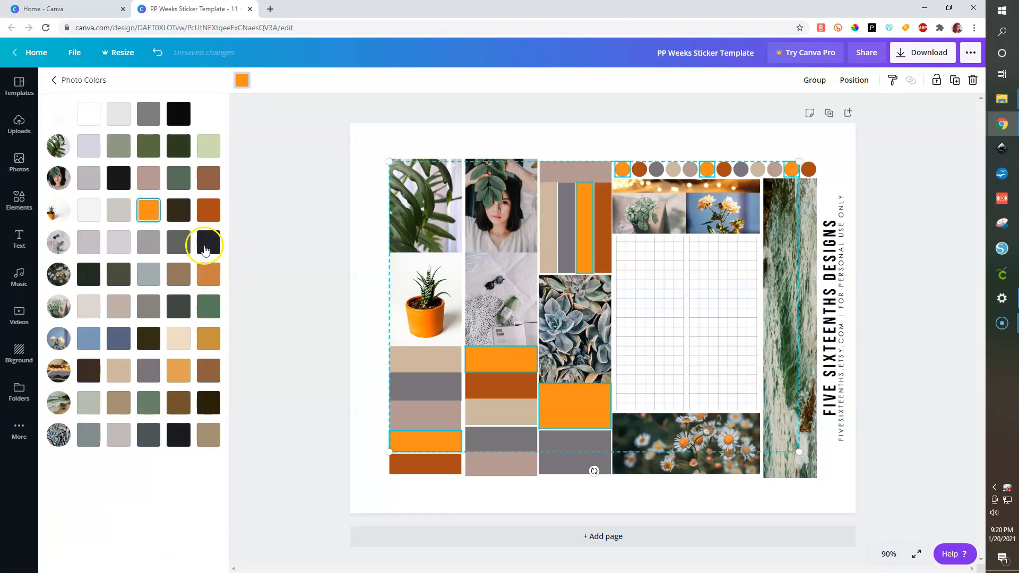
pyautogui.click(208, 278)
pyautogui.click(309, 313)
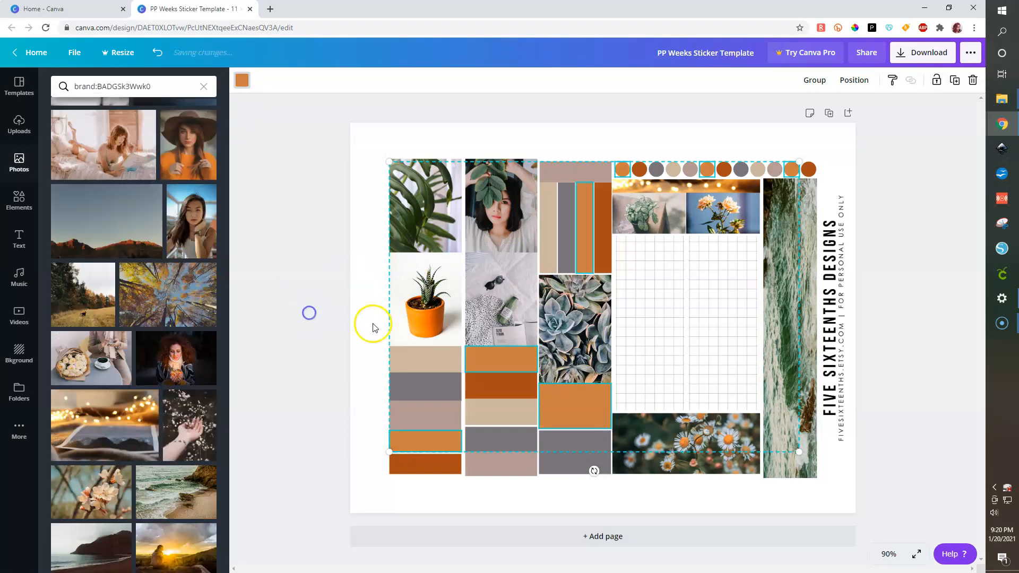
# Bring the template overlay image to the front, above all photos and coloured shapes.
pyautogui.click(373, 326)
pyautogui.click(835, 81)
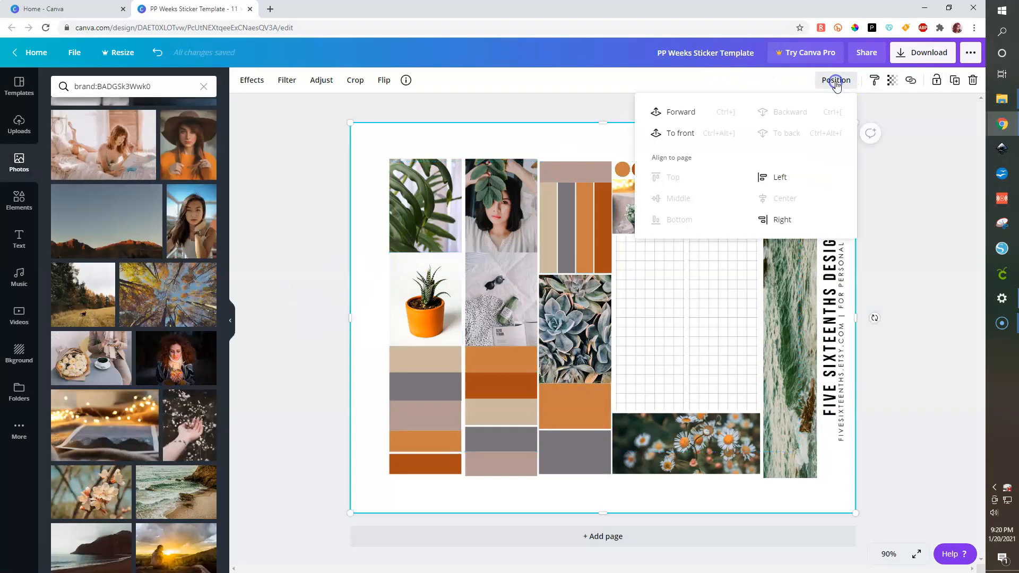
pyautogui.click(909, 232)
pyautogui.click(359, 216)
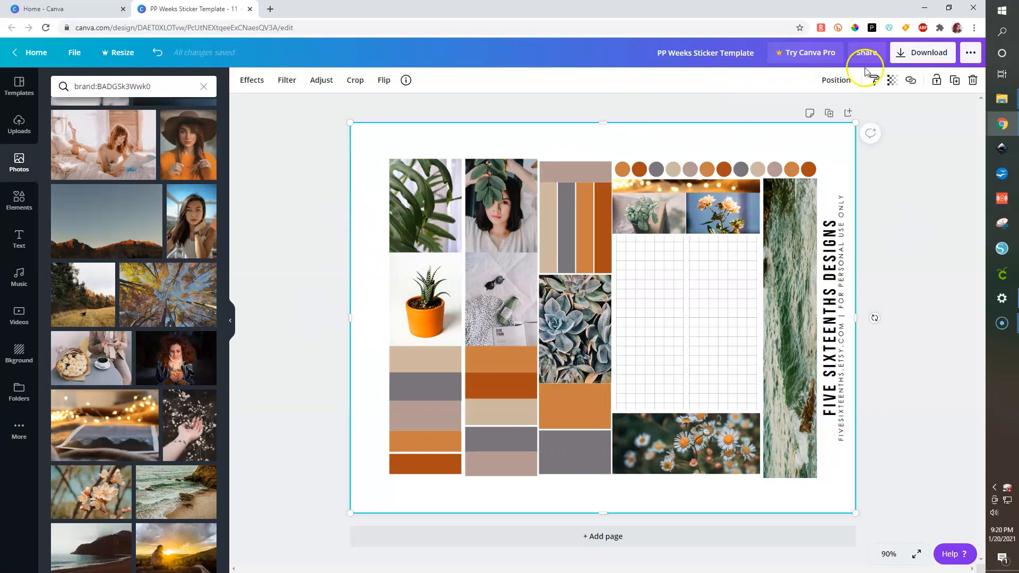
pyautogui.click(836, 80)
pyautogui.click(674, 129)
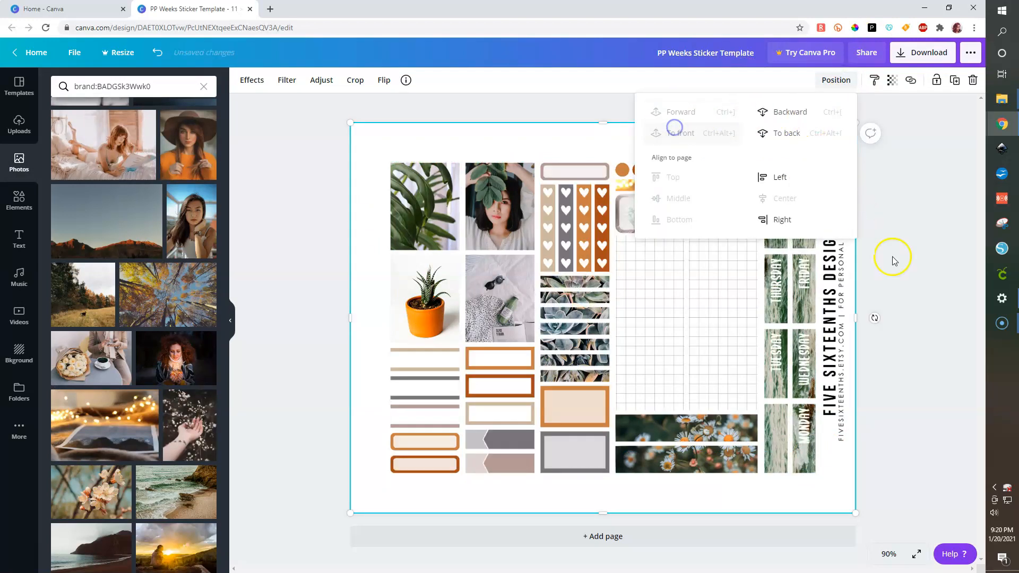
pyautogui.click(897, 253)
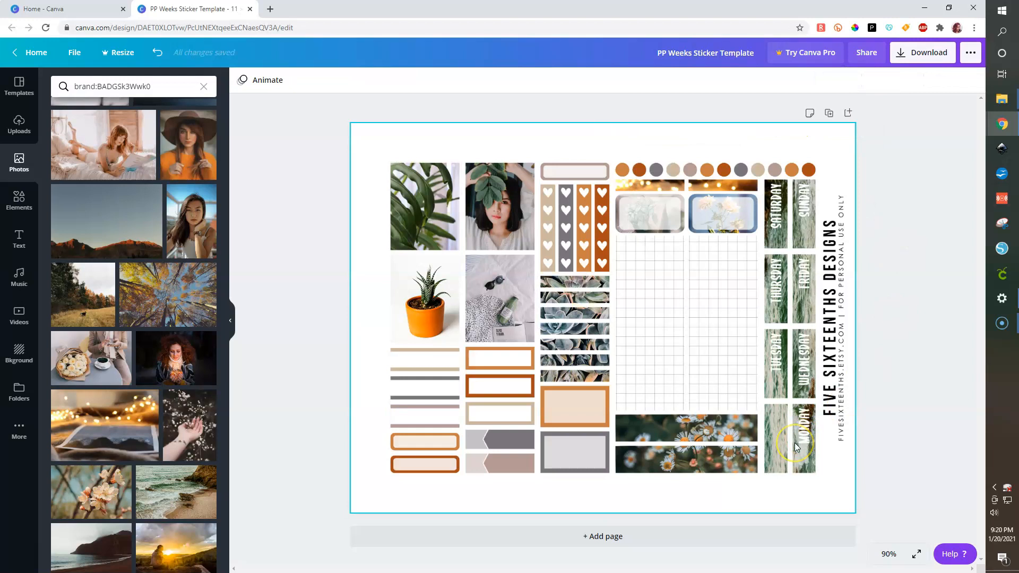
# Search the elements for "house" and insert the free solid house icon with a chimney.
pyautogui.click(883, 554)
pyautogui.click(881, 324)
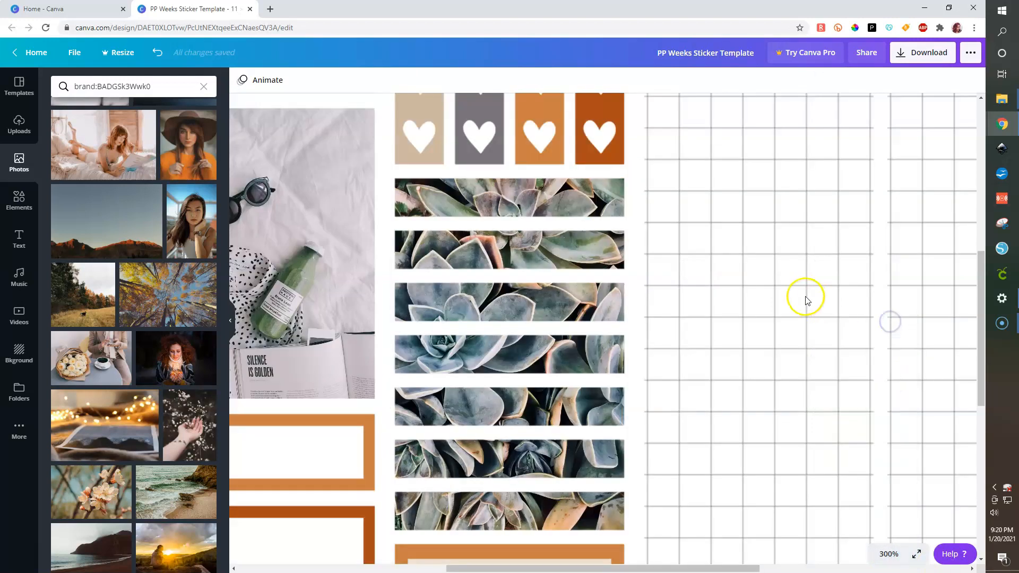
pyautogui.scroll(5, 805, 297)
pyautogui.scroll(2, 805, 299)
pyautogui.hscroll(6, 804, 298)
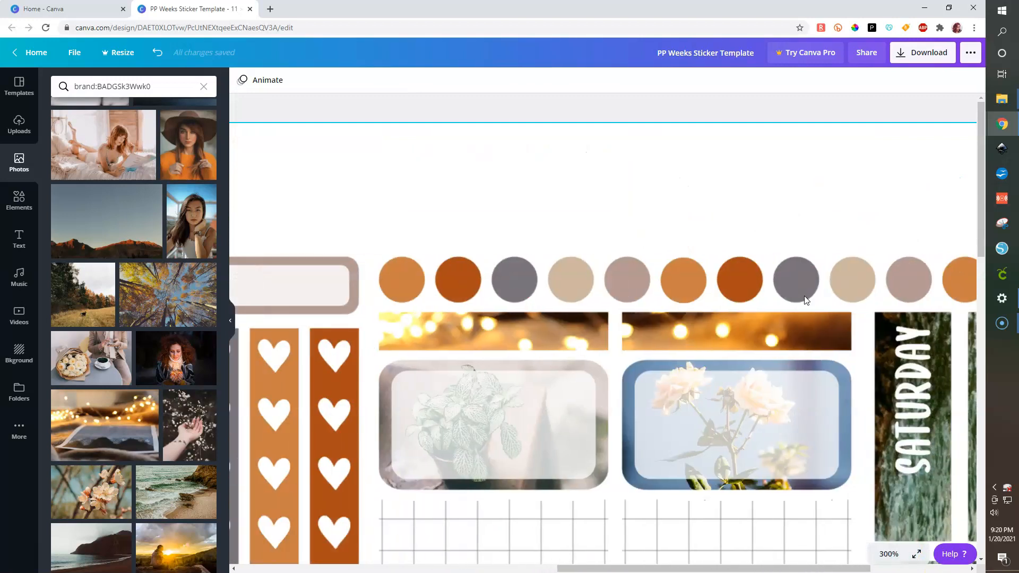
pyautogui.click(19, 197)
pyautogui.click(141, 85)
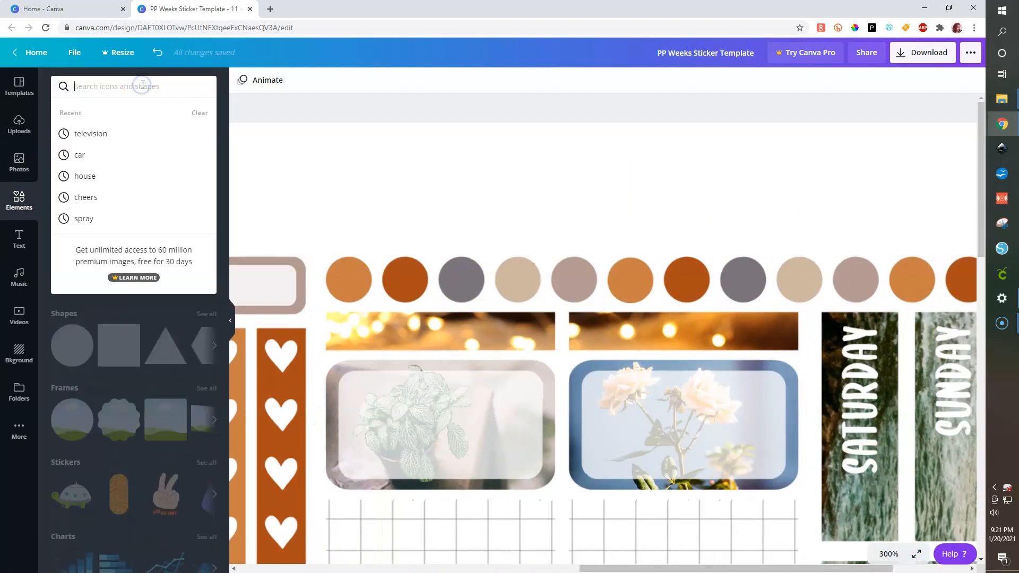
pyautogui.write('hous')
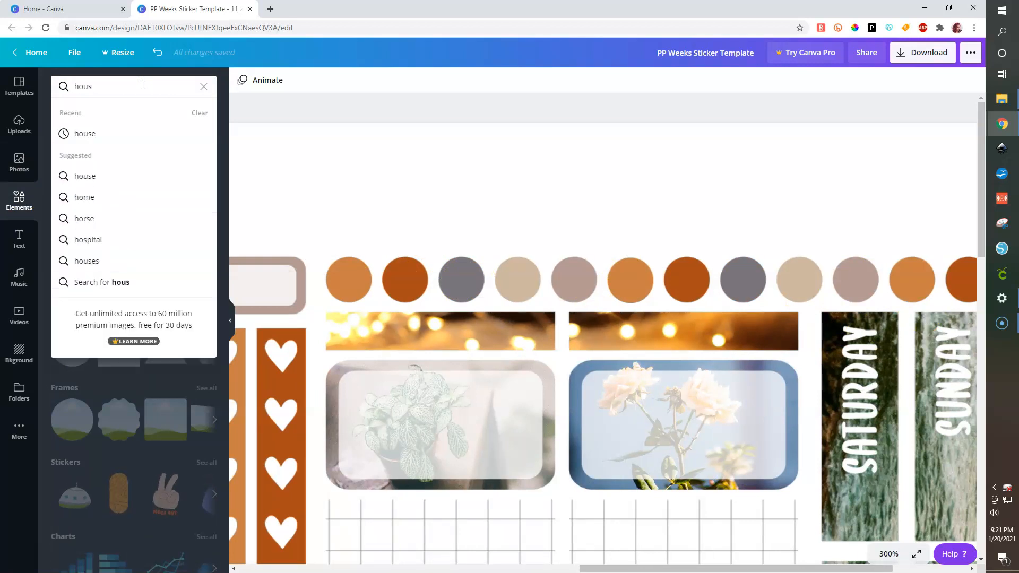
pyautogui.click(107, 133)
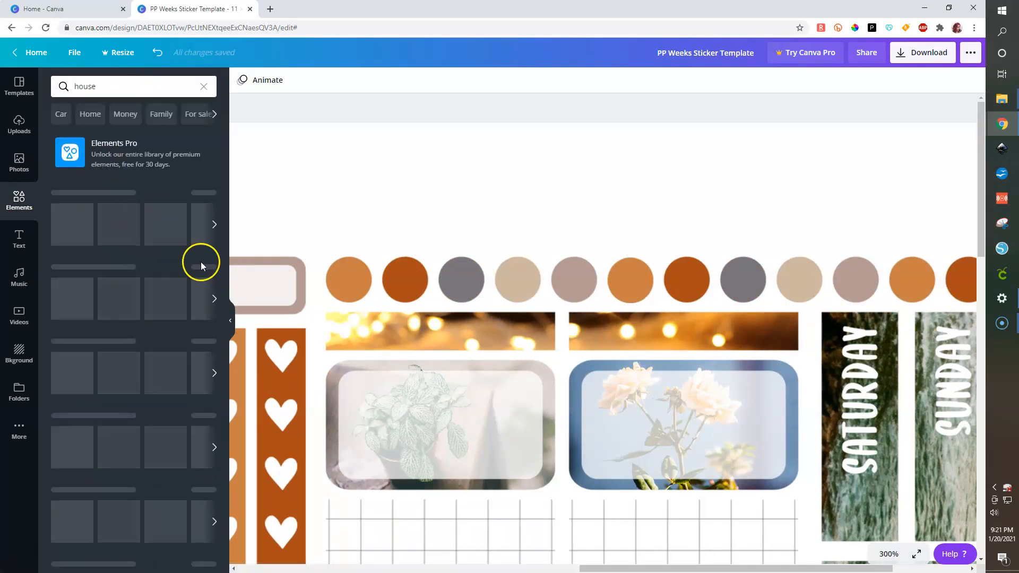
pyautogui.click(78, 217)
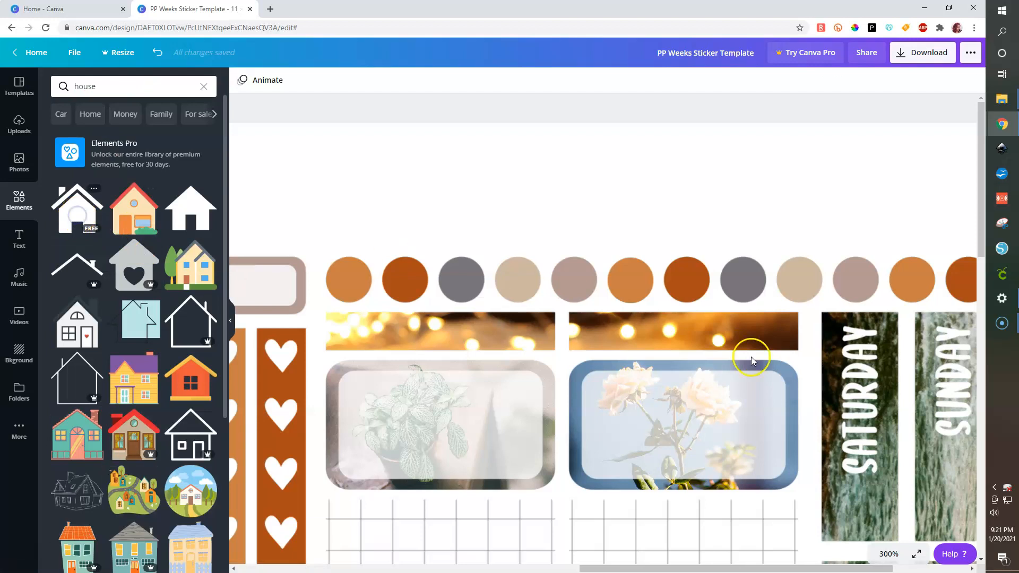
# Shrink the house icon to about 0.3 x 0.2 in and place it just above the row of circles.
pyautogui.scroll(-3, 753, 357)
pyautogui.moveTo(393, 468); pyautogui.dragTo(789, 217)
pyautogui.moveTo(405, 101); pyautogui.dragTo(796, 487)
pyautogui.moveTo(846, 546); pyautogui.dragTo(357, 161)
pyautogui.scroll(3, 313, 289)
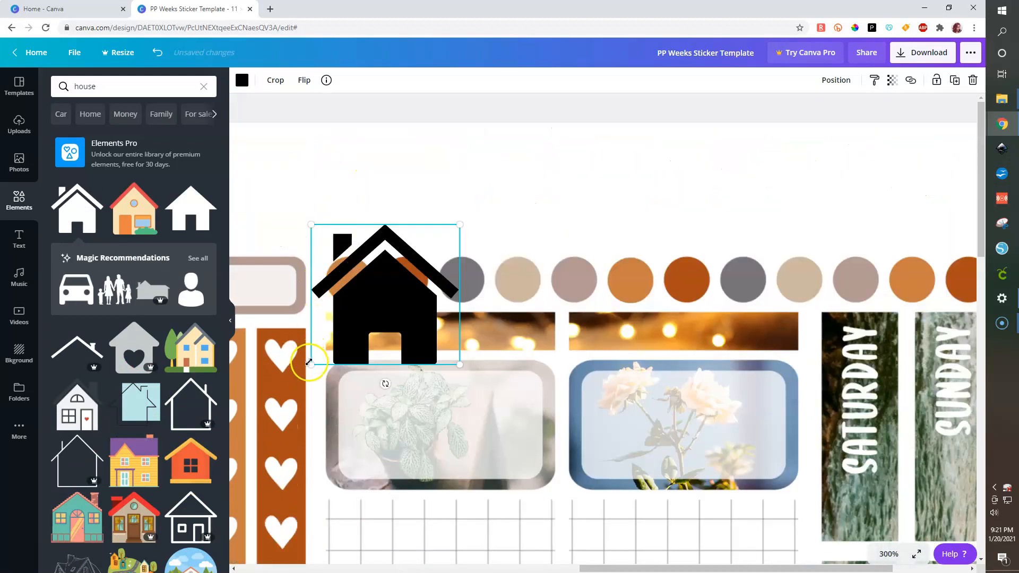
pyautogui.moveTo(310, 365); pyautogui.dragTo(425, 267)
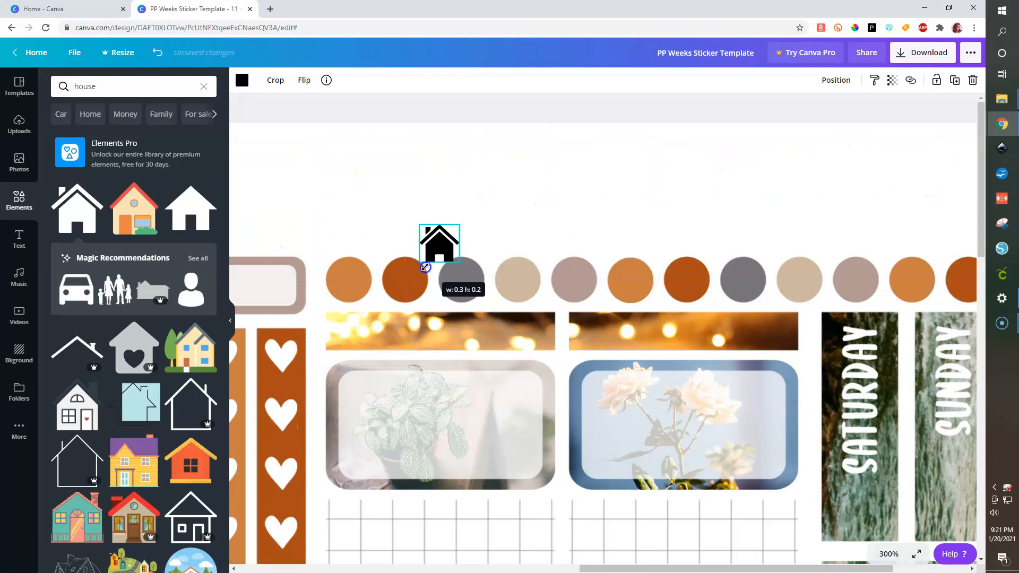
# Recolour the house icon white and fit it centred inside the first circle of the row.
pyautogui.click(242, 80)
pyautogui.click(63, 218)
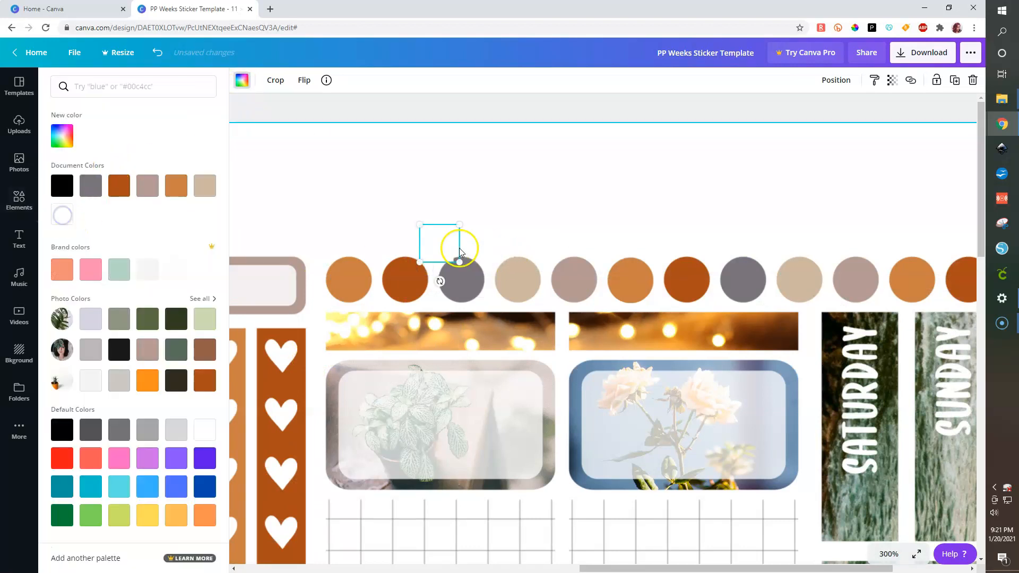
pyautogui.moveTo(425, 250); pyautogui.dragTo(346, 277)
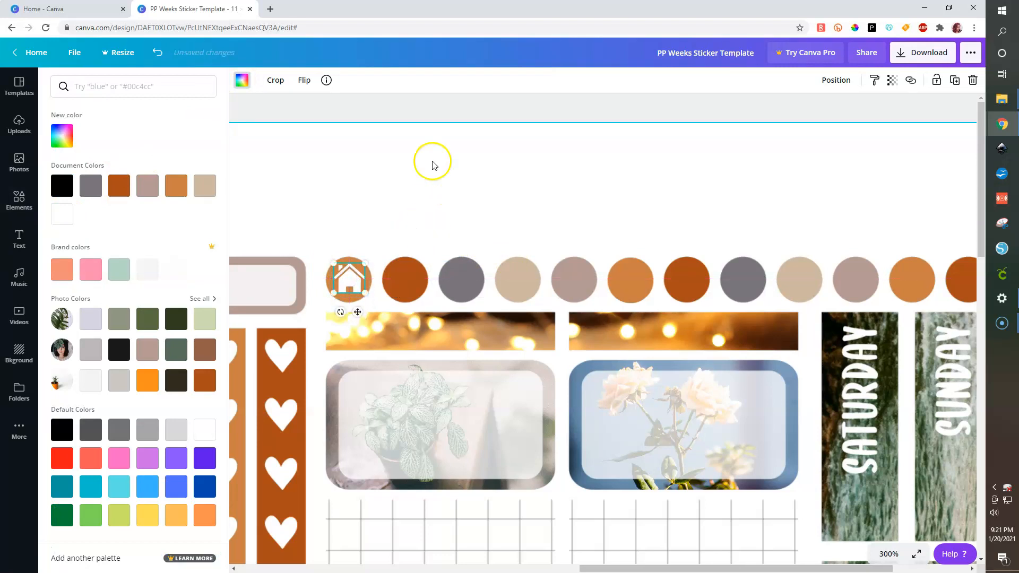
pyautogui.click(449, 100)
pyautogui.click(433, 173)
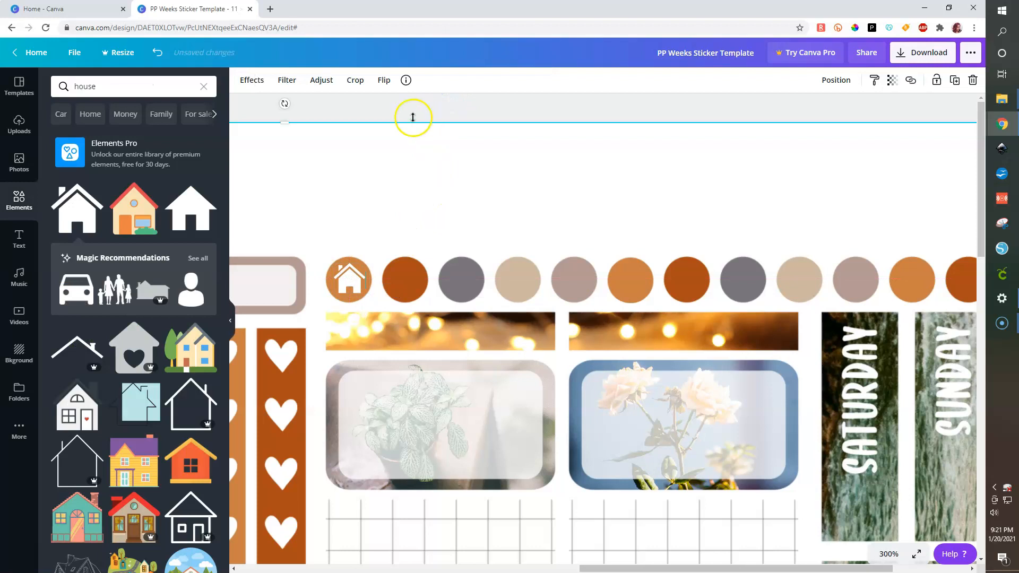
# Search the elements for "car" and insert the free solid front-view car icon.
pyautogui.click(139, 86)
pyautogui.press('BackSpace')
pyautogui.press('BackSpace')
pyautogui.write('car')
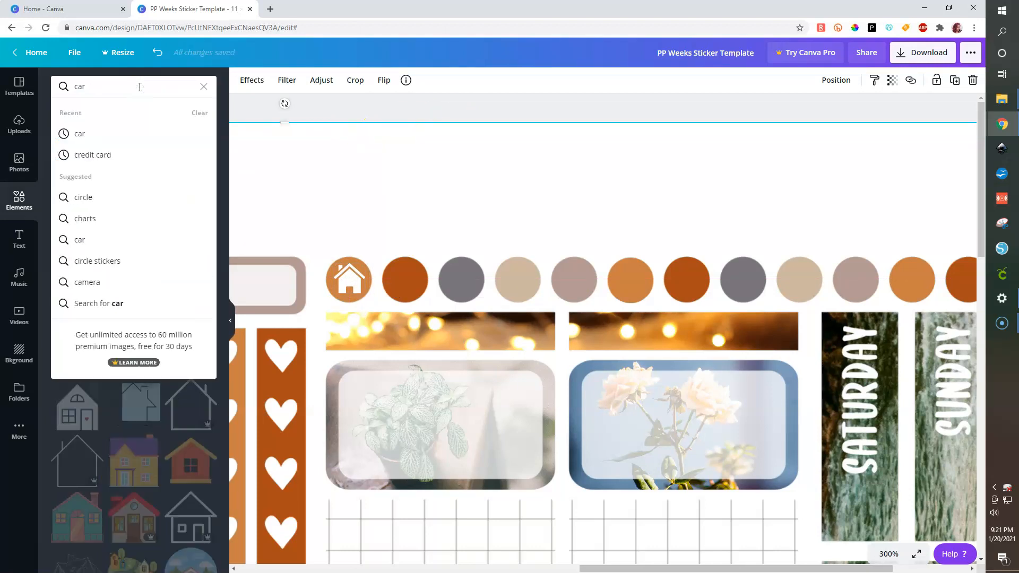
pyautogui.click(114, 134)
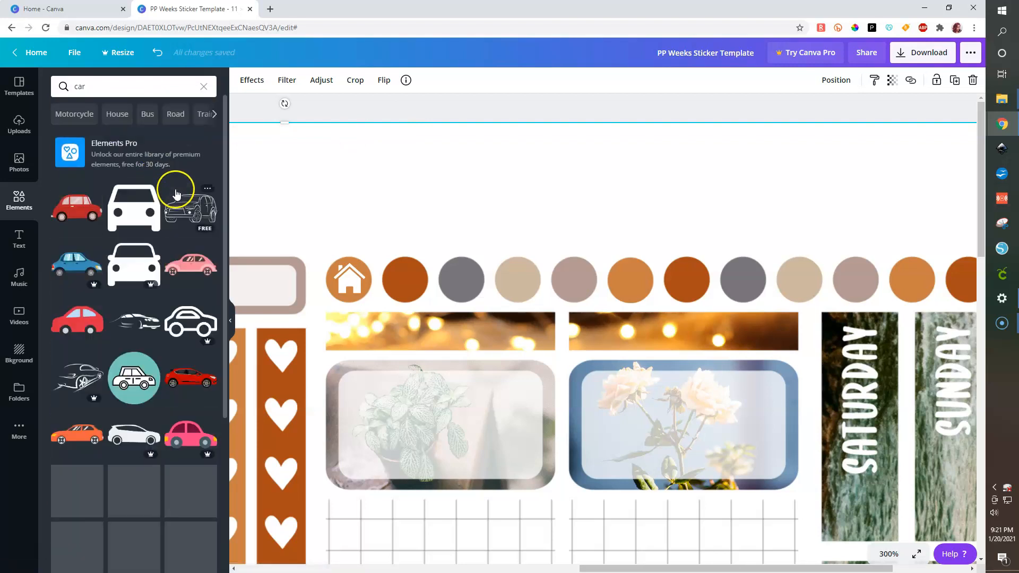
pyautogui.click(134, 208)
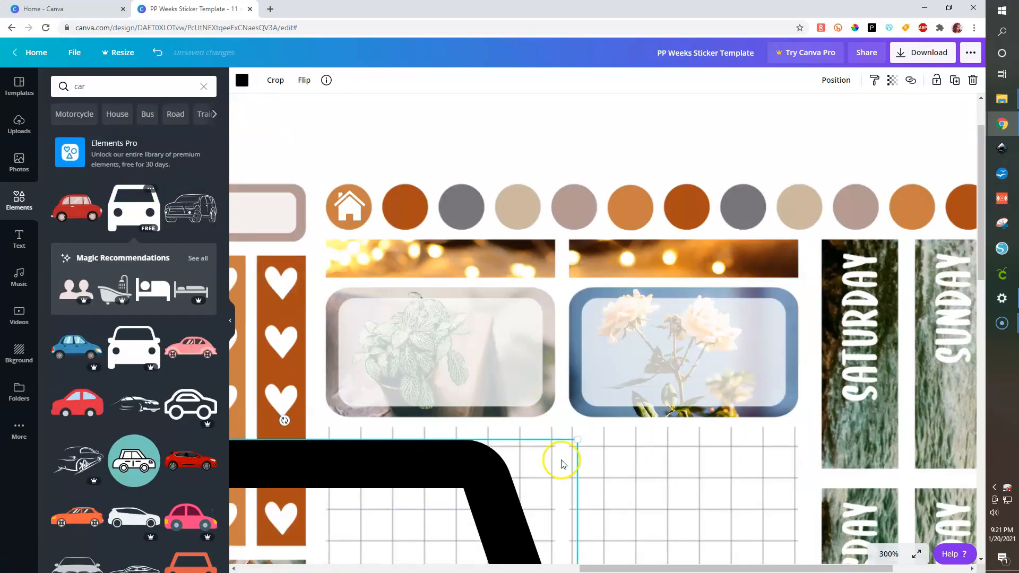
# Shrink the car icon, recolour it white and centre it inside the second circle, the rust orange one.
pyautogui.moveTo(496, 440); pyautogui.dragTo(817, 186)
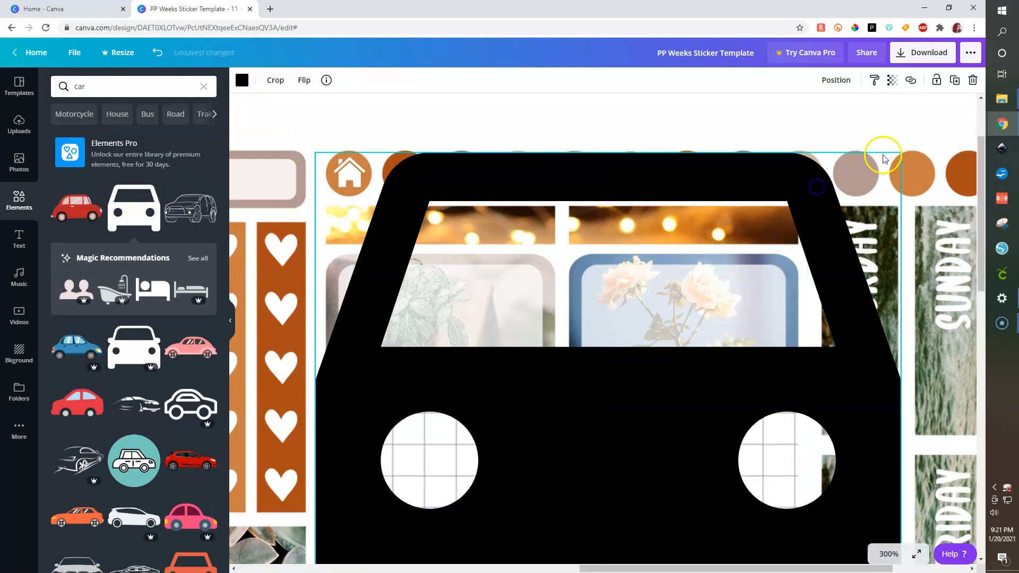
pyautogui.moveTo(882, 159); pyautogui.dragTo(773, 154)
pyautogui.moveTo(703, 228); pyautogui.dragTo(635, 285)
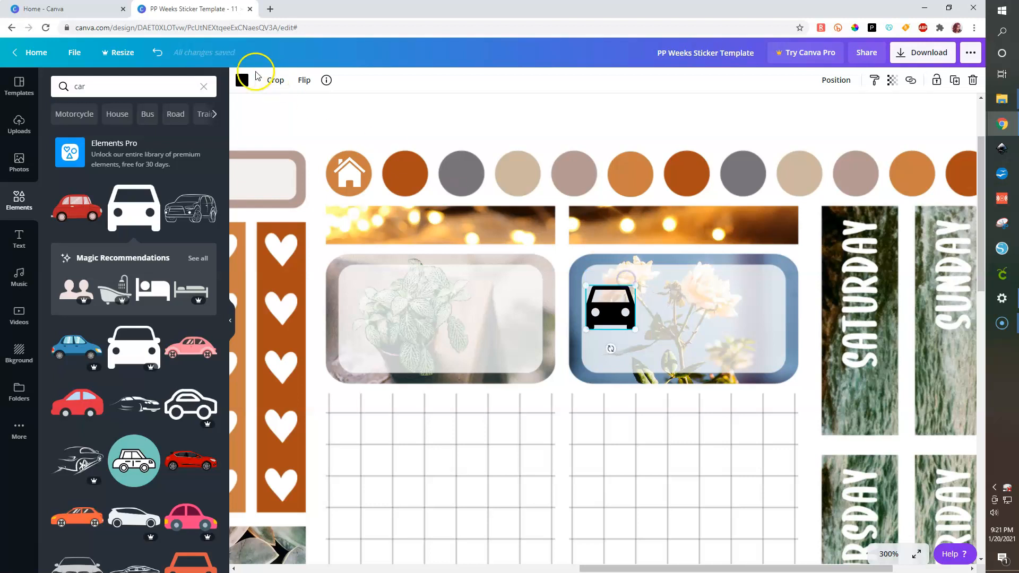
pyautogui.click(243, 80)
pyautogui.click(62, 213)
pyautogui.click(603, 294)
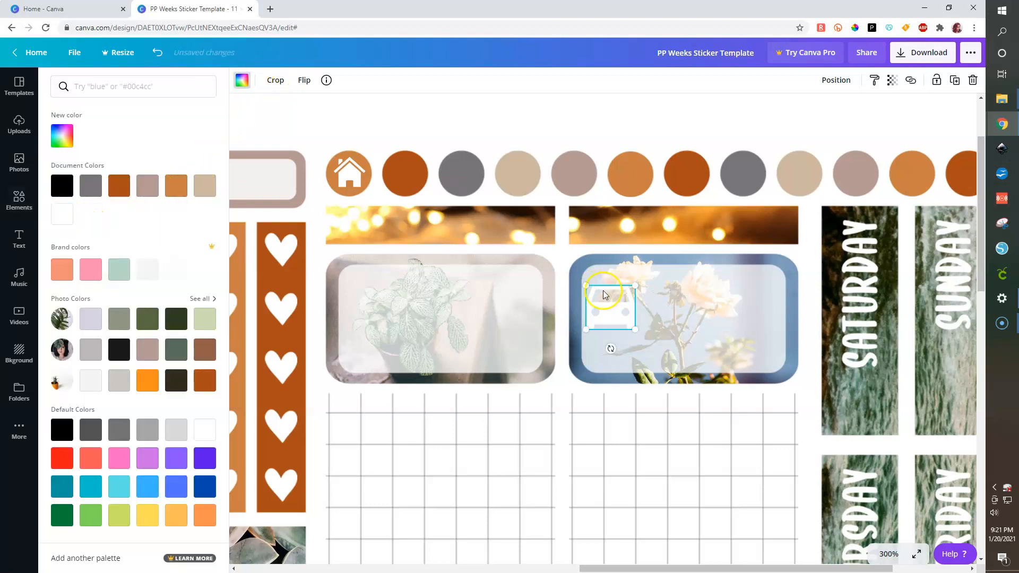
pyautogui.moveTo(610, 307); pyautogui.dragTo(412, 179)
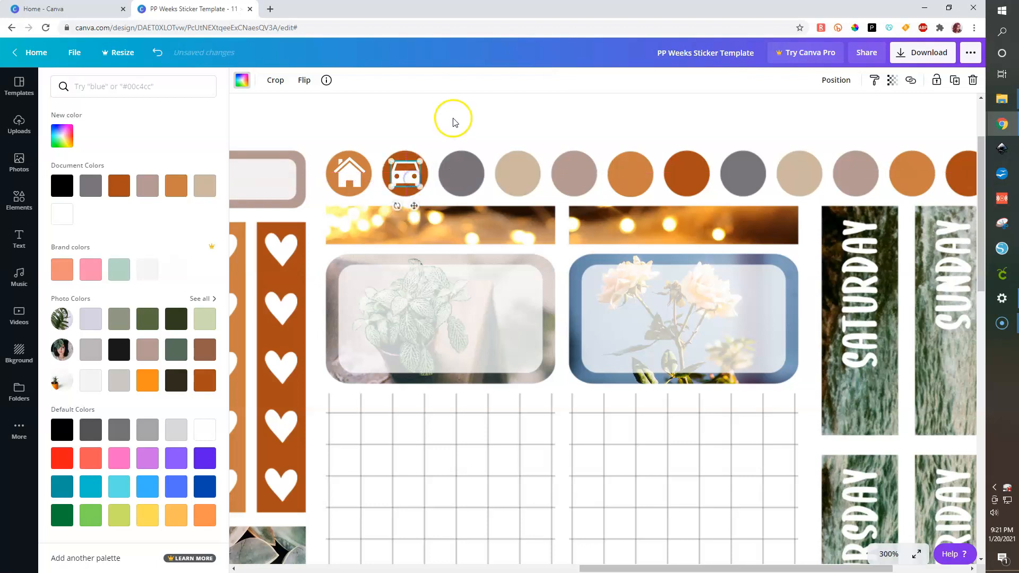
pyautogui.click(454, 122)
# Add a heading text box reading "1" and scale it down to a font size of about 23.
pyautogui.click(12, 244)
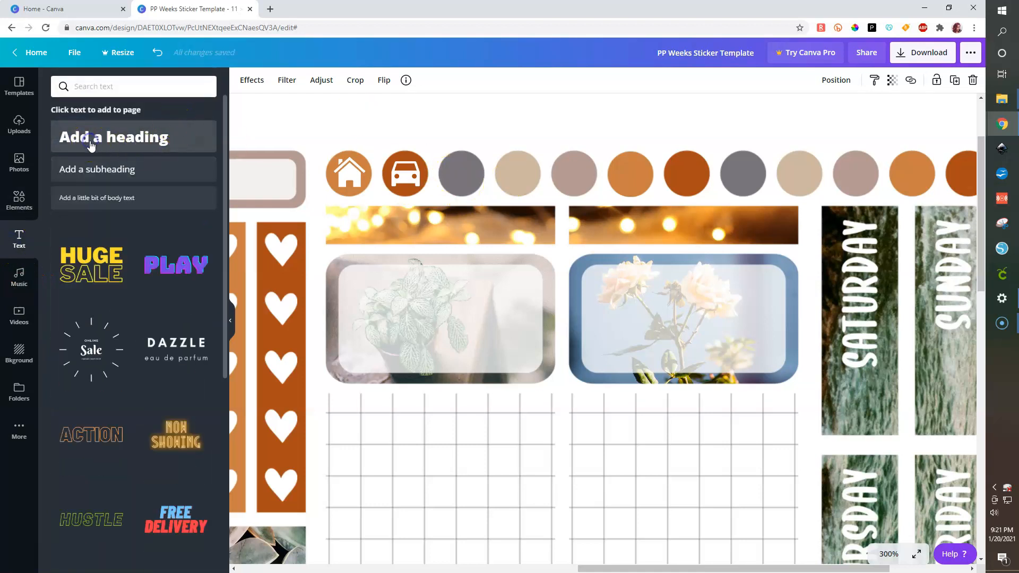
pyautogui.click(91, 139)
pyautogui.click(432, 236)
pyautogui.moveTo(420, 246); pyautogui.dragTo(838, 431)
pyautogui.write('1')
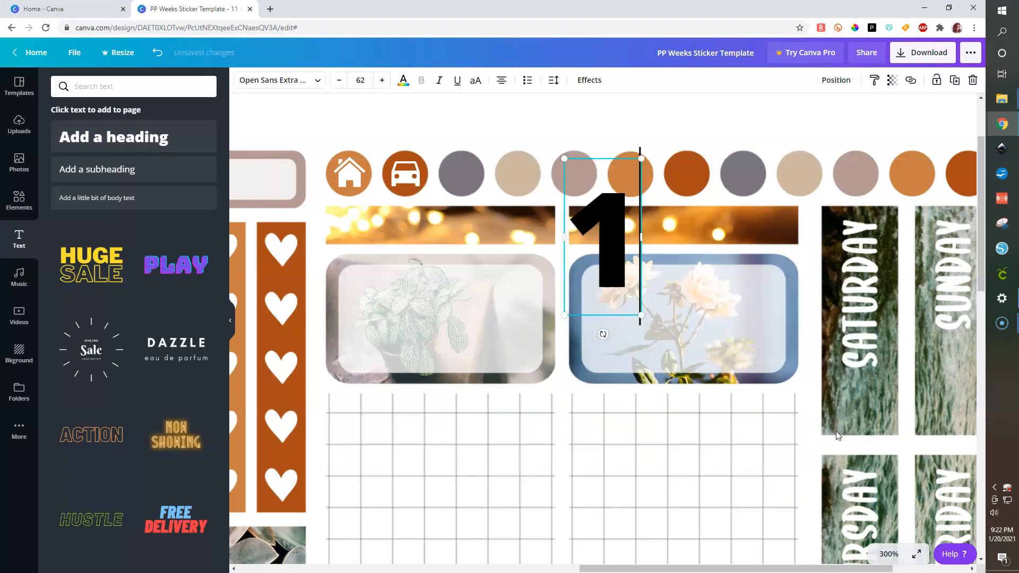
pyautogui.moveTo(567, 161); pyautogui.dragTo(613, 257)
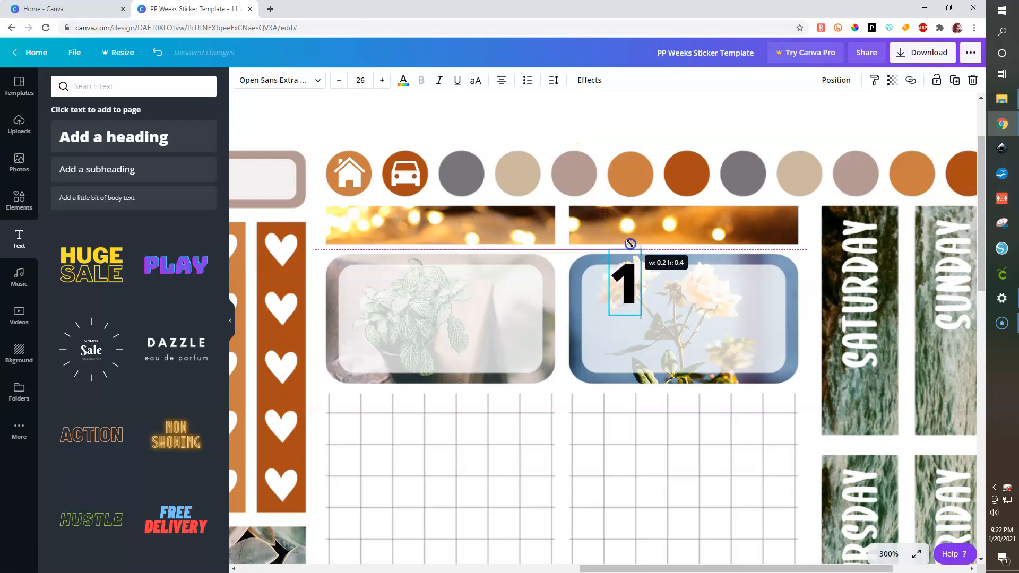
# Recolour the "1" white, scale it to a font size of about 15 and centre it in the third circle.
pyautogui.click(403, 81)
pyautogui.click(72, 219)
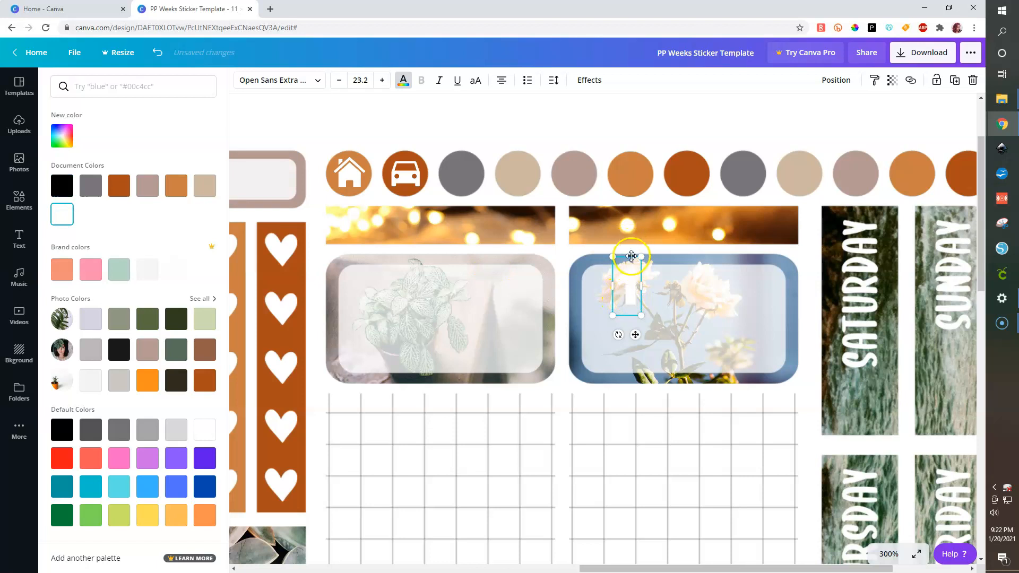
pyautogui.moveTo(509, 188); pyautogui.dragTo(462, 153)
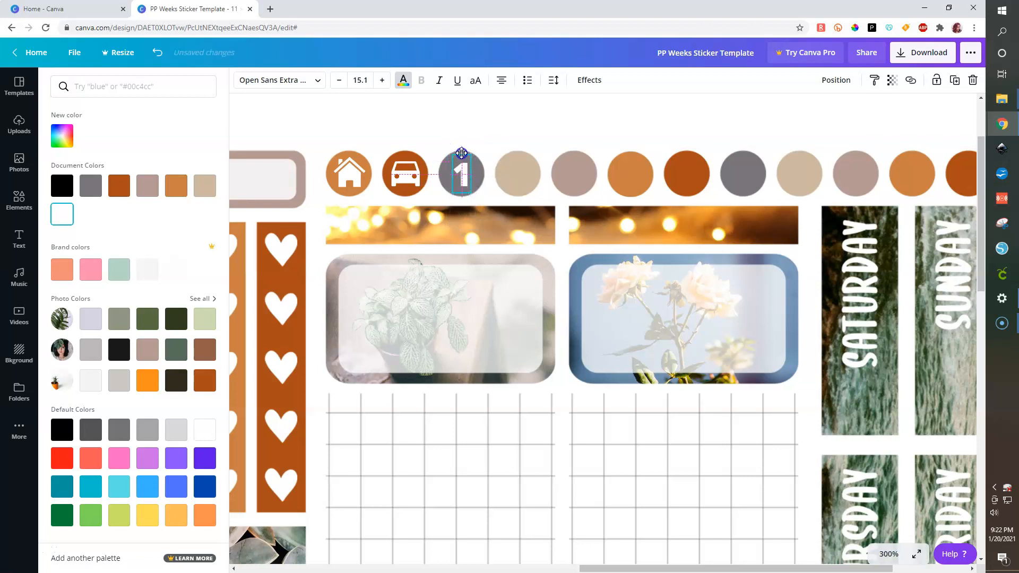
# Change the font of the "1" in the third circle to Eczar SemiBold.
pyautogui.click(320, 81)
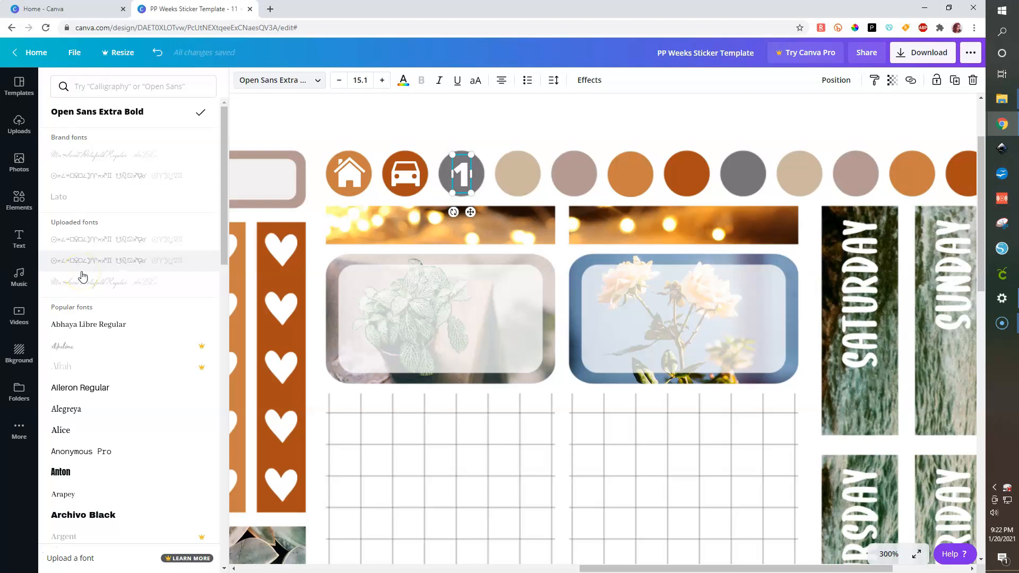
pyautogui.scroll(-1, 82, 276)
pyautogui.scroll(-3, 82, 276)
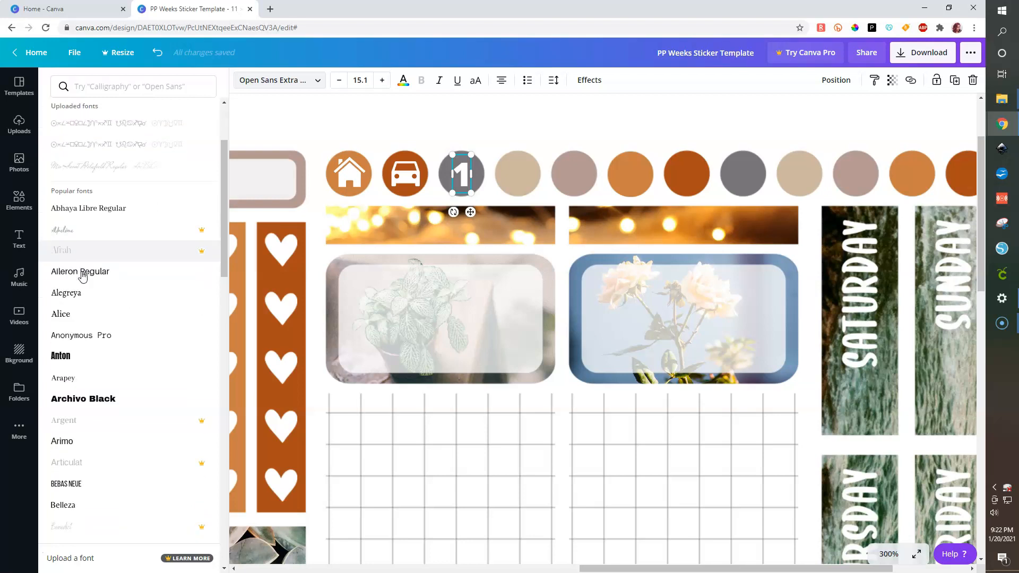
pyautogui.click(74, 482)
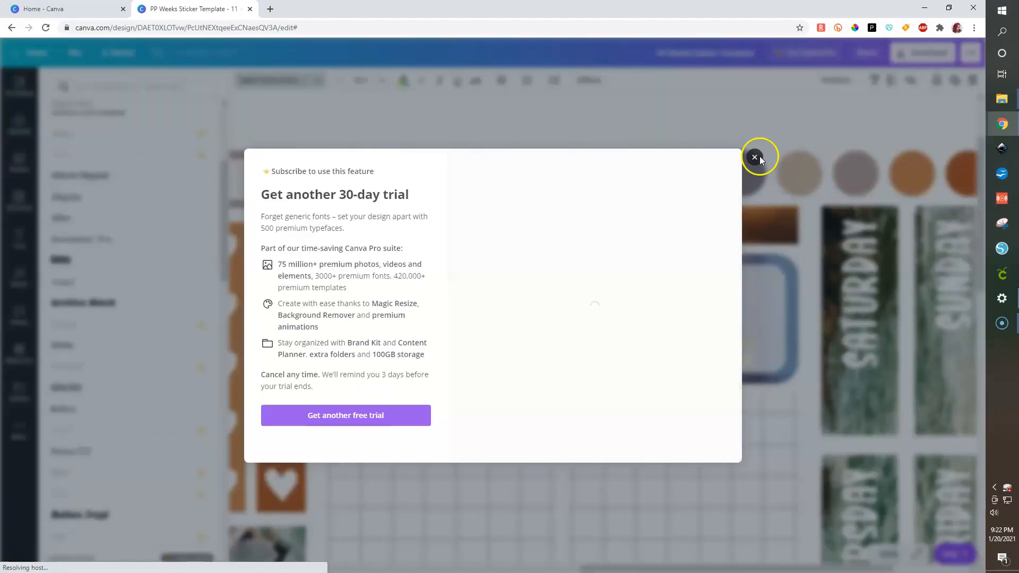
pyautogui.click(115, 440)
pyautogui.scroll(-3, 122, 467)
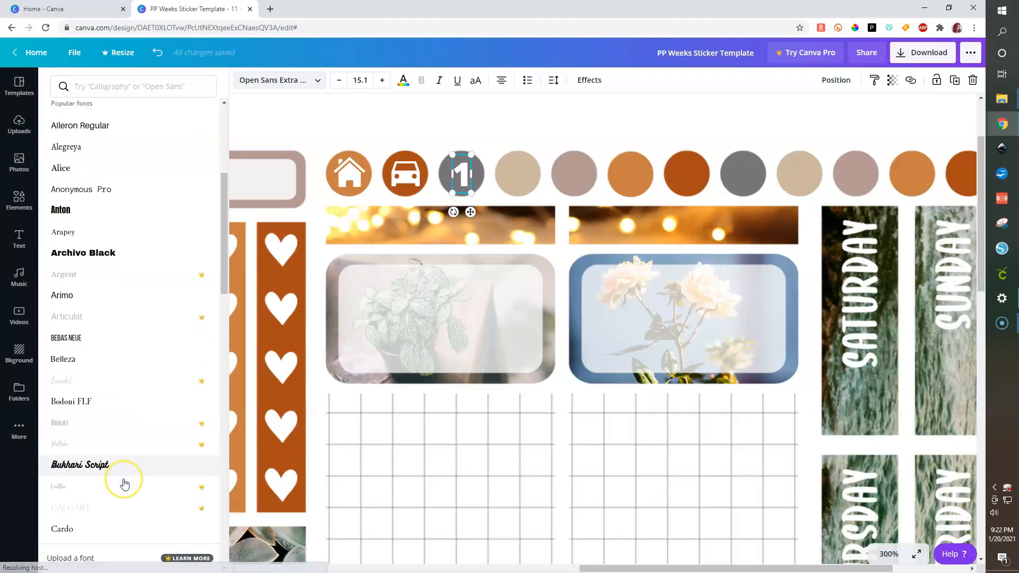
pyautogui.scroll(-3, 112, 460)
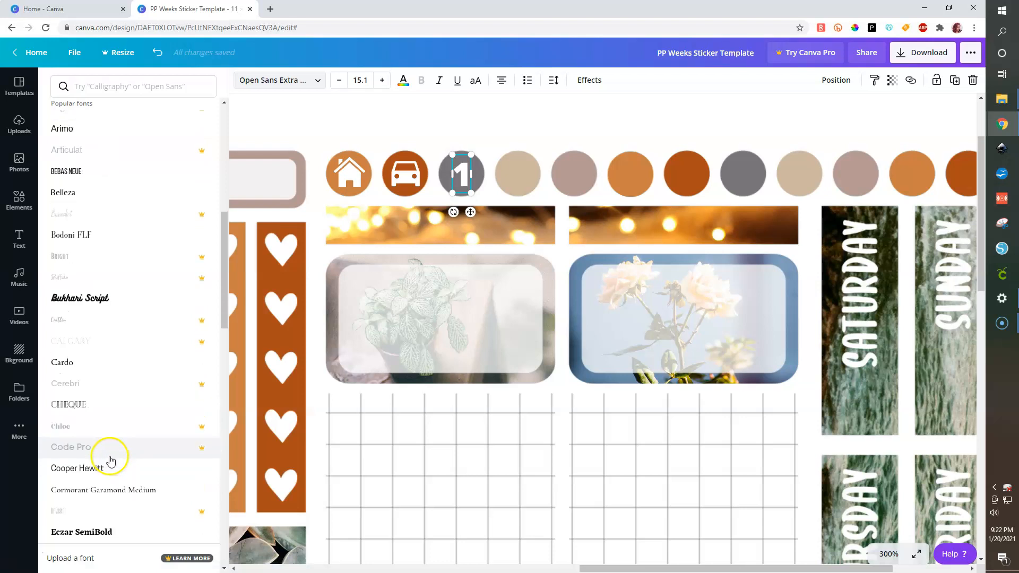
pyautogui.click(108, 393)
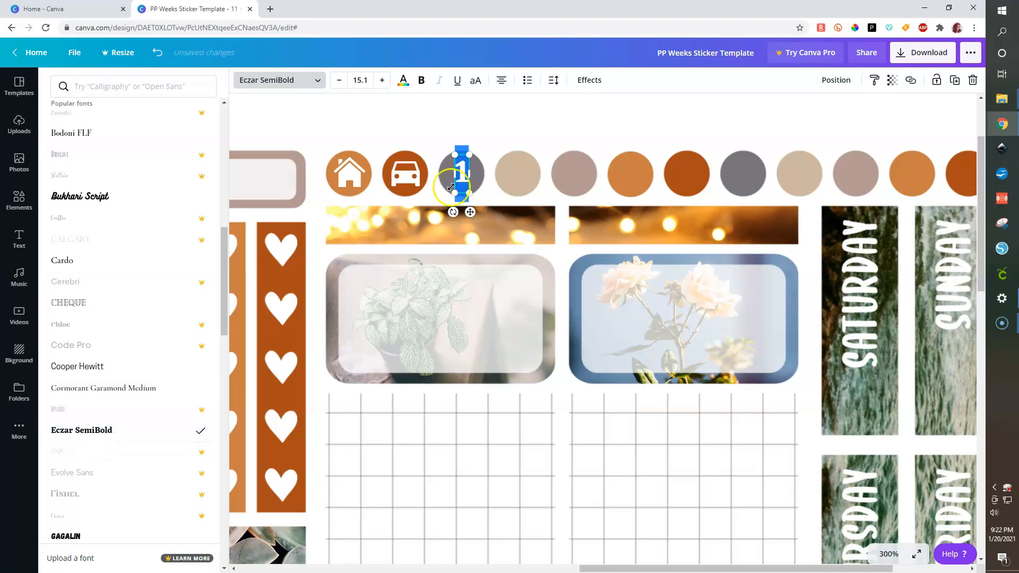
pyautogui.click(548, 125)
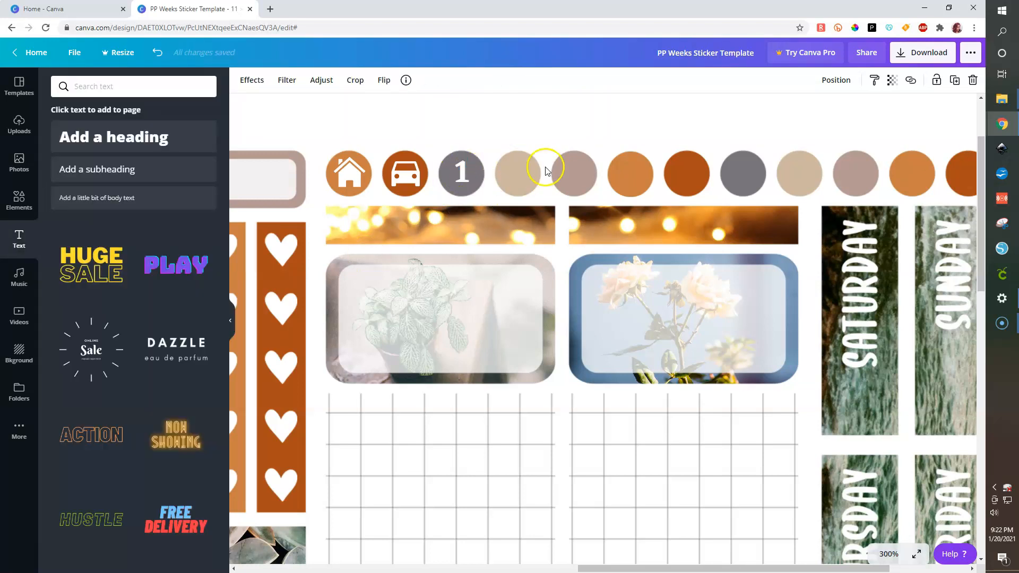
# Fit the whole page in view and duplicate the finished sticker page as page 2.
pyautogui.click(884, 553)
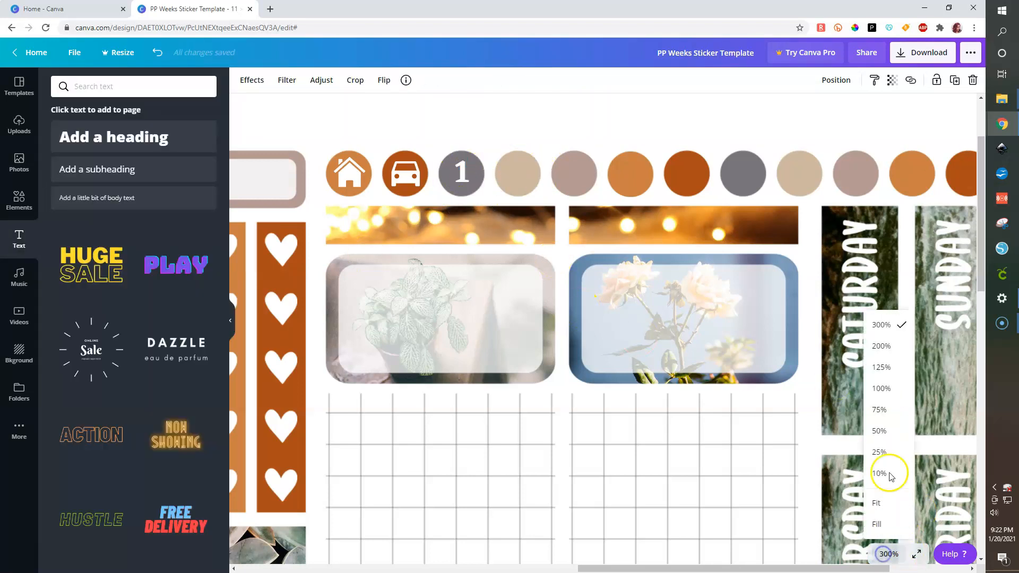
pyautogui.click(890, 507)
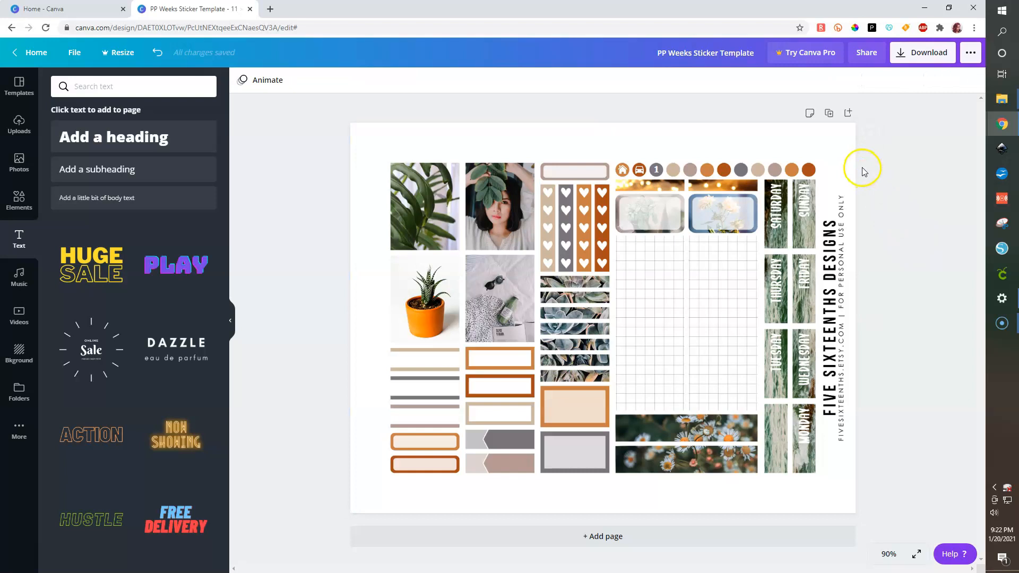
pyautogui.click(831, 113)
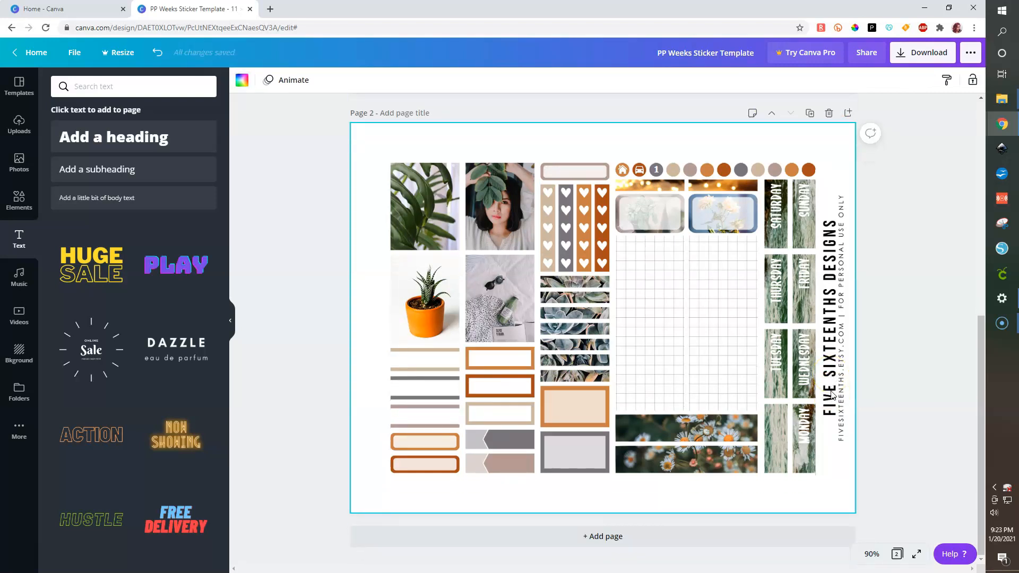
# Send the full-page sticker template overlay on page 2 to the back, behind the photos and colour blocks.
pyautogui.scroll(8, 832, 395)
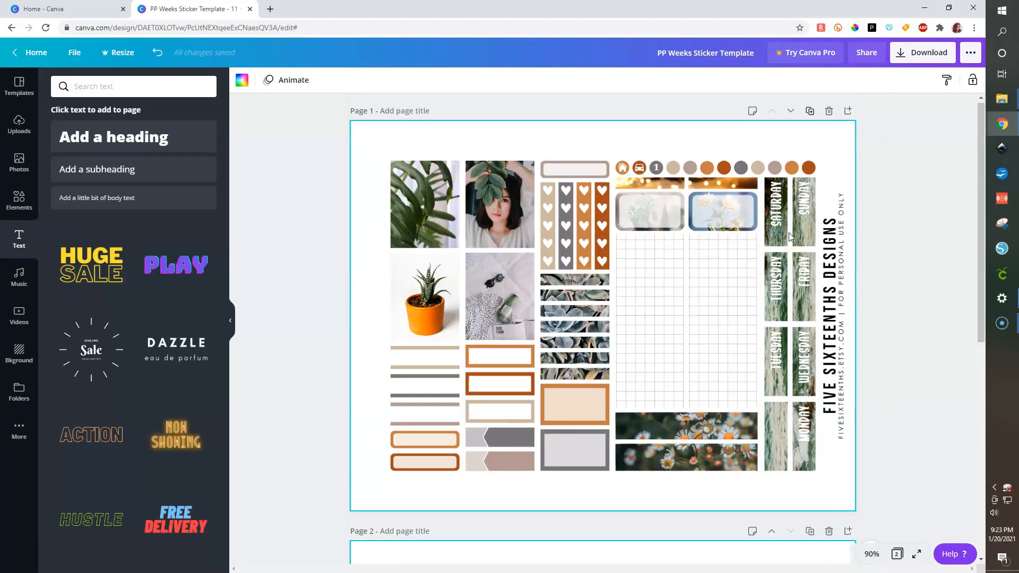
pyautogui.scroll(-5, 789, 236)
pyautogui.click(828, 289)
pyautogui.click(837, 81)
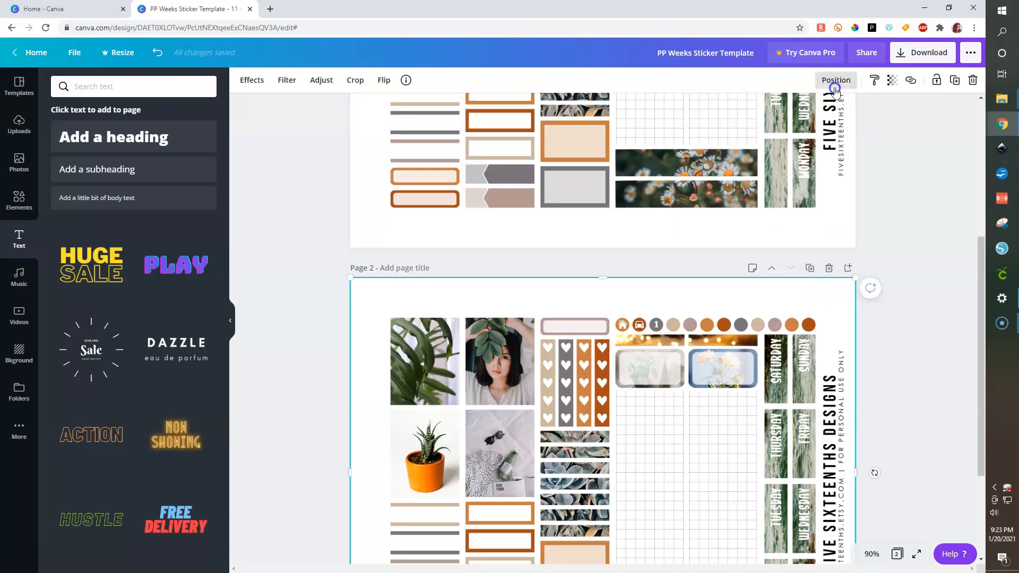
pyautogui.click(788, 133)
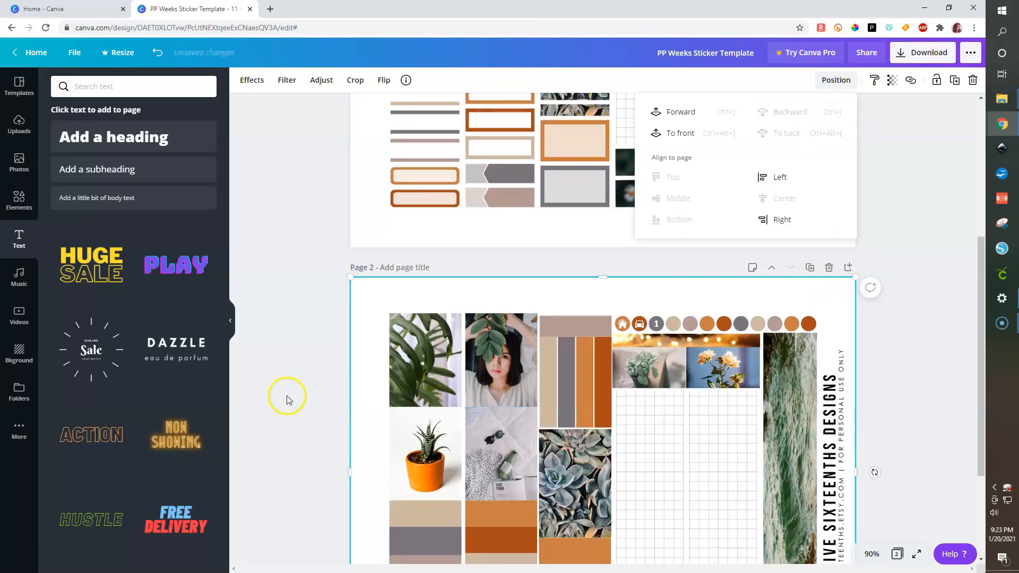
pyautogui.scroll(-3, 282, 396)
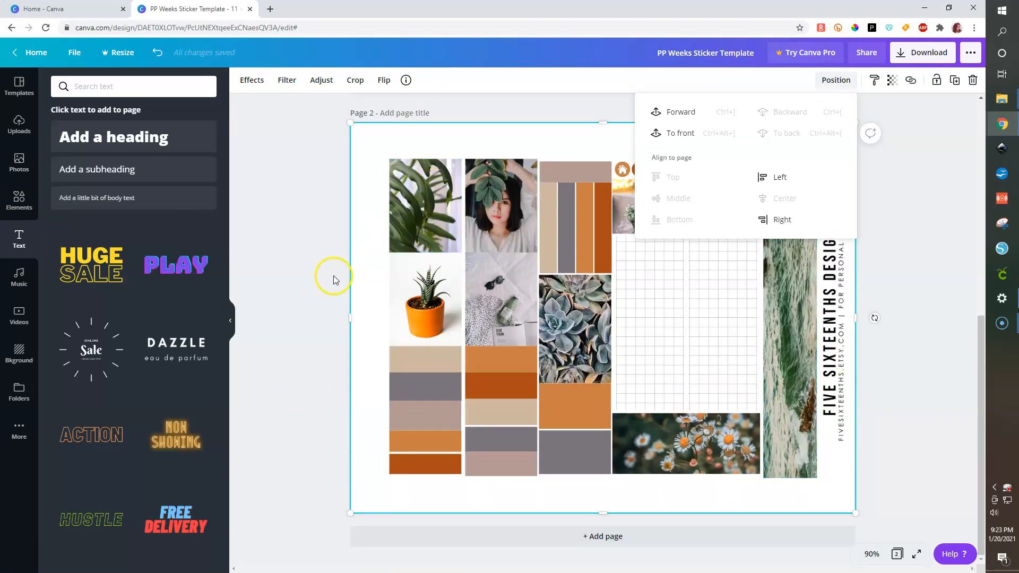
pyautogui.click(913, 387)
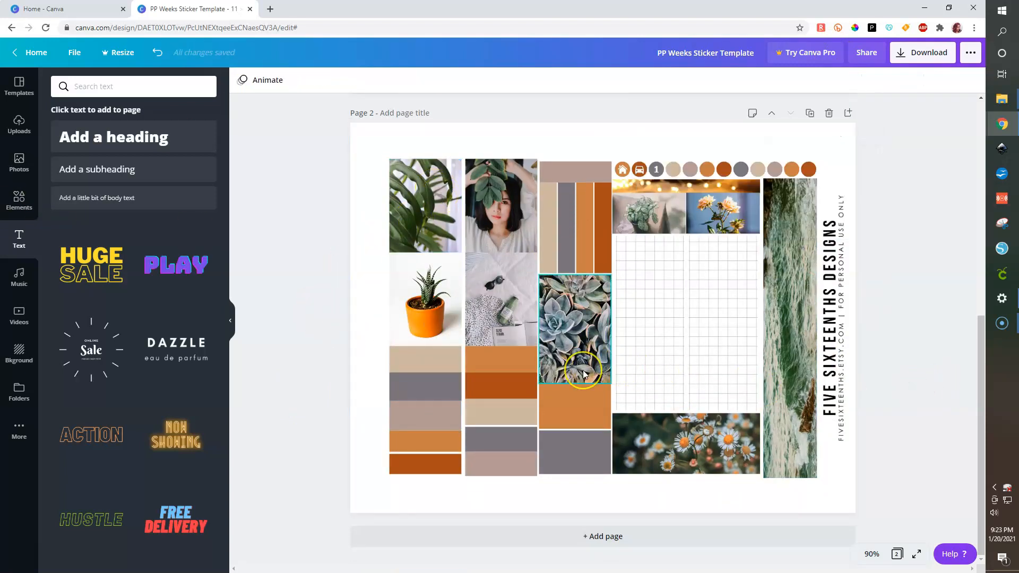
# Download only page 1 of the design as a PNG.
pyautogui.scroll(5, 584, 375)
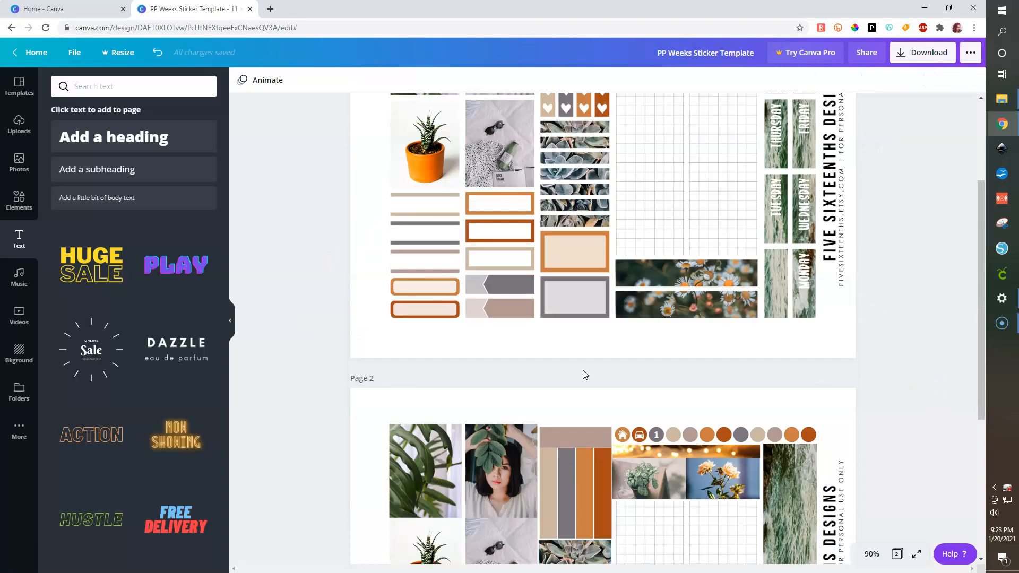
pyautogui.scroll(3, 584, 374)
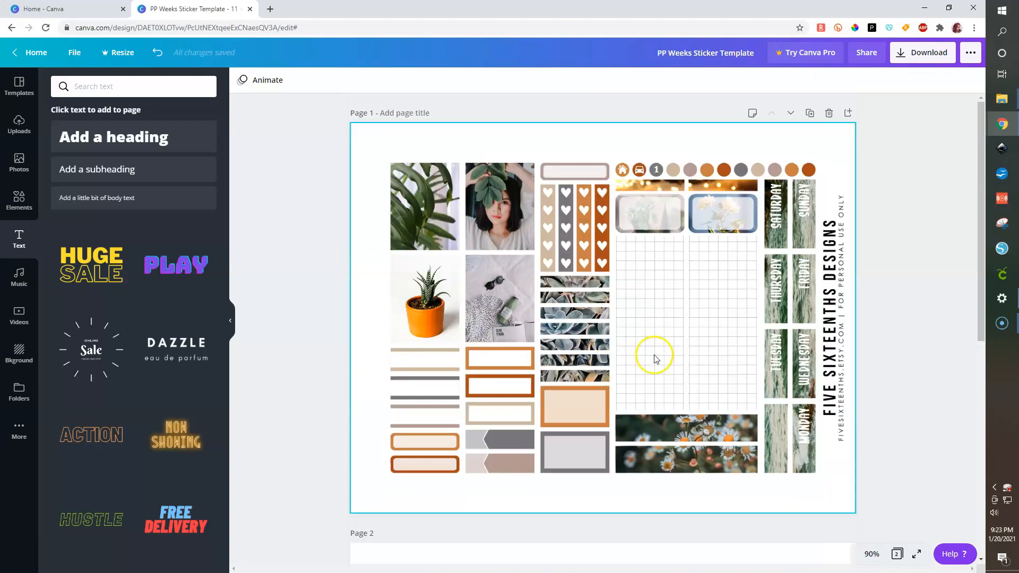
pyautogui.click(927, 53)
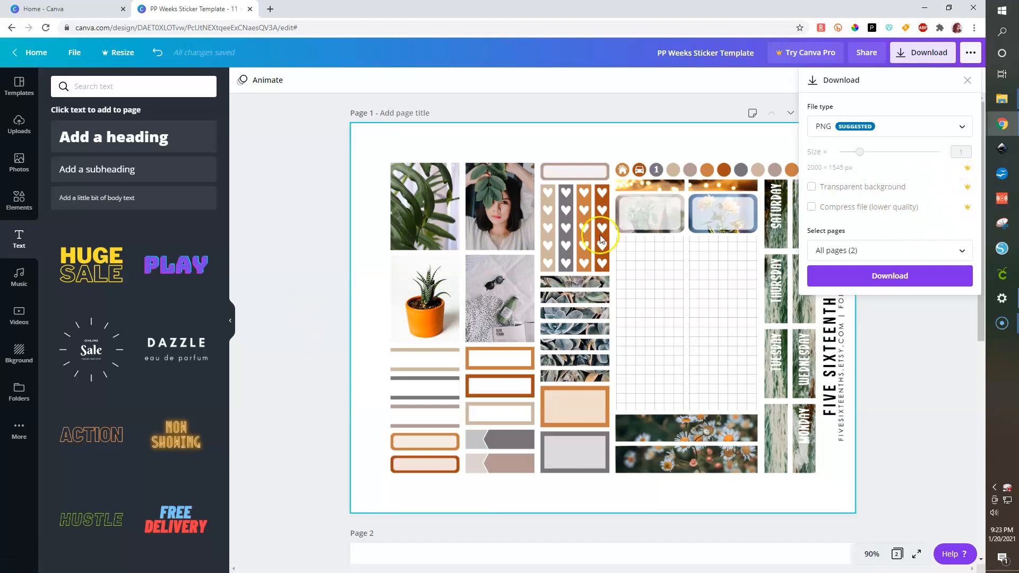
pyautogui.click(844, 249)
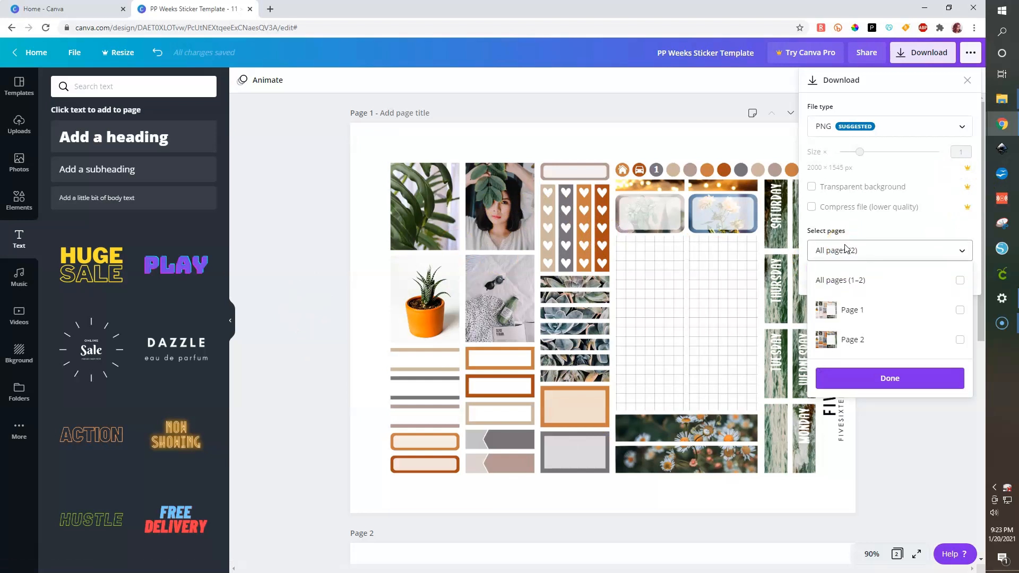
pyautogui.click(960, 310)
pyautogui.click(910, 381)
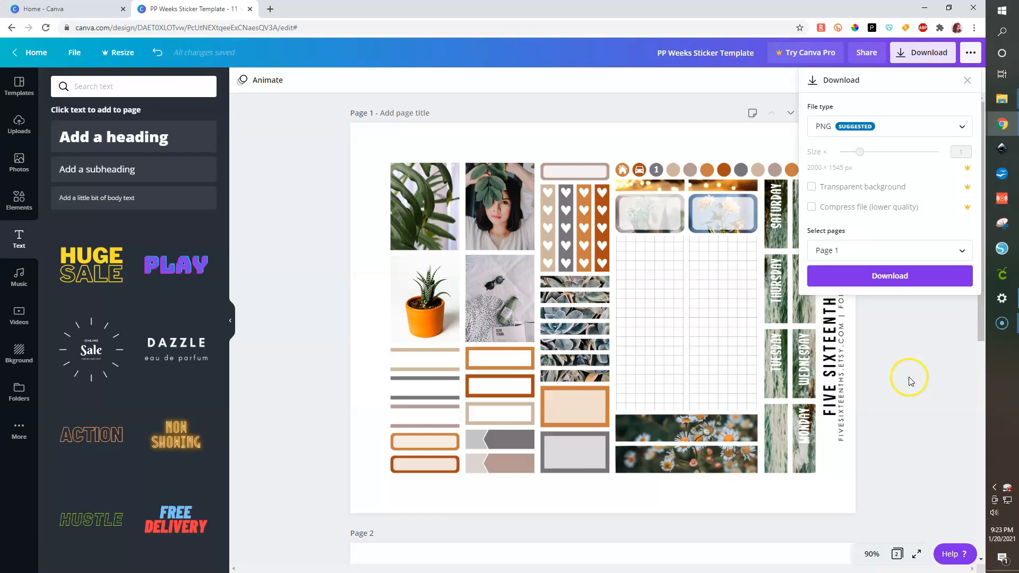
pyautogui.click(879, 276)
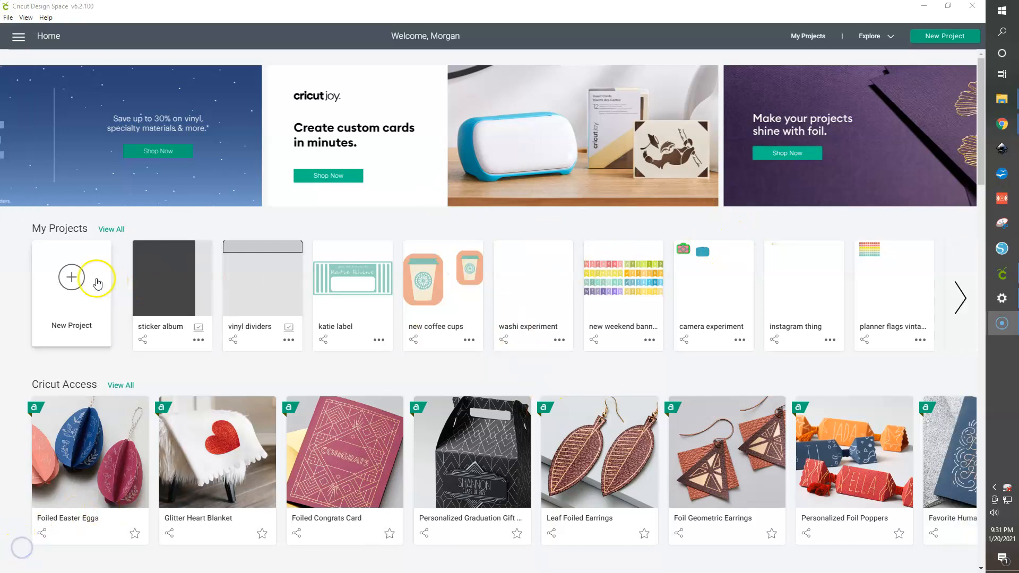
# Switch to Cricut Design Space, start a new project and open its image upload.
pyautogui.click(71, 280)
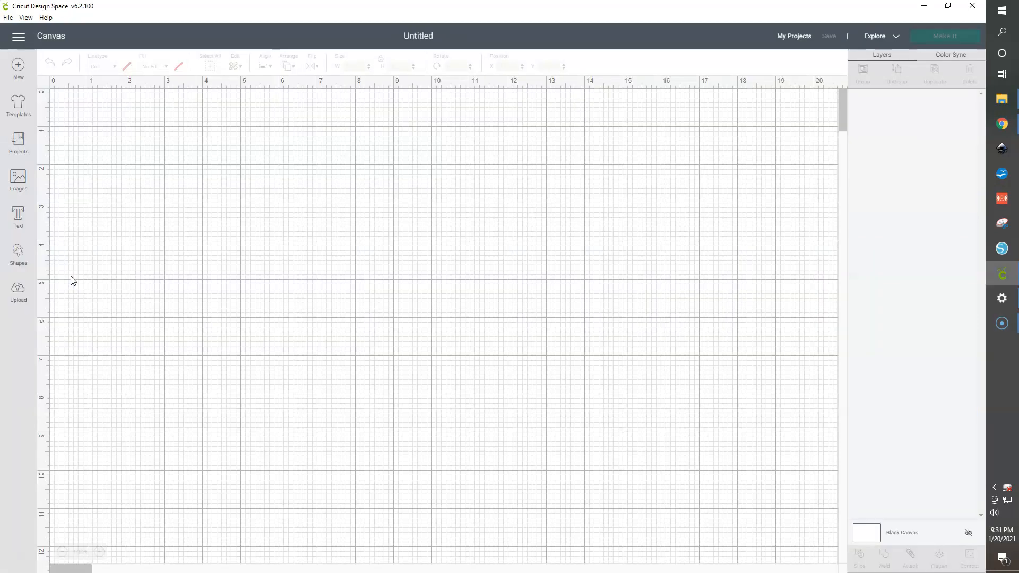
pyautogui.click(21, 291)
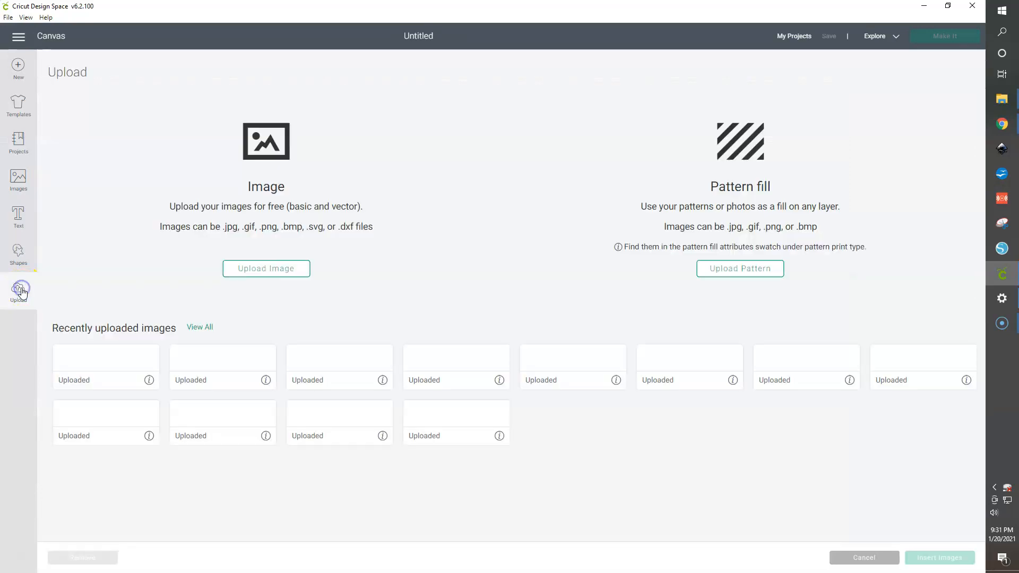
pyautogui.click(275, 275)
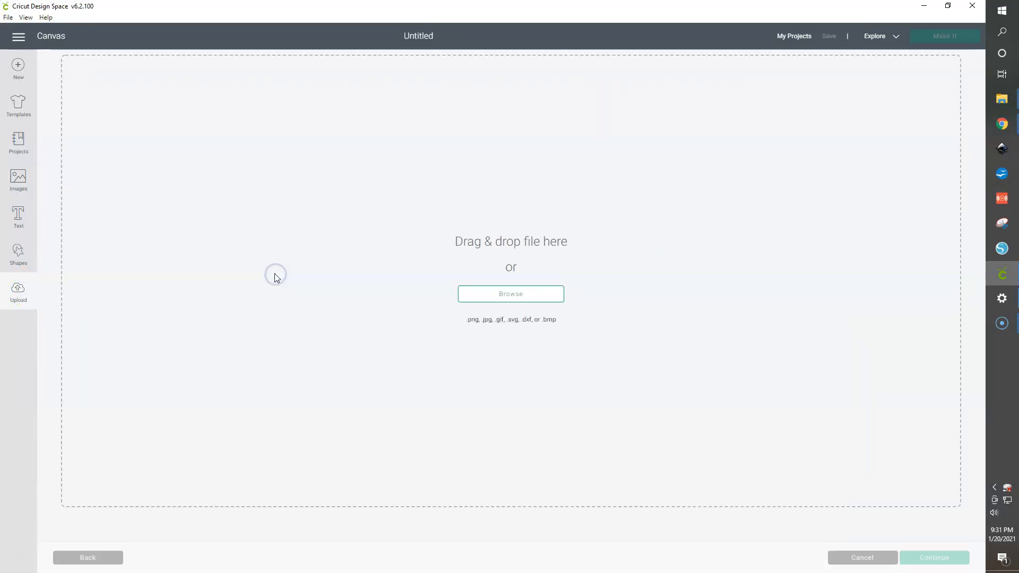
# Load the PP Weeks Sticker Template (1) file from Downloads and set its image type to Complex.
pyautogui.click(544, 295)
pyautogui.click(183, 106)
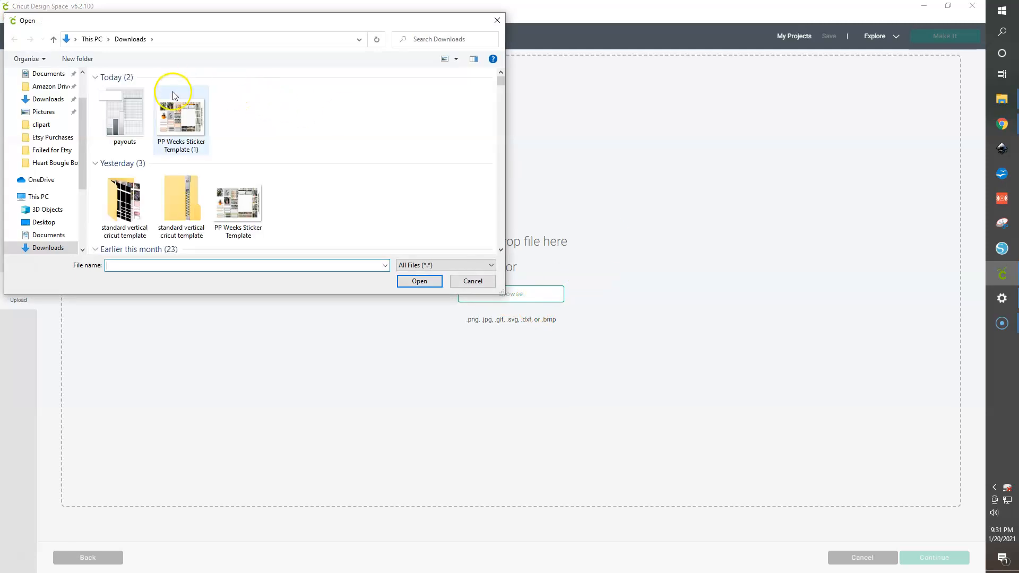
pyautogui.click(190, 129)
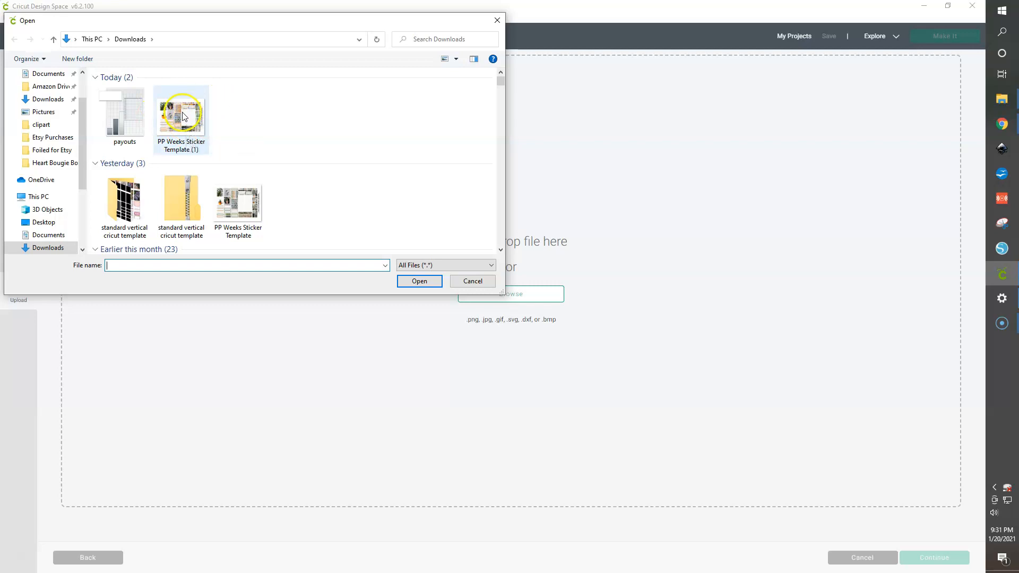
pyautogui.click(425, 283)
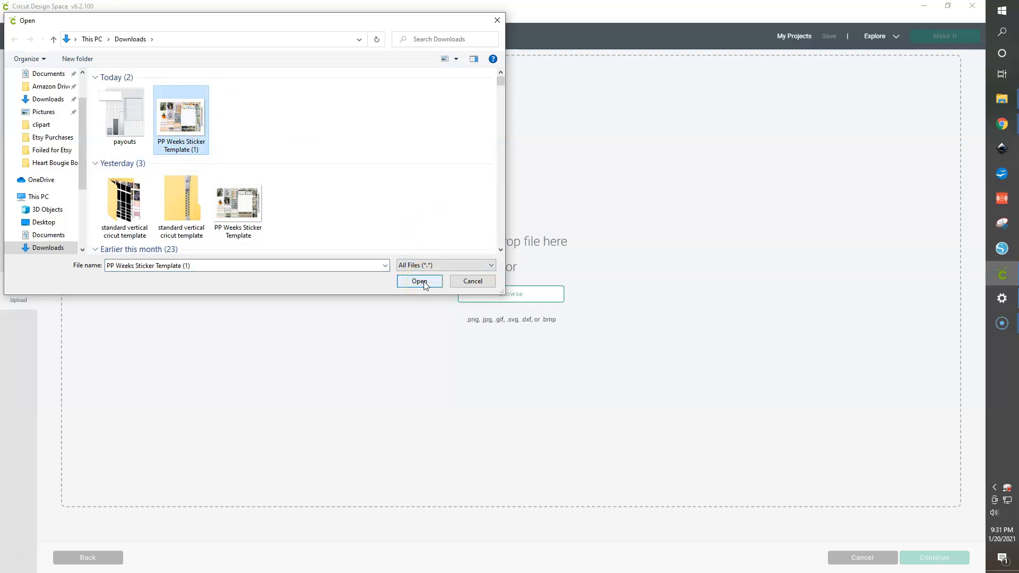
pyautogui.click(425, 283)
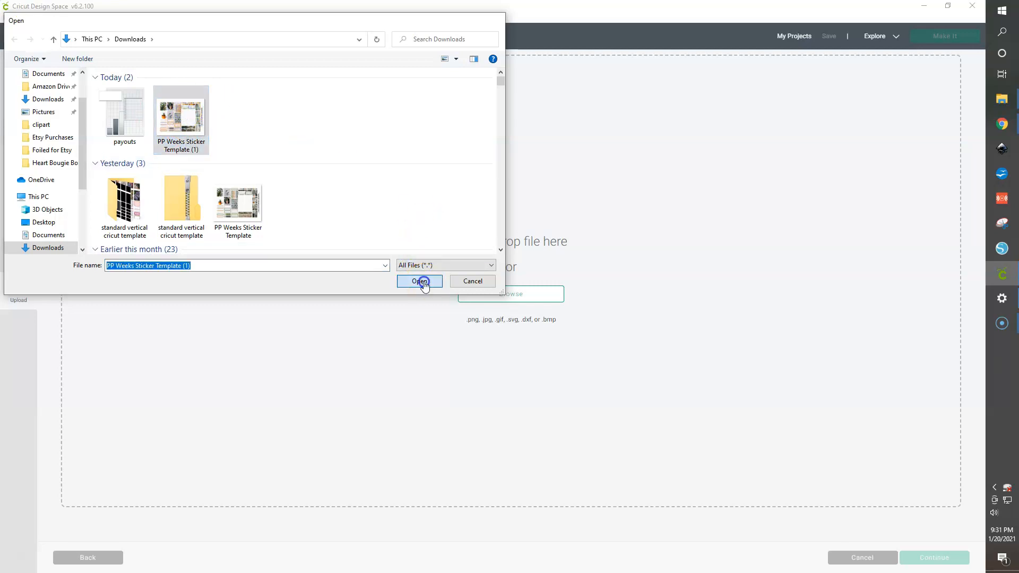
pyautogui.click(556, 293)
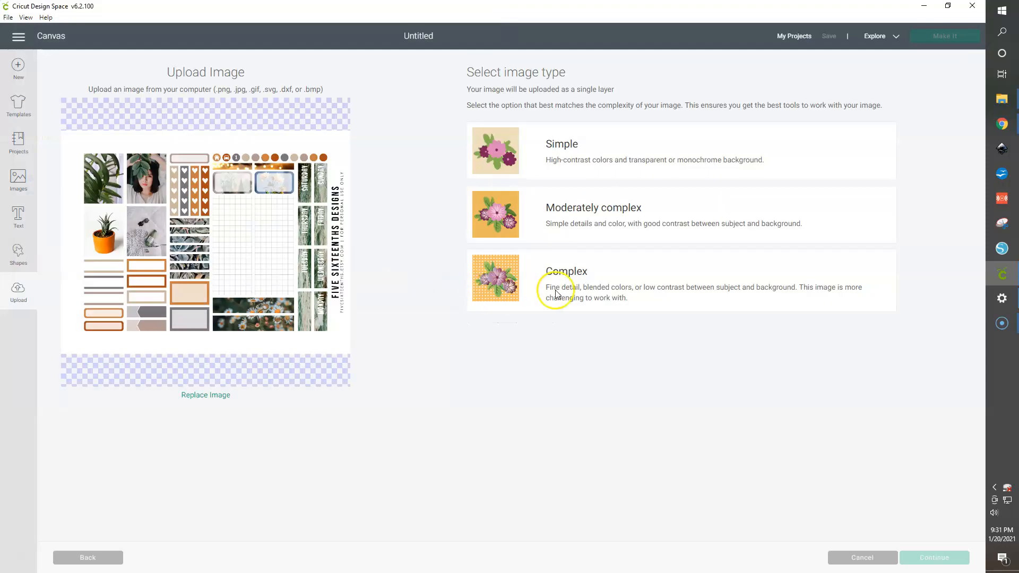
pyautogui.click(935, 557)
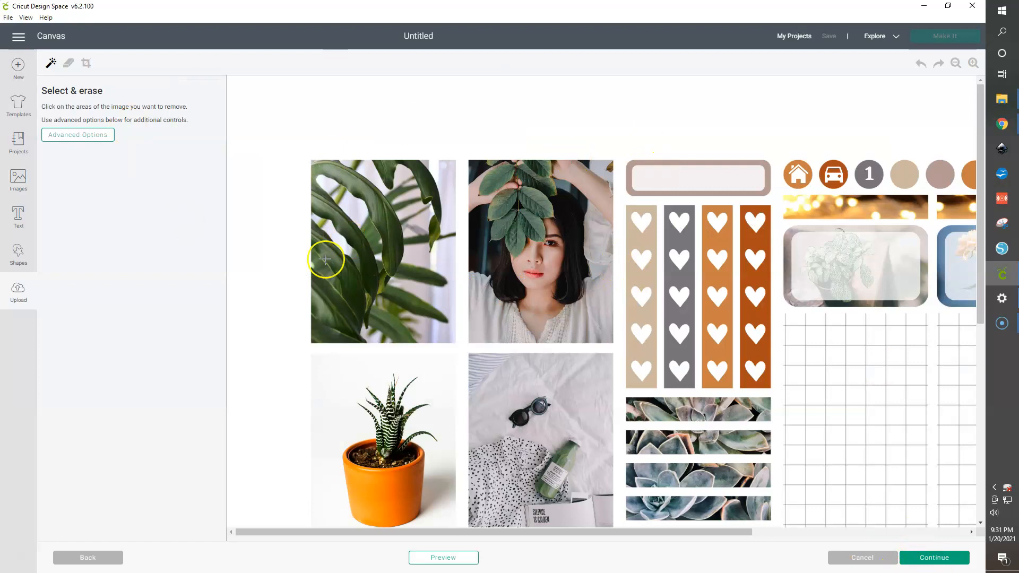
# Try erasing the white background around the stickers, including the plant pot photo's white area, and undo the removal.
pyautogui.scroll(-2, 352, 339)
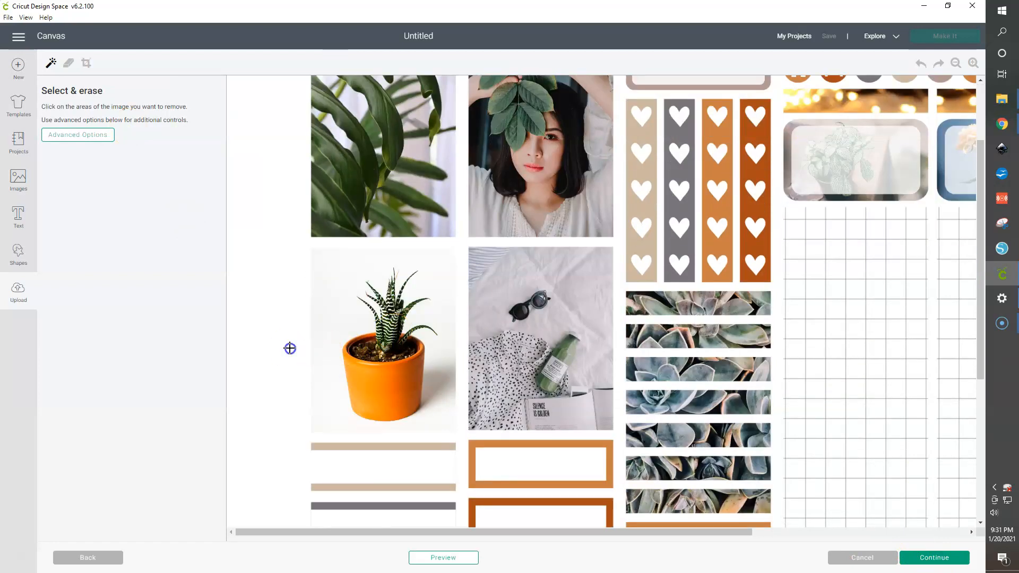
pyautogui.click(451, 250)
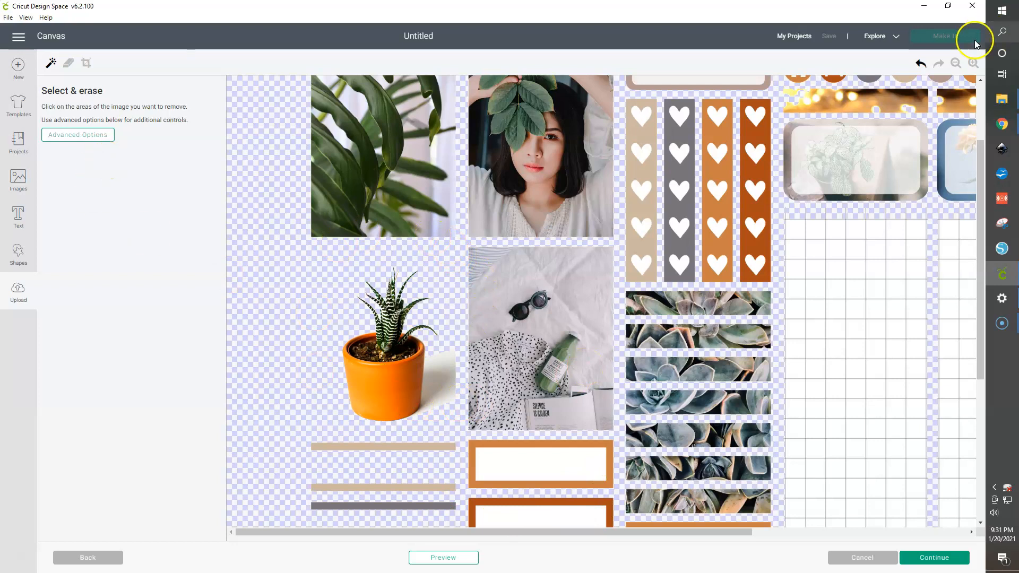
pyautogui.click(920, 63)
# Save the upload as a Print Then Cut image named PP Weeks Sticker Template (1).
pyautogui.click(930, 558)
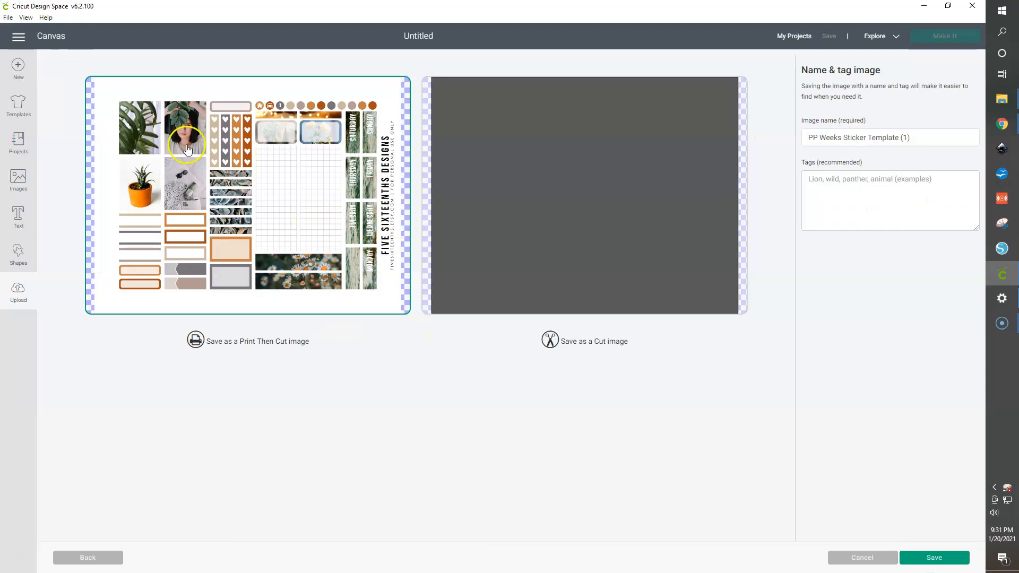
pyautogui.click(951, 561)
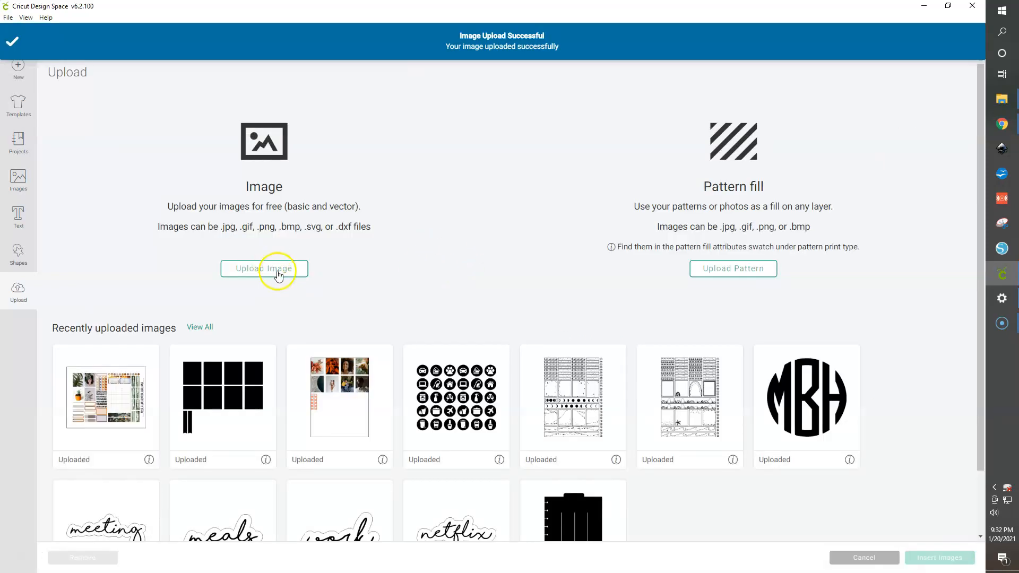
# Upload the SVG Print Pression Weeks Sticker Template Five Sixteenths file from its Google Drive template folder and save it.
pyautogui.click(276, 271)
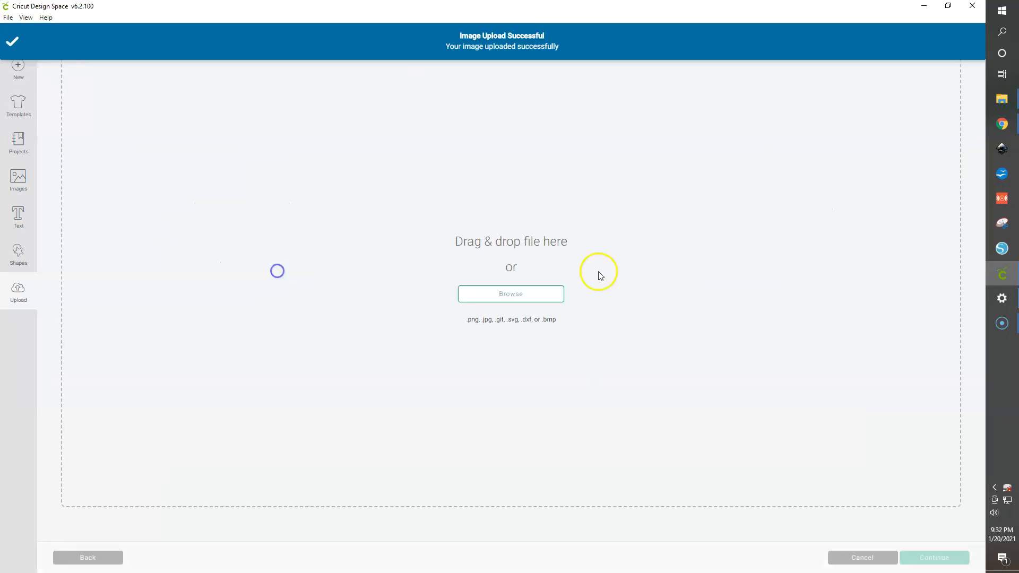
pyautogui.click(1001, 100)
pyautogui.moveTo(834, 120); pyautogui.dragTo(746, 132)
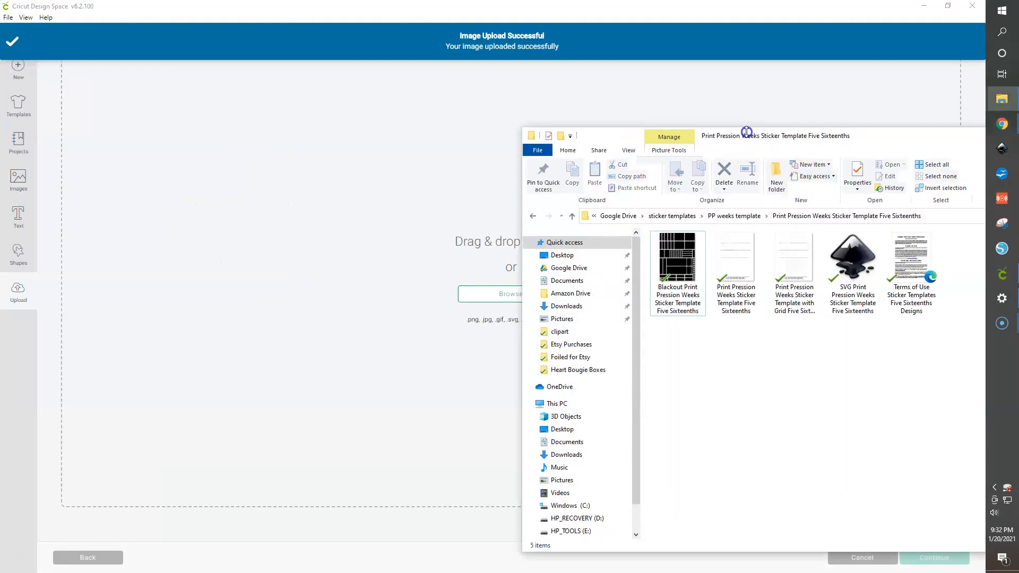
pyautogui.moveTo(844, 135); pyautogui.dragTo(842, 132)
pyautogui.click(701, 289)
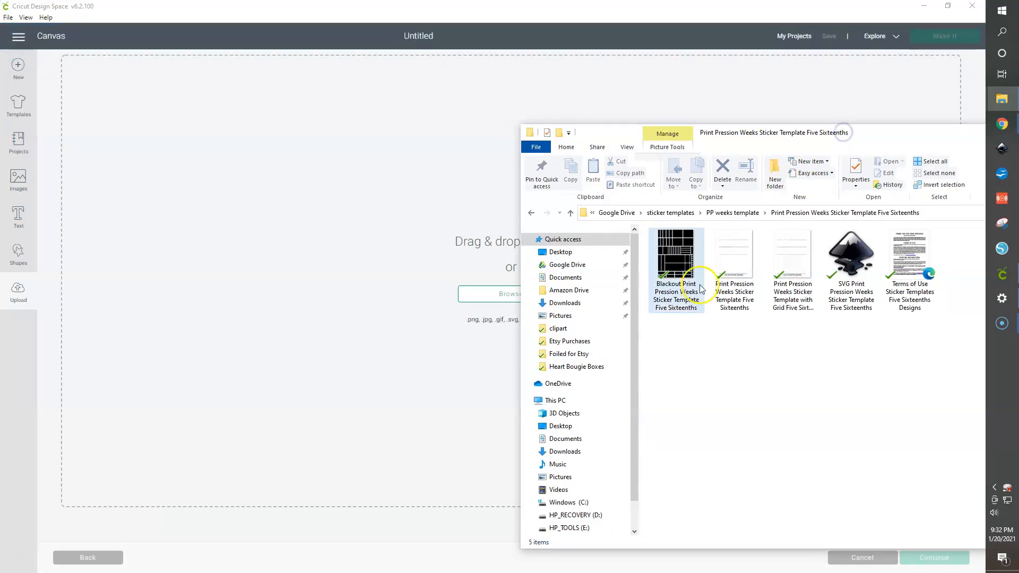
pyautogui.click(839, 267)
pyautogui.moveTo(840, 266); pyautogui.dragTo(346, 245)
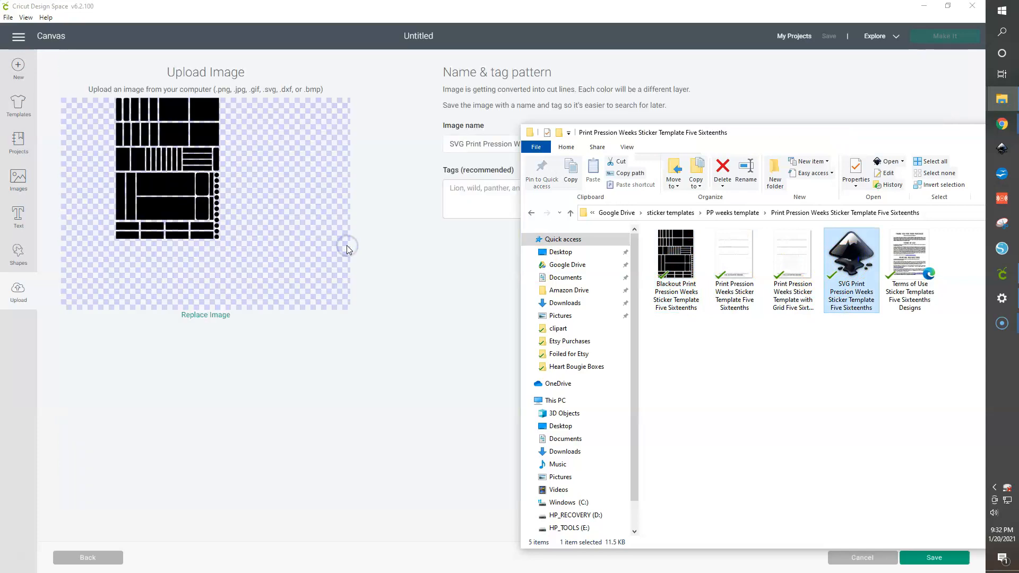
pyautogui.click(389, 255)
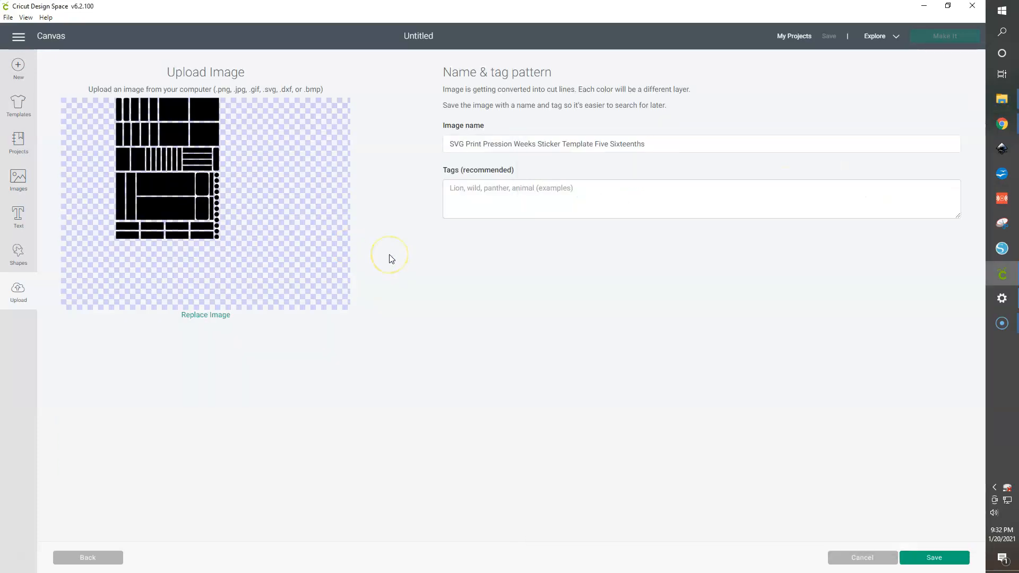
pyautogui.click(929, 556)
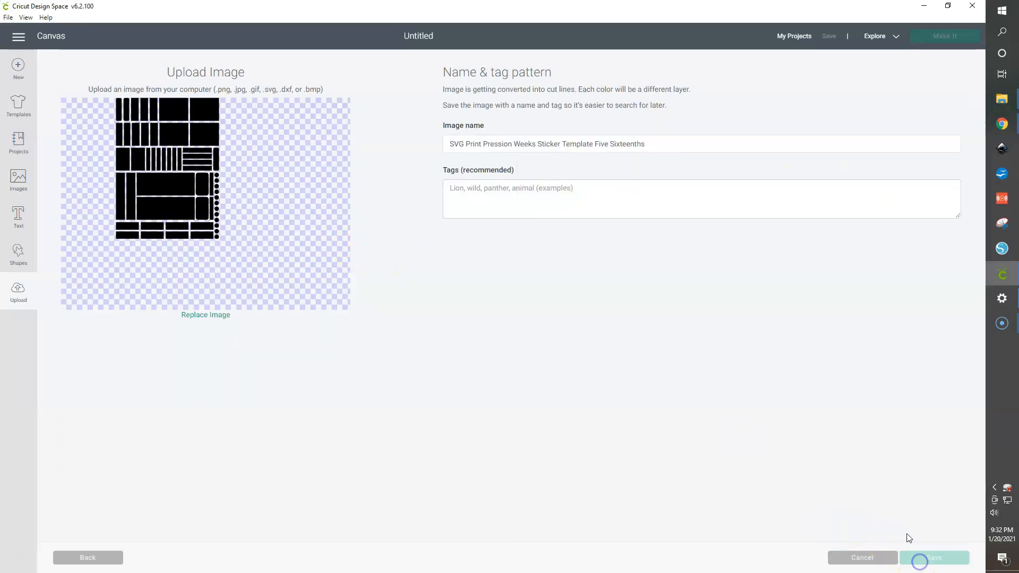
# Upload the Blackout Print Pression Weeks Sticker Template Five Sixteenths file as a Complex image and save it as a Cut image.
pyautogui.click(287, 268)
pyautogui.click(586, 292)
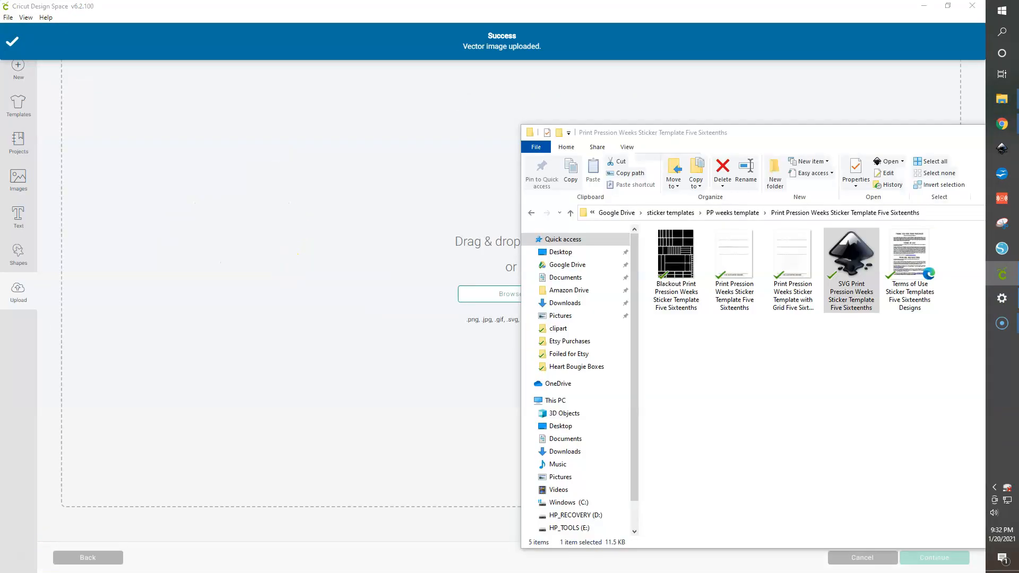
pyautogui.press('Left')
pyautogui.press('Left')
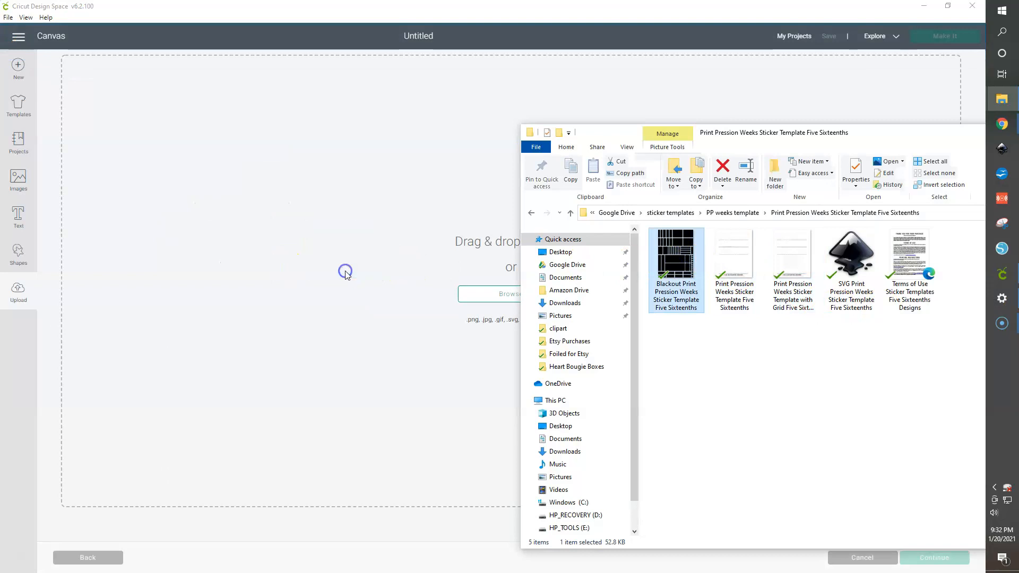
pyautogui.click(432, 294)
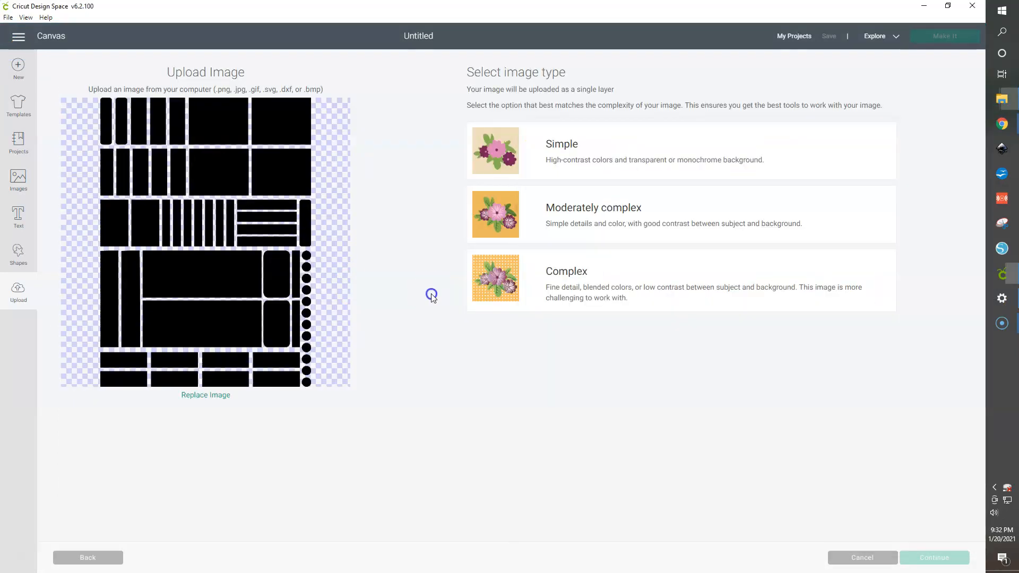
pyautogui.click(547, 285)
pyautogui.click(933, 557)
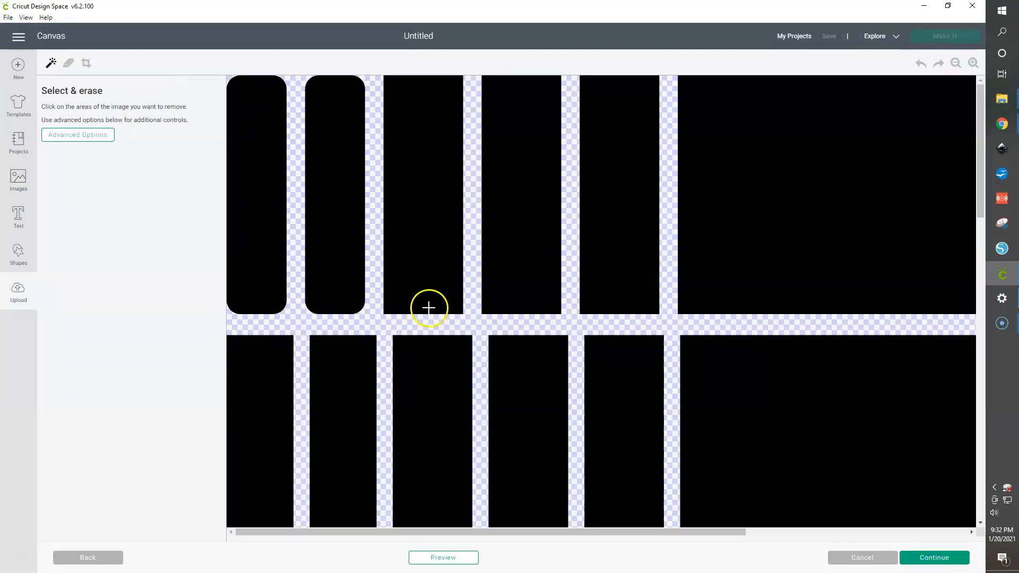
pyautogui.click(934, 559)
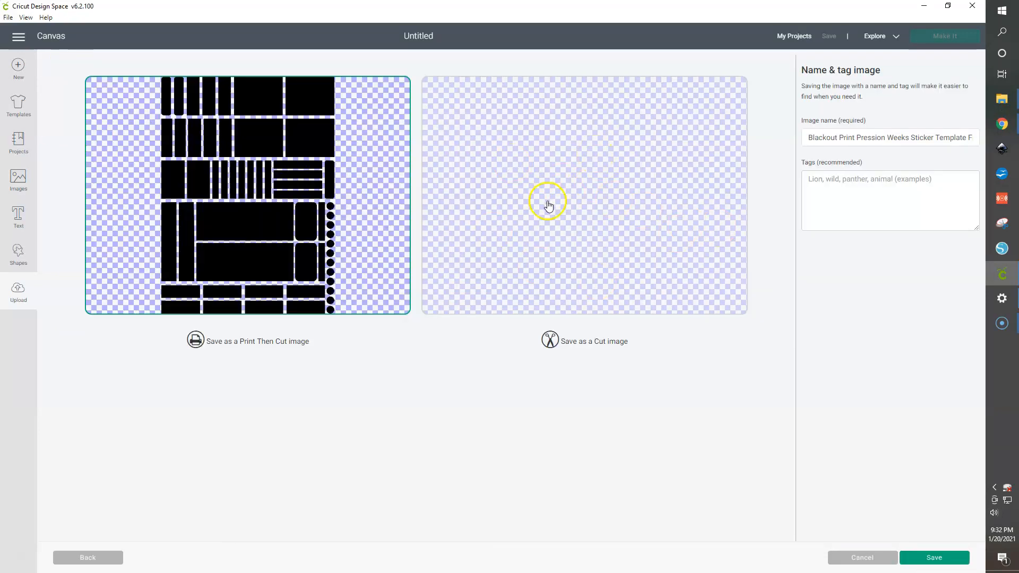
pyautogui.click(570, 210)
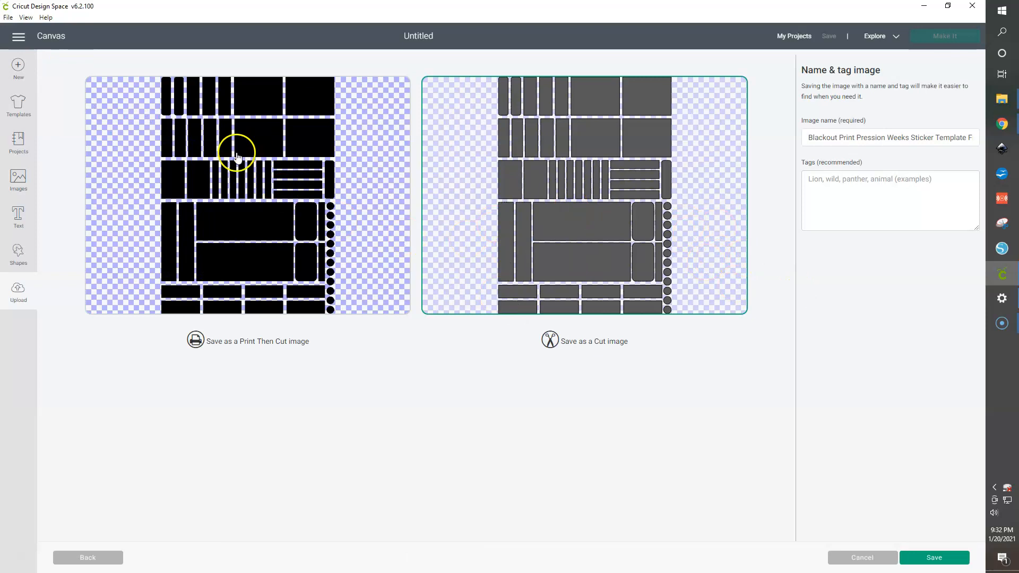
pyautogui.click(929, 557)
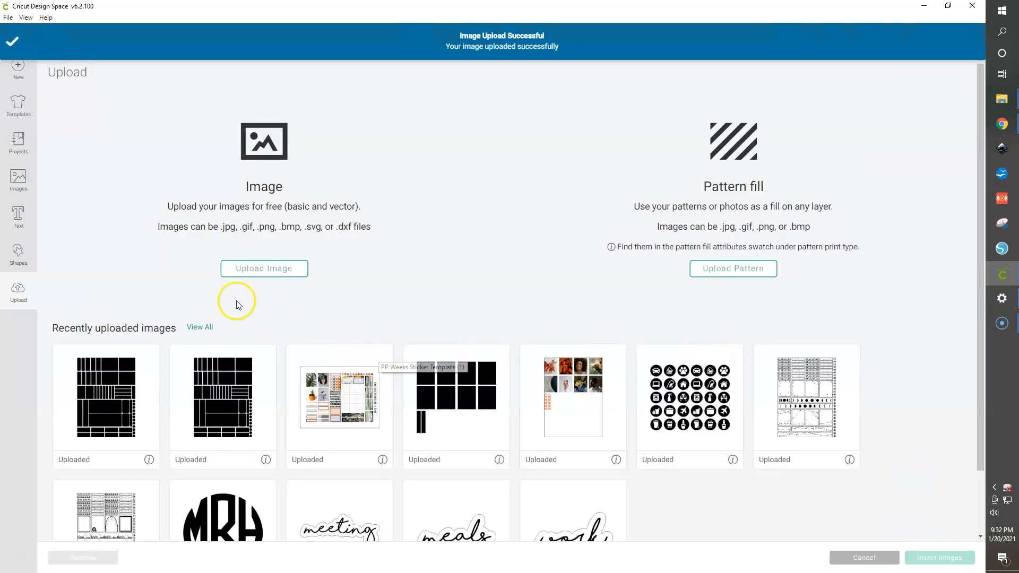
# Insert the uploaded PP Weeks Sticker Template (1) and the SVG Print Pression Weeks template onto the canvas.
pyautogui.click(384, 442)
pyautogui.click(211, 408)
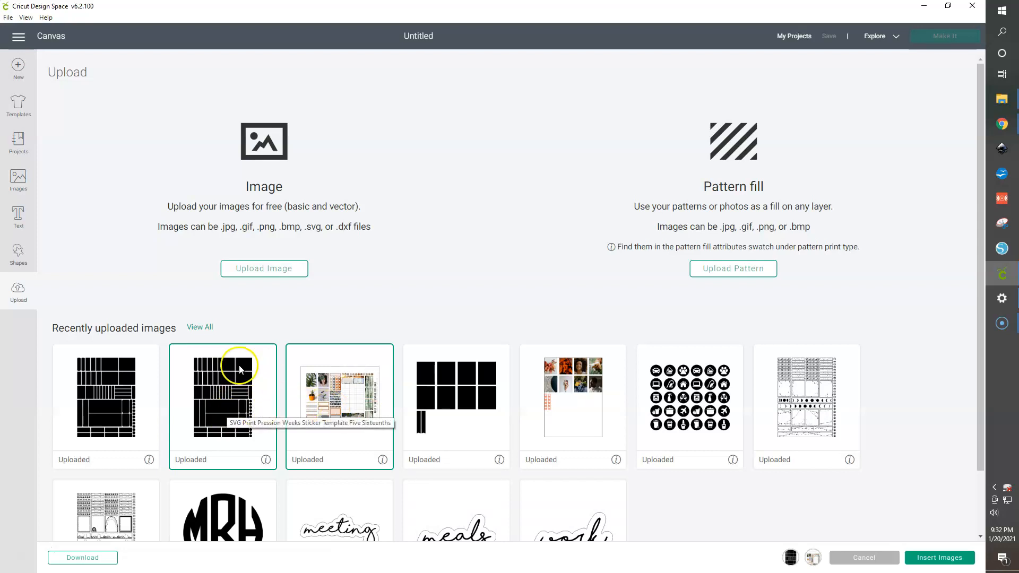
pyautogui.click(939, 557)
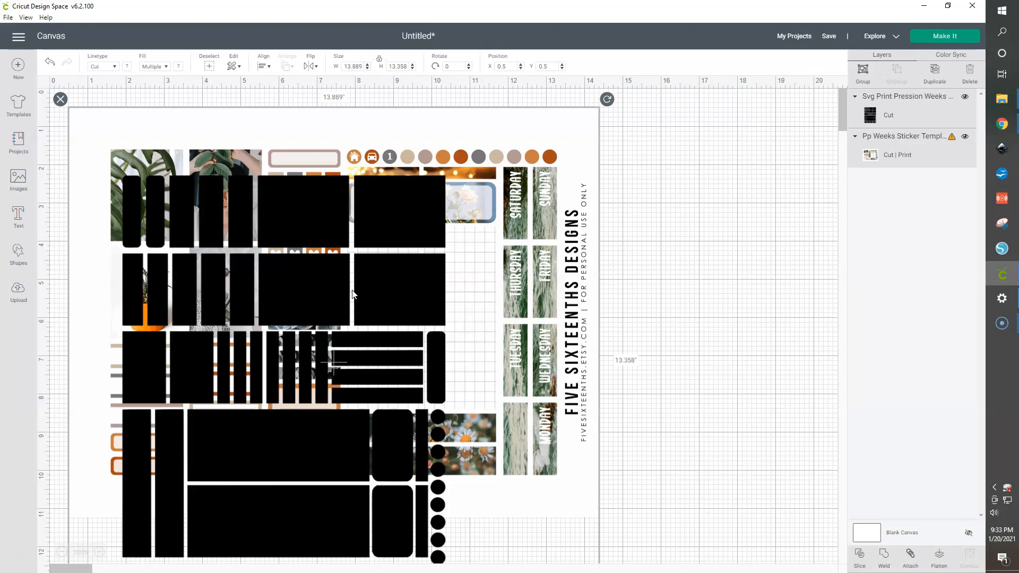
# Set the black SVG template's width to 6.75 in with proportions locked and place it beside the sticker sheet.
pyautogui.moveTo(402, 306); pyautogui.dragTo(536, 277)
pyautogui.moveTo(387, 273); pyautogui.dragTo(714, 276)
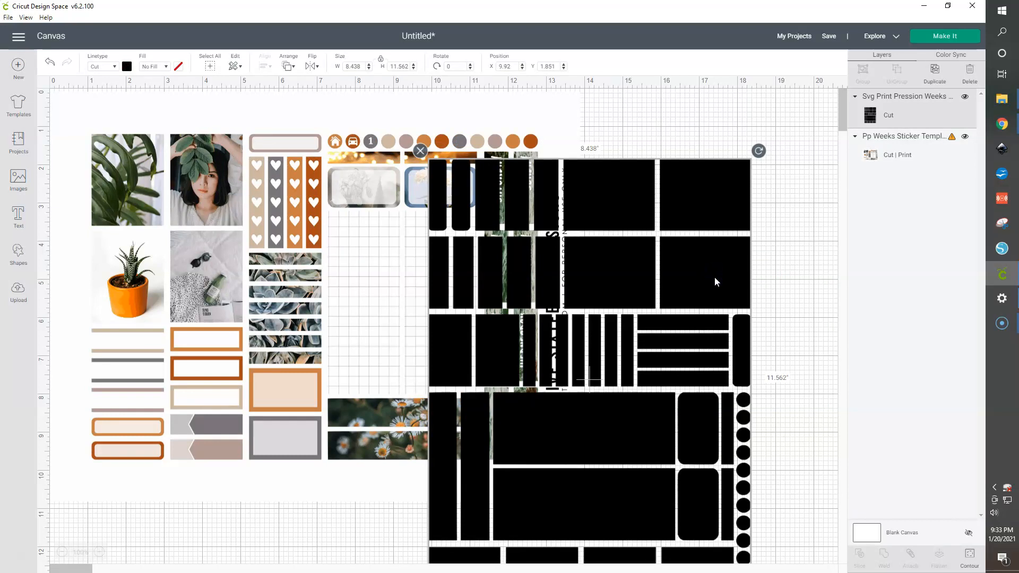
pyautogui.doubleClick(354, 66)
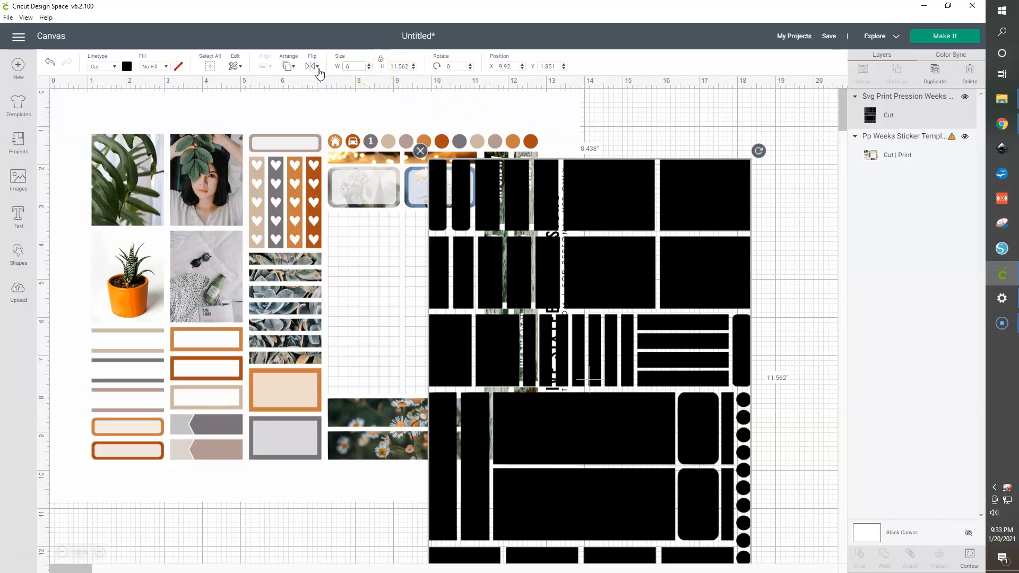
pyautogui.write('6.75')
pyautogui.press('Tab')
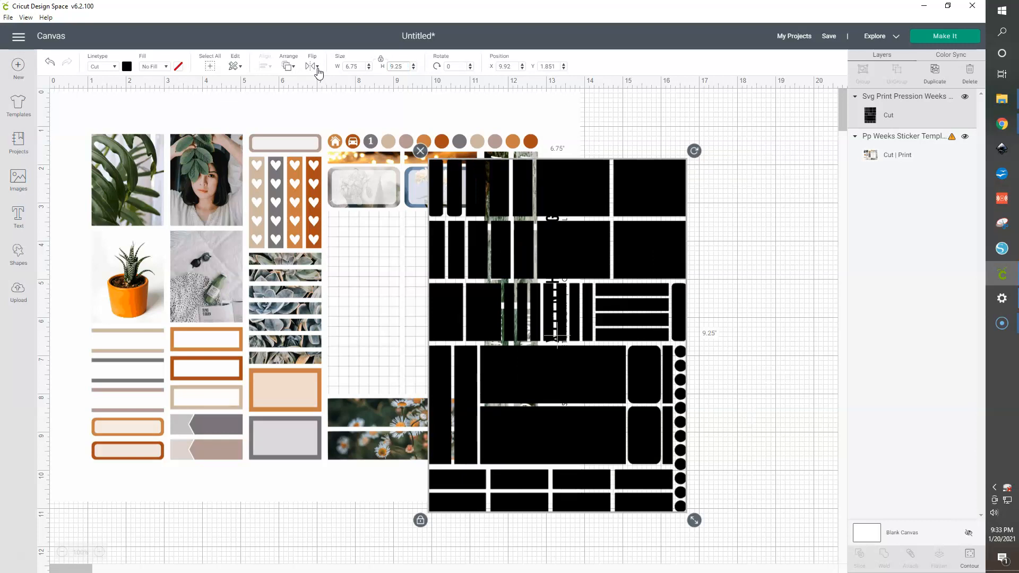
pyautogui.moveTo(653, 252); pyautogui.dragTo(800, 267)
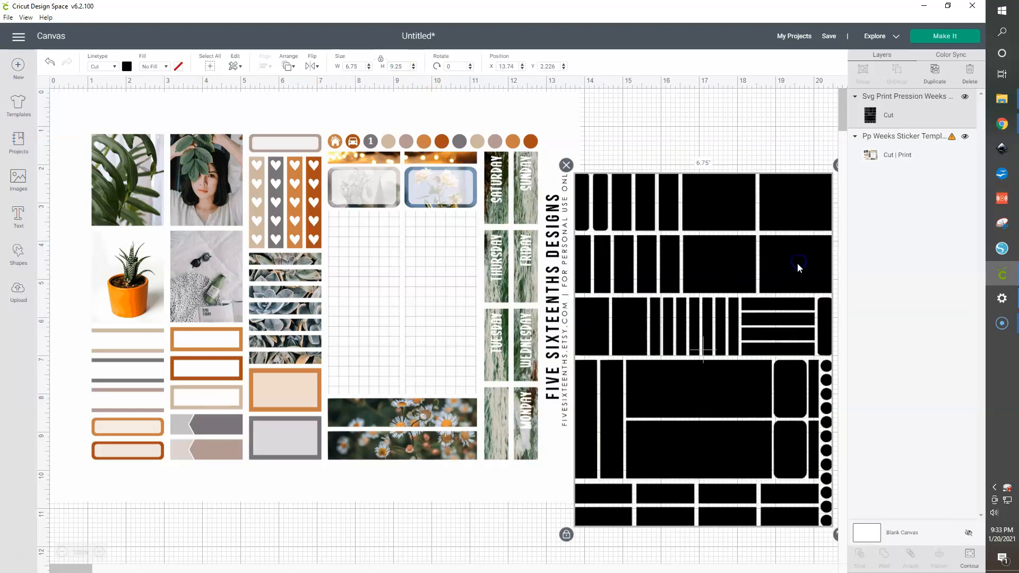
# Resize the printed sticker sheet to 11 in wide and 8.5 in high, with its proportions unlocked for the height.
pyautogui.click(444, 255)
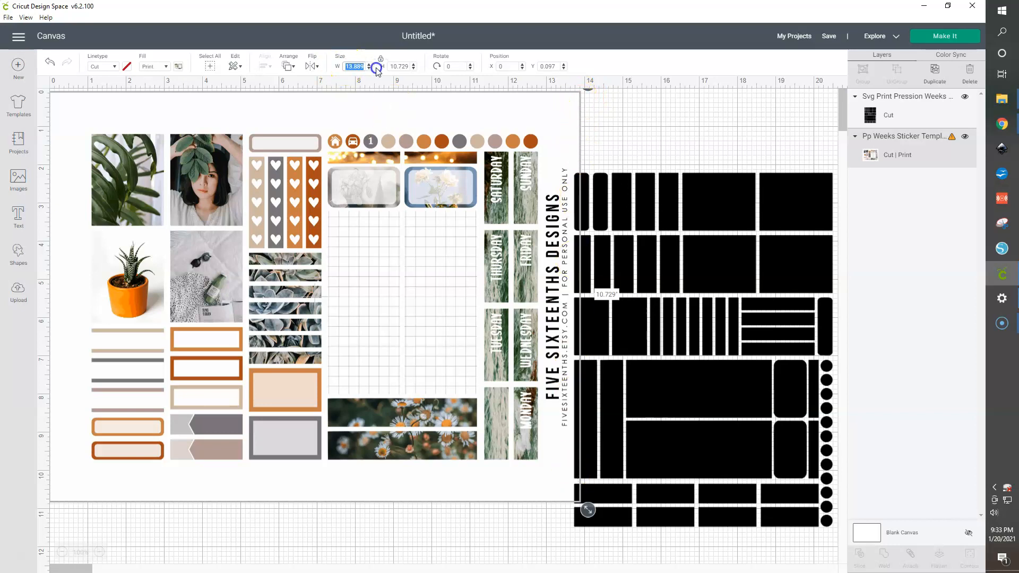
pyautogui.press('Tab')
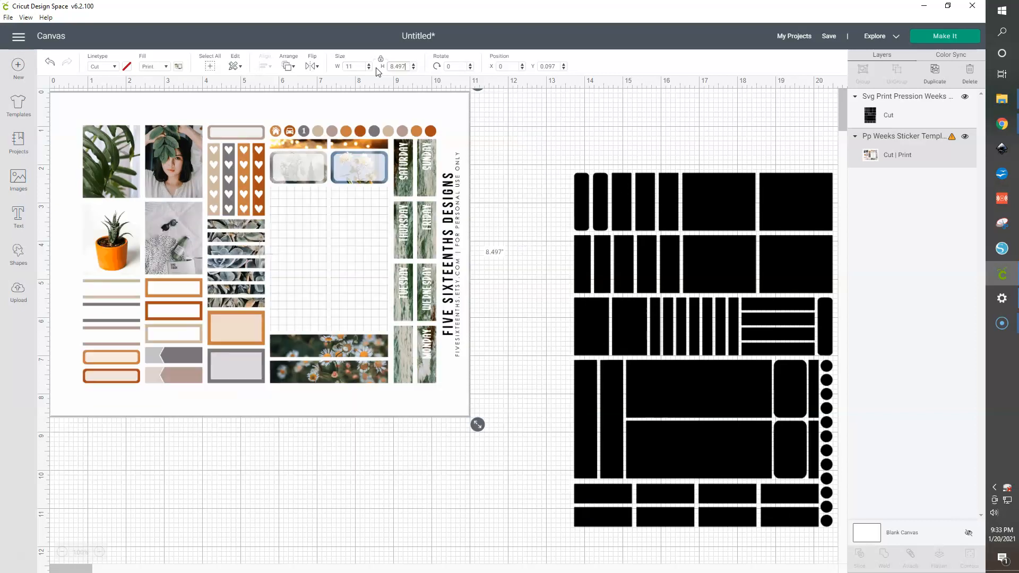
pyautogui.click(381, 59)
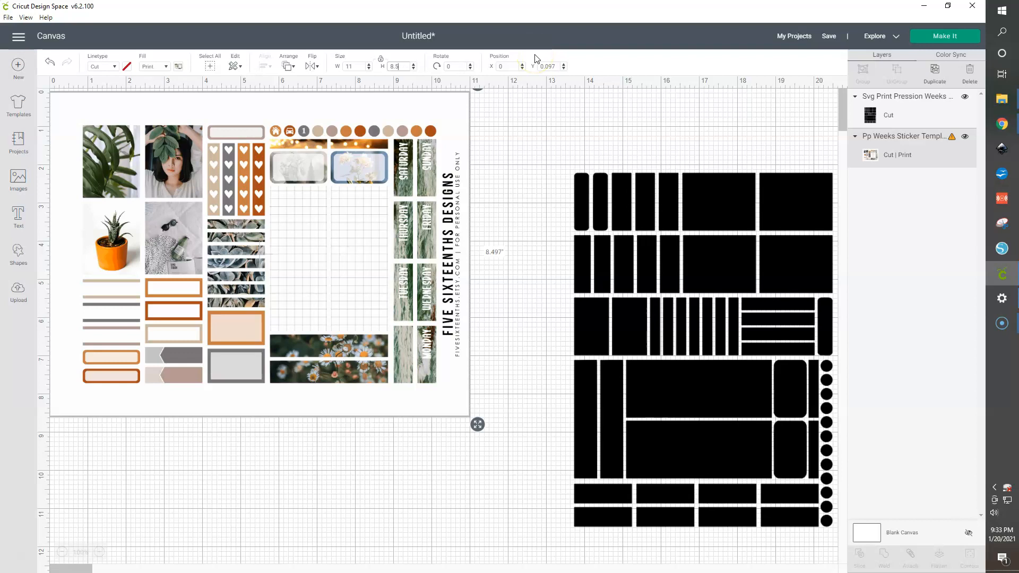
pyautogui.press('Return')
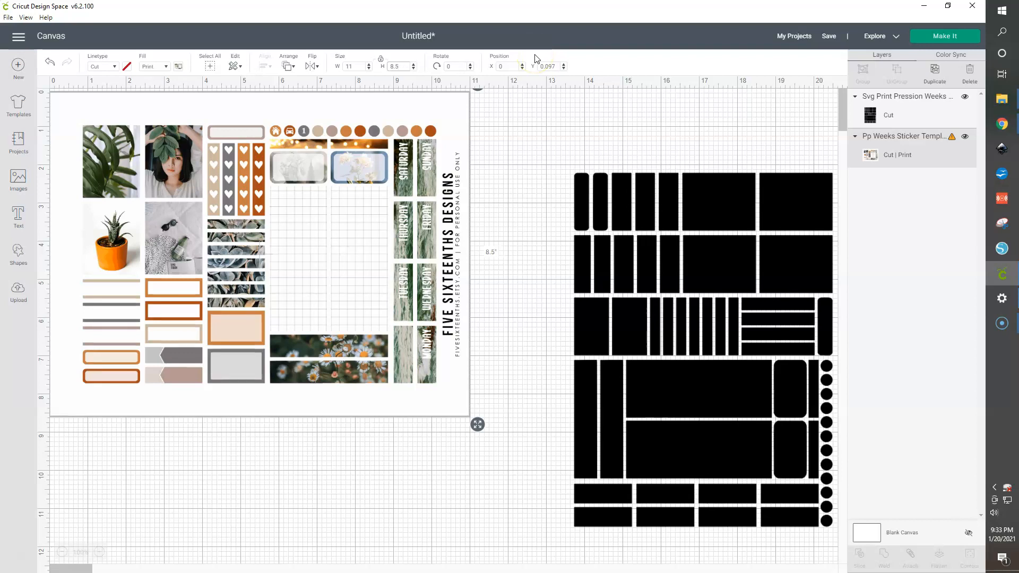
# Move the sticker sheet clear of the canvas corner and rotate it 90 degrees.
pyautogui.moveTo(346, 198); pyautogui.dragTo(410, 275)
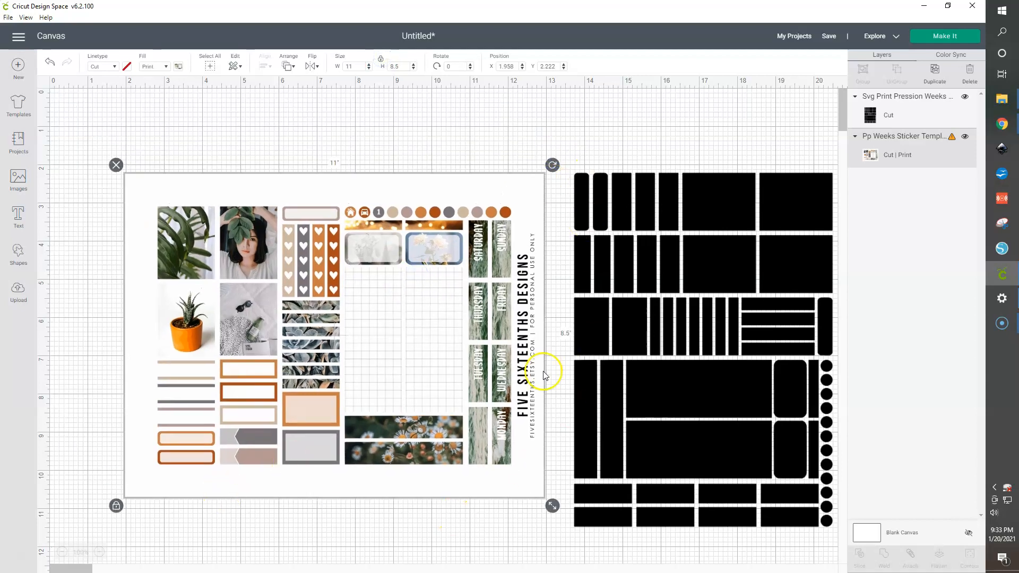
pyautogui.click(434, 69)
pyautogui.write('90')
pyautogui.press('Return')
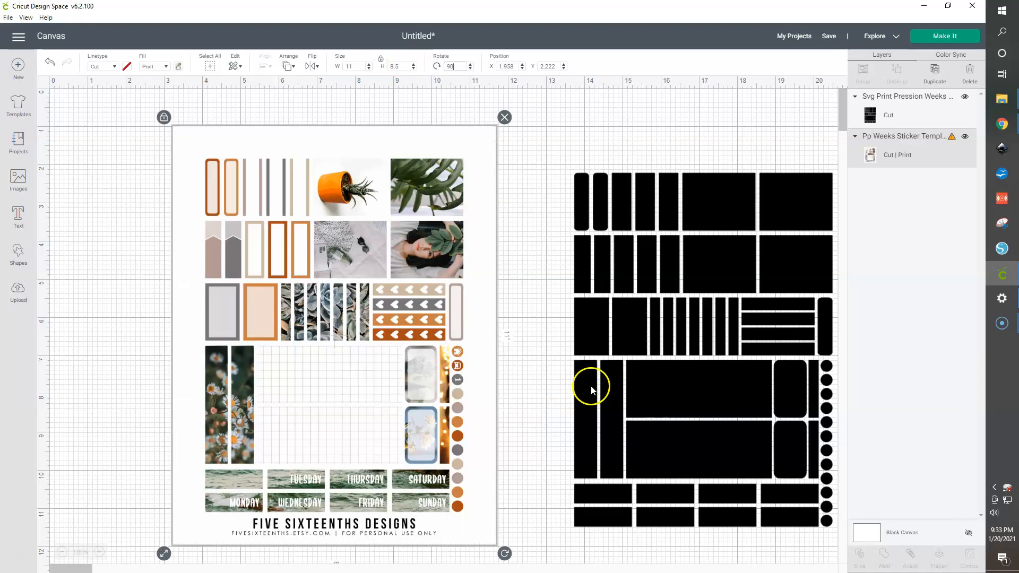
# Centre the black SVG template and the sticker sheet on each other and slice them.
pyautogui.moveTo(101, 271); pyautogui.dragTo(696, 341)
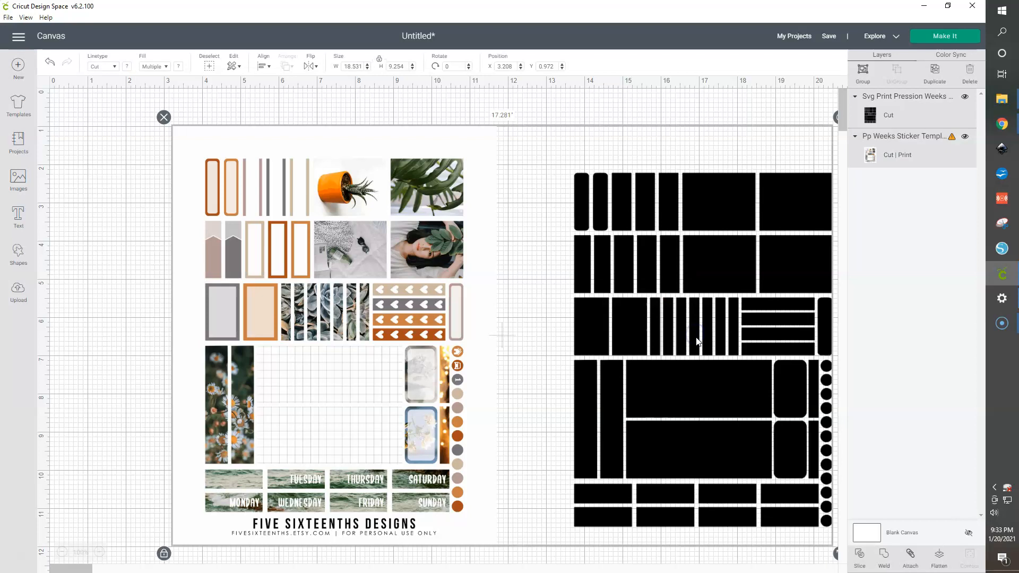
pyautogui.click(262, 66)
pyautogui.click(289, 177)
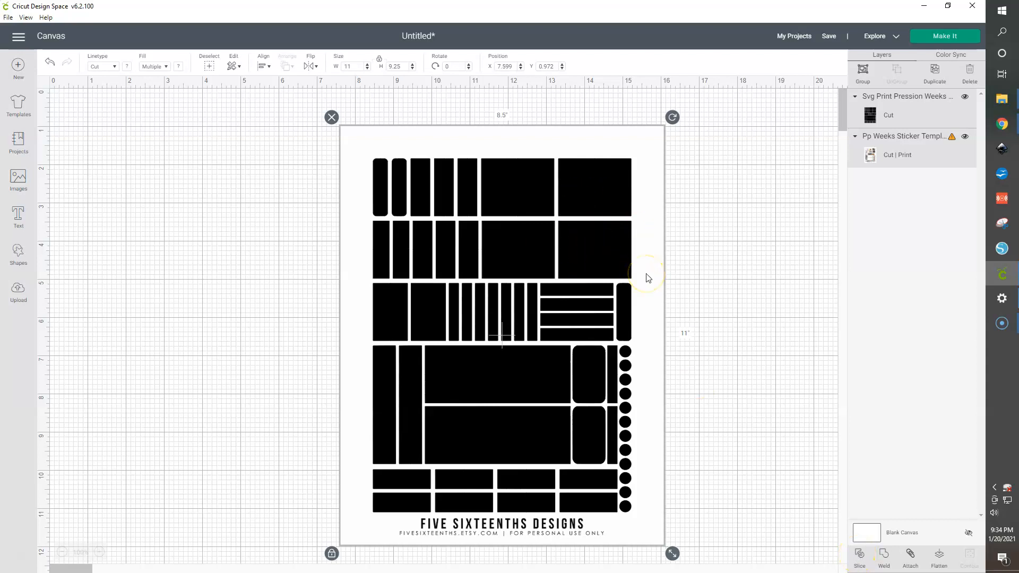
pyautogui.click(858, 556)
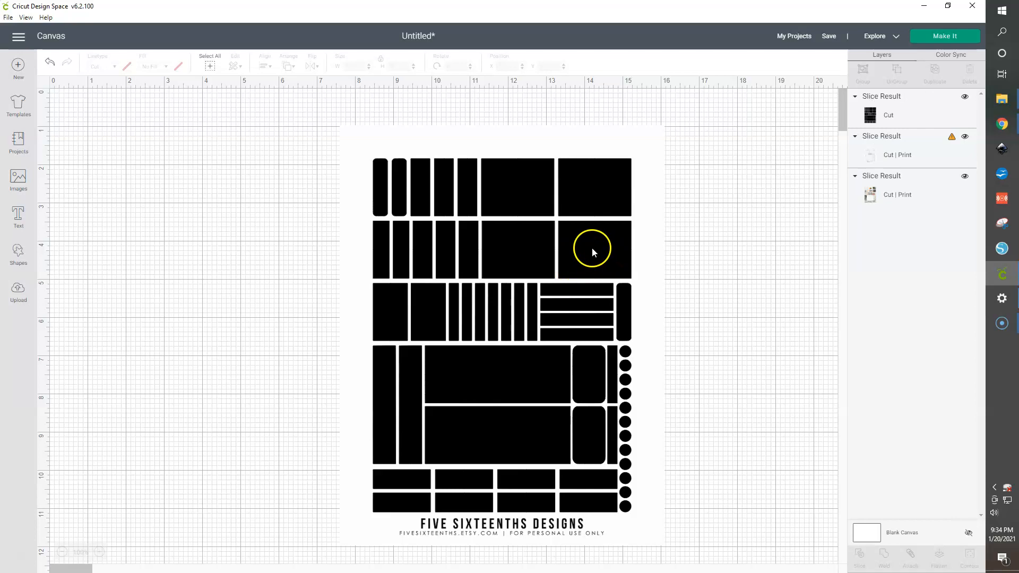
# Delete the black template and the white background left by the slice, keeping only the sliced sticker artwork.
pyautogui.moveTo(591, 247); pyautogui.dragTo(332, 247)
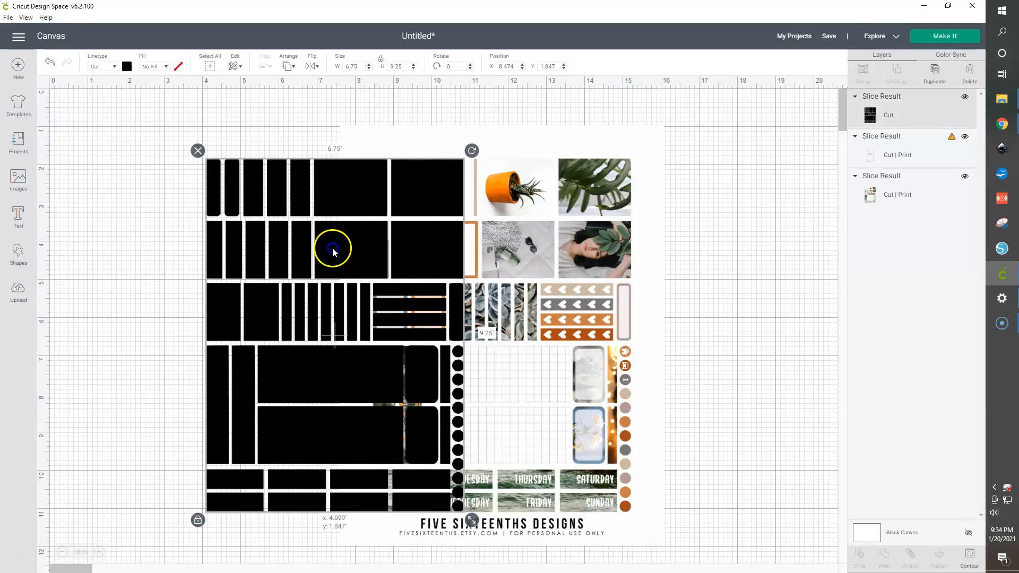
pyautogui.press('Delete')
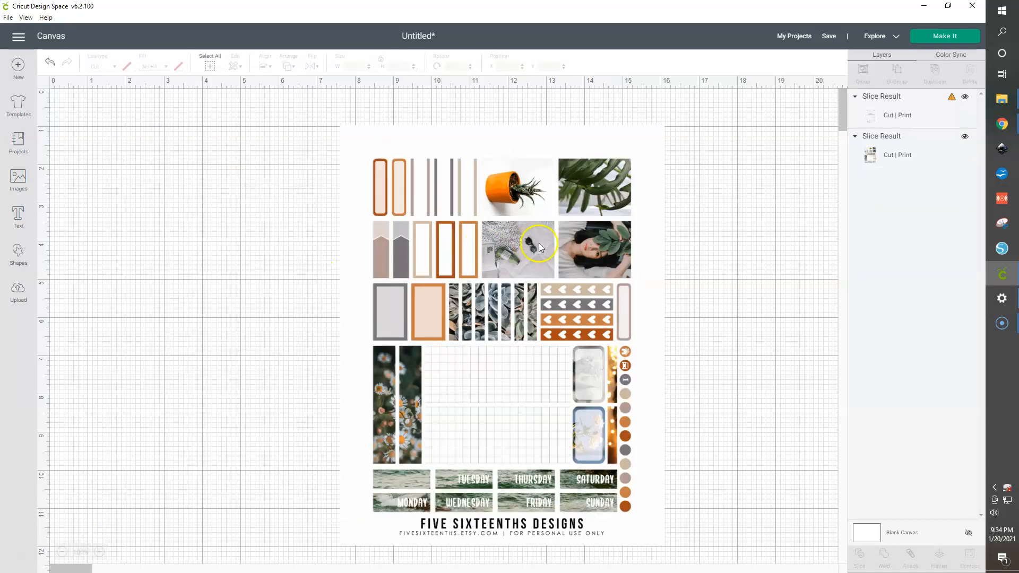
pyautogui.moveTo(578, 245); pyautogui.dragTo(269, 245)
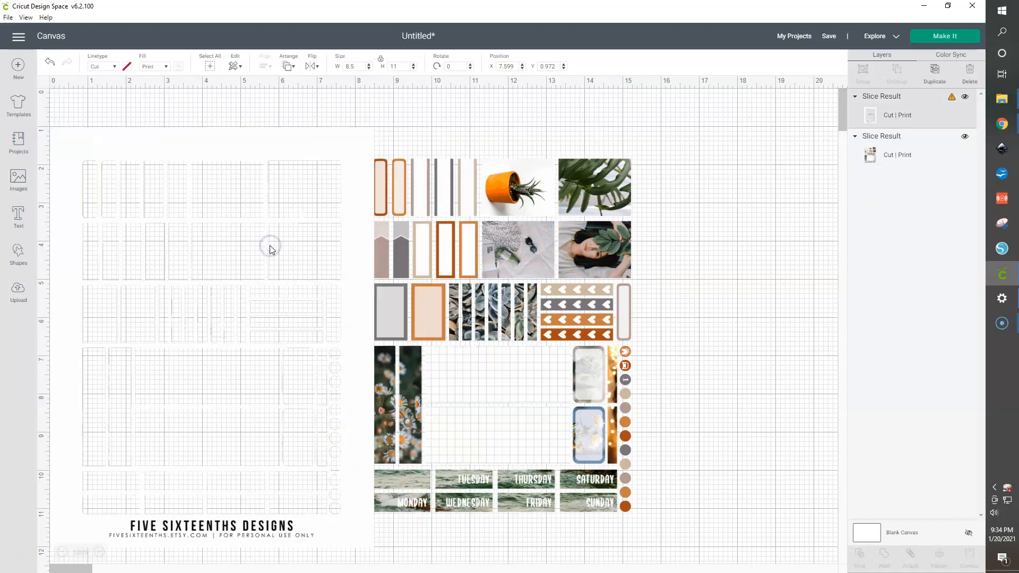
pyautogui.press('Delete')
pyautogui.click(532, 245)
pyautogui.moveTo(581, 266); pyautogui.dragTo(540, 237)
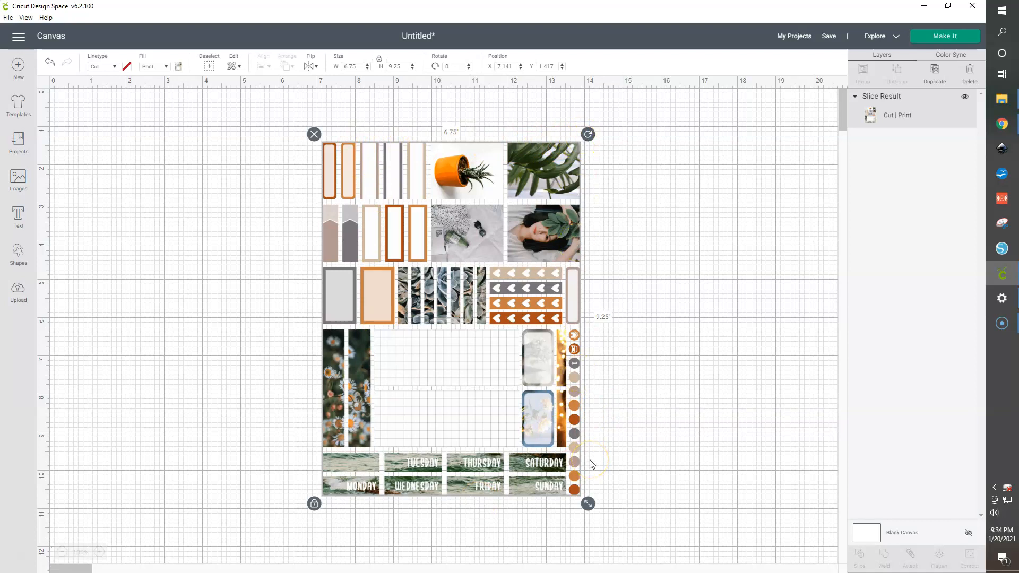
# Preview the sliced stickers on the print mat, return to the canvas and hide their layer.
pyautogui.click(929, 37)
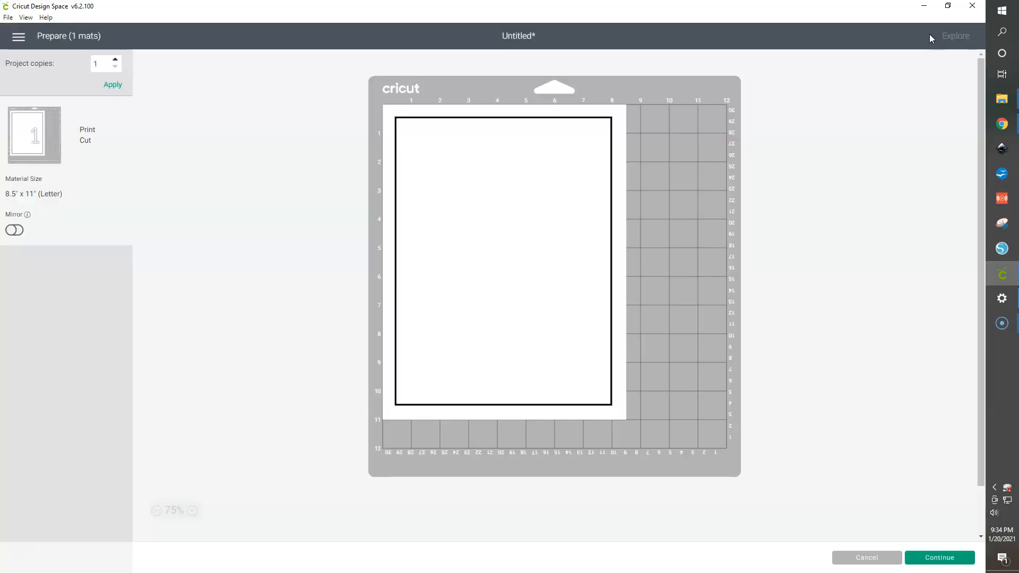
pyautogui.click(865, 556)
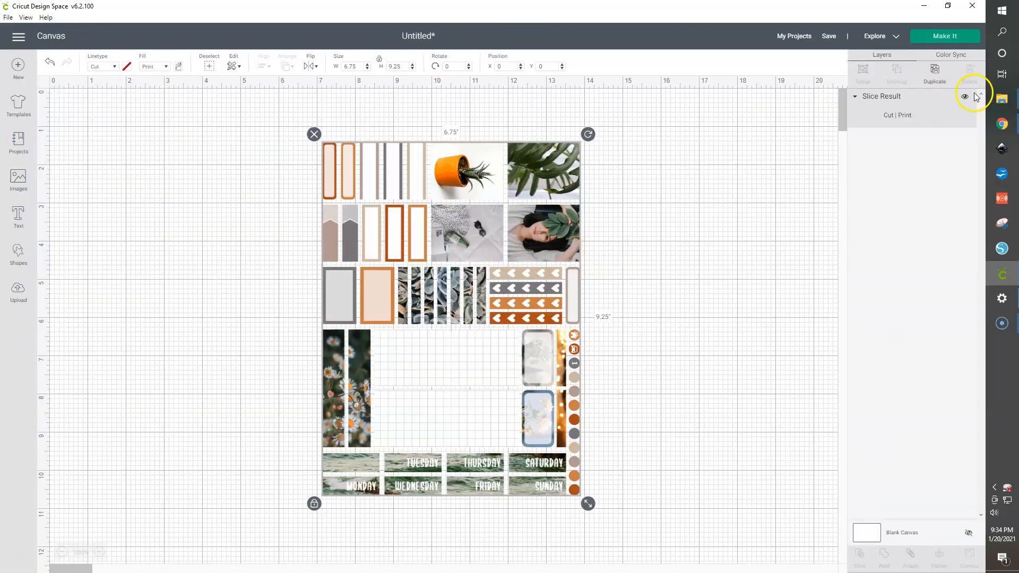
pyautogui.click(965, 99)
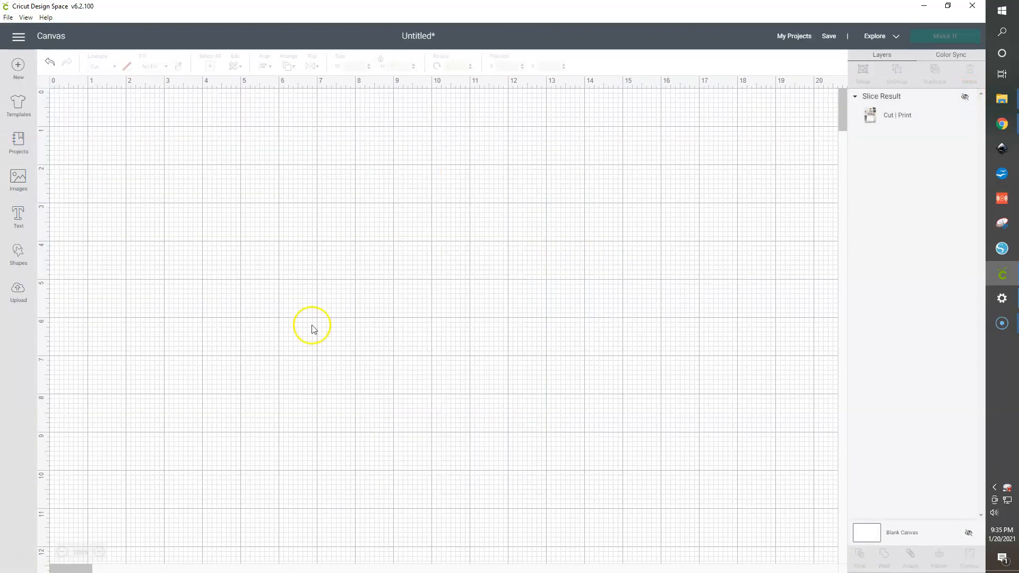
# Insert the uploaded PP Weeks sticker sheet and the first uploaded black cut template together onto the canvas.
pyautogui.click(17, 294)
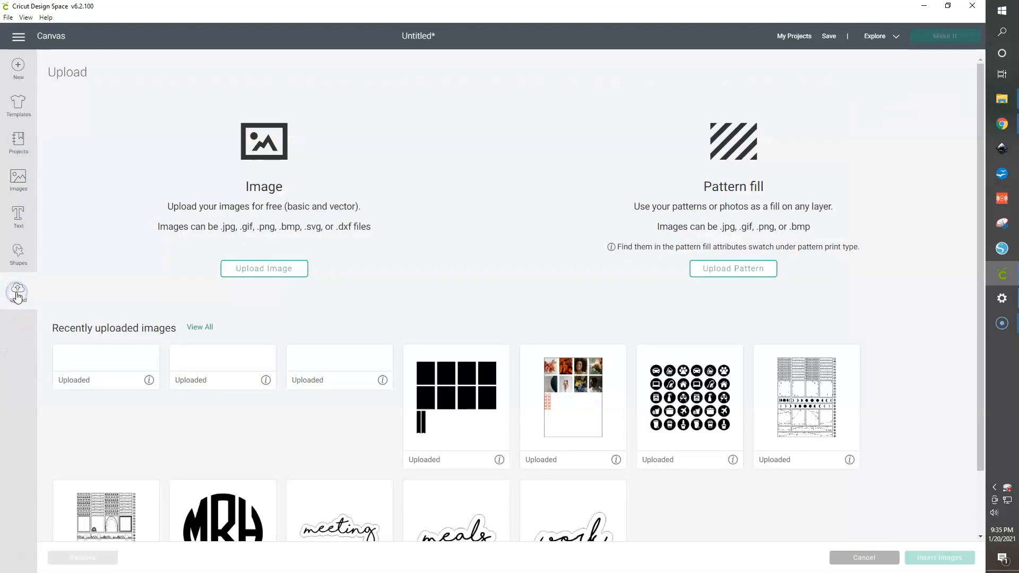
pyautogui.click(357, 395)
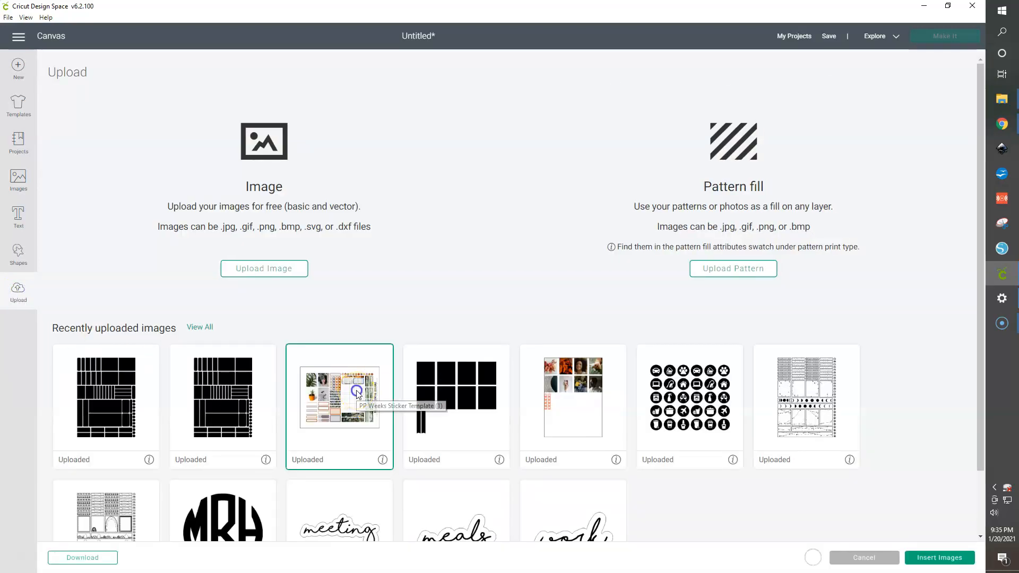
pyautogui.click(113, 407)
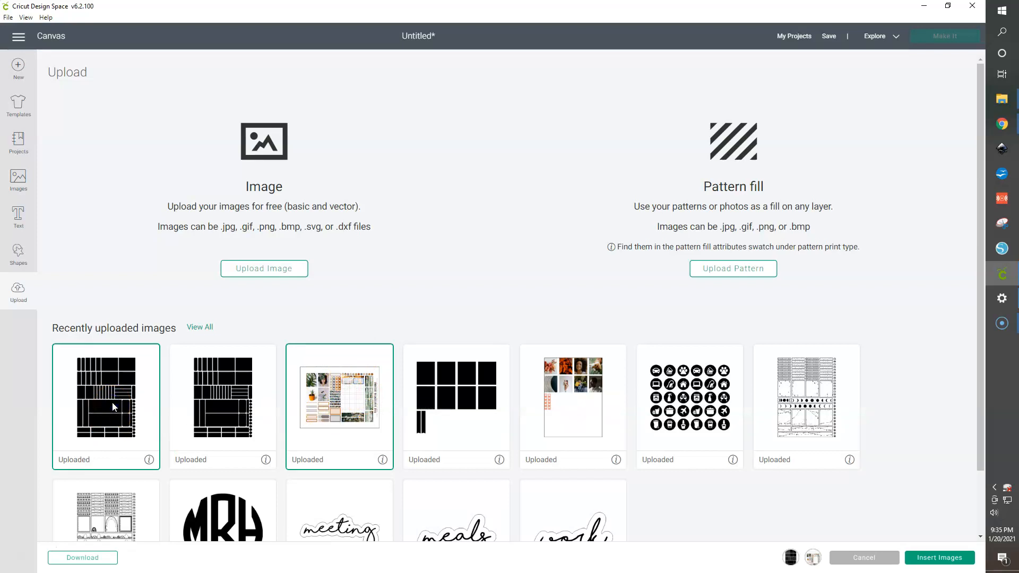
pyautogui.click(925, 563)
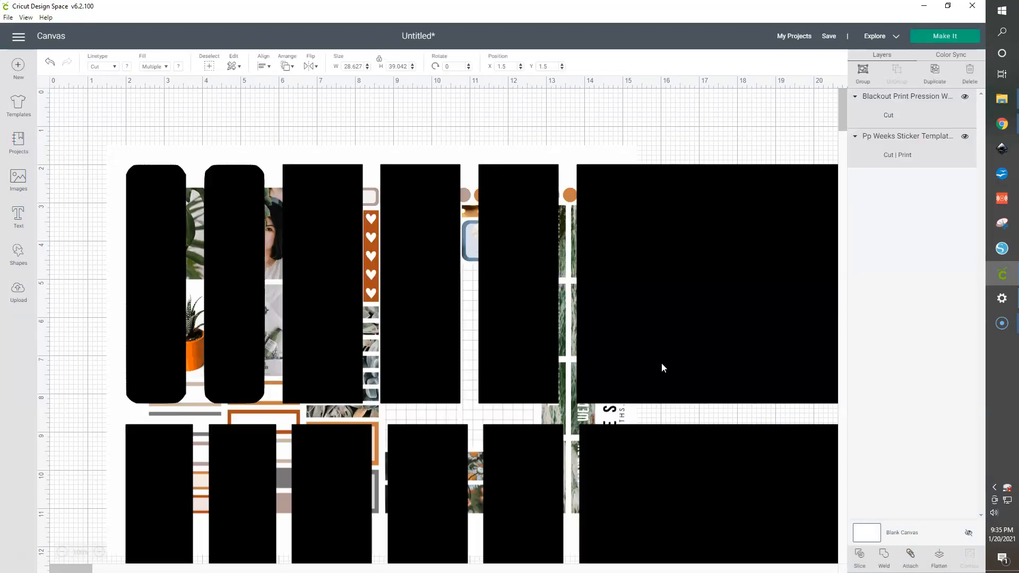
pyautogui.click(682, 112)
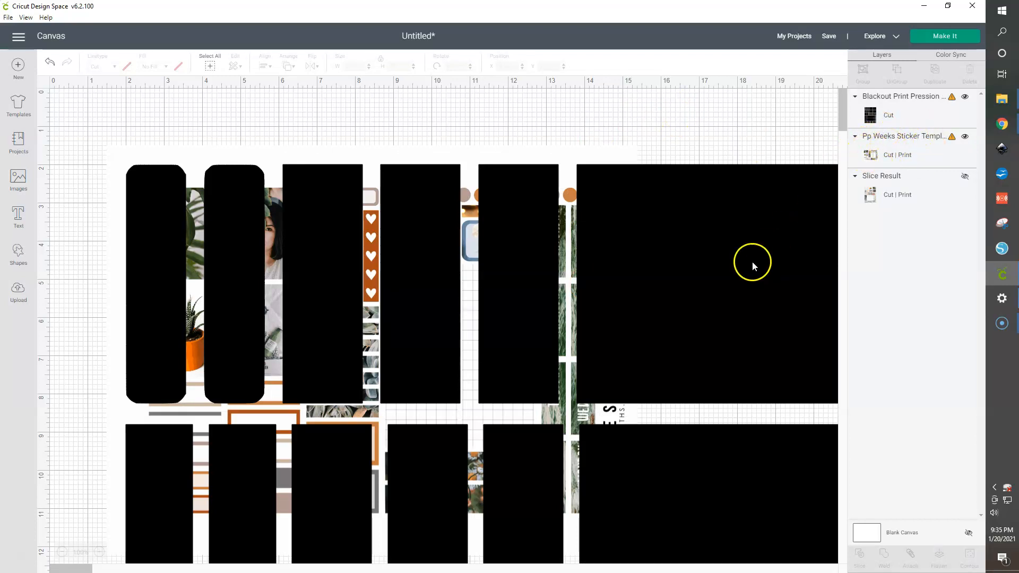
# Resize the black template to 6.75 by 9.25 inches and move it clear of the sticker sheet.
pyautogui.click(752, 261)
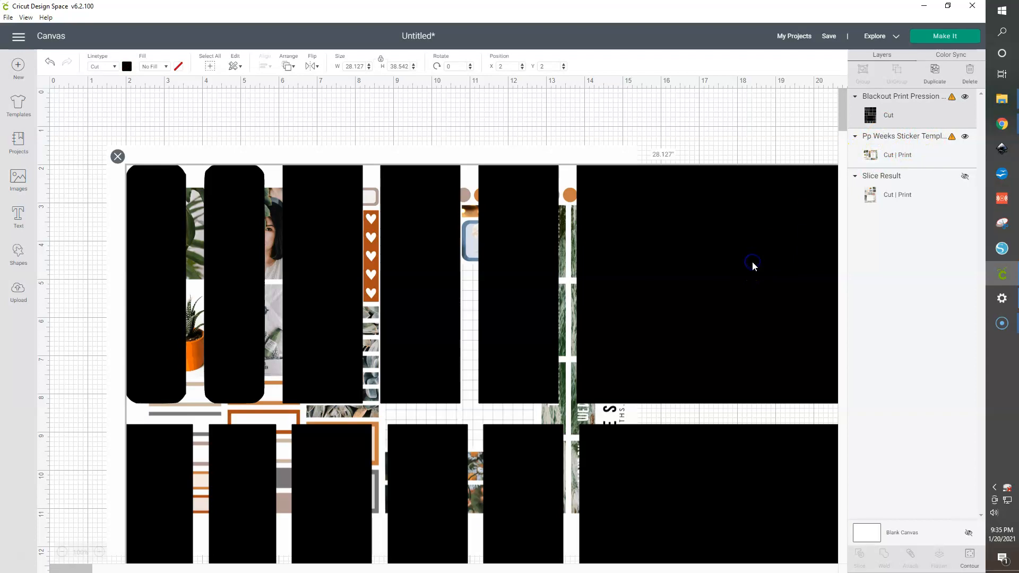
pyautogui.click(363, 66)
pyautogui.write('6.75')
pyautogui.press('Tab')
pyautogui.click(381, 59)
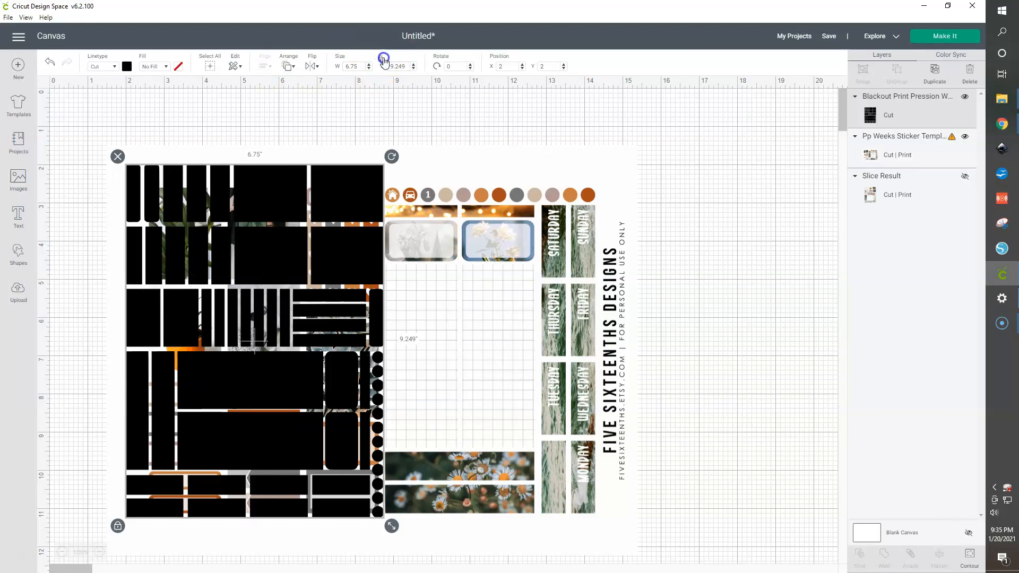
pyautogui.click(407, 67)
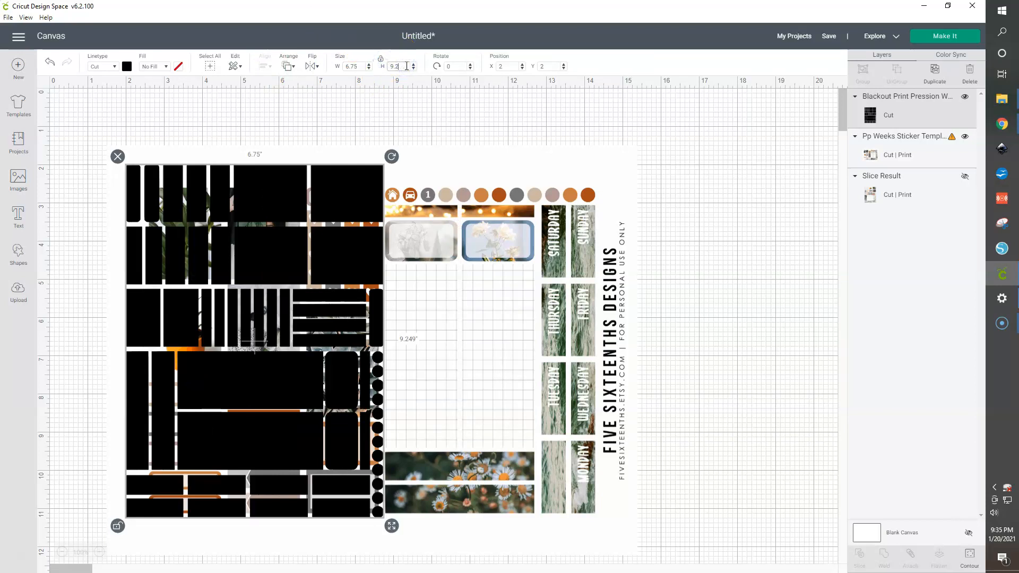
pyautogui.click(382, 58)
pyautogui.moveTo(337, 254); pyautogui.dragTo(811, 258)
pyautogui.moveTo(649, 264); pyautogui.dragTo(699, 264)
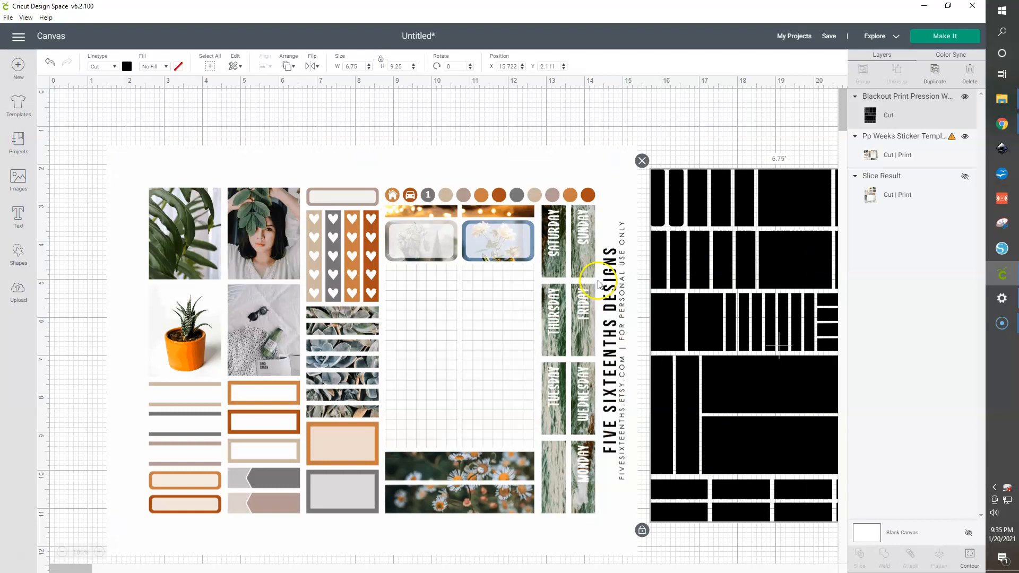
# Resize the sticker sheet to 11 by 8.5 inches and rotate it 90 degrees.
pyautogui.click(474, 173)
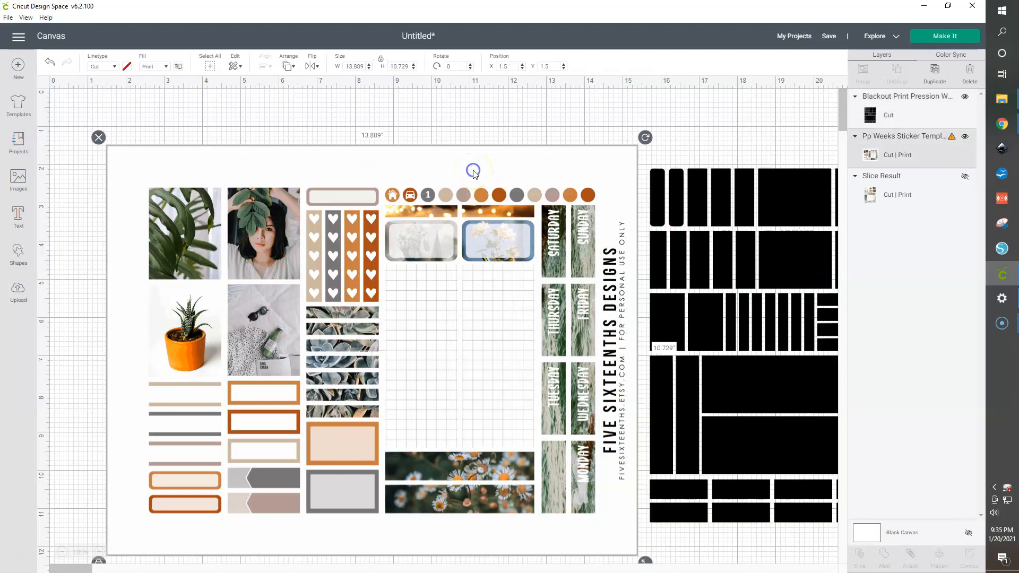
pyautogui.click(346, 67)
pyautogui.press('Tab')
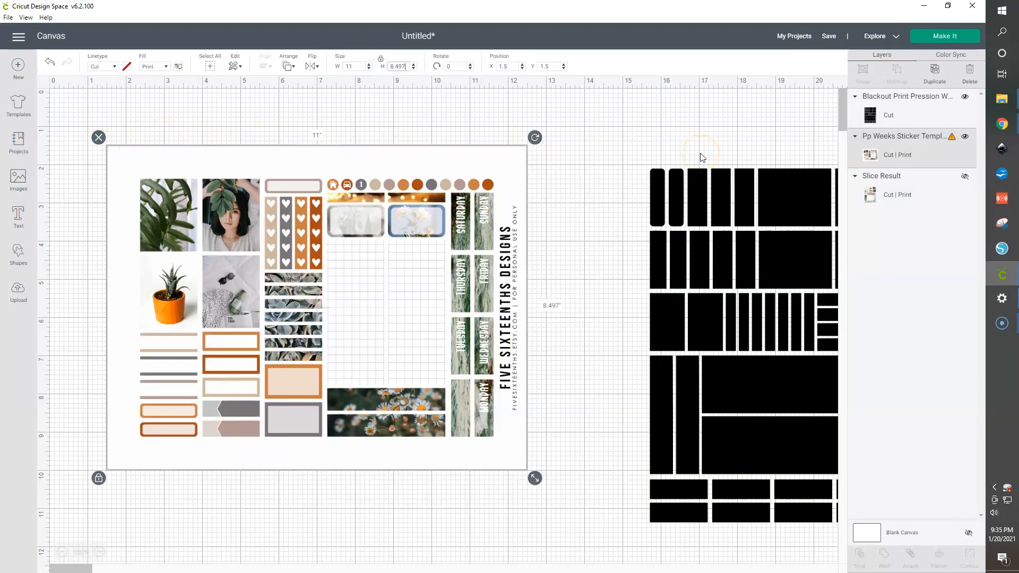
pyautogui.click(380, 59)
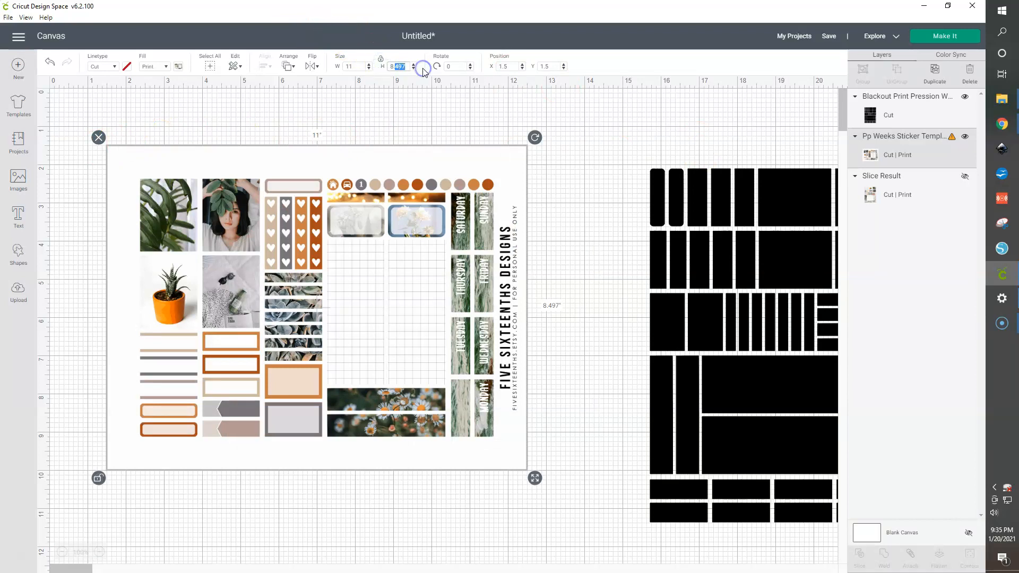
pyautogui.click(405, 243)
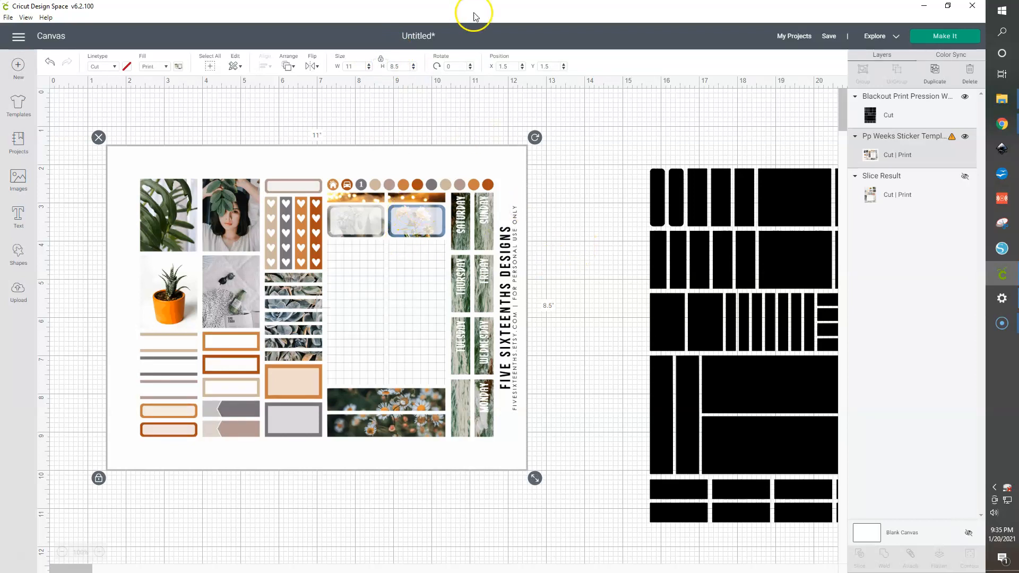
pyautogui.write('90')
pyautogui.press('Return')
# Centre the black template and the rotated sticker sheet on each other and slice them.
pyautogui.click(772, 246)
pyautogui.moveTo(101, 229); pyautogui.dragTo(764, 312)
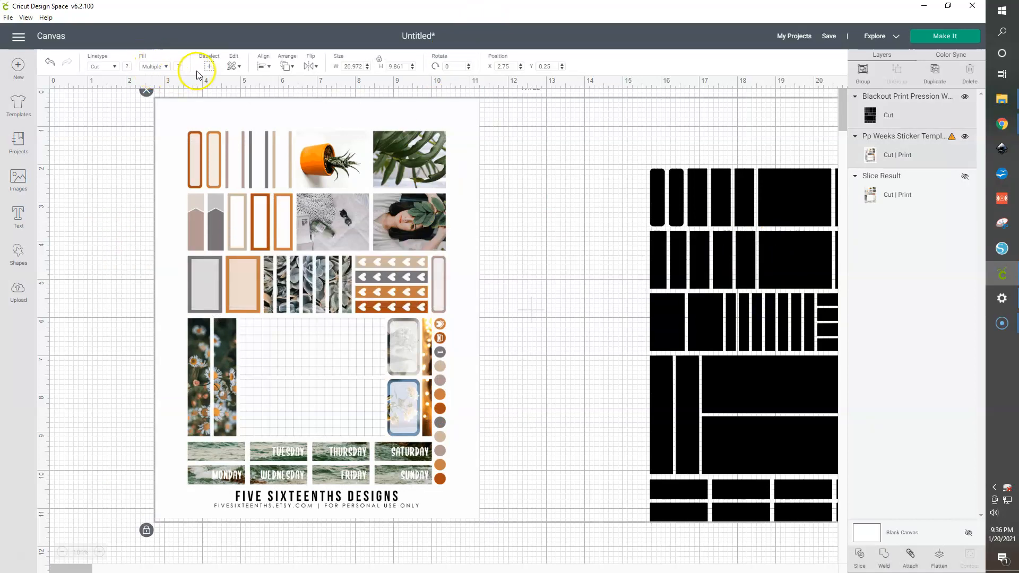
pyautogui.click(254, 68)
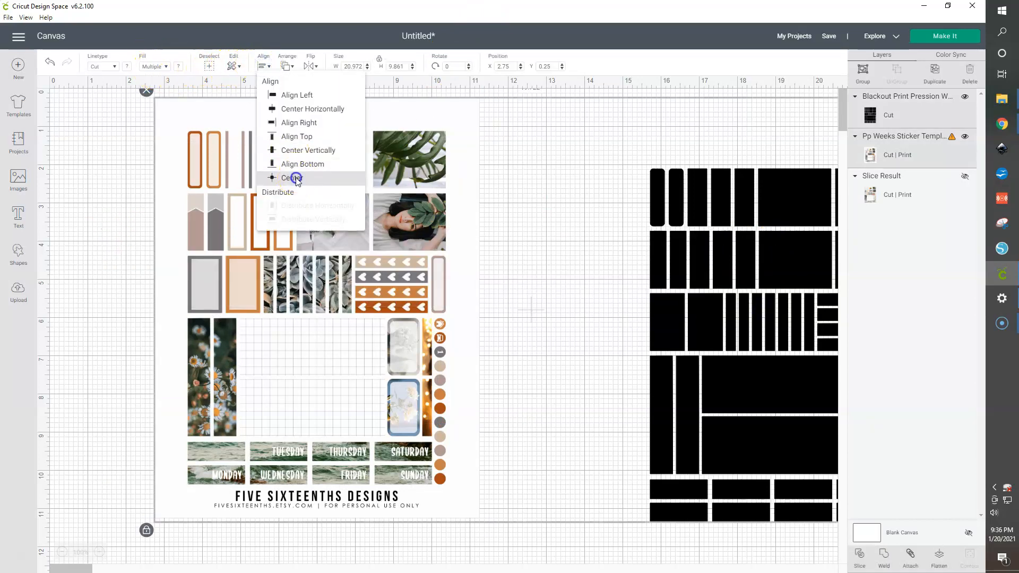
pyautogui.click(296, 176)
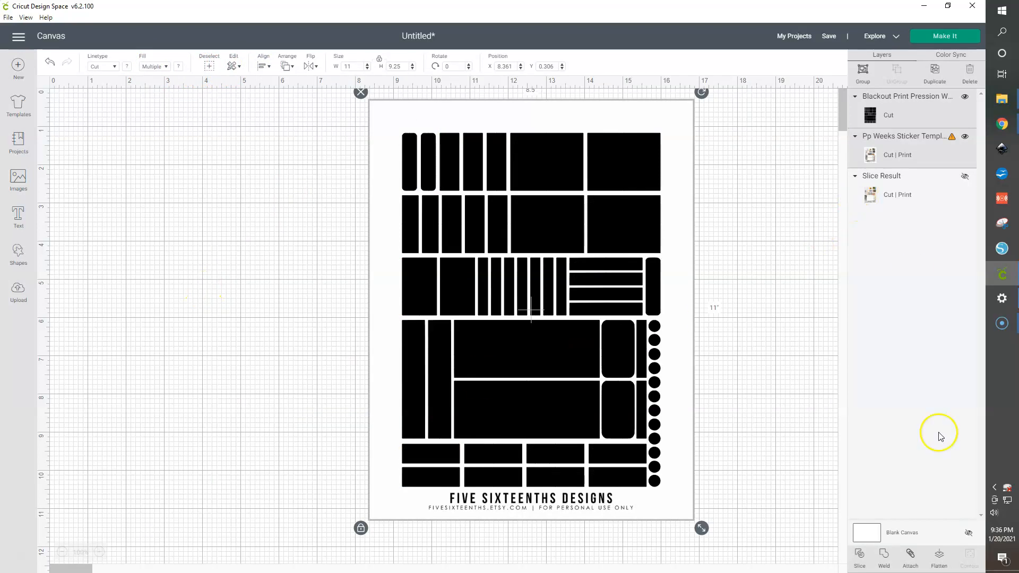
pyautogui.click(645, 326)
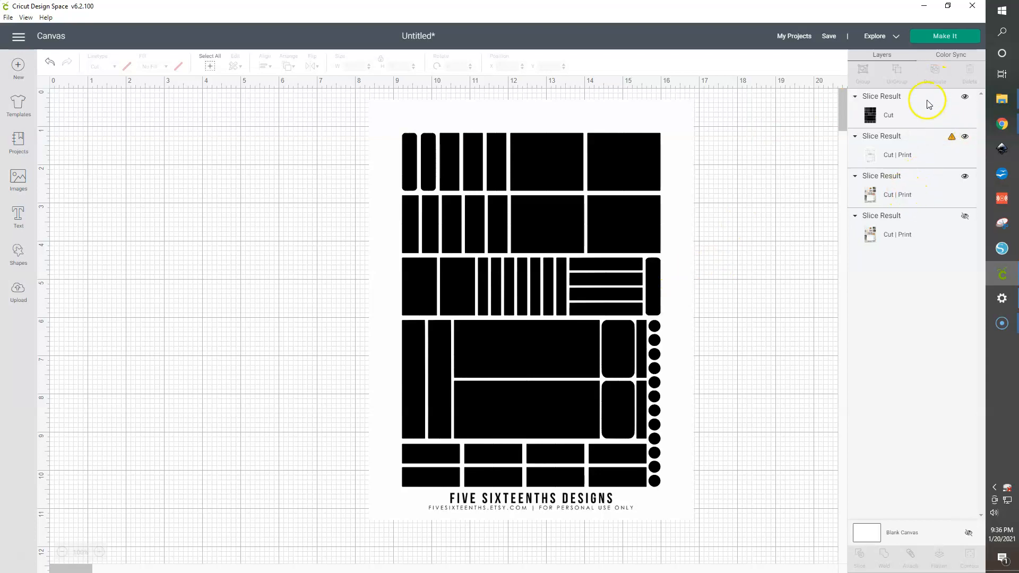
# Delete the black template and the leftover white background from the slice, keeping the sliced sticker artwork.
pyautogui.moveTo(636, 225); pyautogui.dragTo(287, 240)
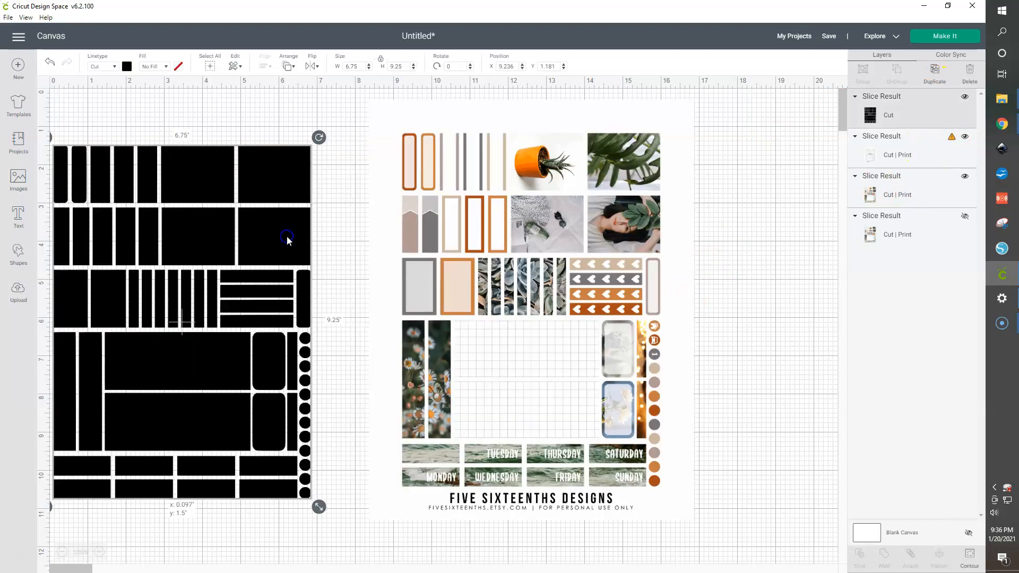
pyautogui.press('Delete')
pyautogui.moveTo(676, 318); pyautogui.dragTo(296, 314)
pyautogui.press('Delete')
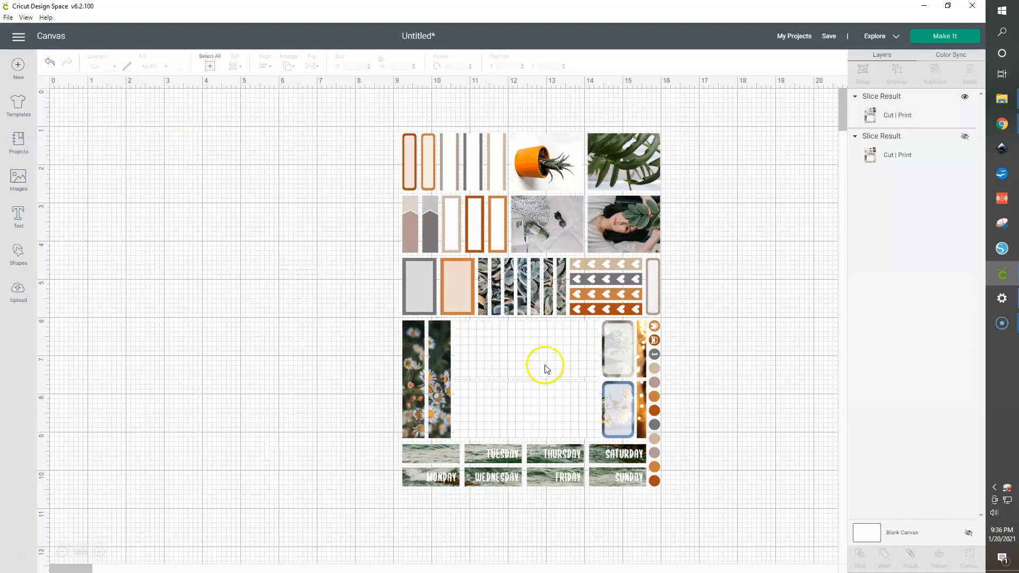
# Shift the sliced stickers slightly on the canvas, preview them on the print mat and return to the canvas.
pyautogui.click(545, 362)
pyautogui.moveTo(574, 353); pyautogui.dragTo(521, 364)
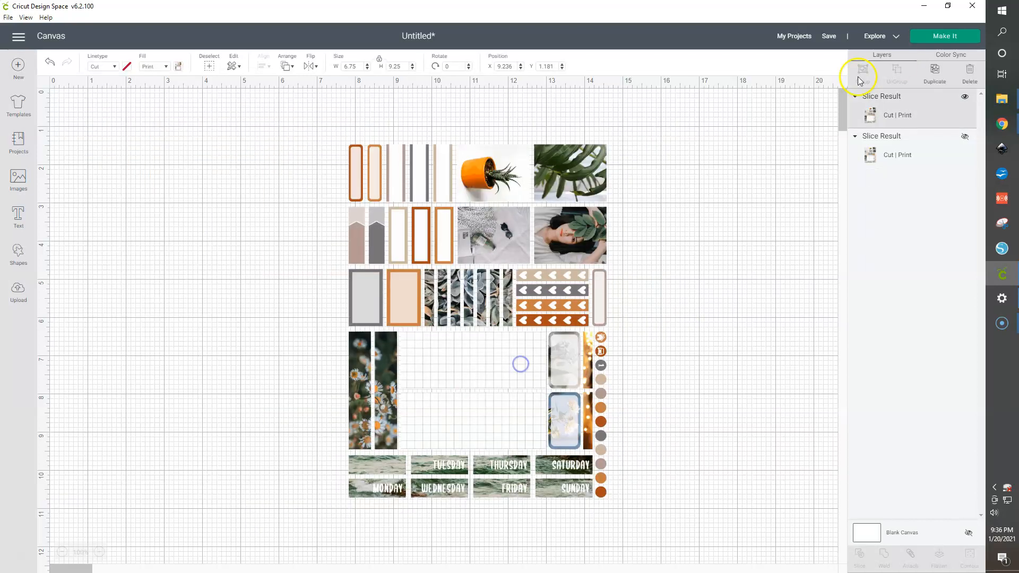
pyautogui.click(938, 39)
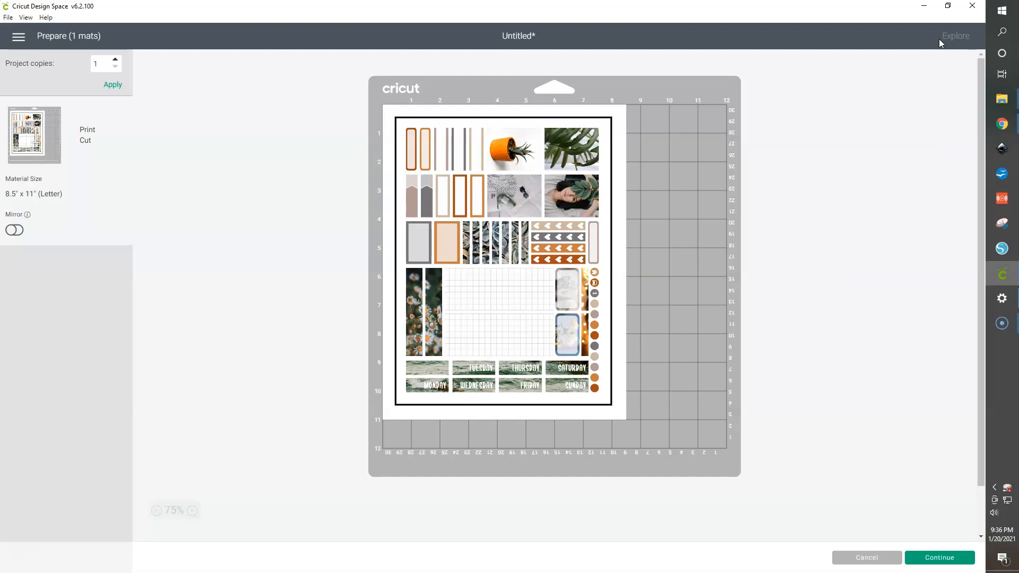
pyautogui.click(859, 557)
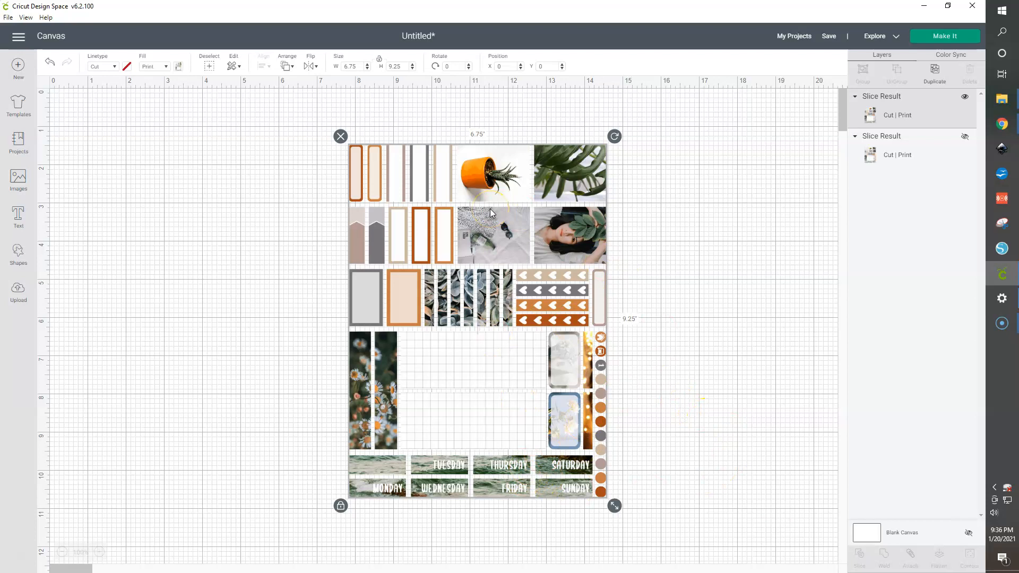
# Switch to the PP Weeks Sticker Template design in Canva and clear the page selection.
pyautogui.moveTo(1001, 124)
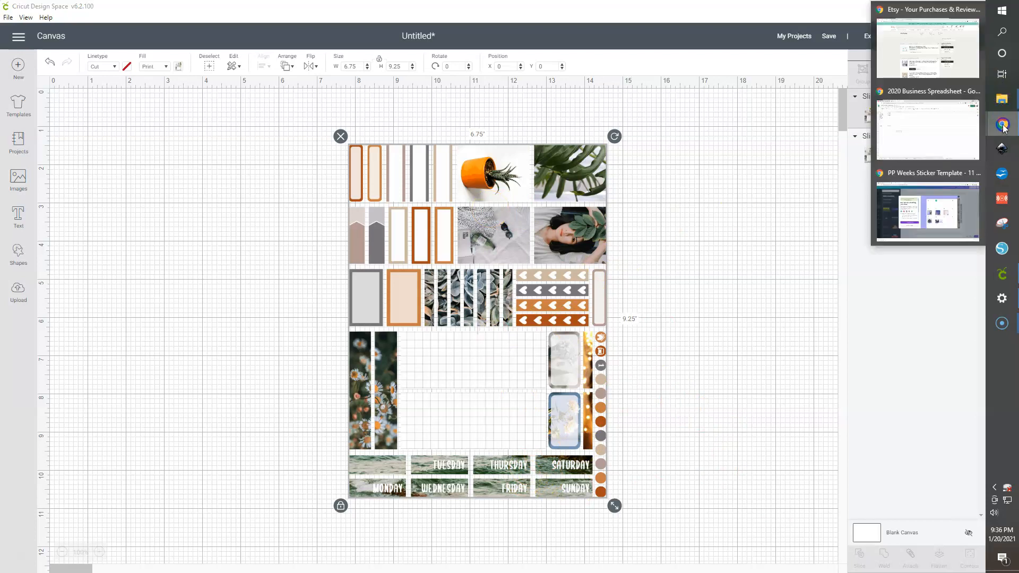
pyautogui.click(924, 46)
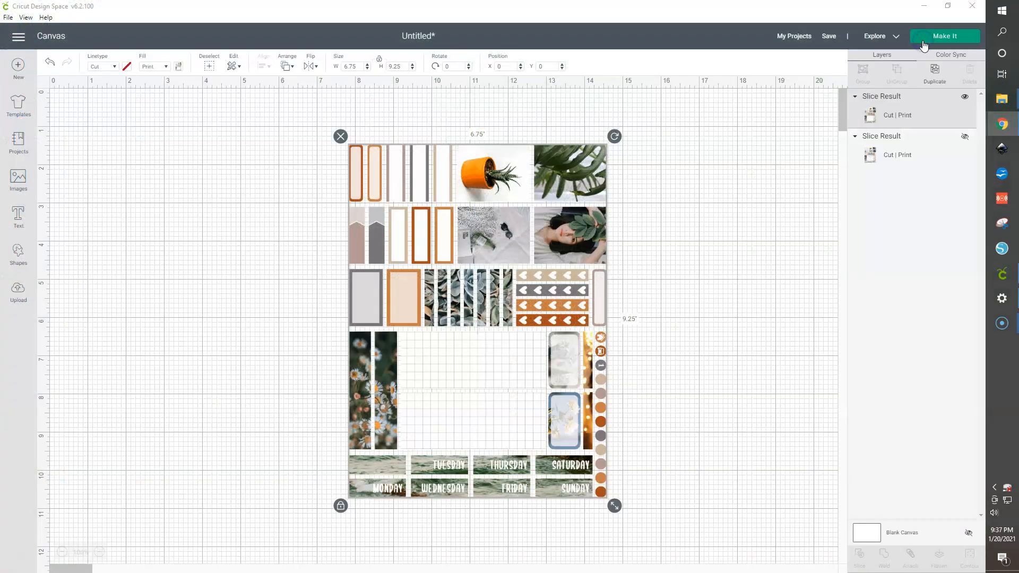
pyautogui.click(1003, 125)
pyautogui.click(932, 223)
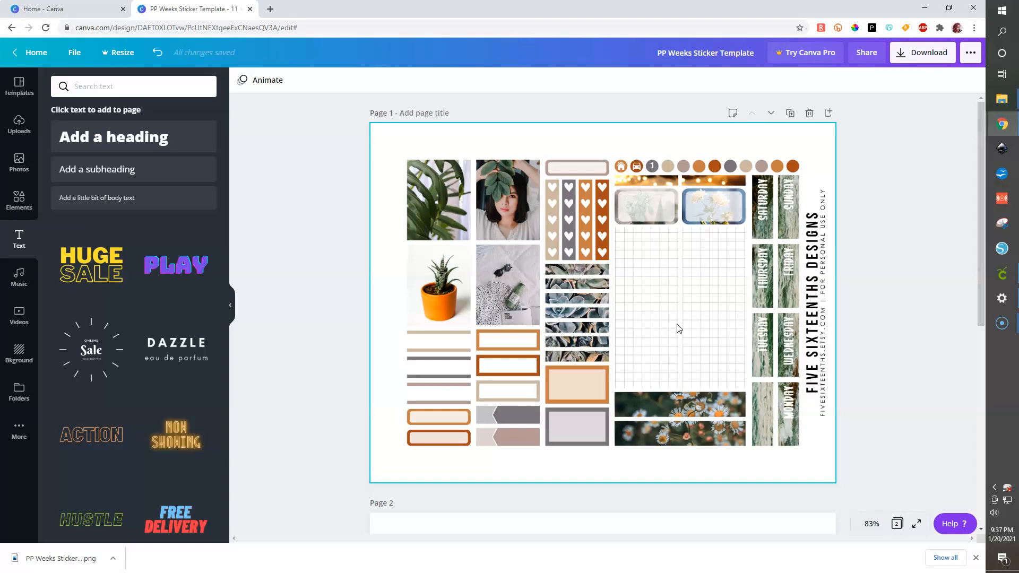
pyautogui.click(856, 363)
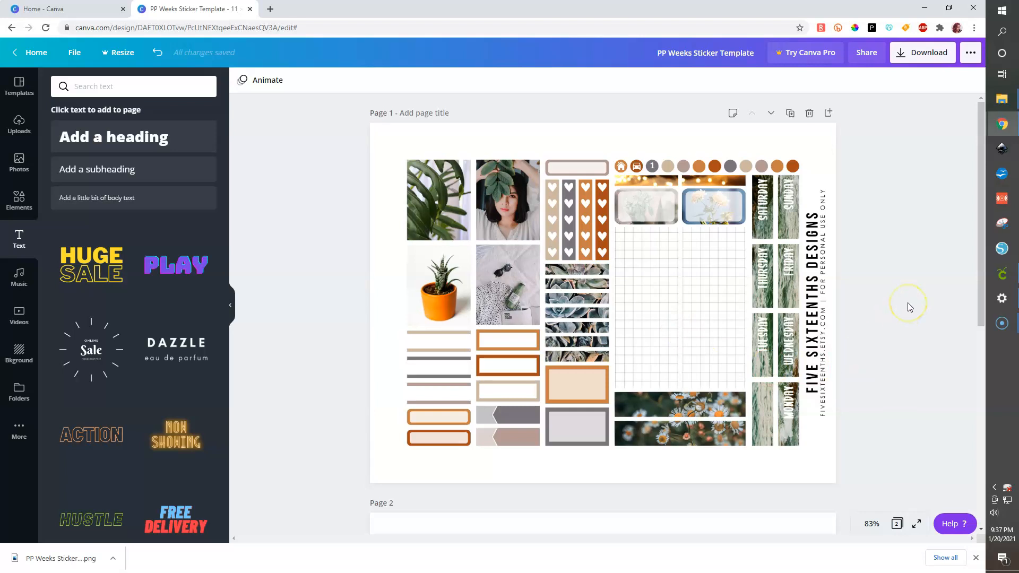